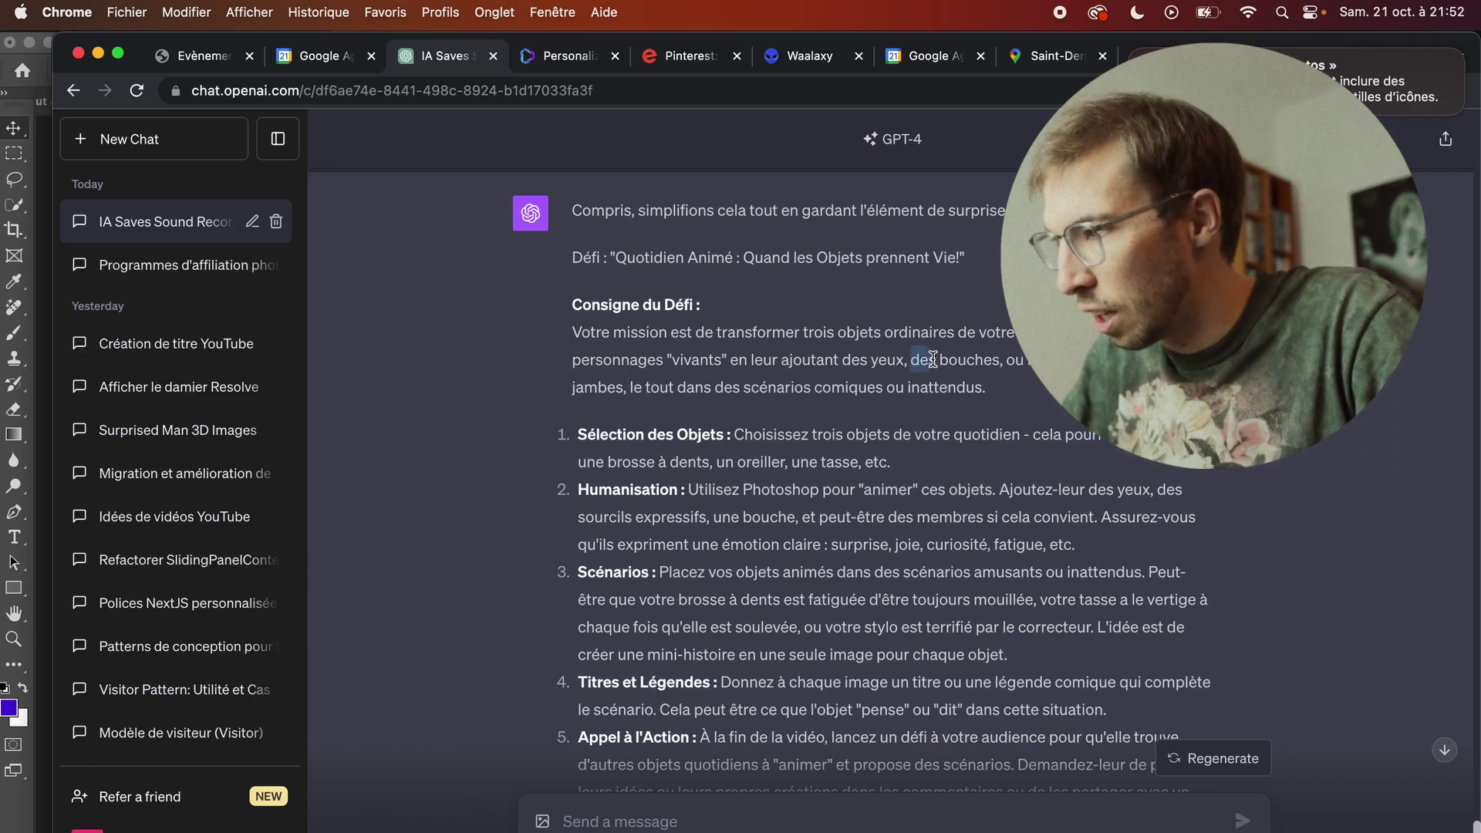
Step: Browse the ChatGPT conversation and copy the image to the clipboard
scroll(1008, 389, "down", 1)
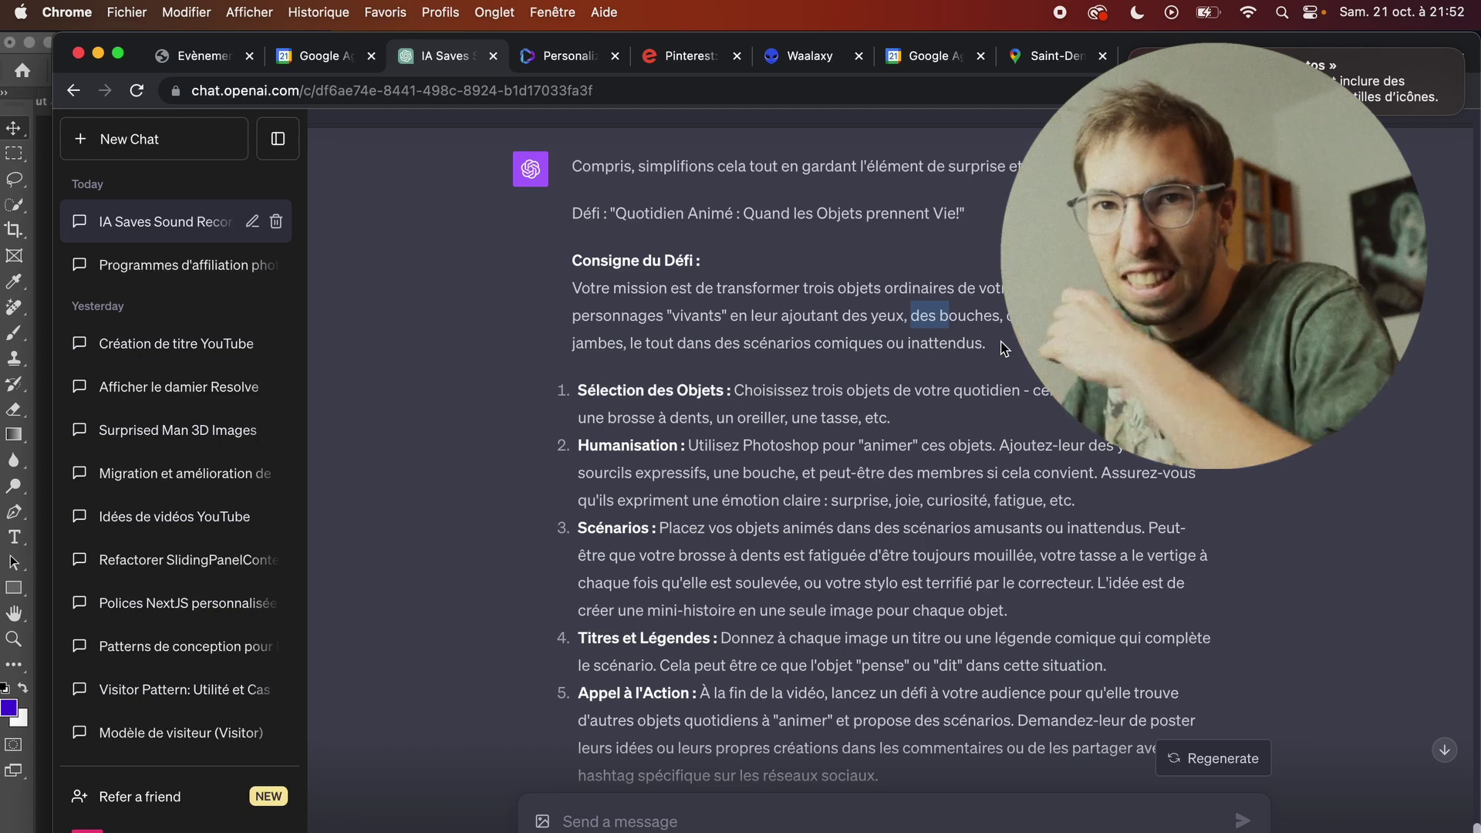
scroll(902, 397, "down", 2)
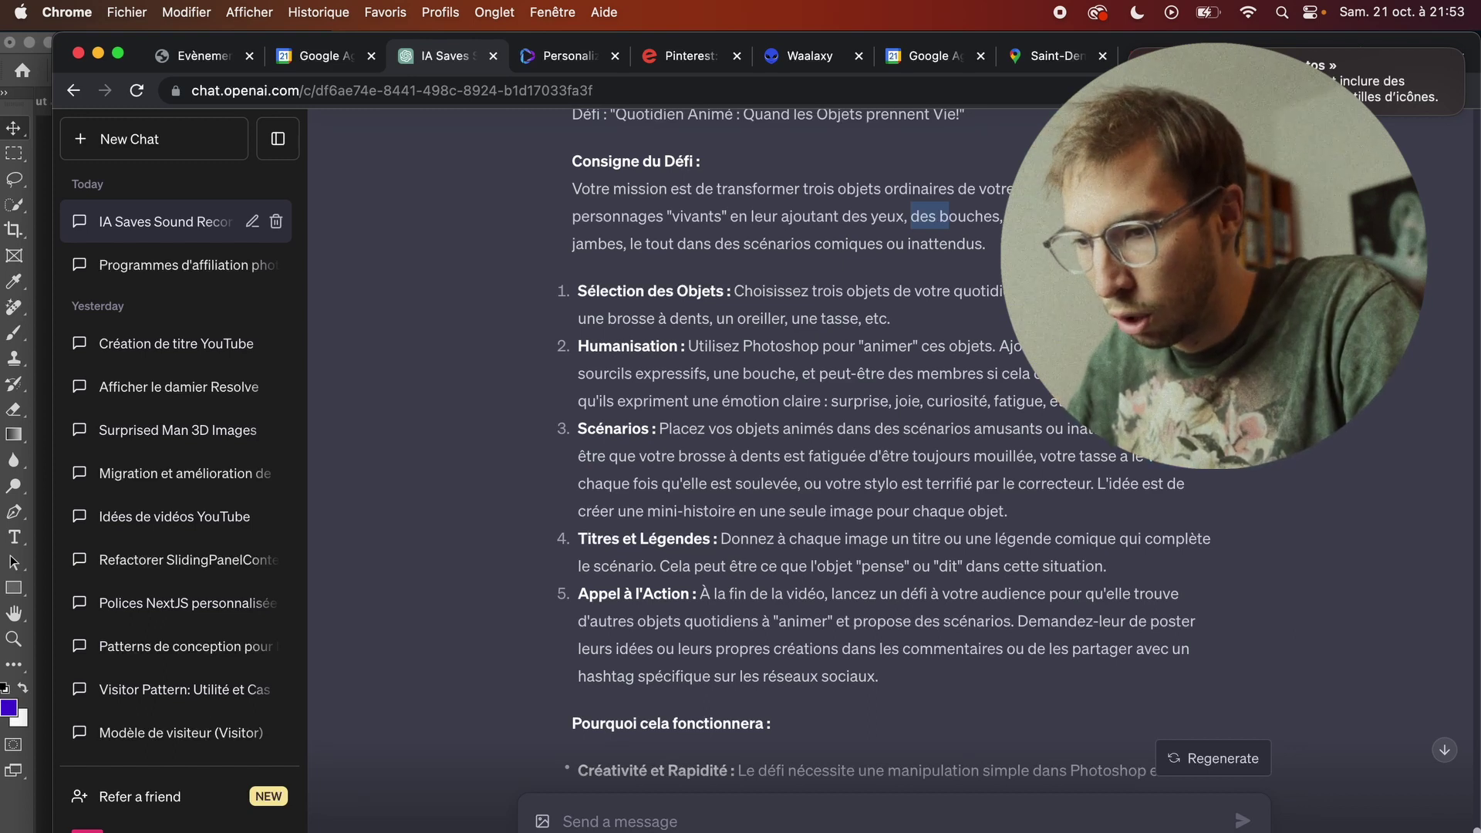
key("super+Tab")
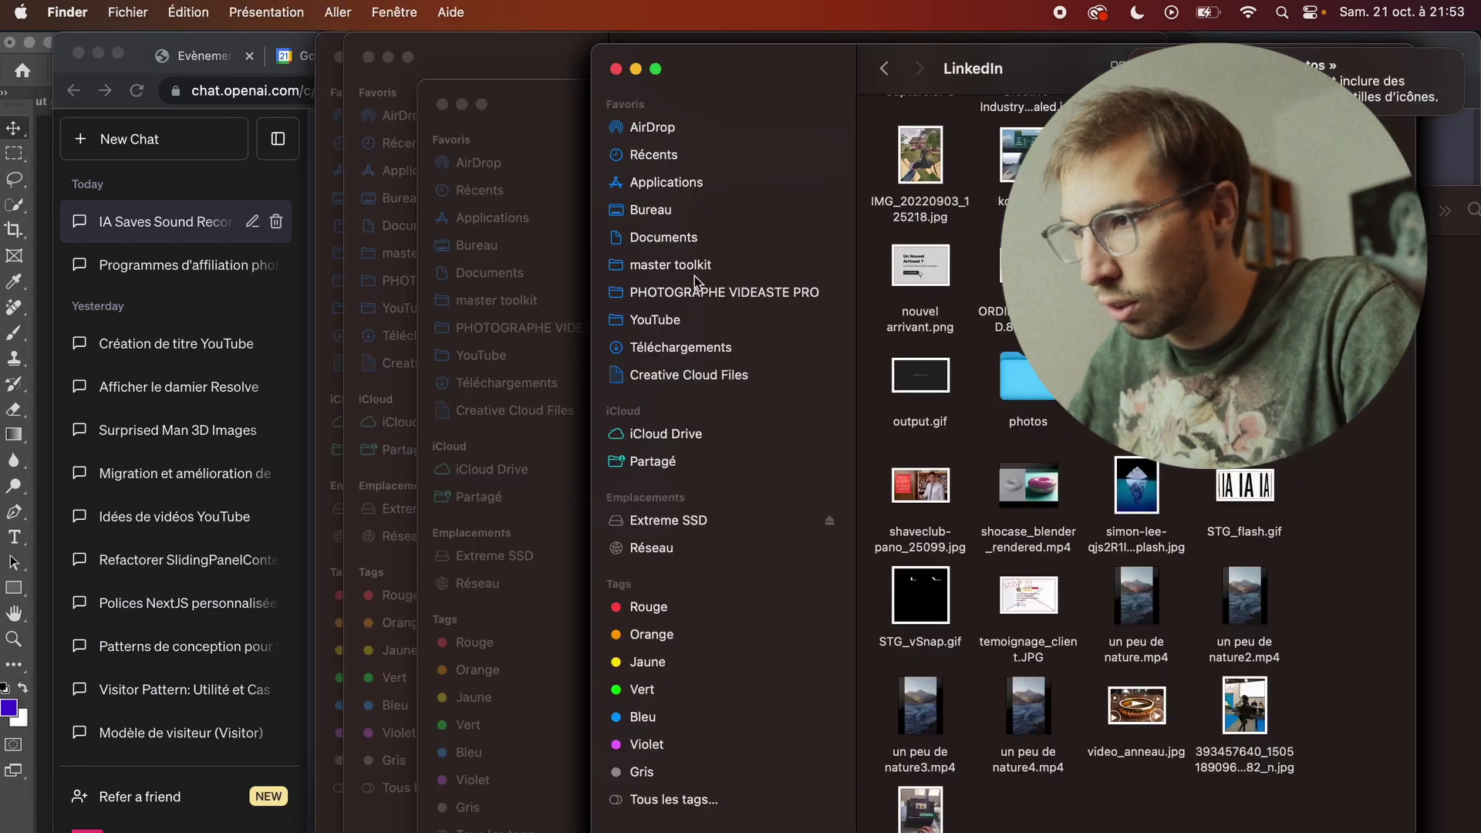
key("super+Tab")
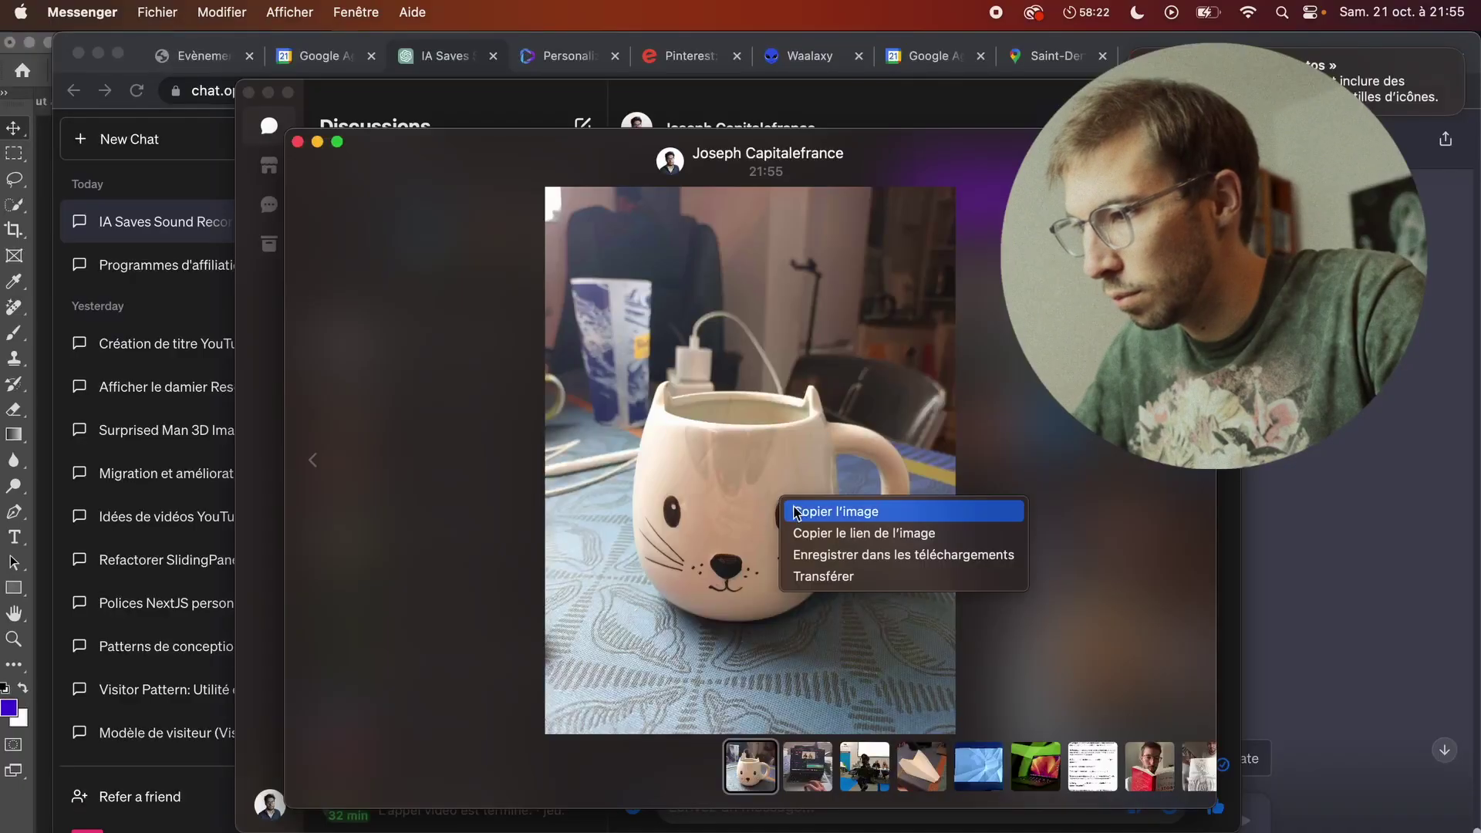
left_click(798, 510)
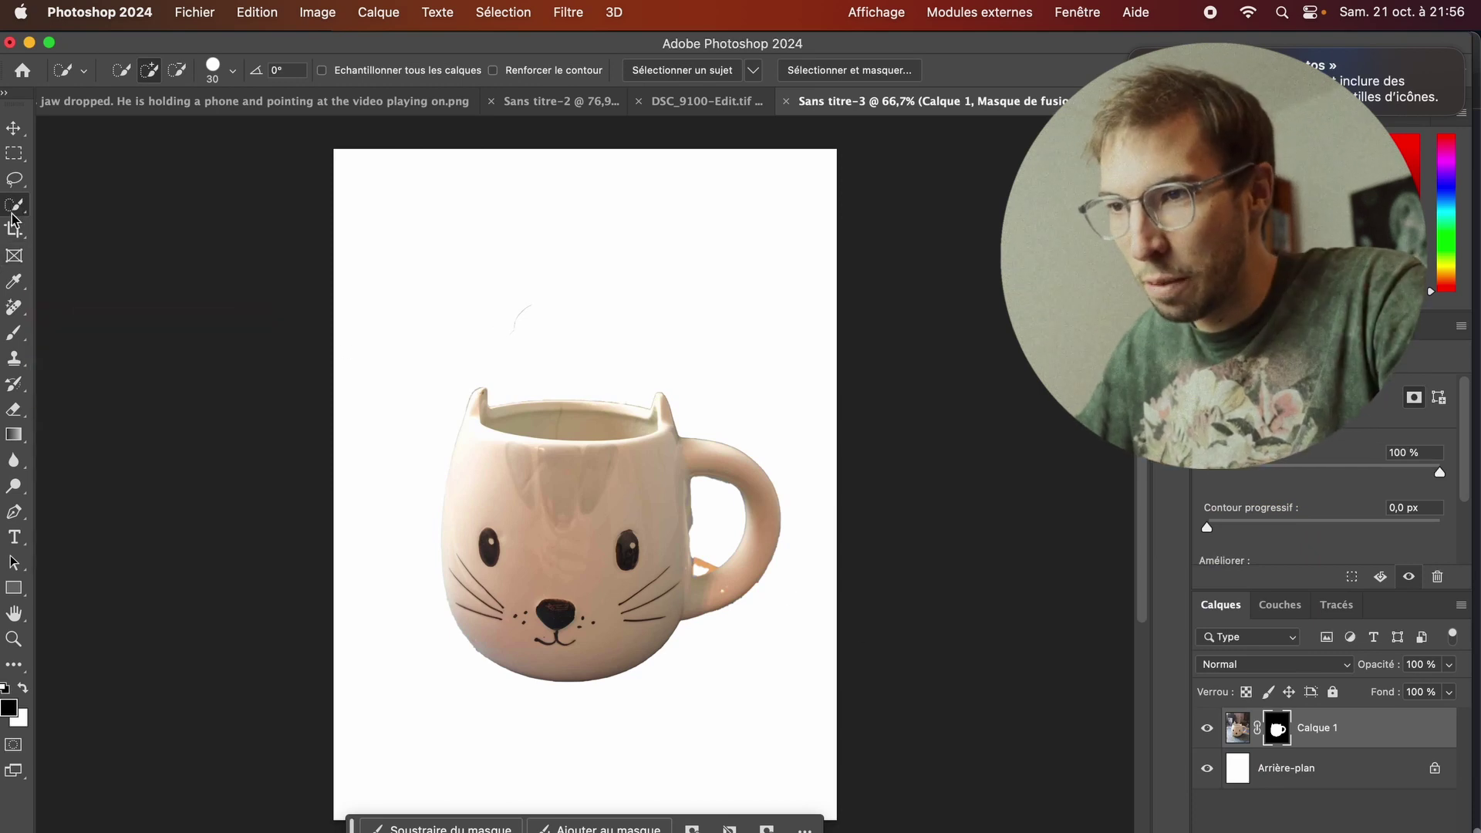
Step: Set up a small brush with Opacité 100 % and Flux 100 %
key("b")
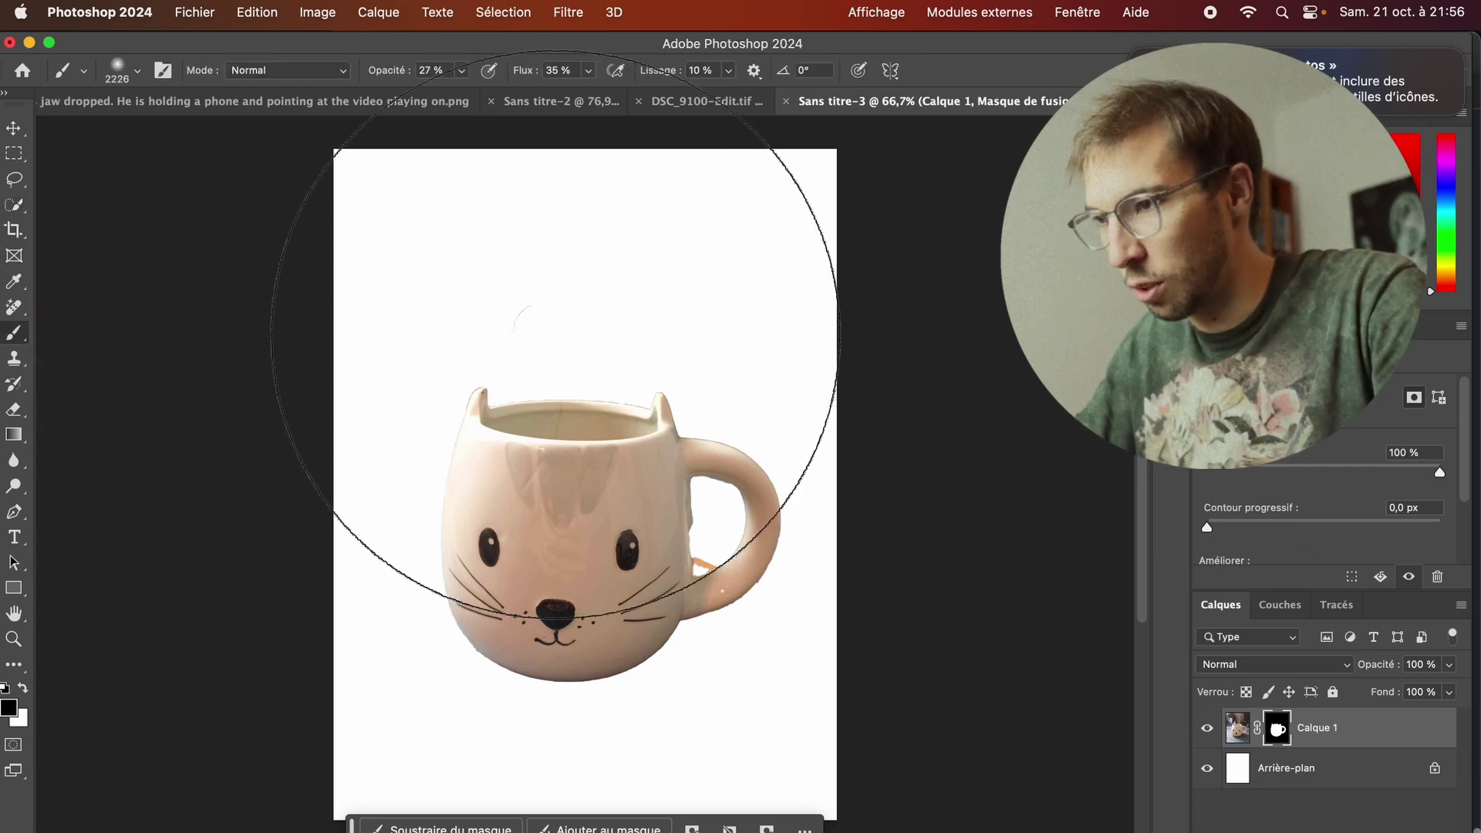
key("bracketleft")
key("bracketleft")
key("bracketleft")
scroll(540, 374, "down", 2)
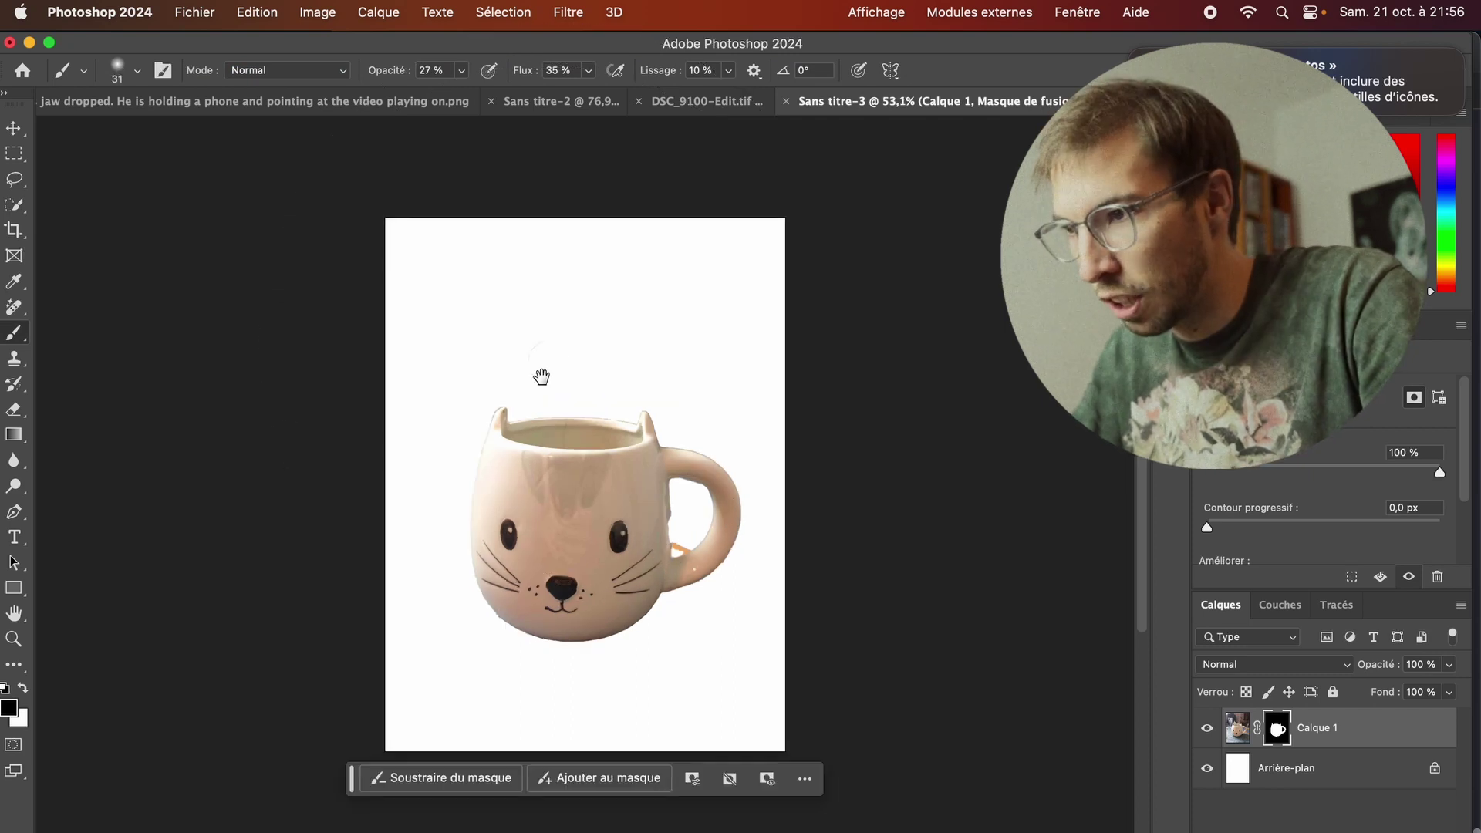
left_click_drag(539, 374, 634, 376)
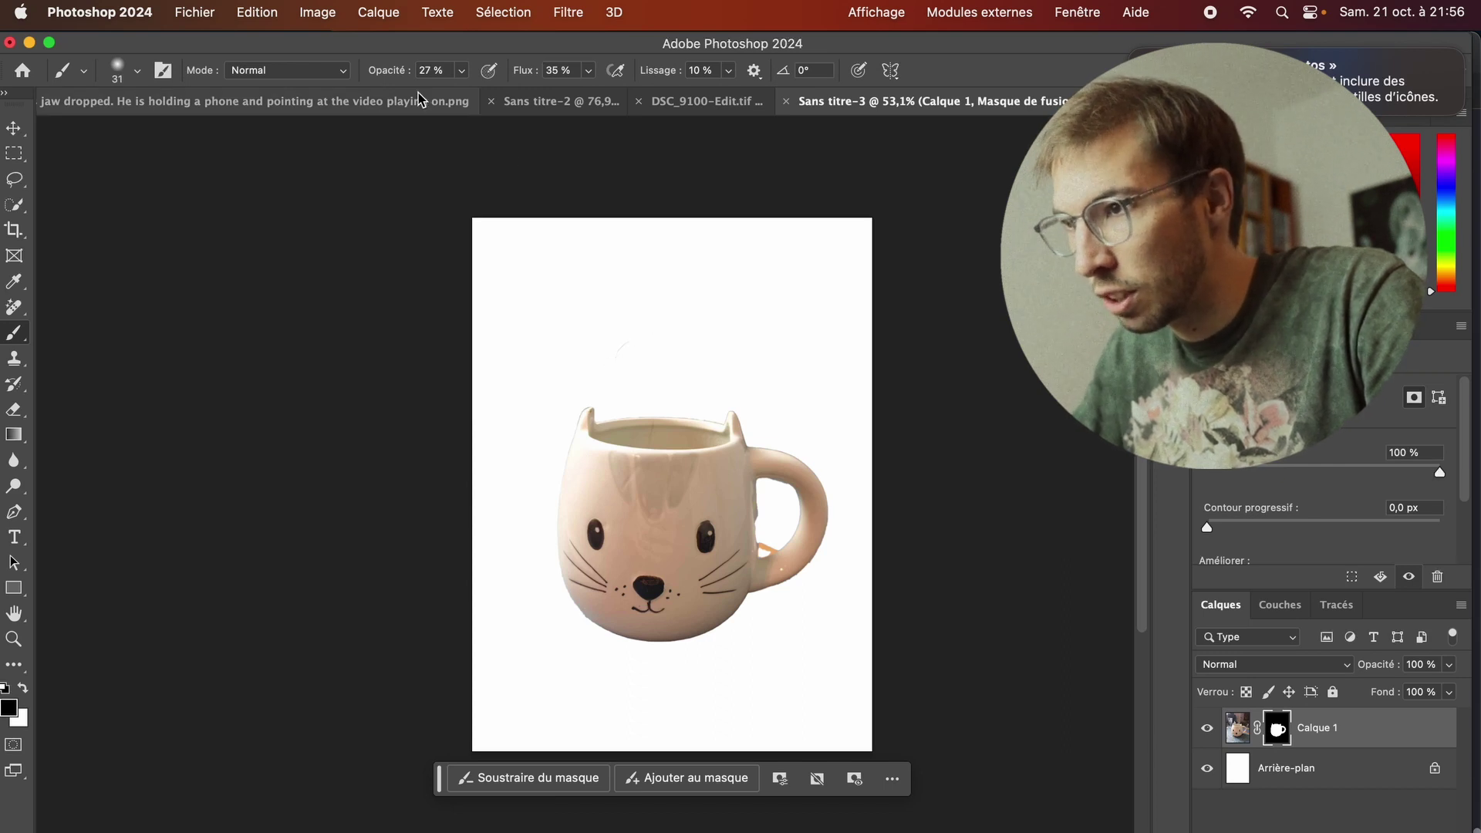
type("100")
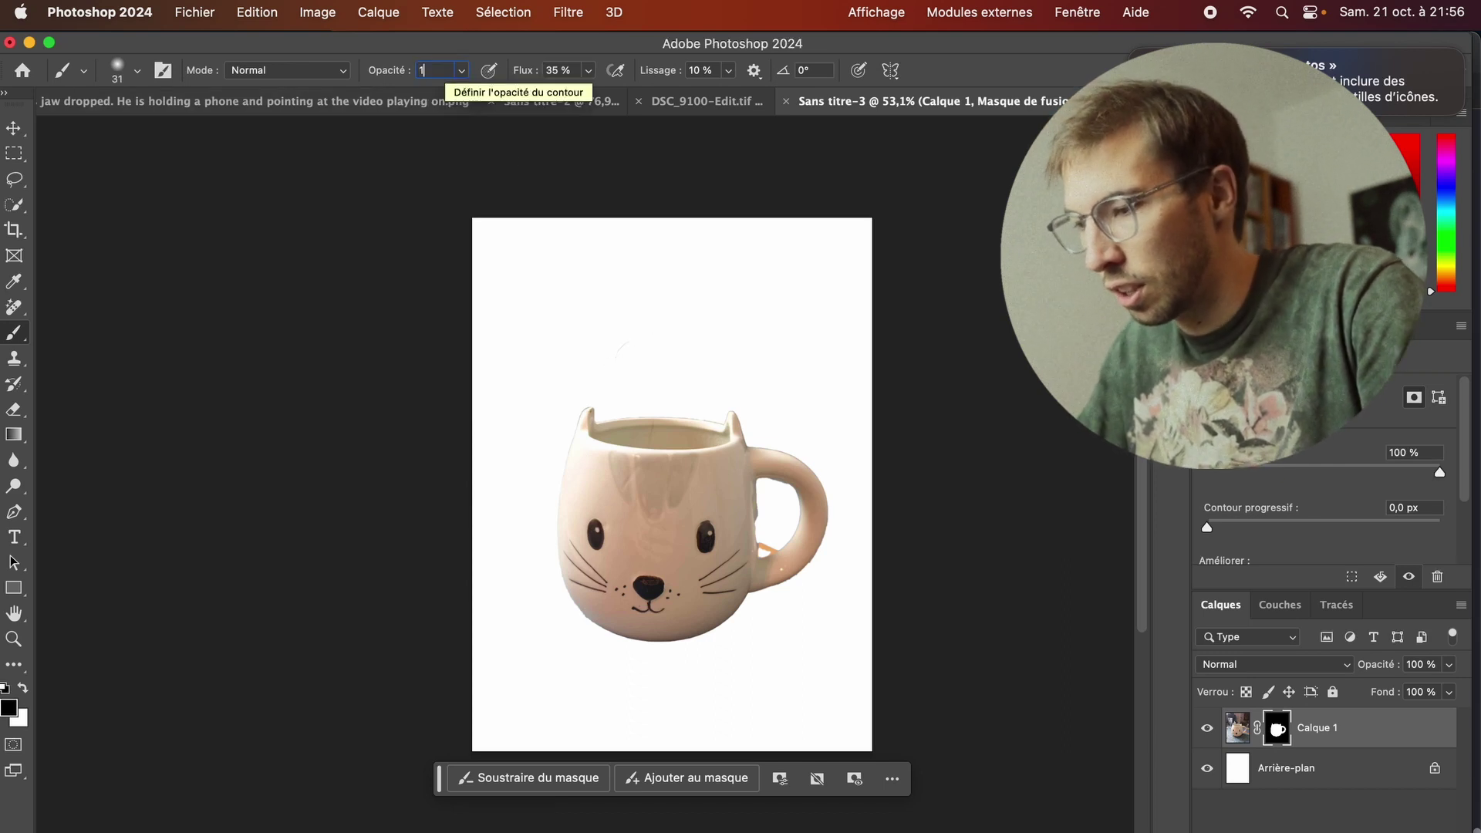
double_click(557, 72)
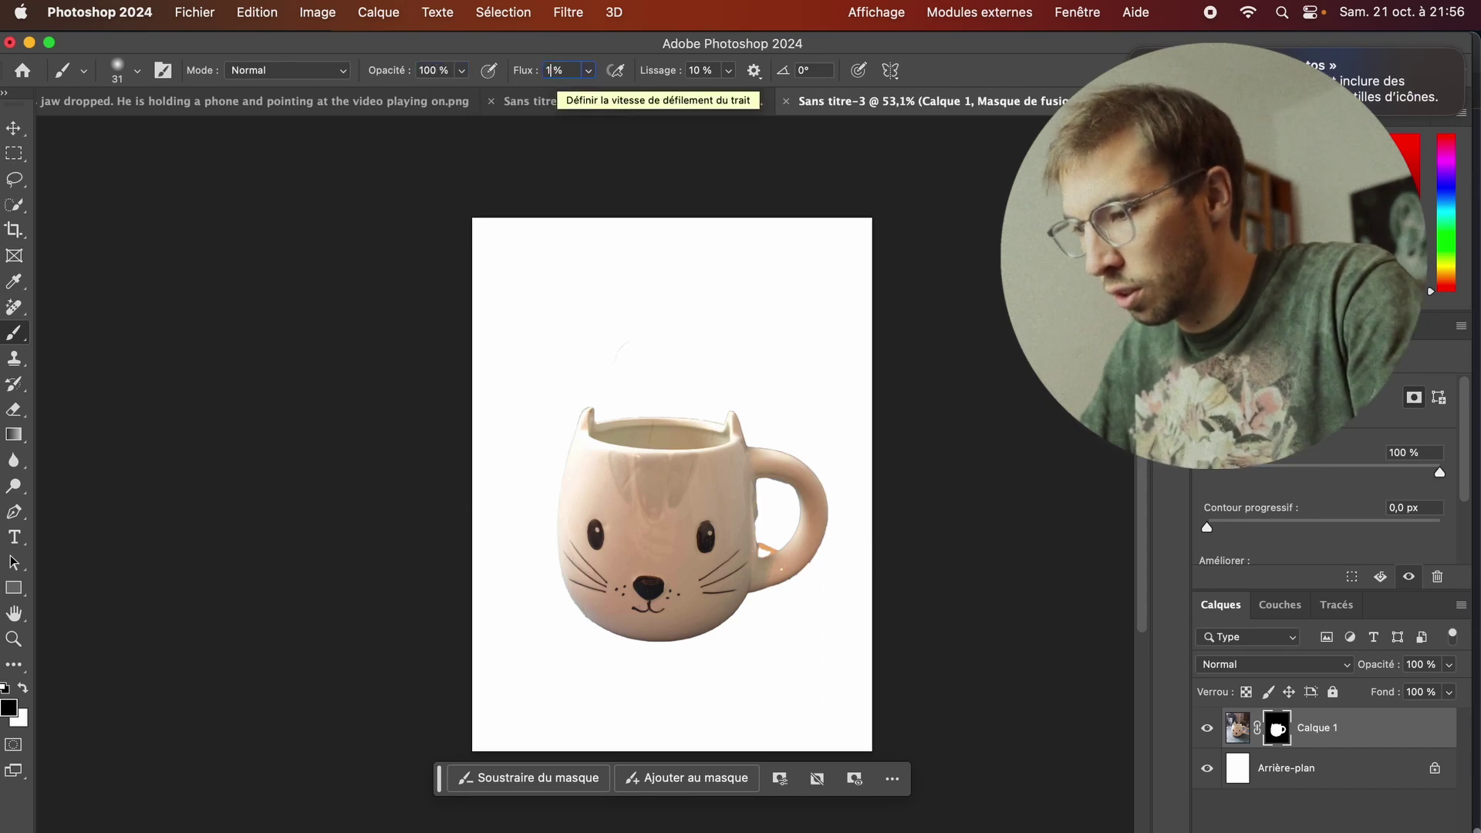
type("00")
key("Return")
Step: Swap the foreground and background colours and return to the ChatGPT page in Chrome
key("x")
key("super+Tab")
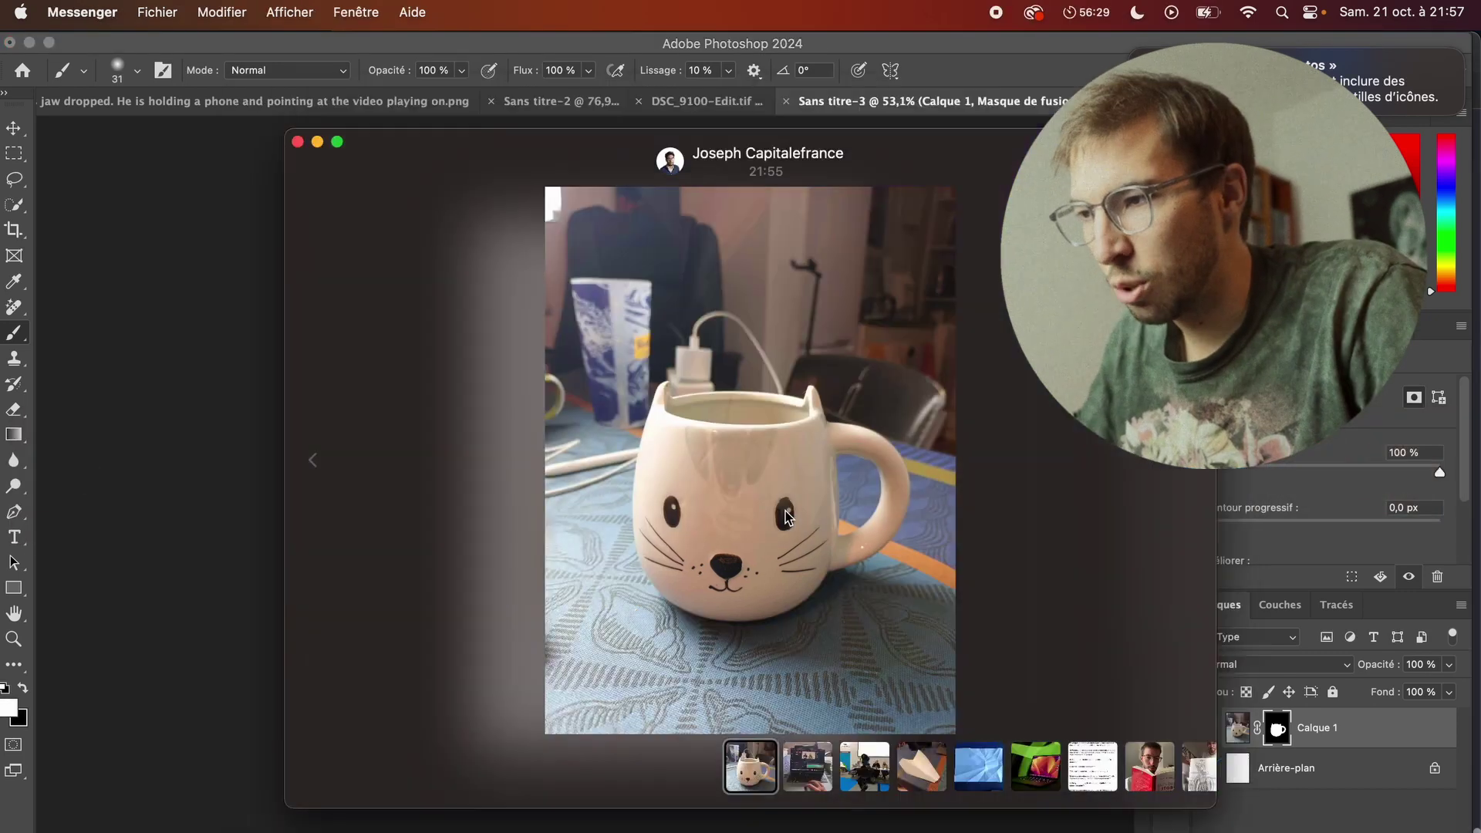
key("super+Tab")
key("super+Tab")
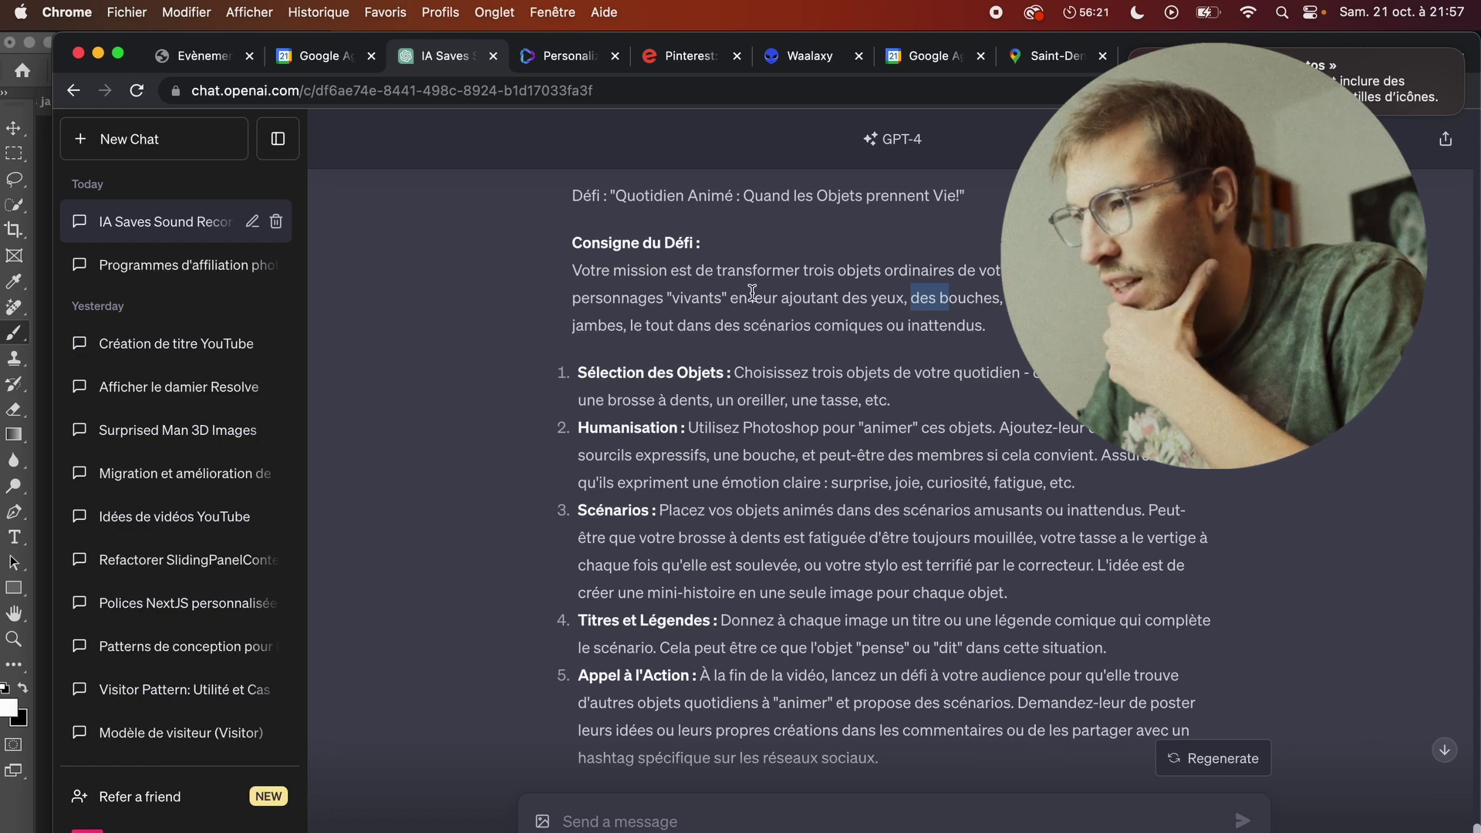
left_click(807, 268)
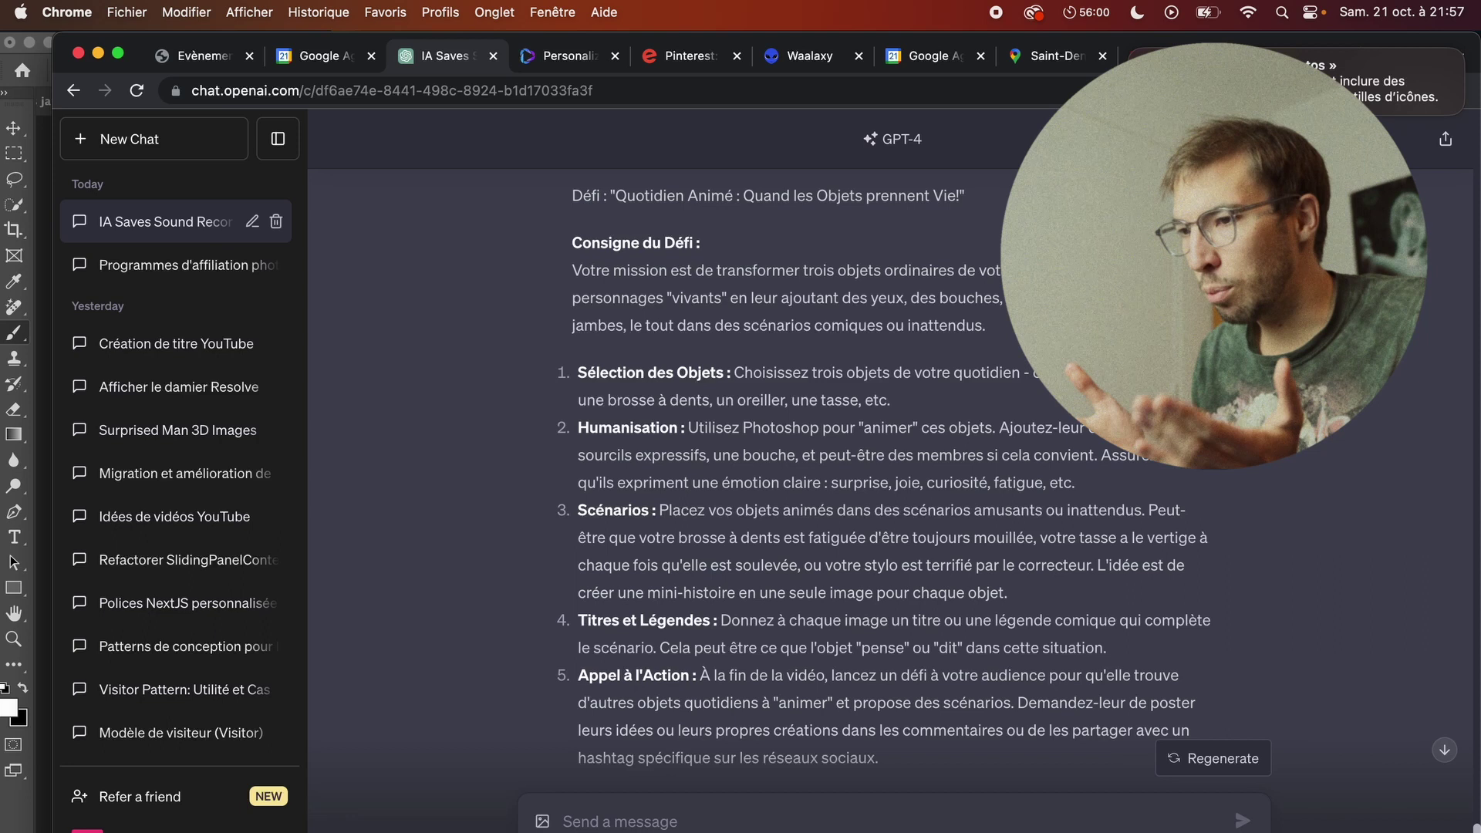
Step: Copy the DALL·E image of the white long-haired cat holding a tiny coffee cup
key("super+Tab")
key("super+Tab")
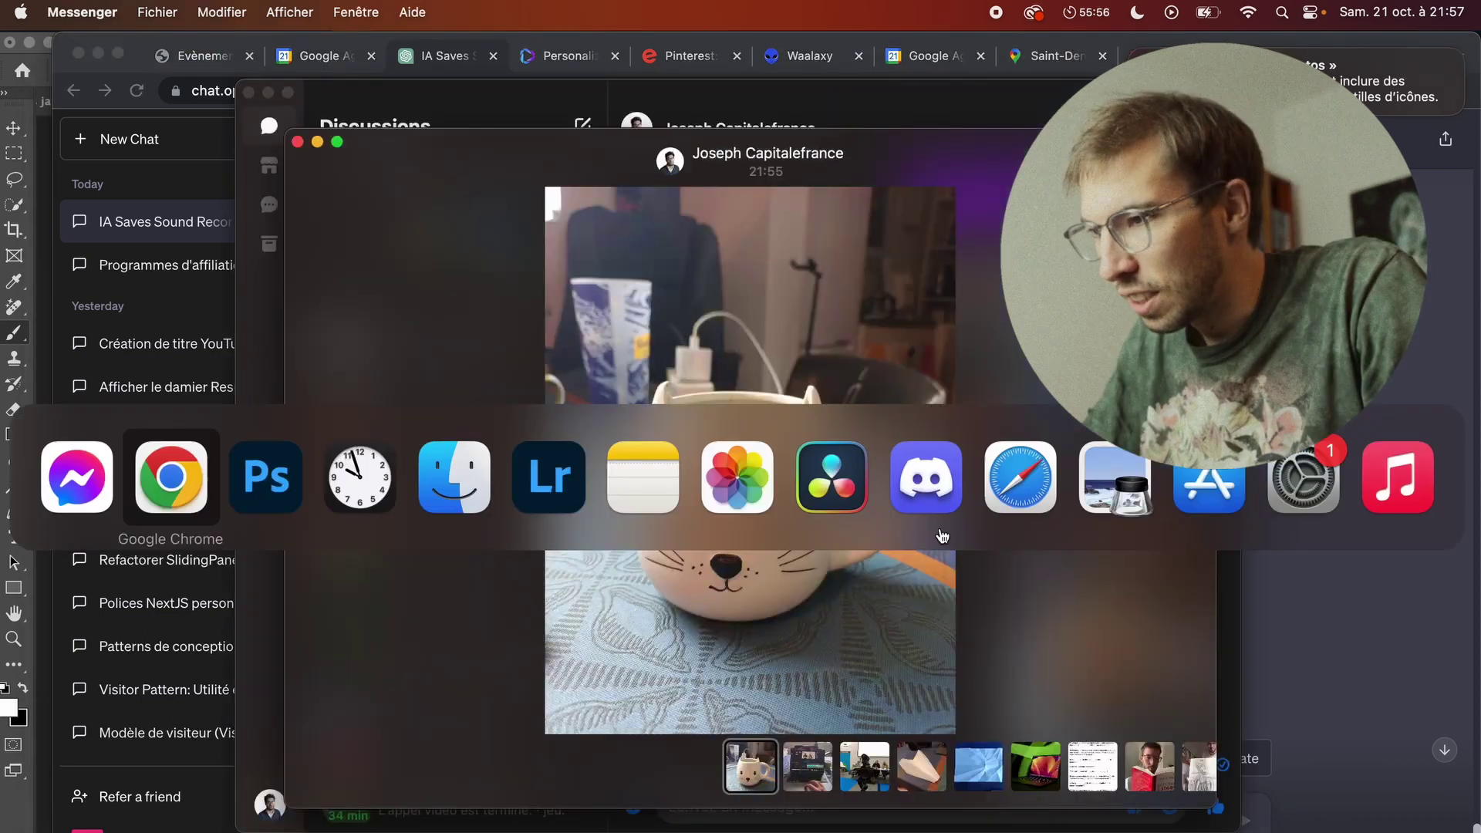
key("super+Tab")
key("super+Tab")
key("super+Tab")
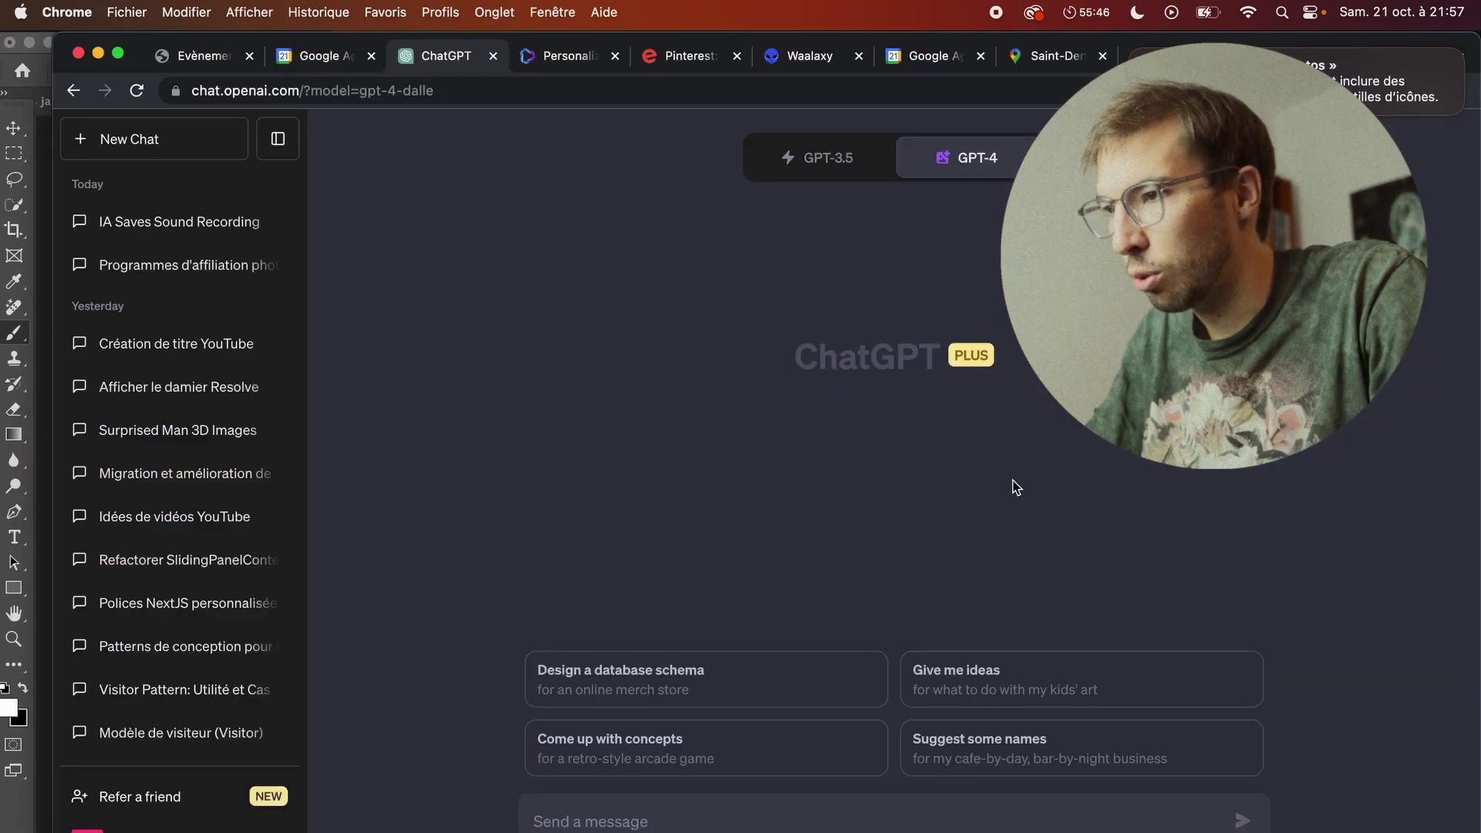
type("a")
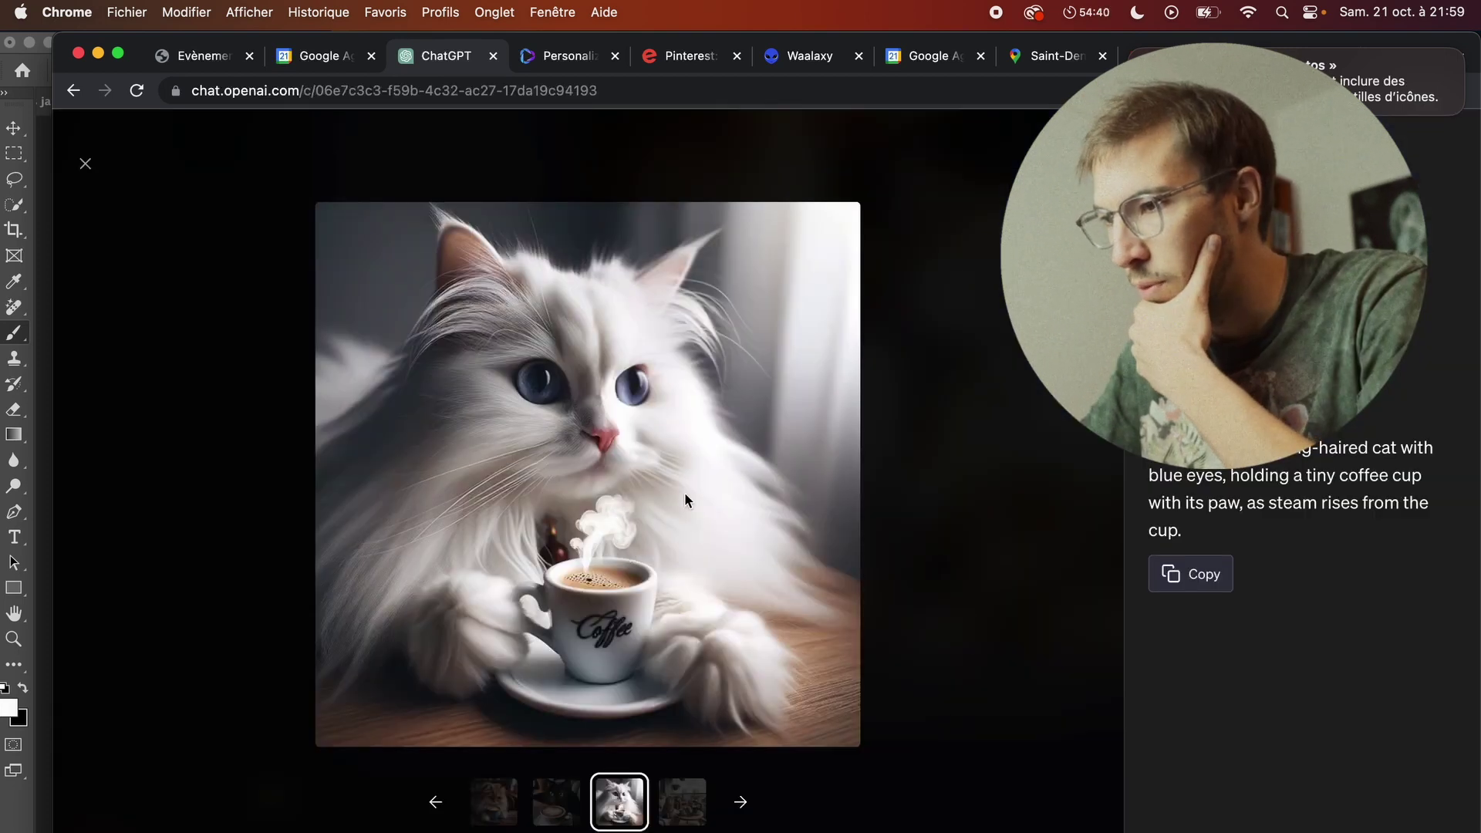
right_click(683, 494)
left_click(740, 548)
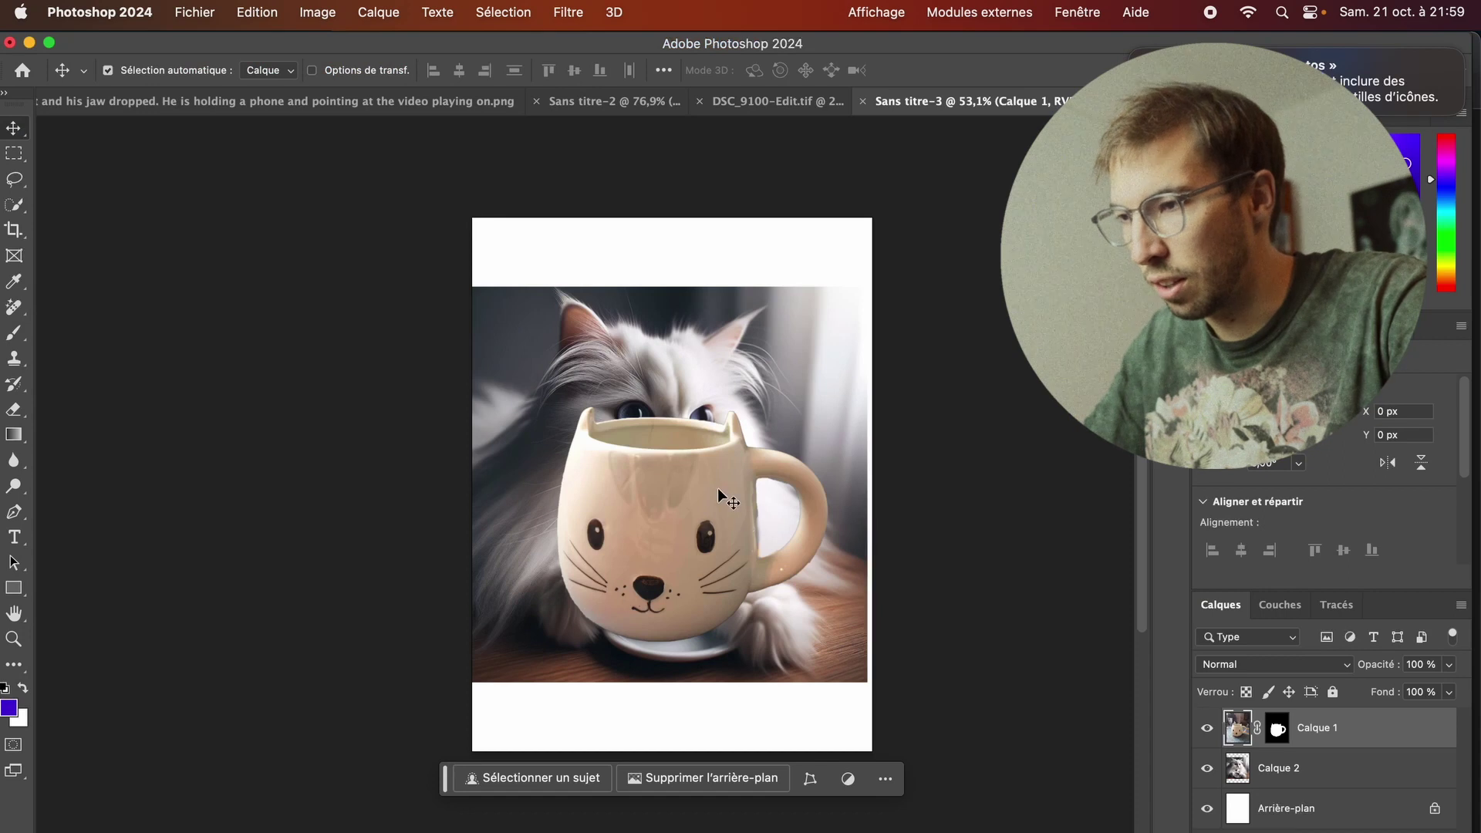
Step: Scale the mug to about half size over the cat's coffee cup and merge its masked layer
key("super+t")
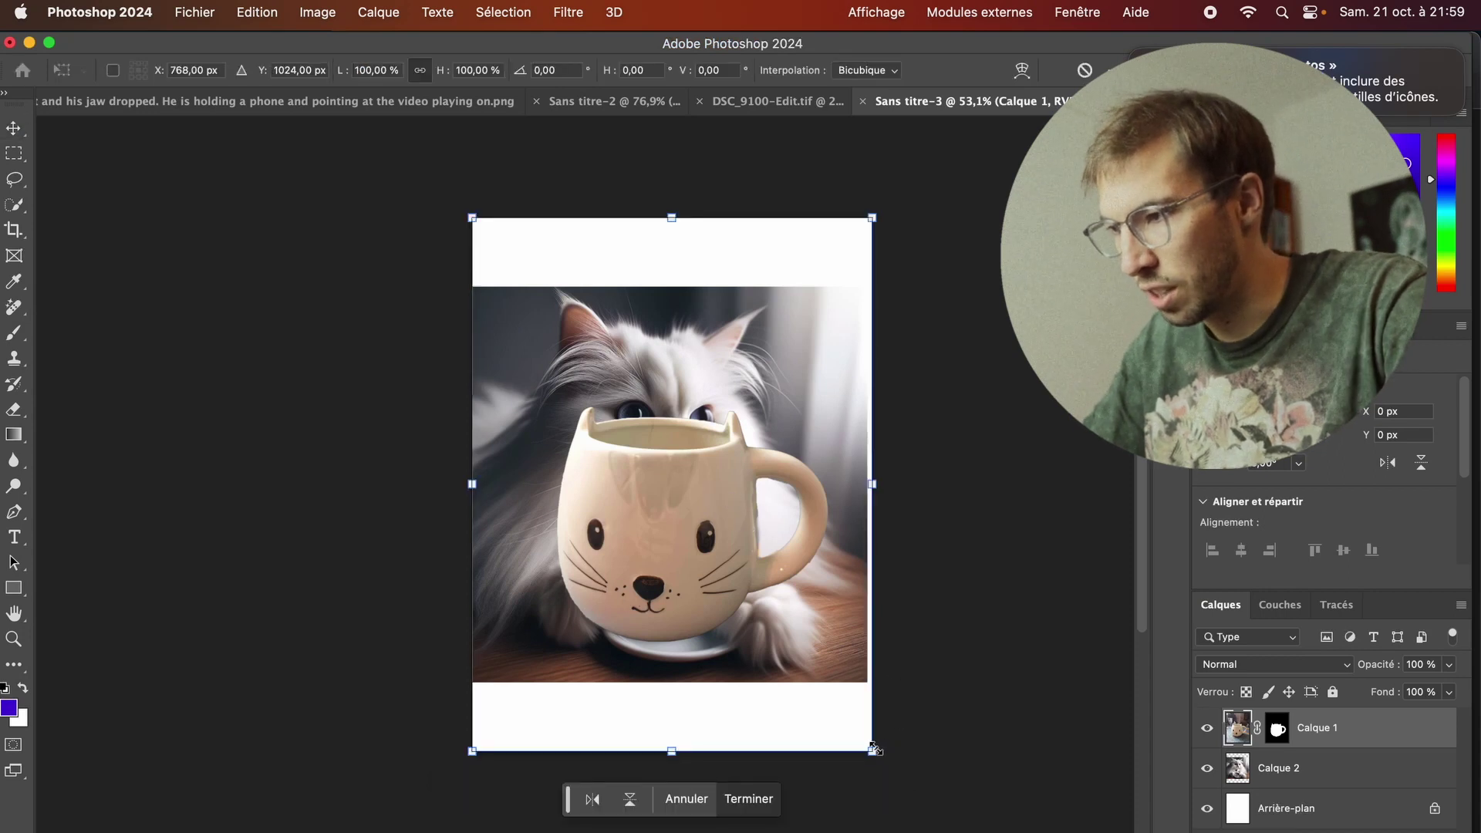
left_click_drag(872, 748, 703, 476)
key("Return")
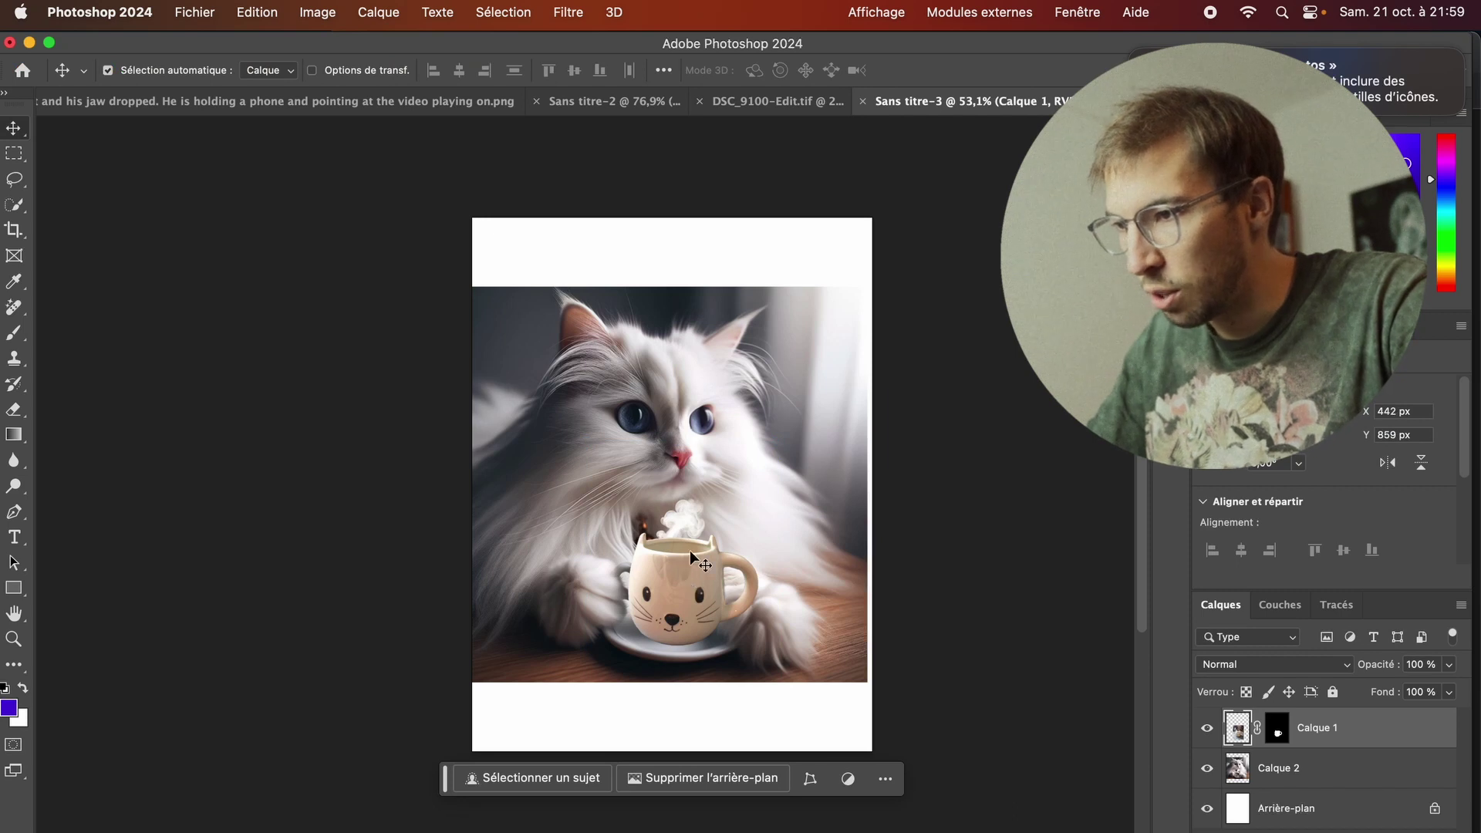
scroll(683, 559, "up", 5)
scroll(690, 555, "up", 1)
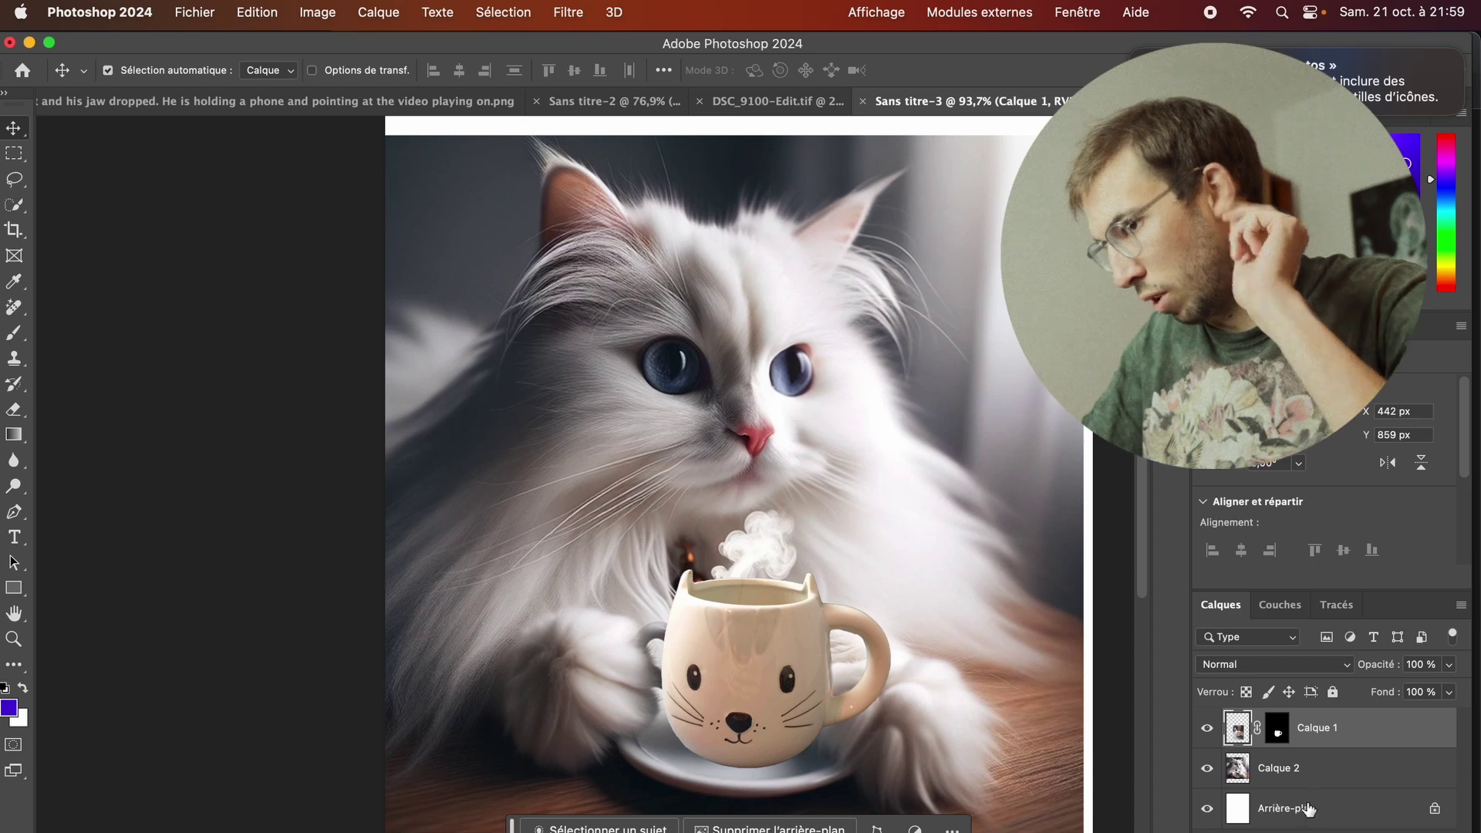
key("super+e")
left_click(257, 12)
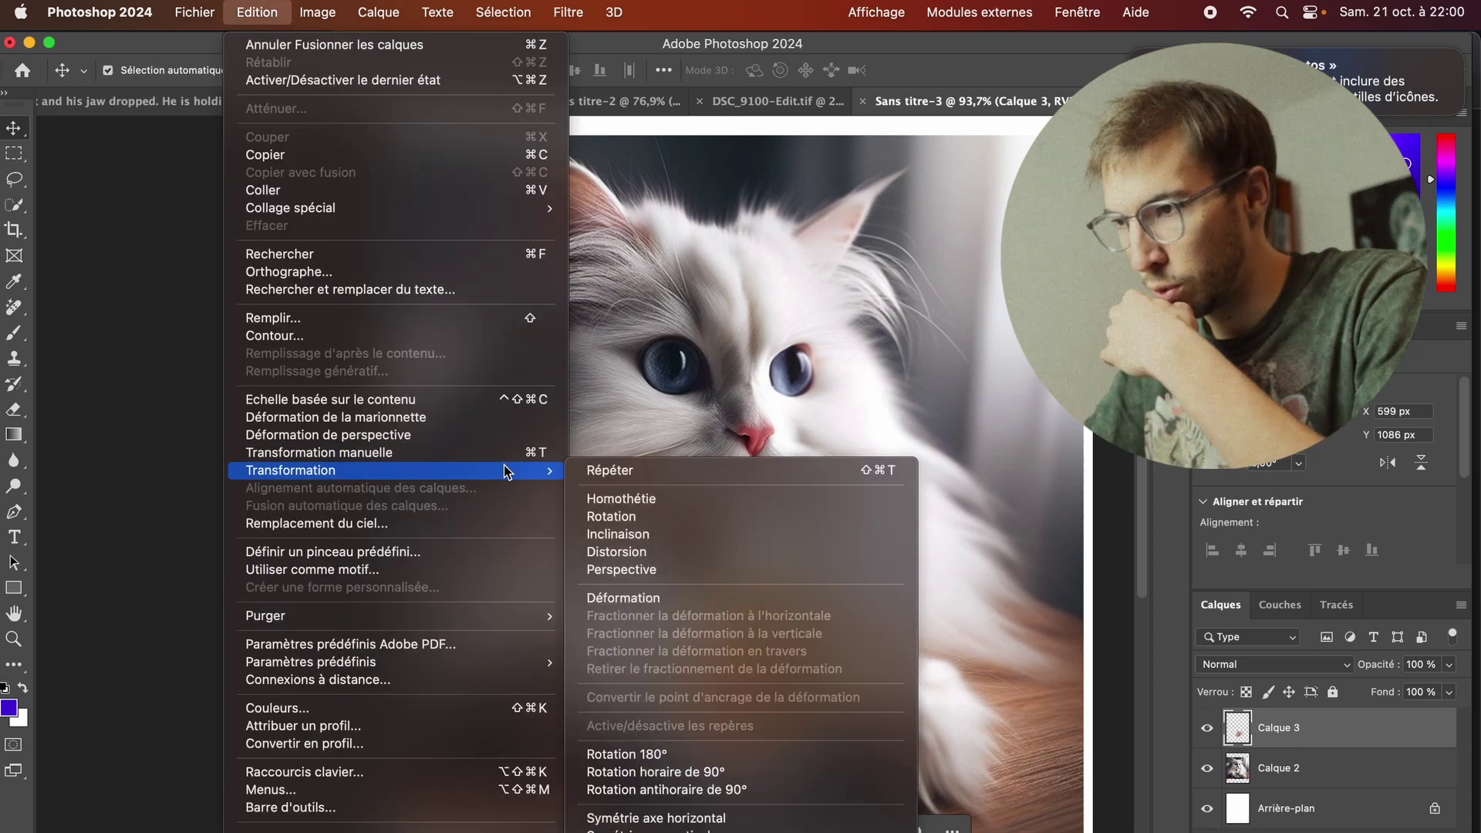
mouse_move(290, 469)
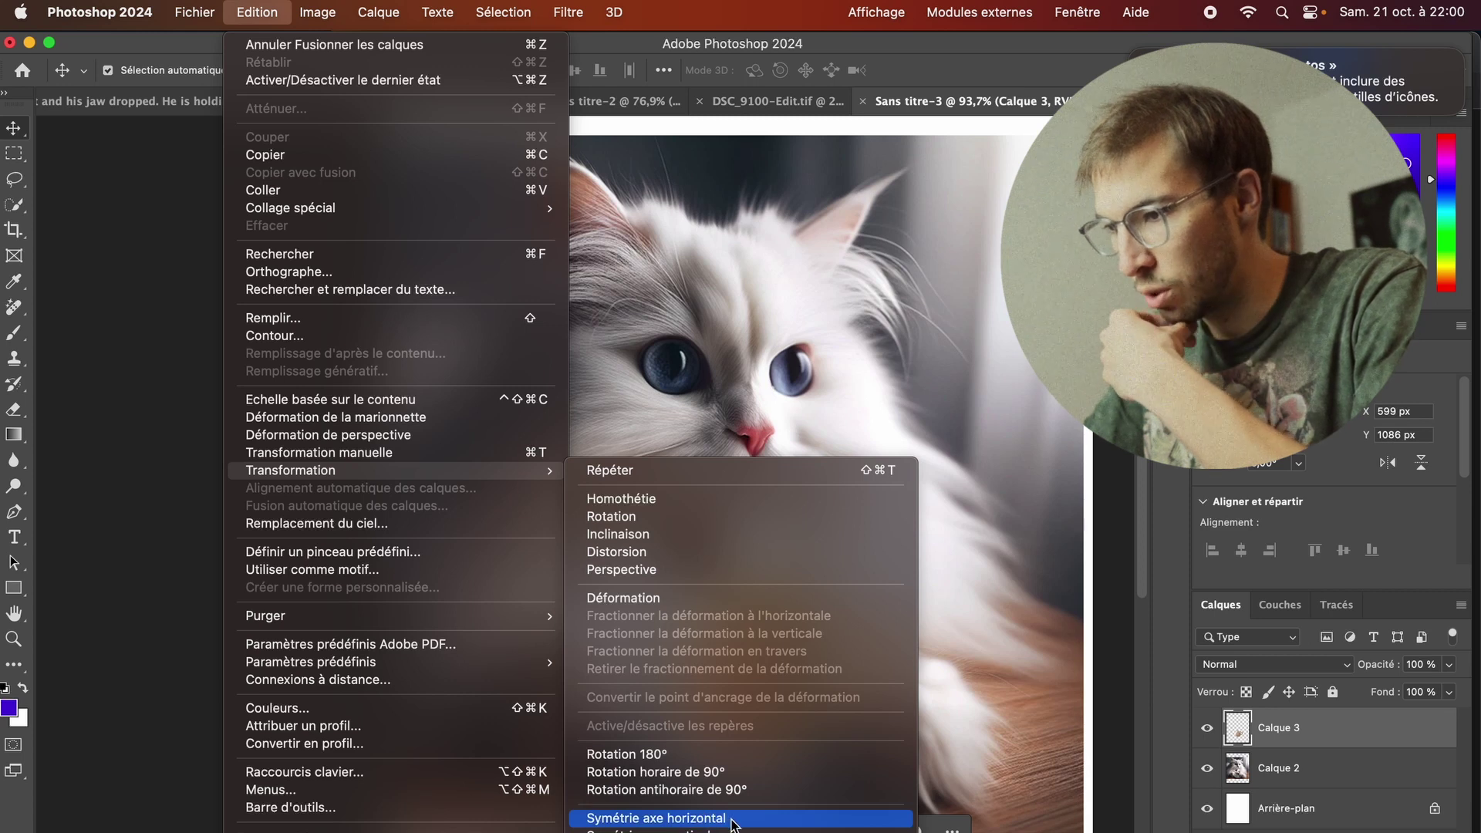
Step: Flip the mug horizontally and copy the cup's steam onto its own layer above the mug
left_click(731, 819)
scroll(622, 344, "up", 2)
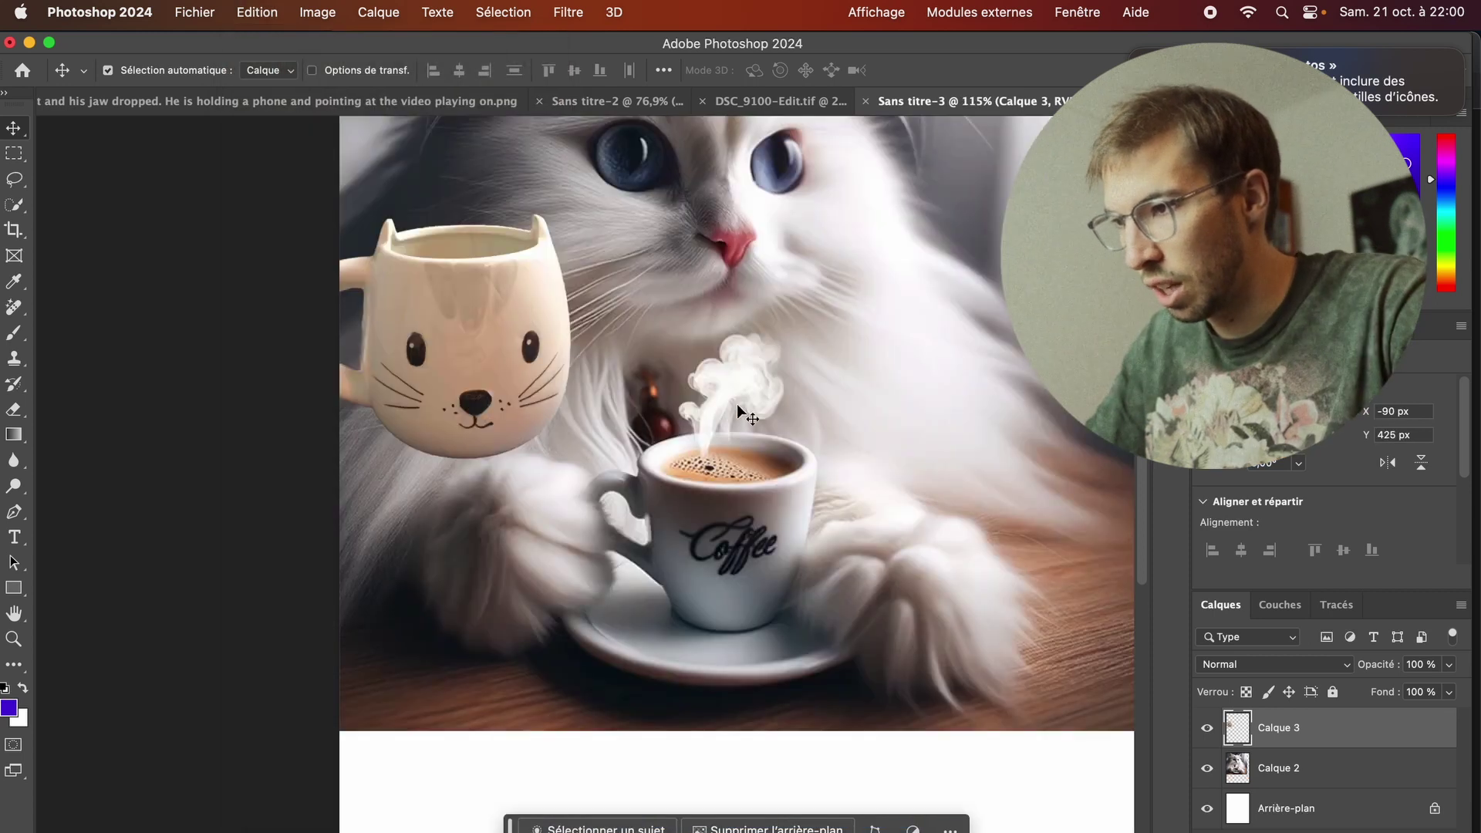
key("w")
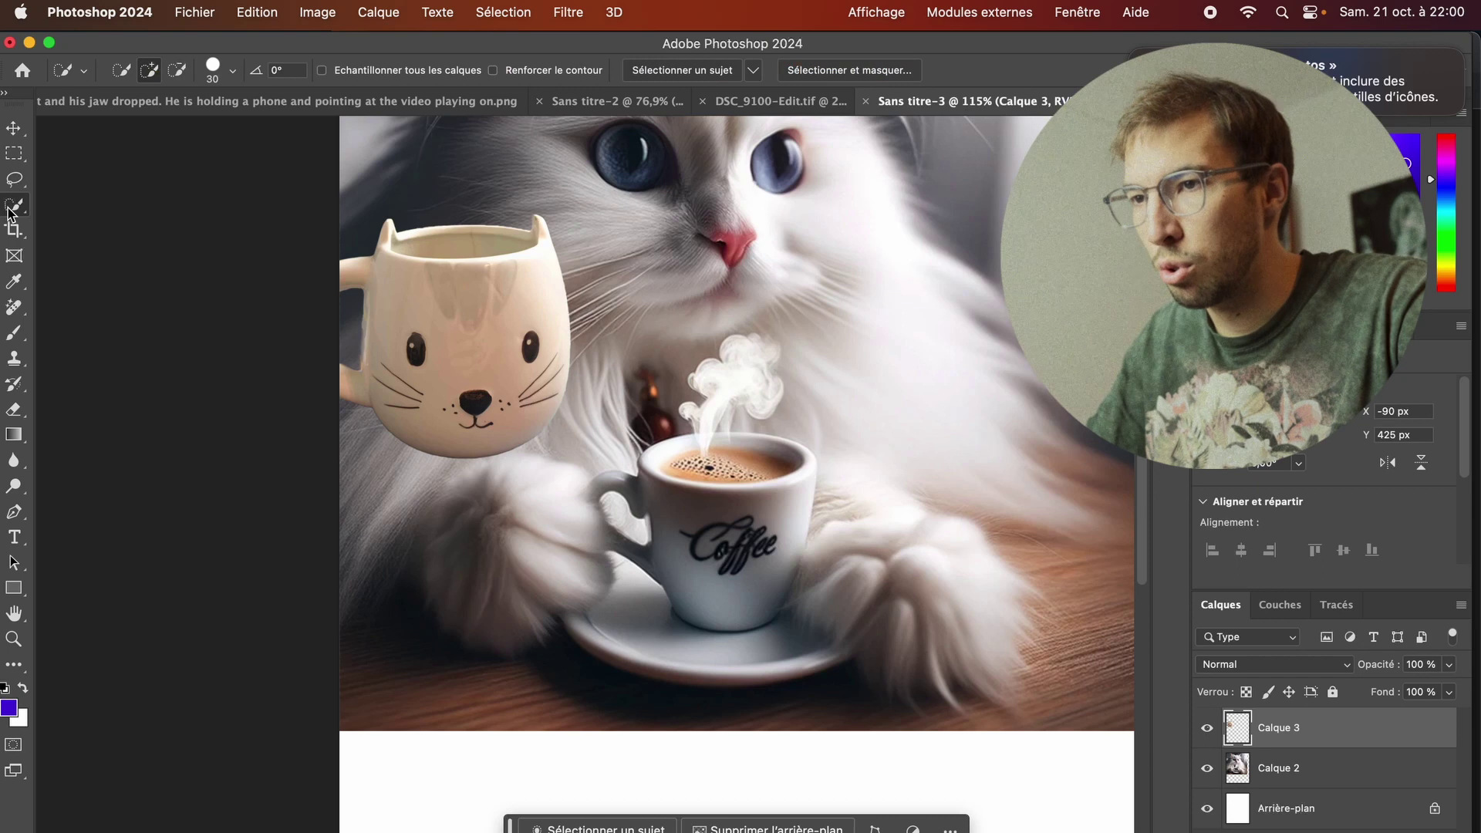
left_click(1234, 764)
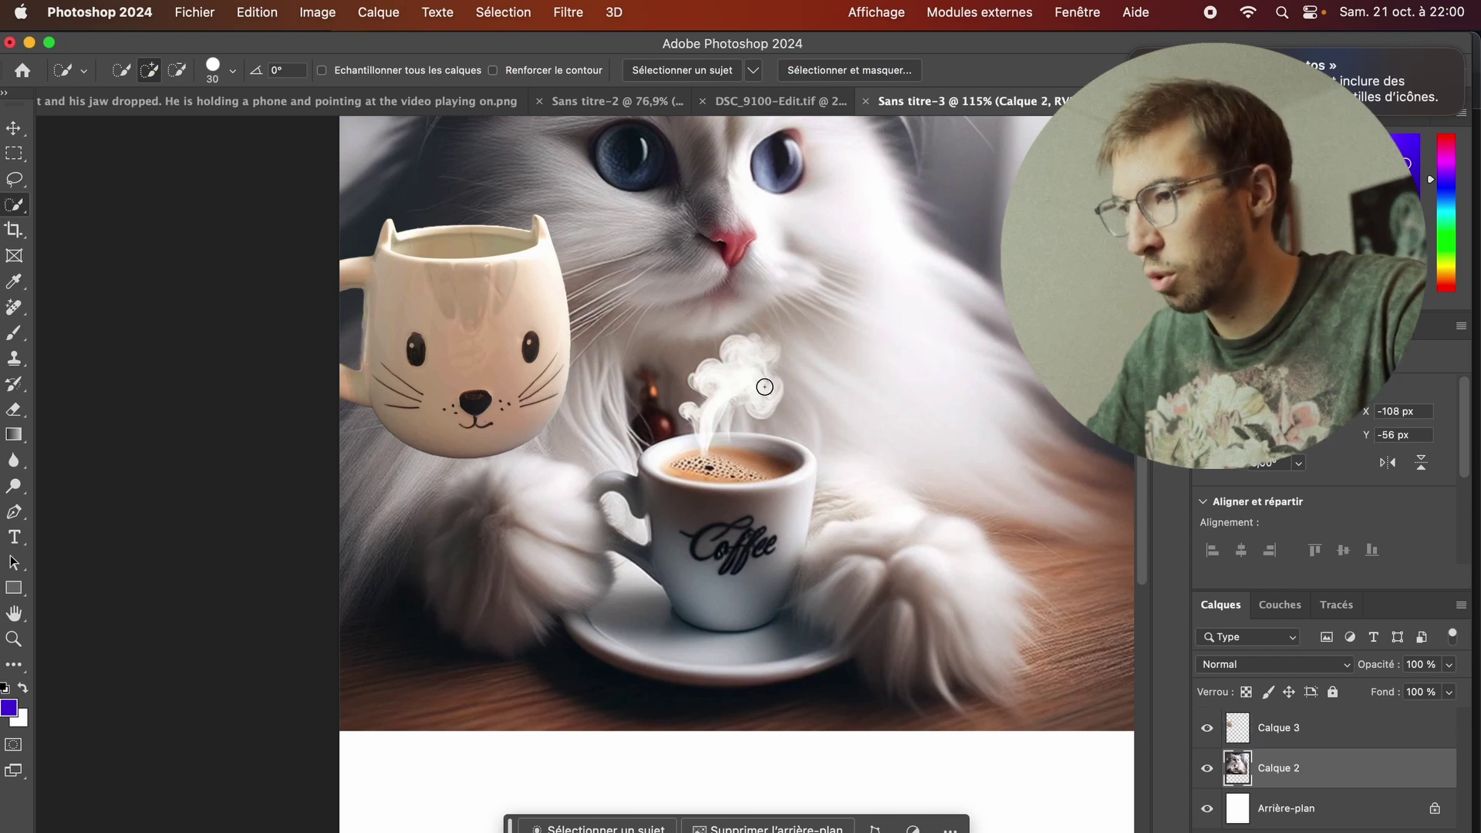
left_click_drag(736, 366, 705, 417)
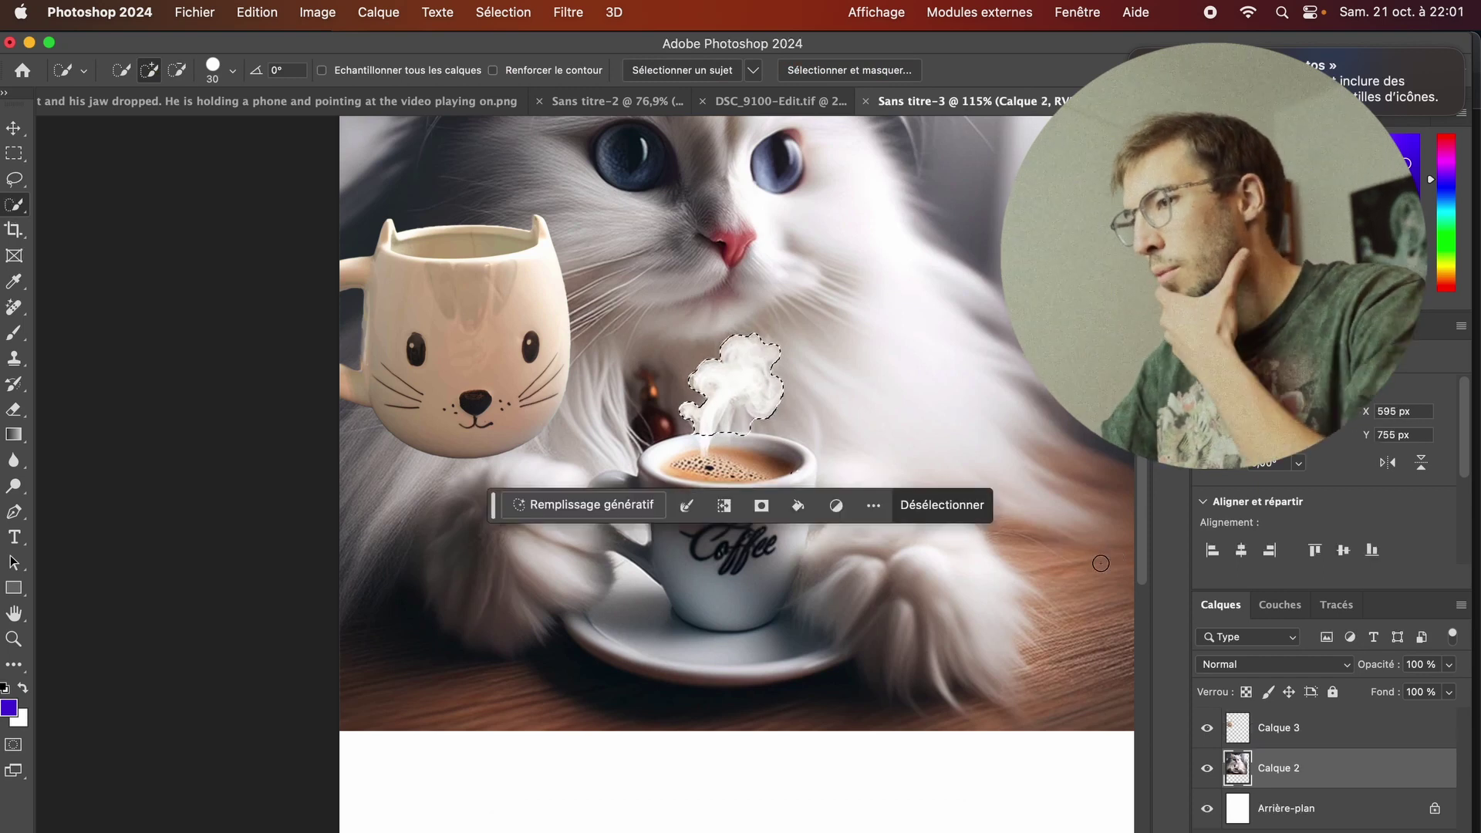
key("super+j")
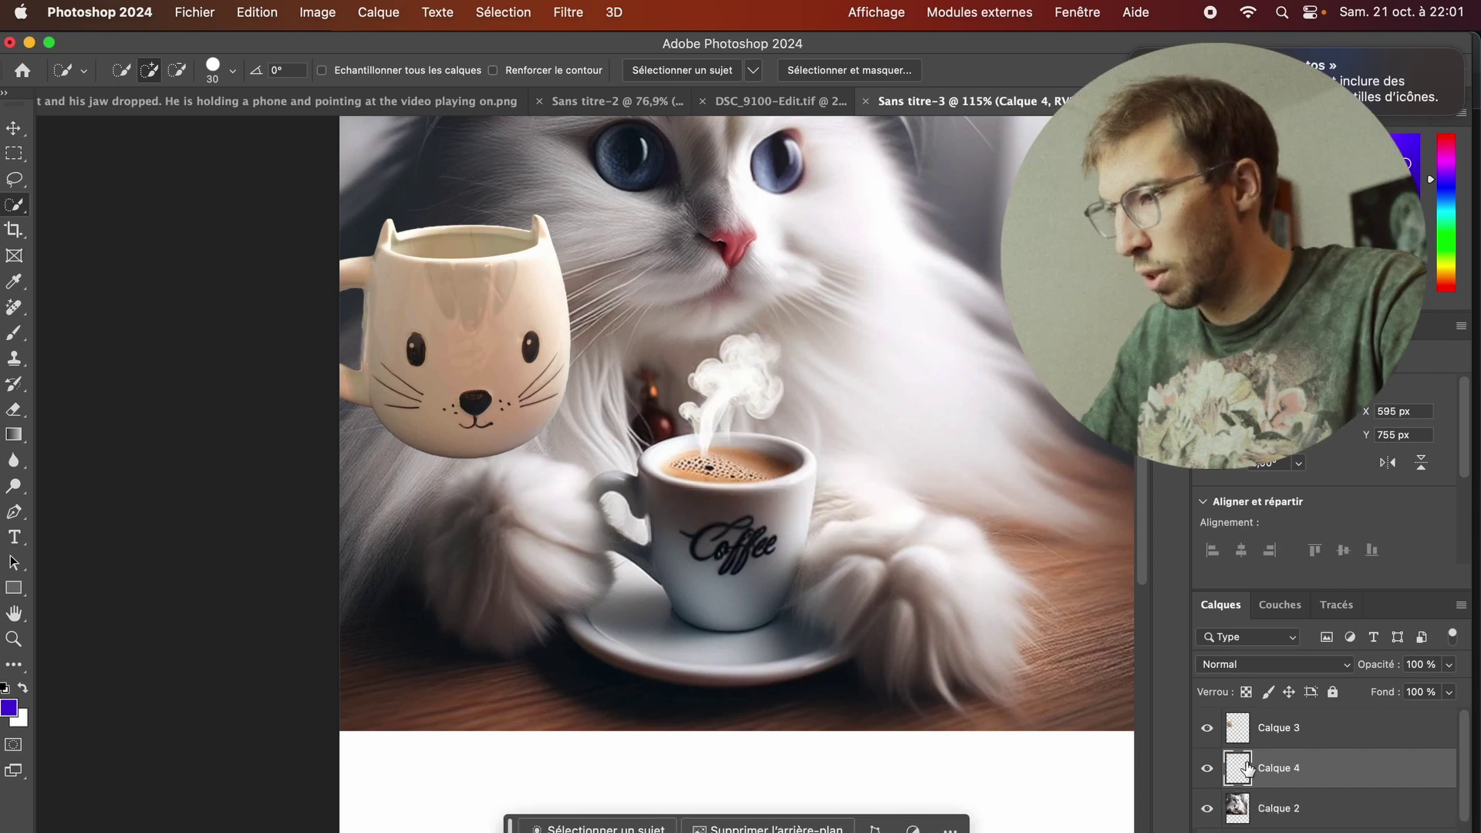
left_click_drag(1241, 766, 1242, 721)
Step: Move the mug over the coffee cup and add a layer mask painted with black
left_click(1242, 767)
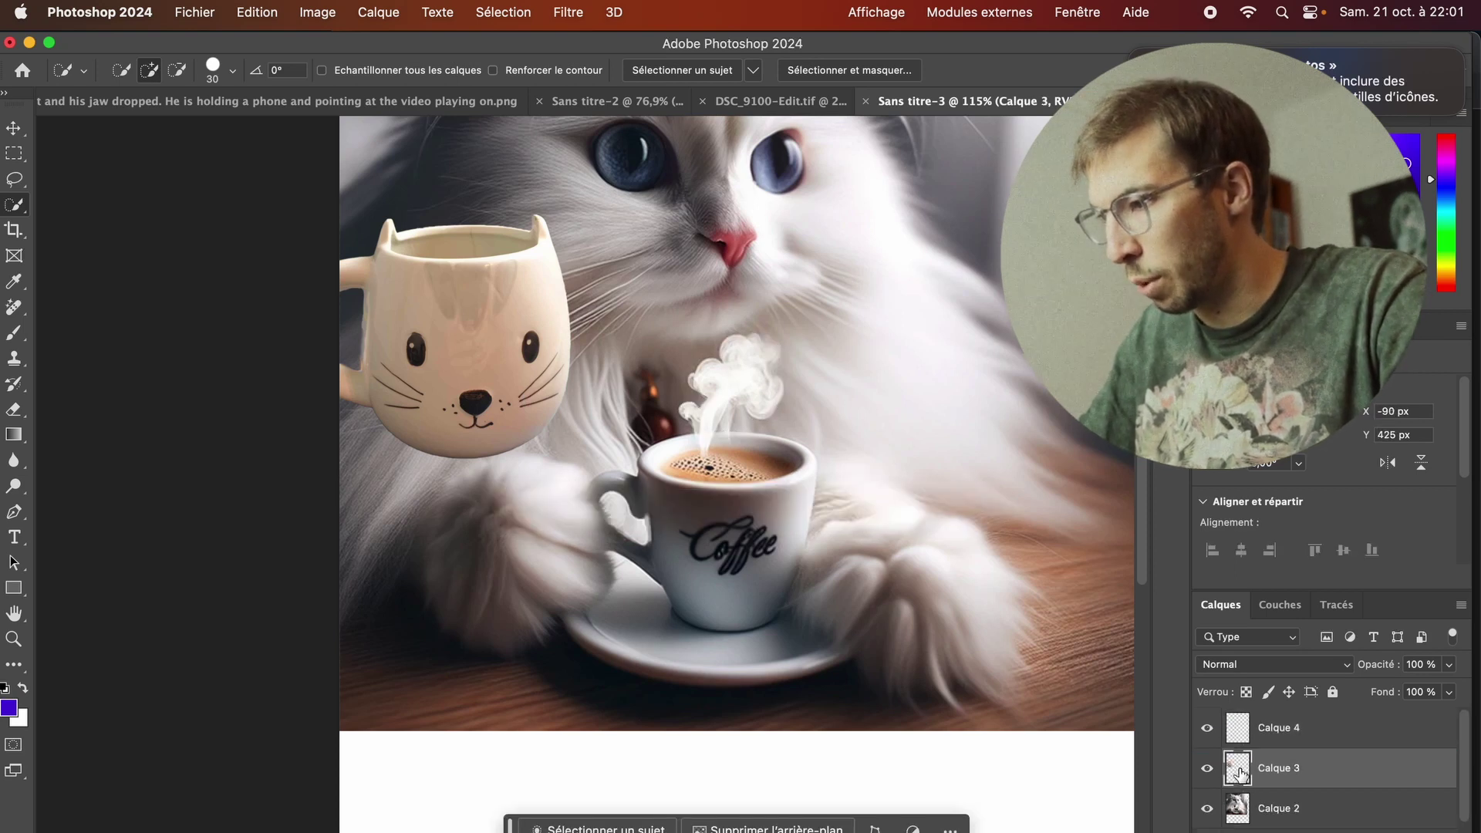
key("v")
left_click_drag(492, 327, 754, 520)
key("super+shift+m")
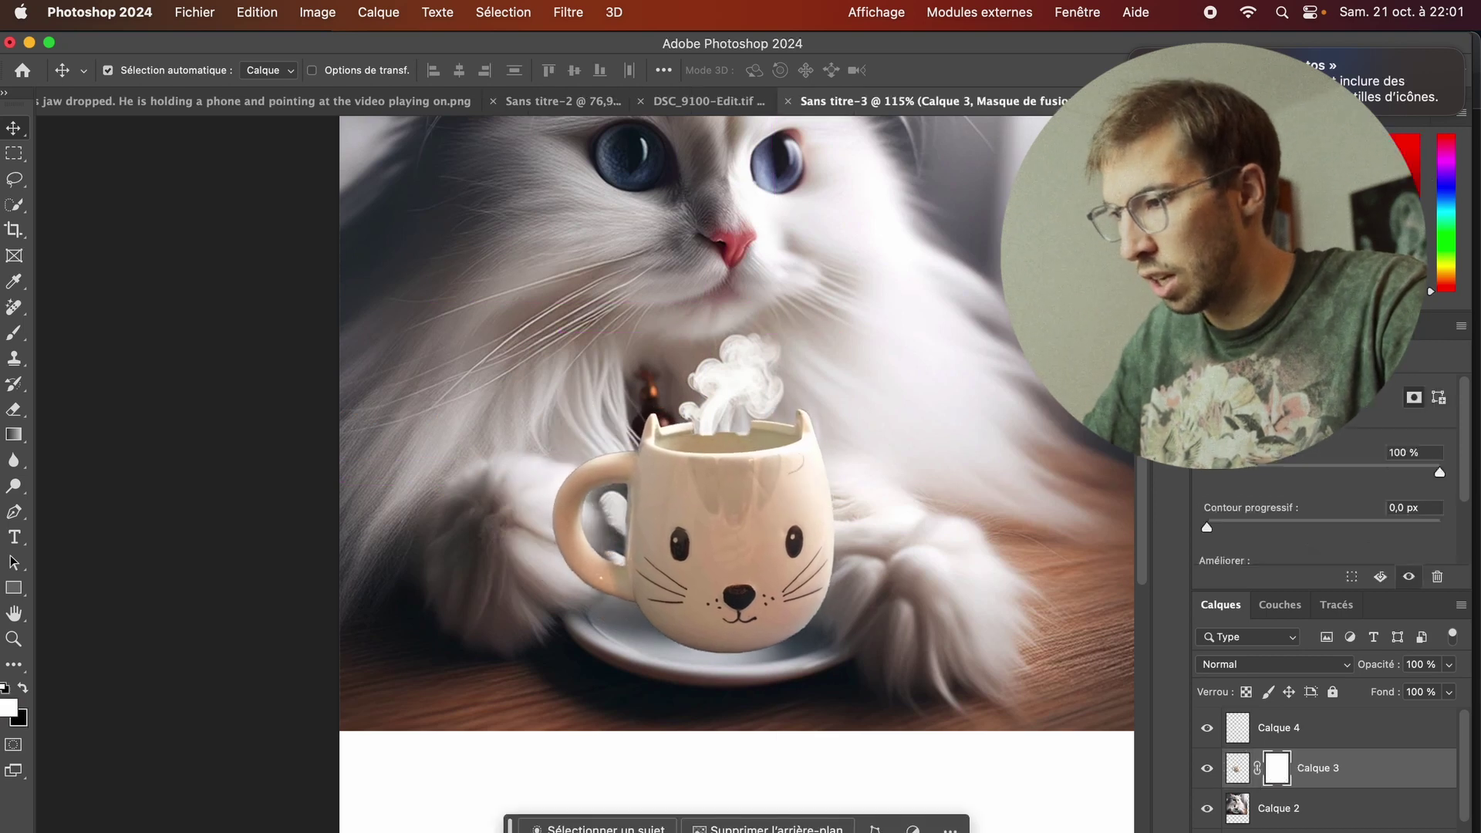
key("b")
key("x")
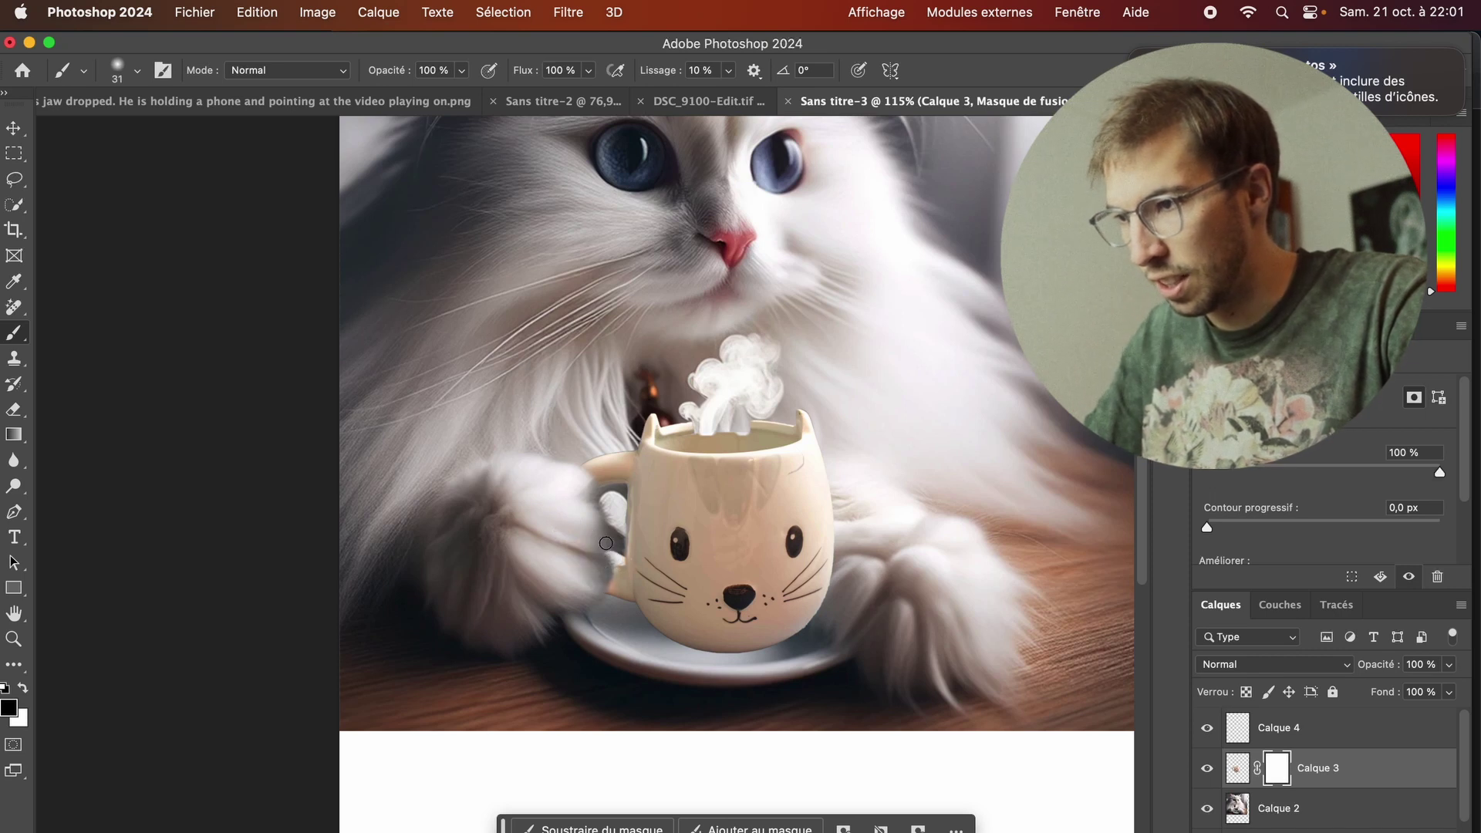
key("l")
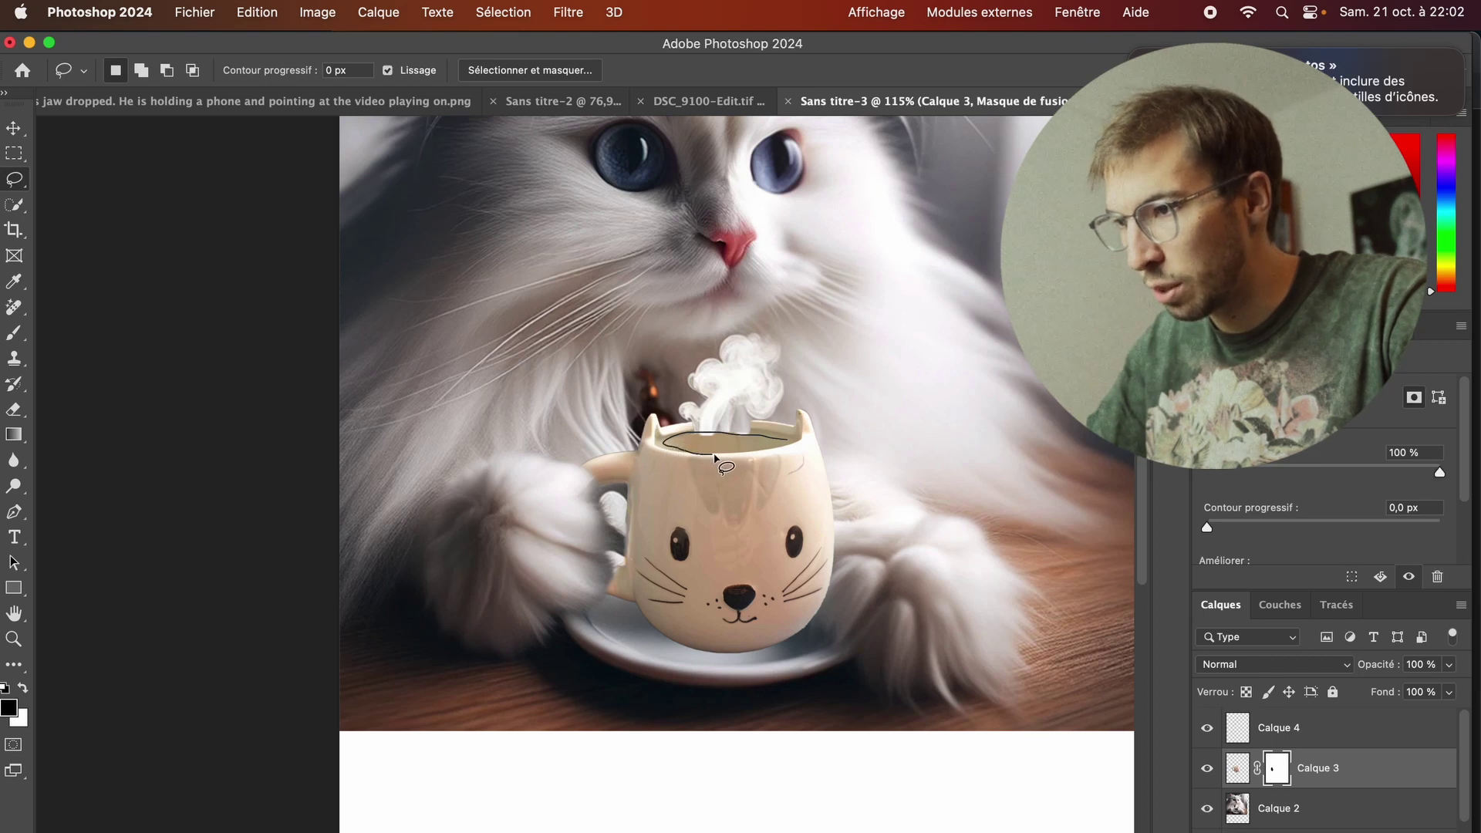
Step: Fill the inside of the mug rim using Generative Fill with the prompt 'coffee'
left_click_drag(775, 451, 771, 448)
left_click(671, 471)
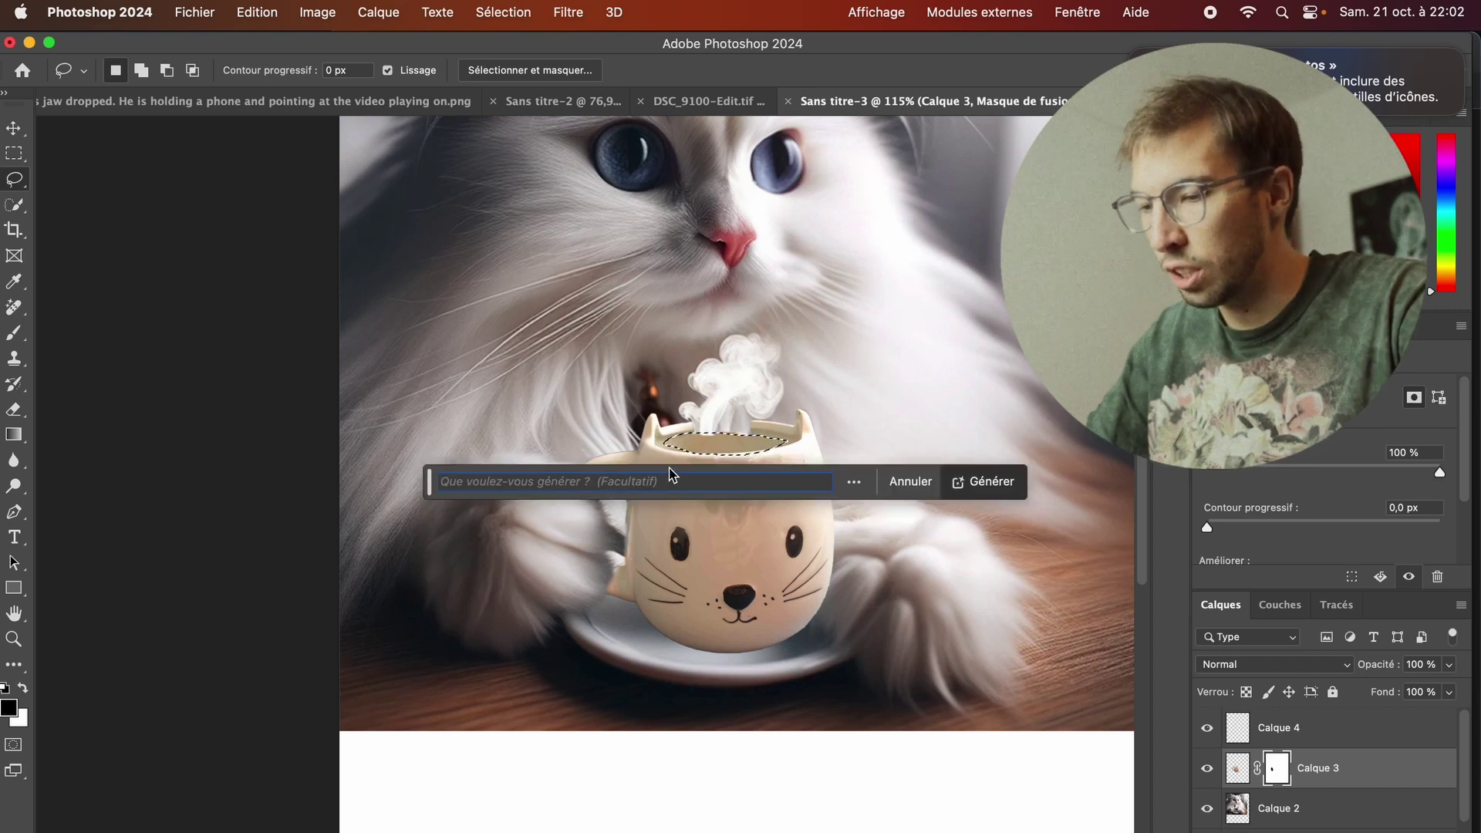
type("coffee")
left_click(964, 475)
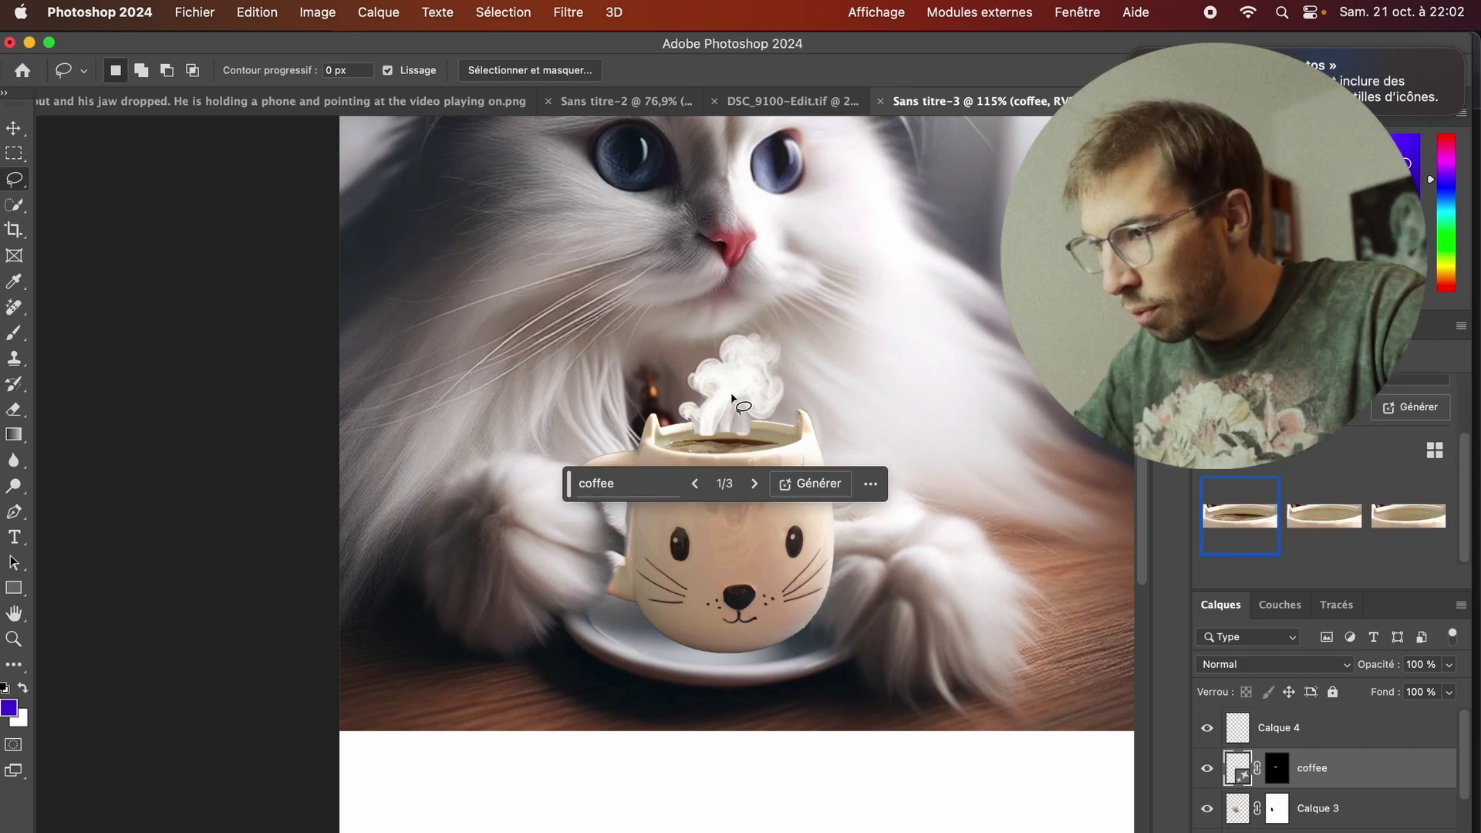
Step: Delete the separate steam layer and hide the cat-faced mug layer
left_click(14, 128)
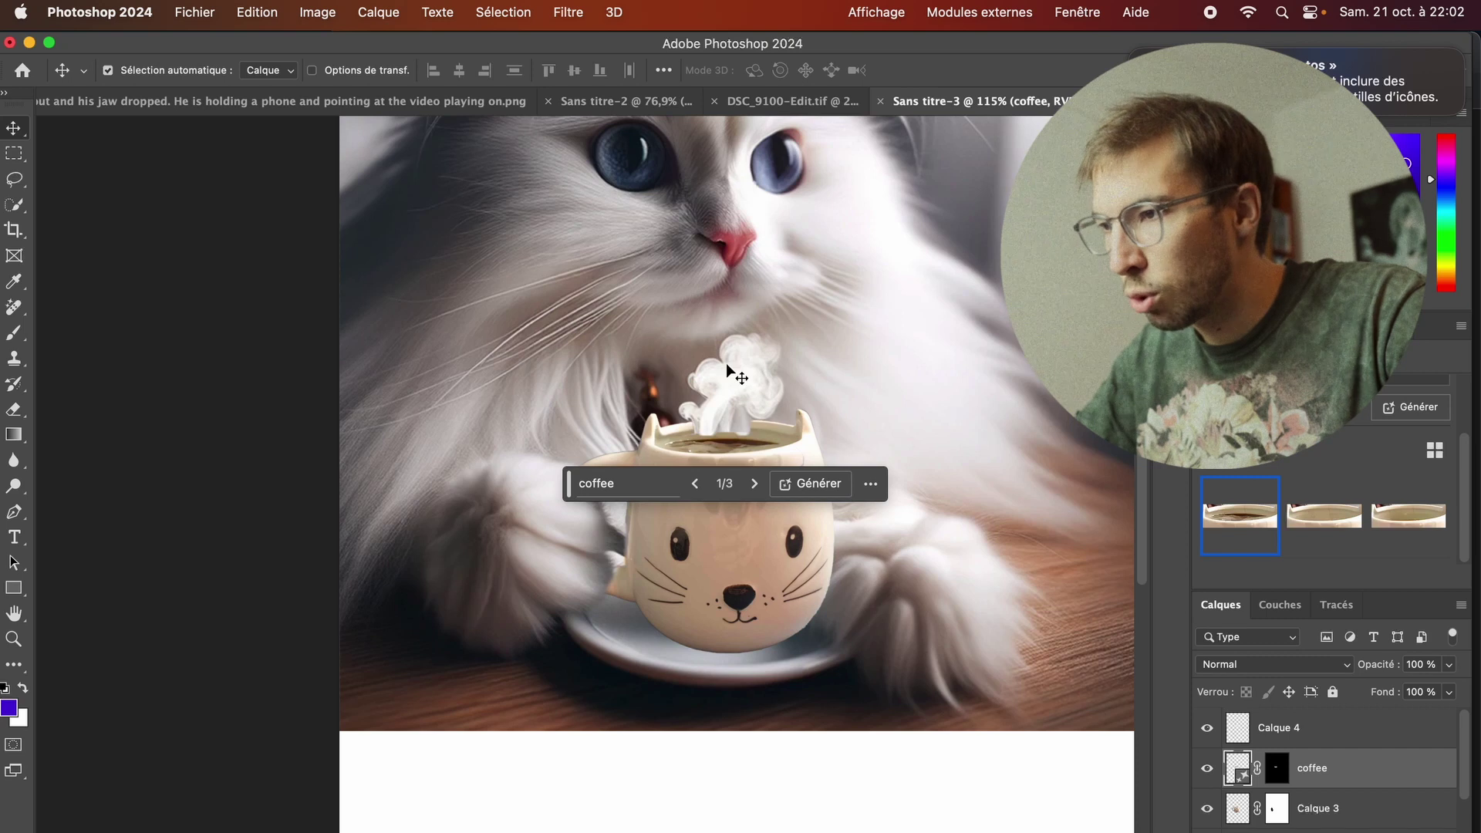
left_click_drag(742, 377, 882, 299)
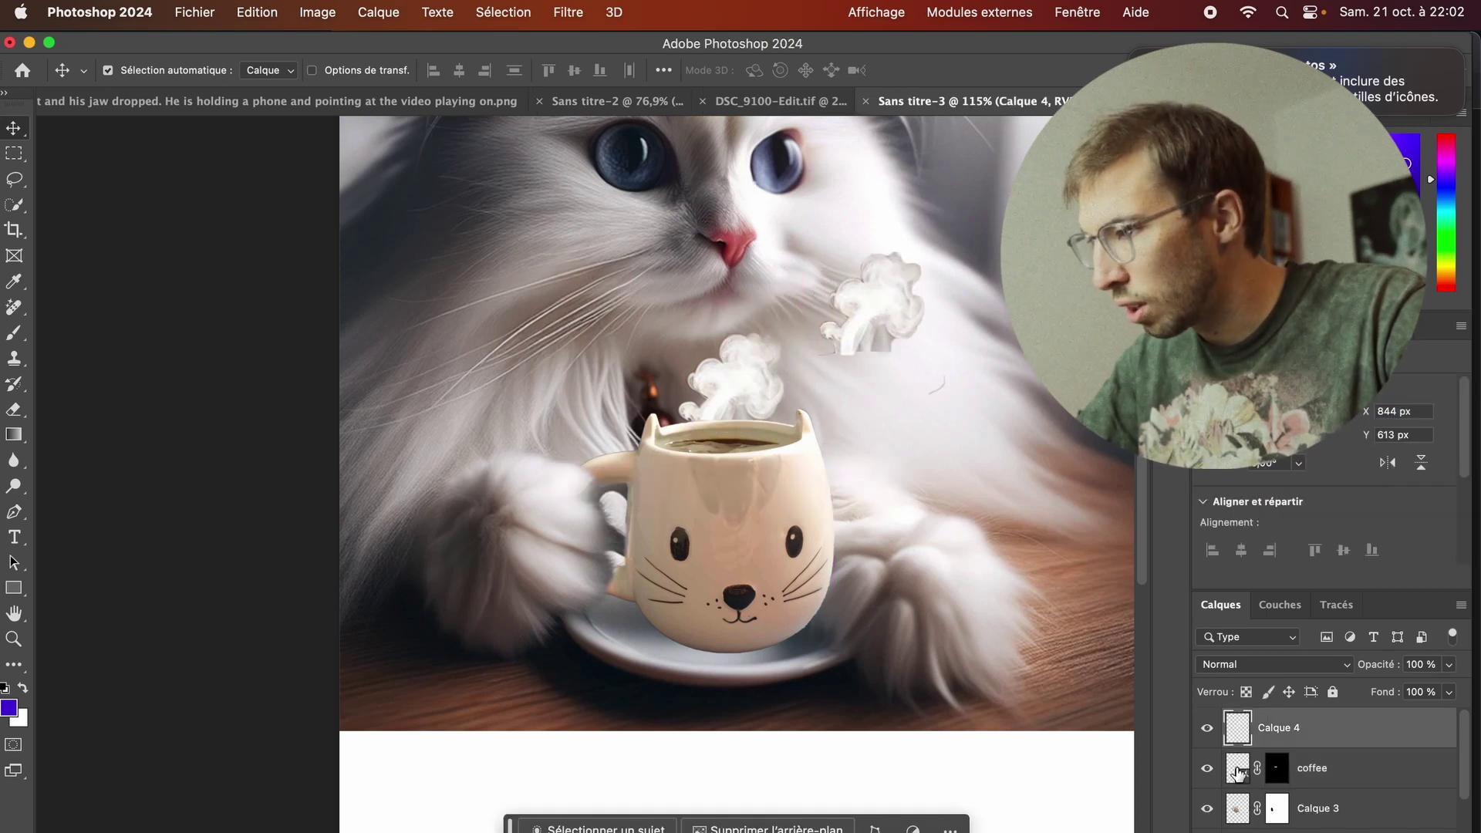
key("Delete")
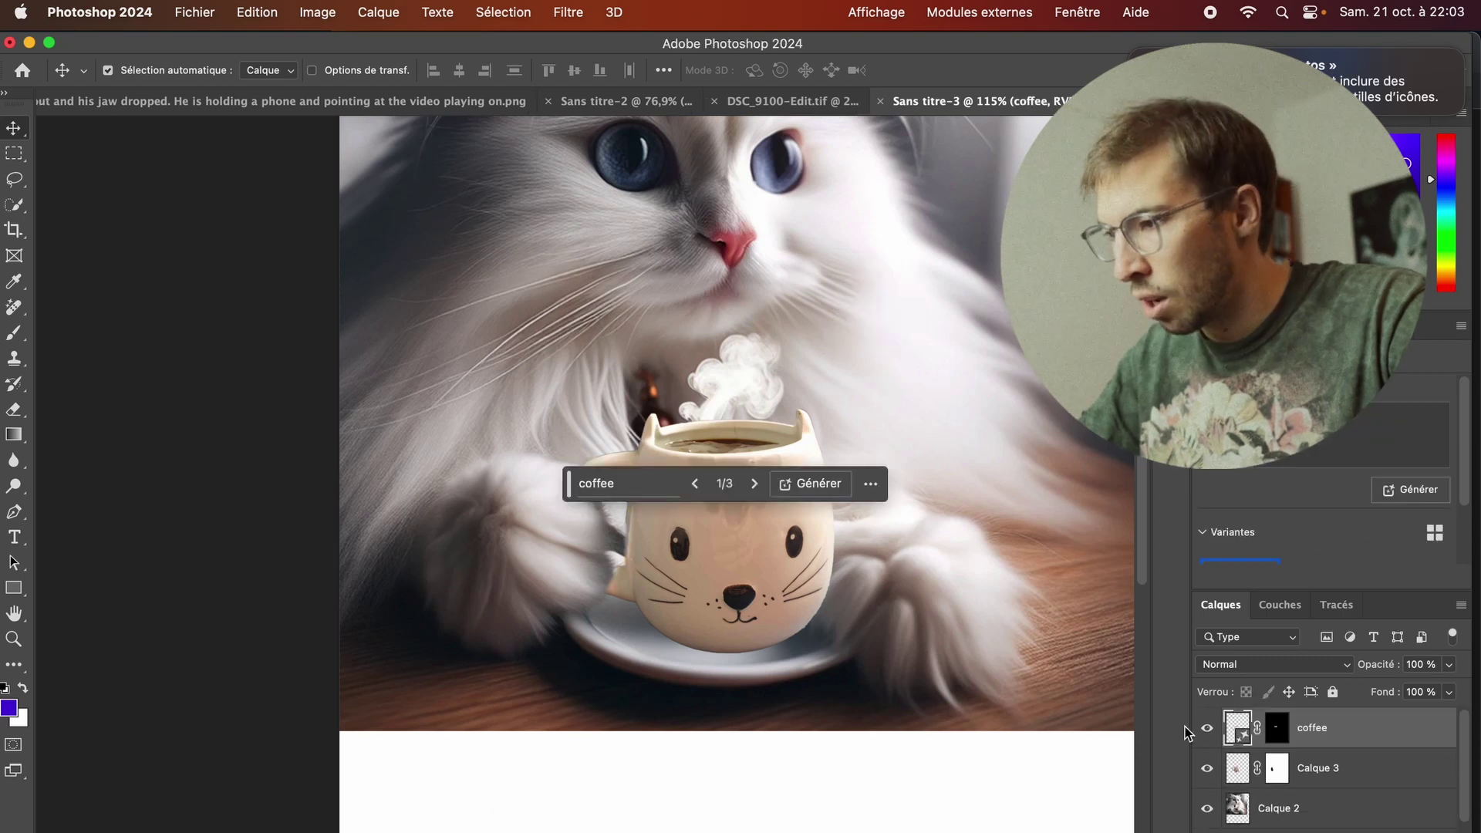
left_click(1208, 768)
Step: On Calque 2, remove the steam above the cup with Generative Fill, then reshow the mug
left_click(1239, 804)
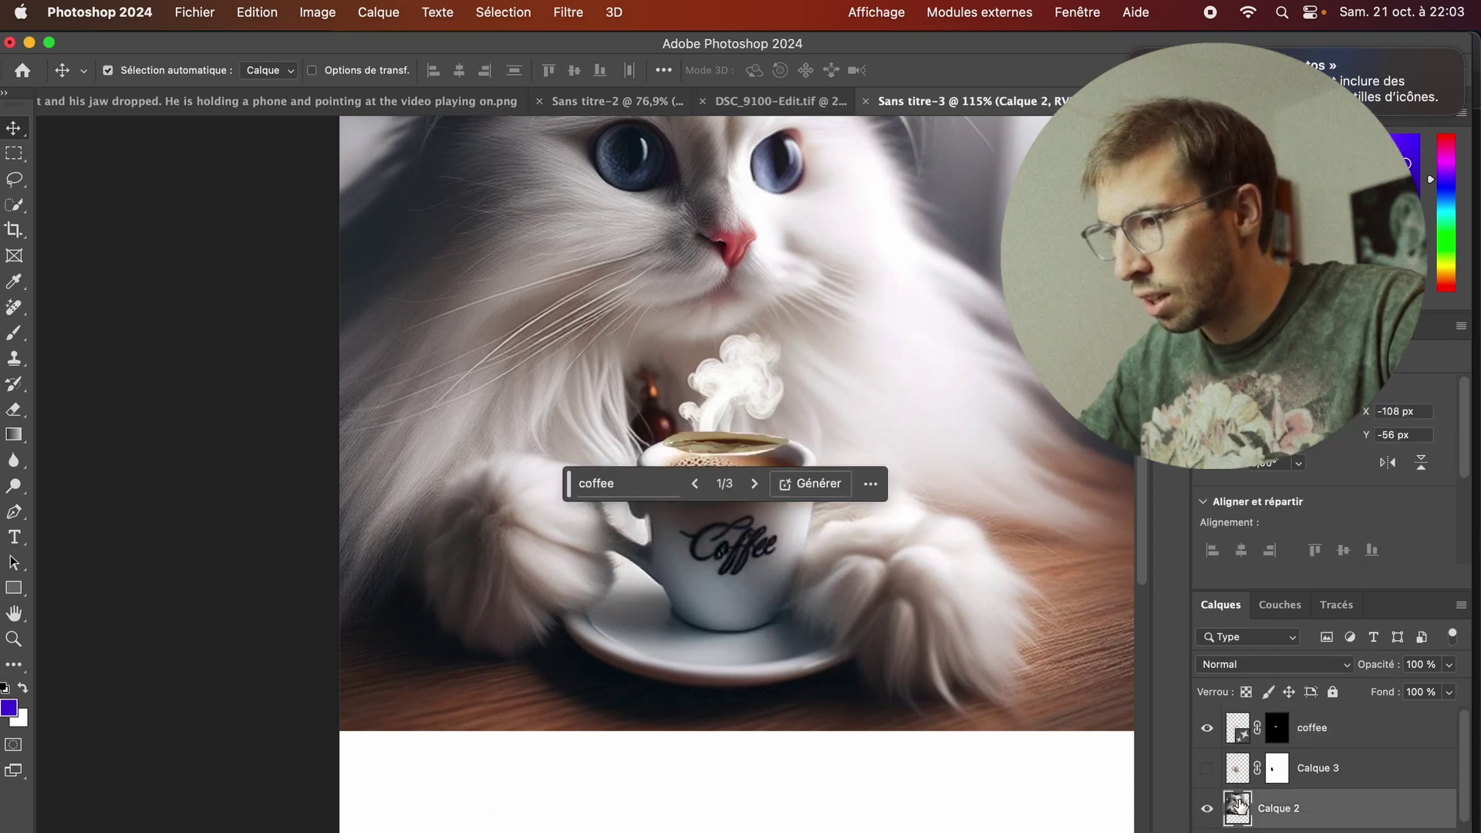
left_click(1207, 729)
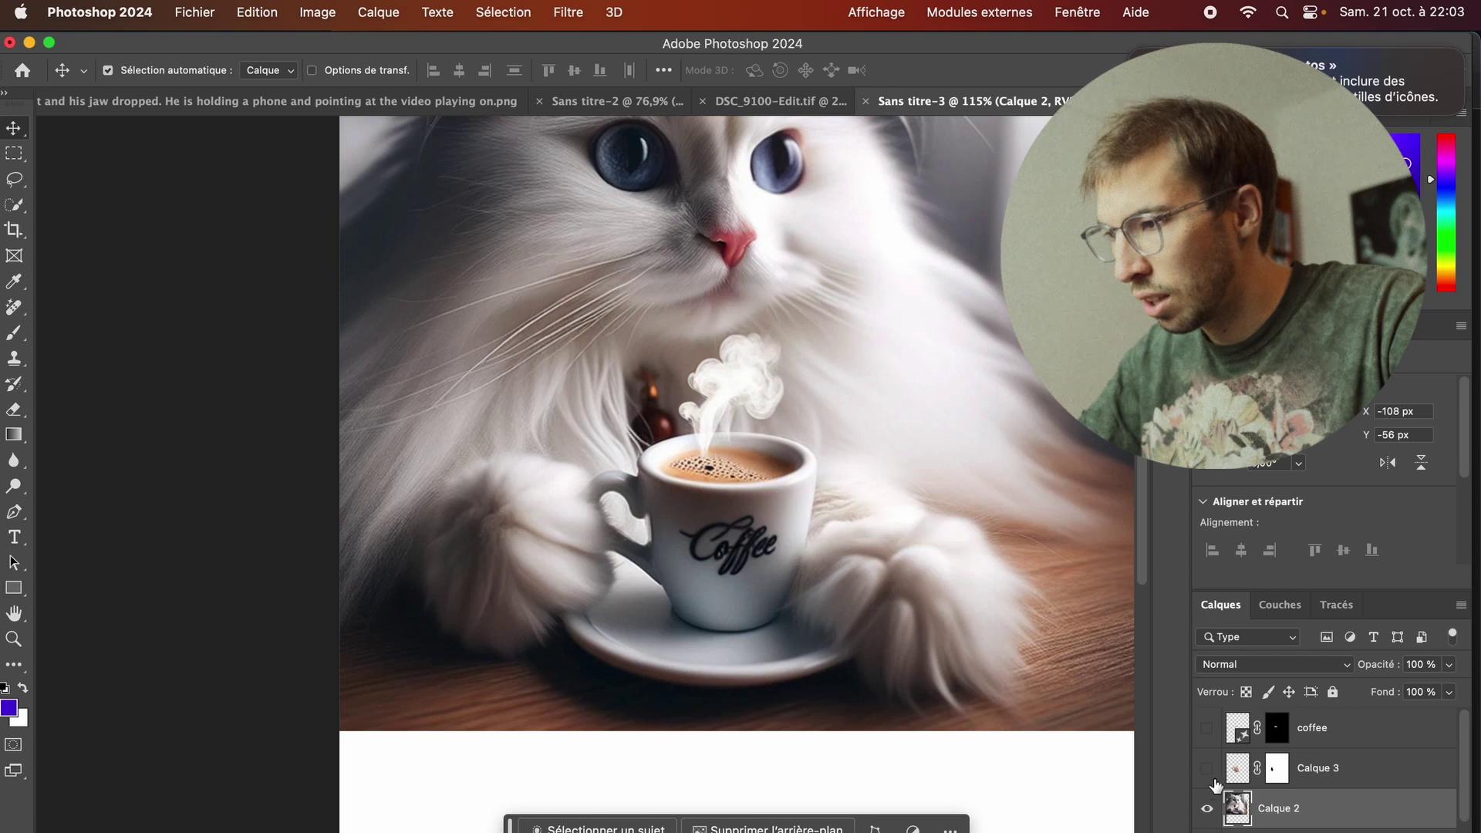
key("l")
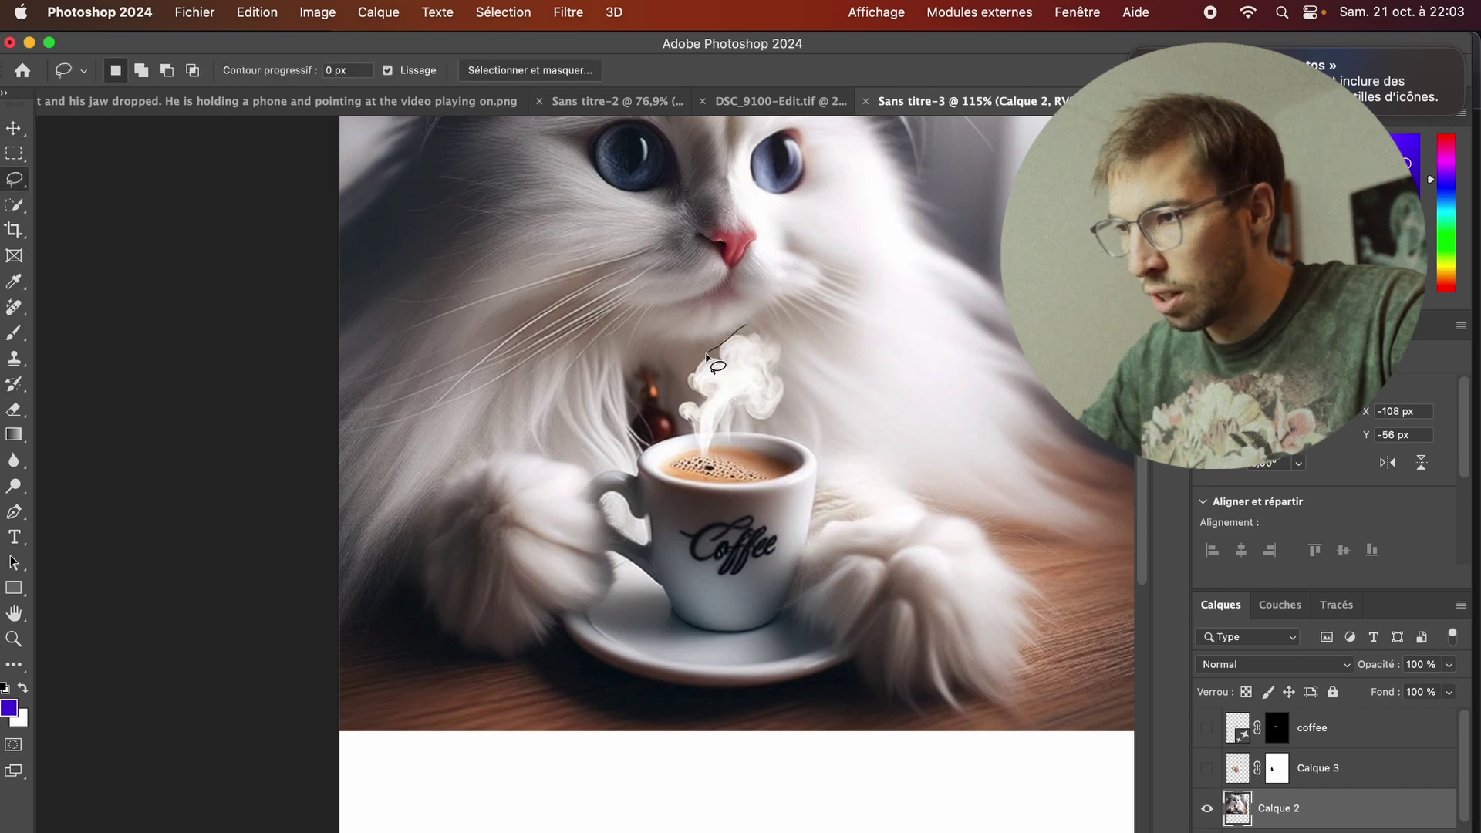
left_click_drag(677, 381, 802, 401)
left_click(928, 461)
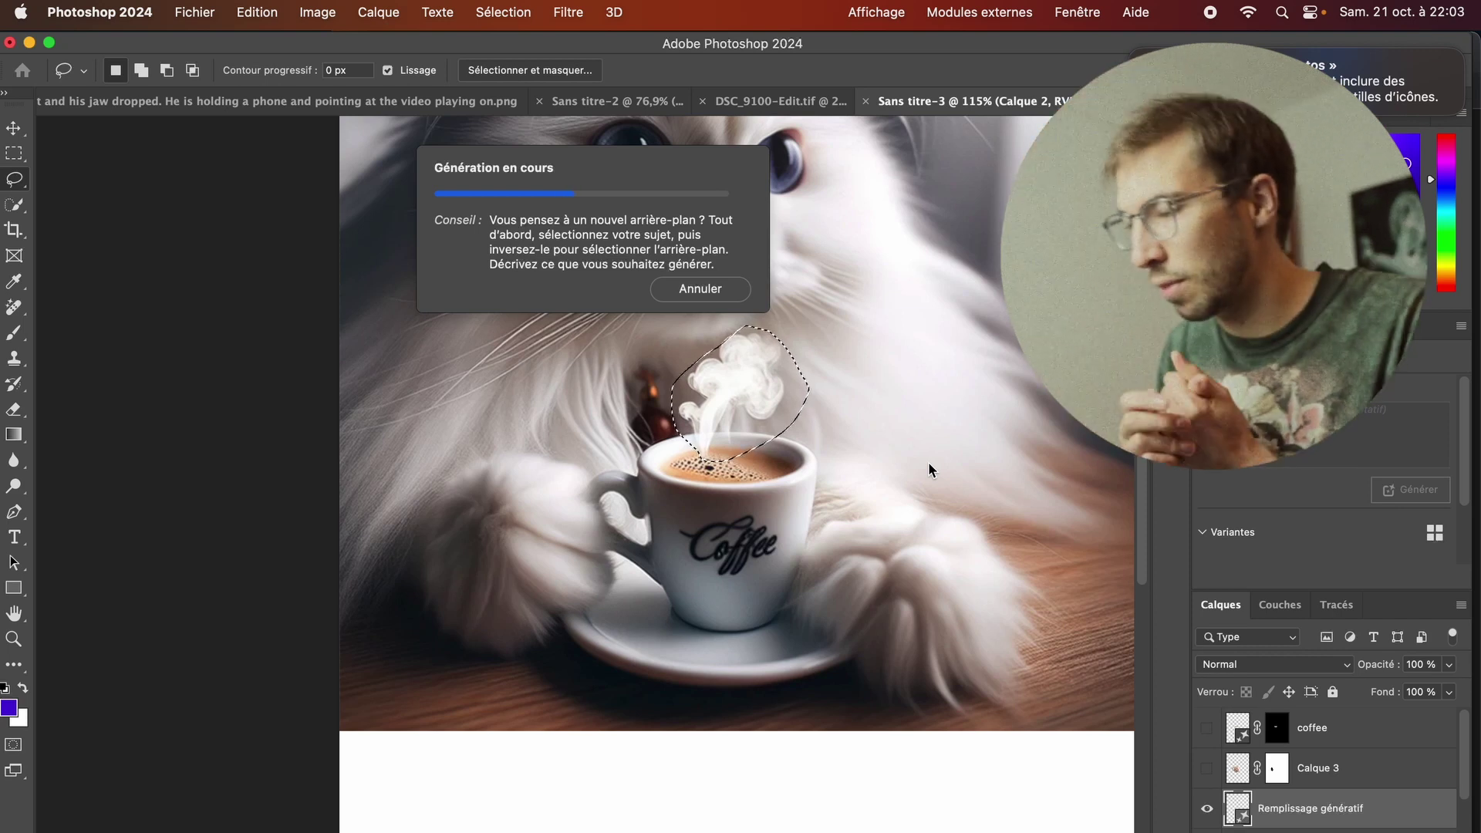
key("j")
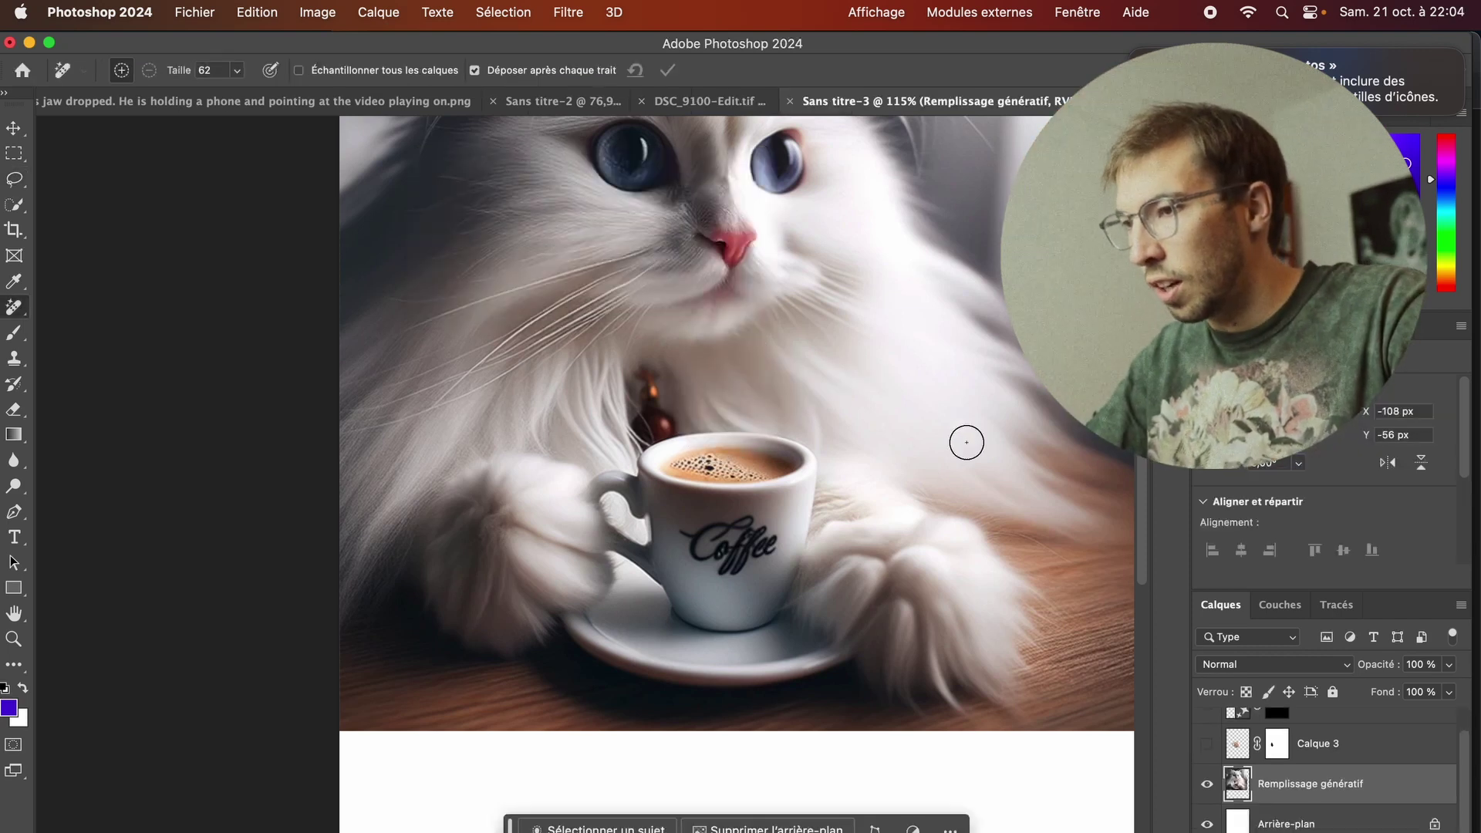
left_click(1207, 745)
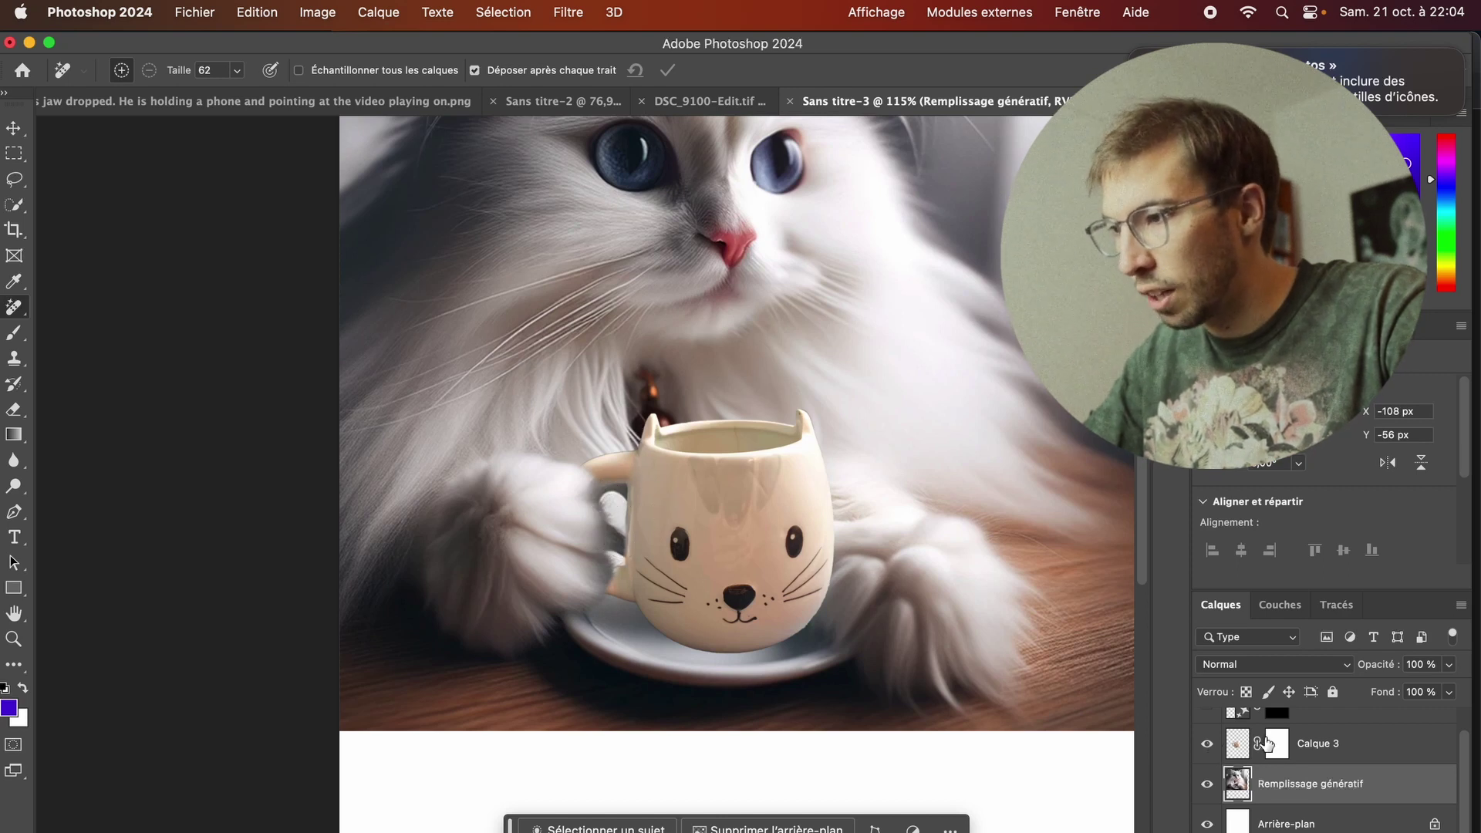
Step: Add a Hue/Saturation adjustment (Saturation -25) to the mug and show the coffee layer again
left_click(1208, 745)
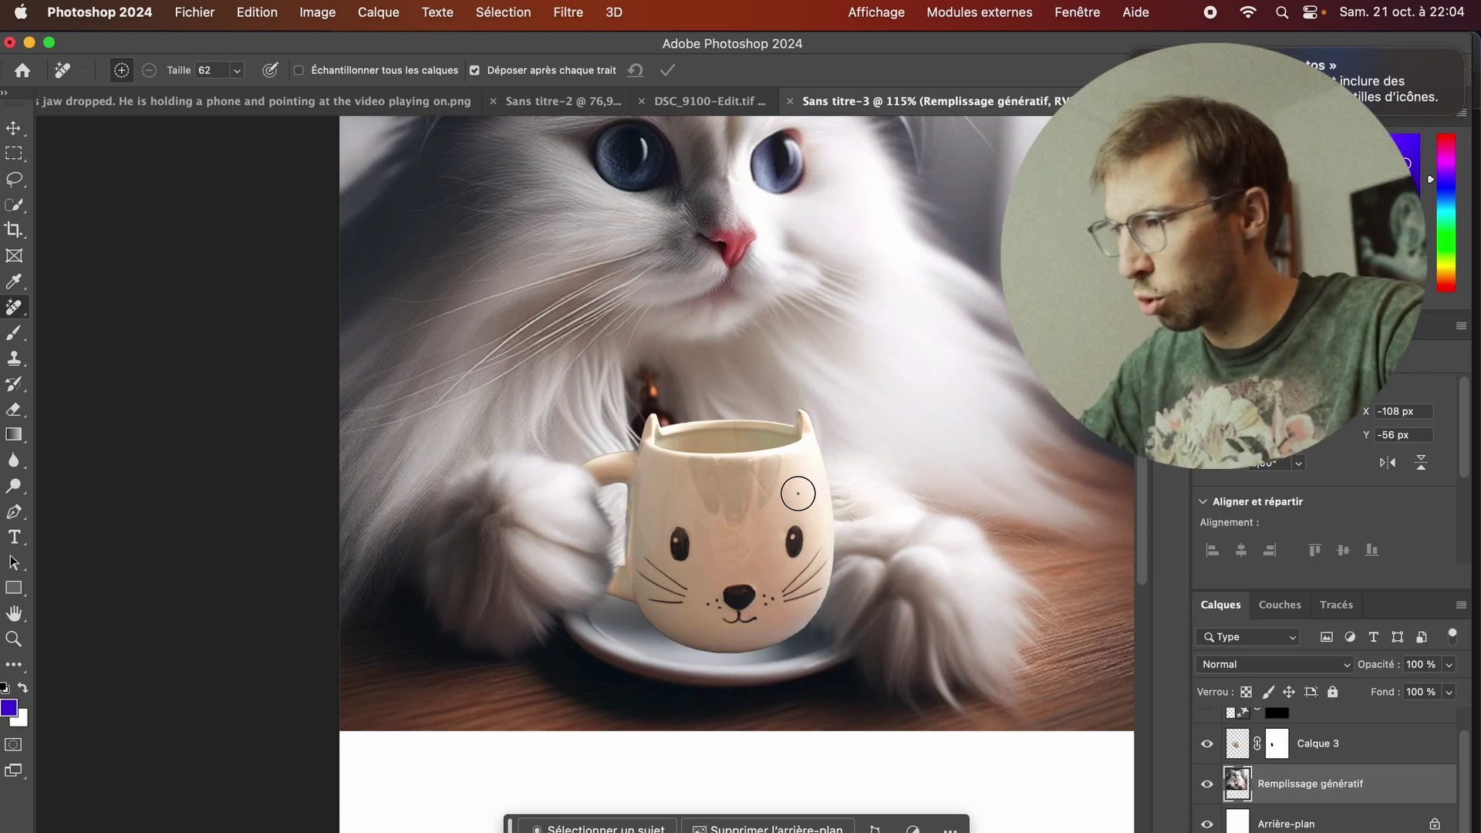
key("ctrl+u")
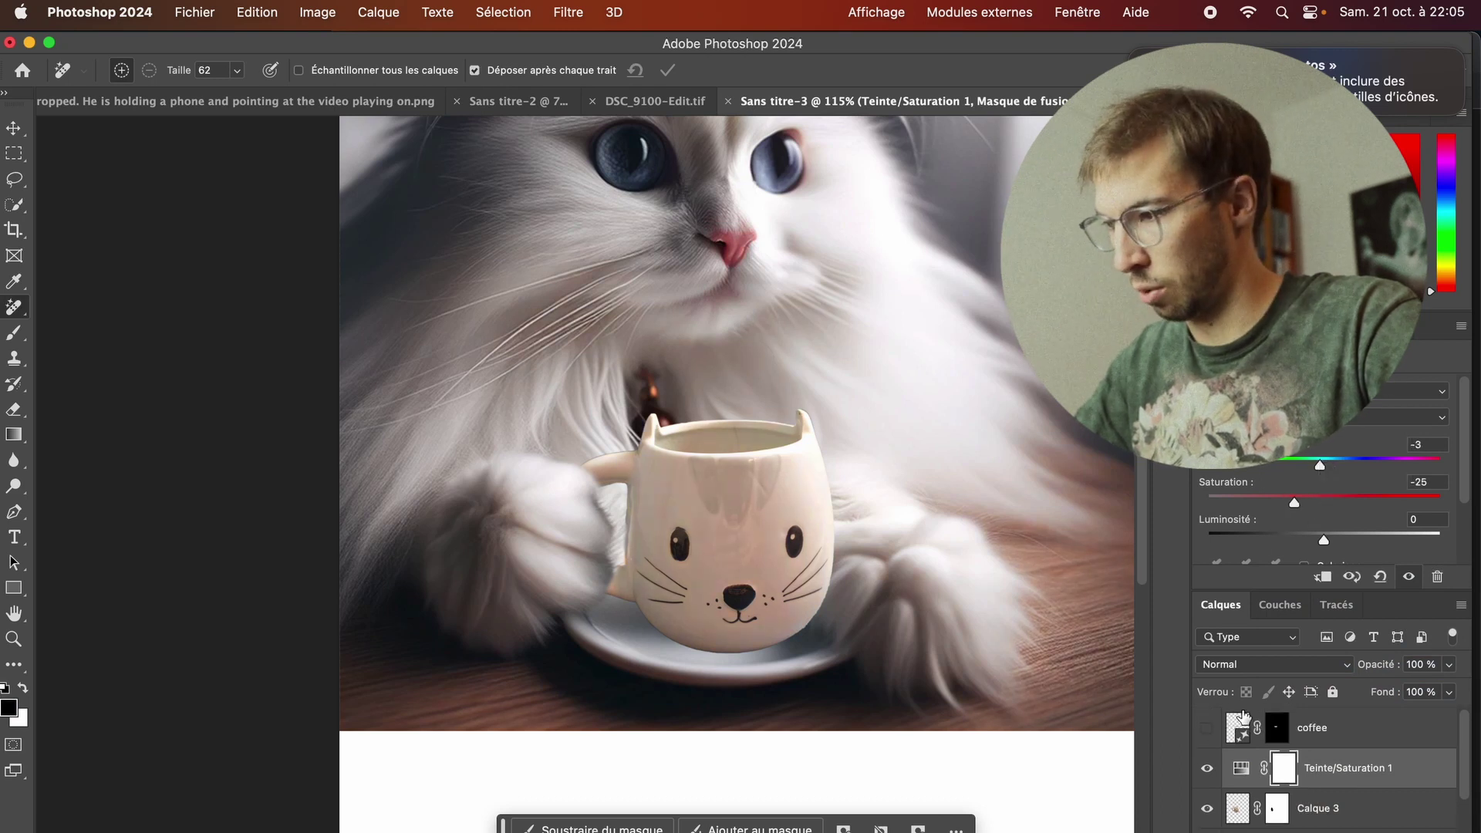
left_click(1236, 724)
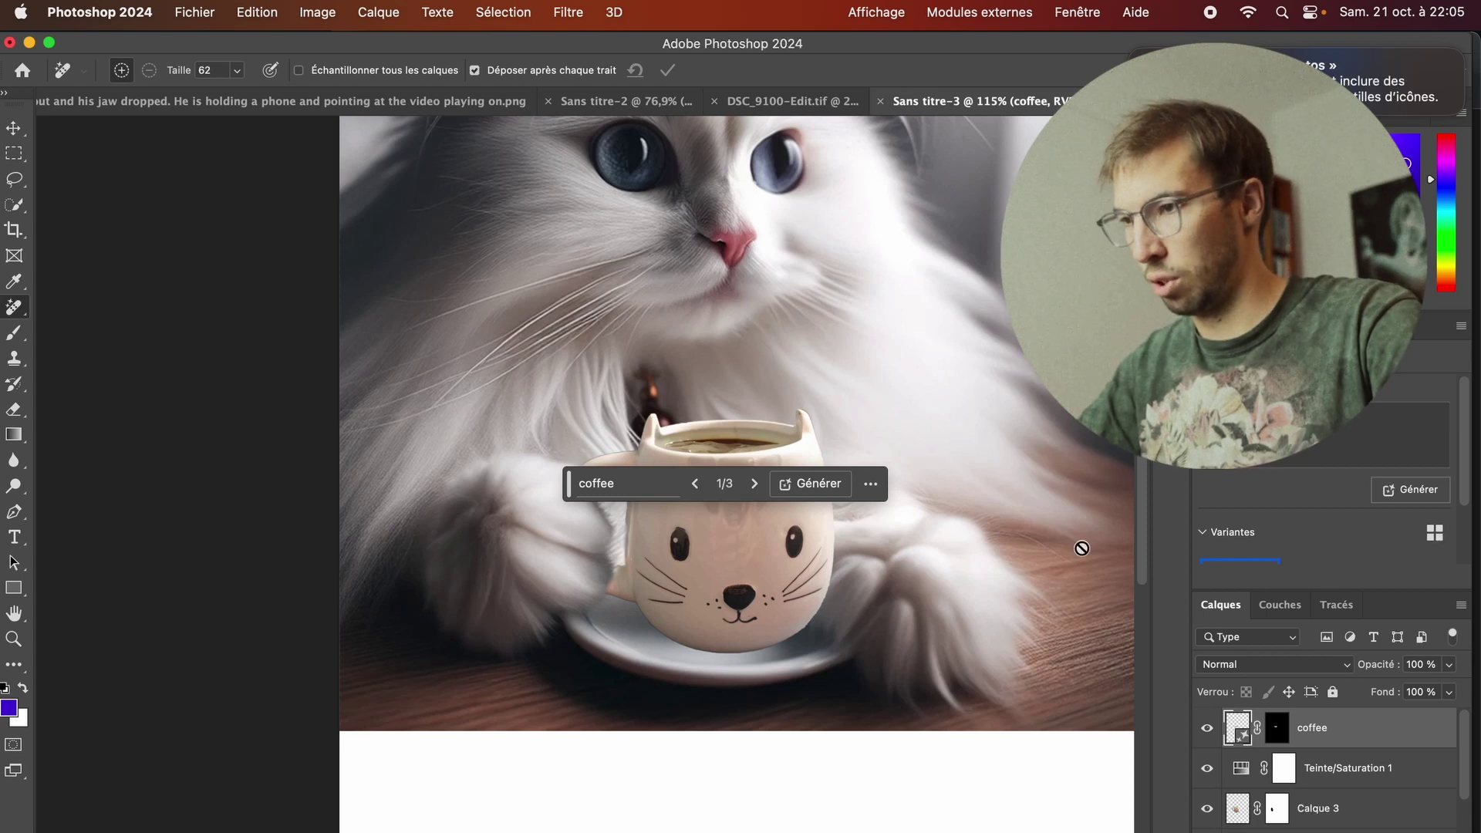
key("super+Tab")
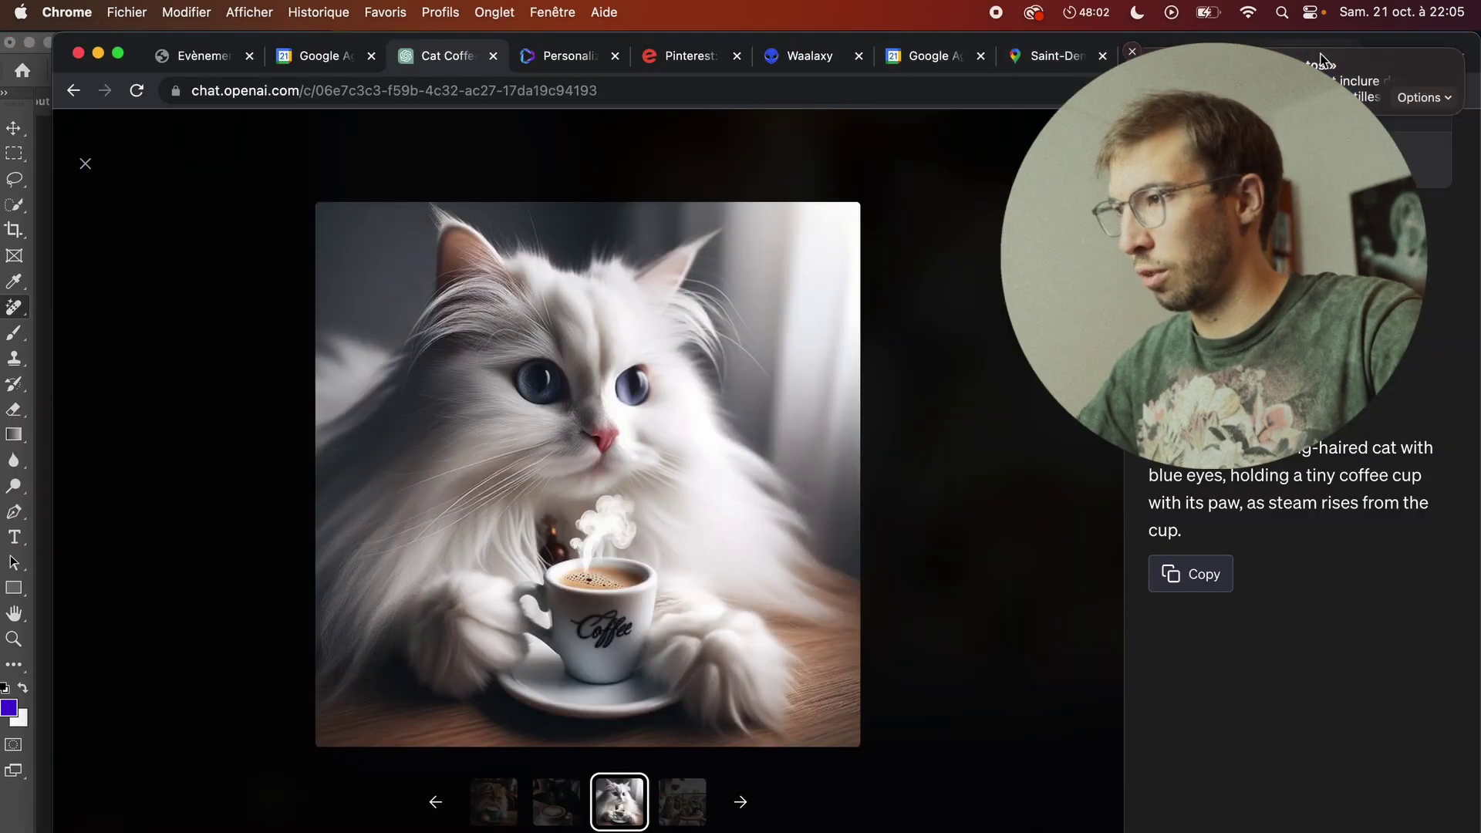
key("super+Tab")
left_click(1265, 664)
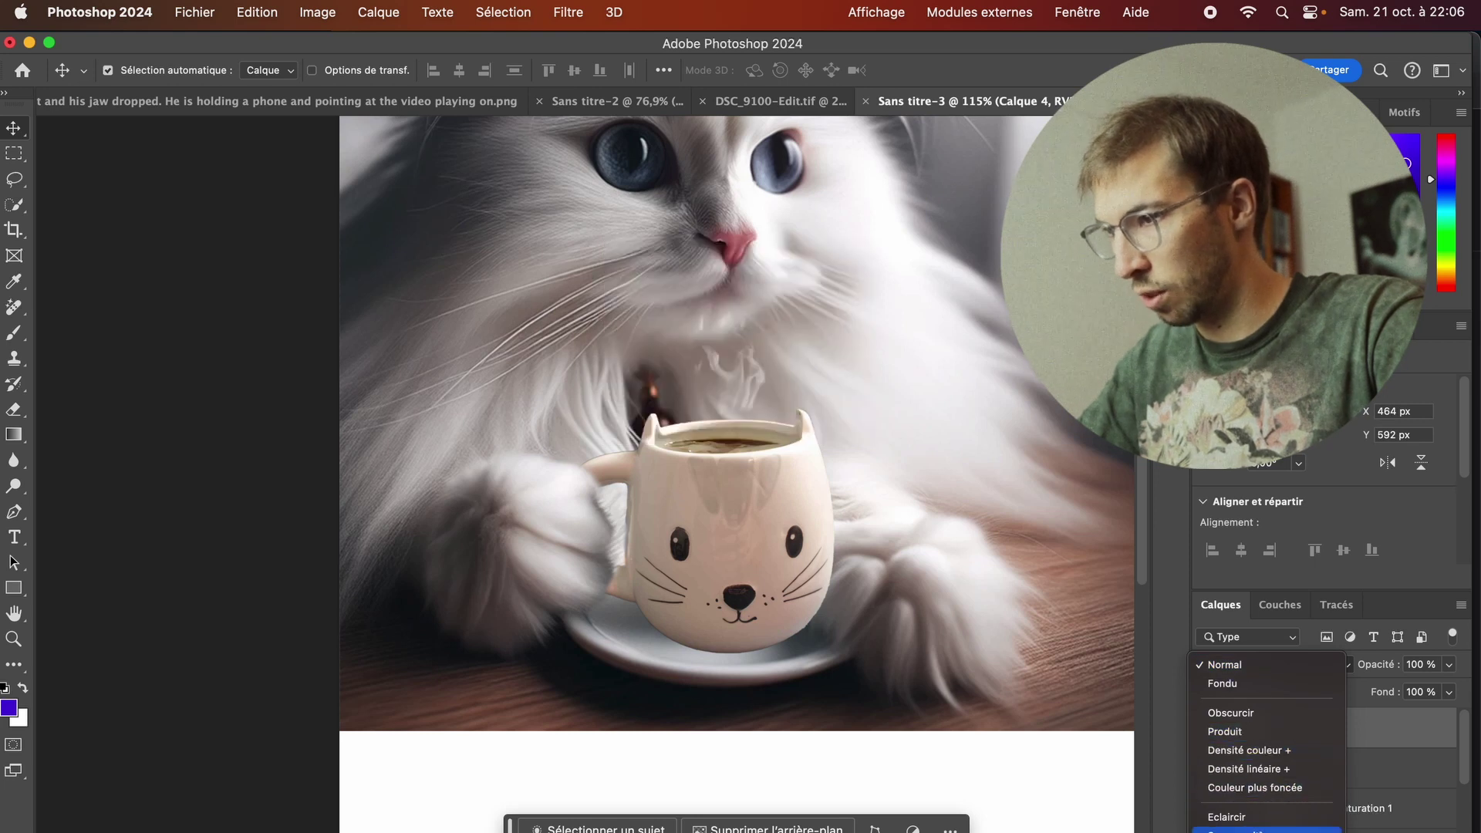
Step: Blend the steam layer in Superposition above the mug and add a new Produit-mode painting layer
left_click(1234, 830)
left_click_drag(744, 378, 746, 409)
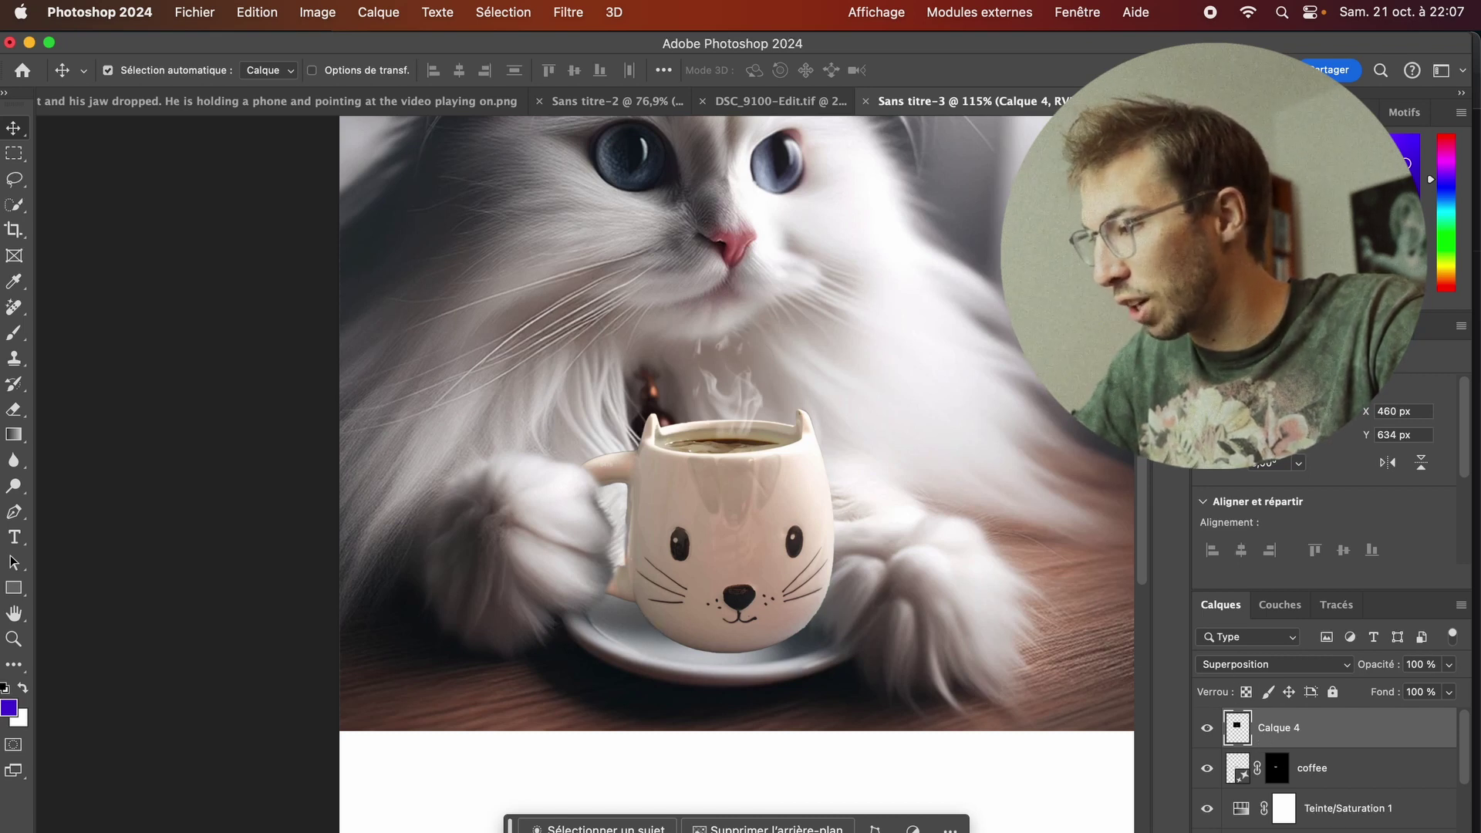
key("ctrl+shift+alt+n")
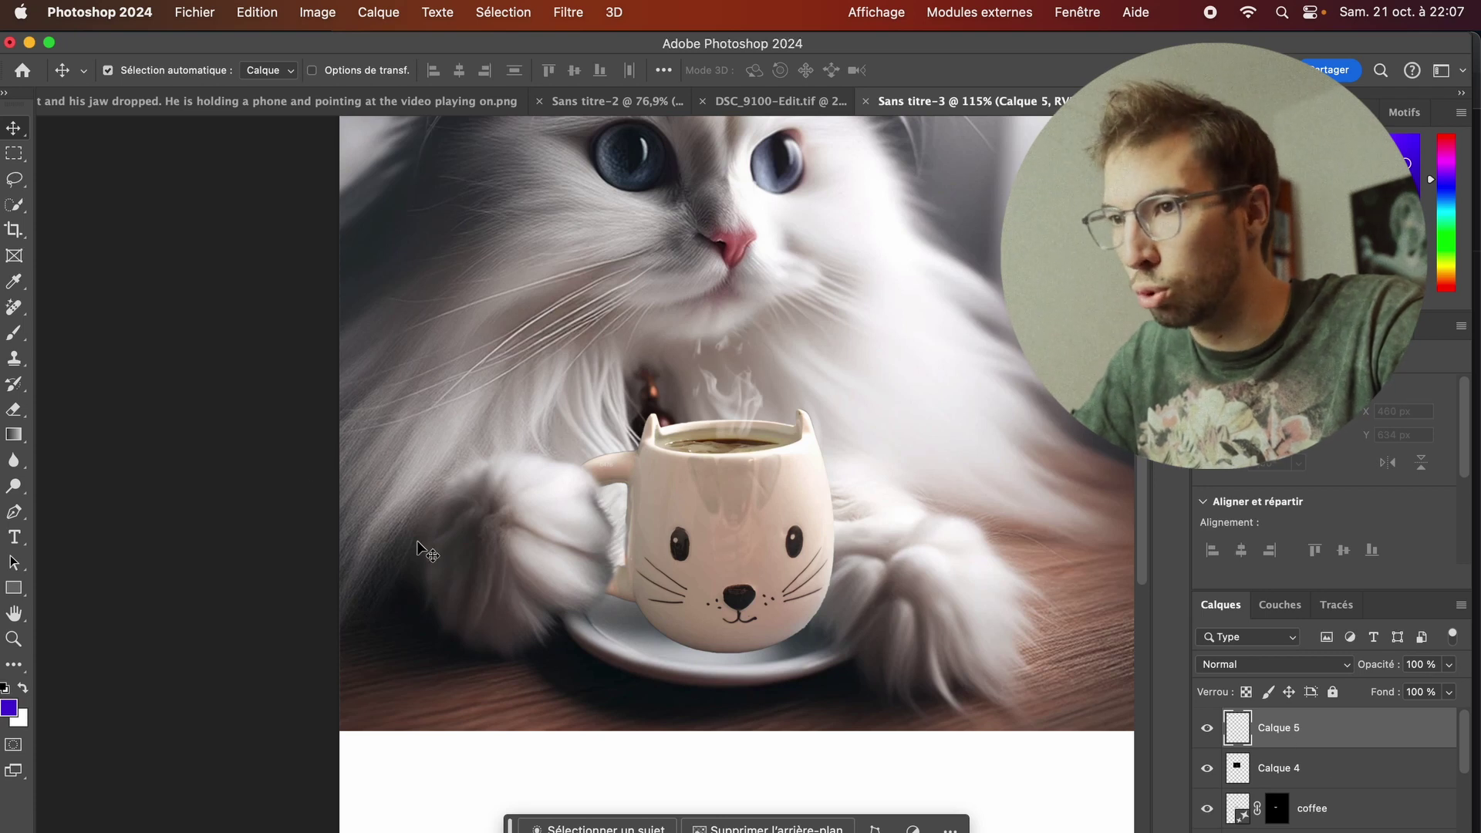
key("b")
left_click(290, 70)
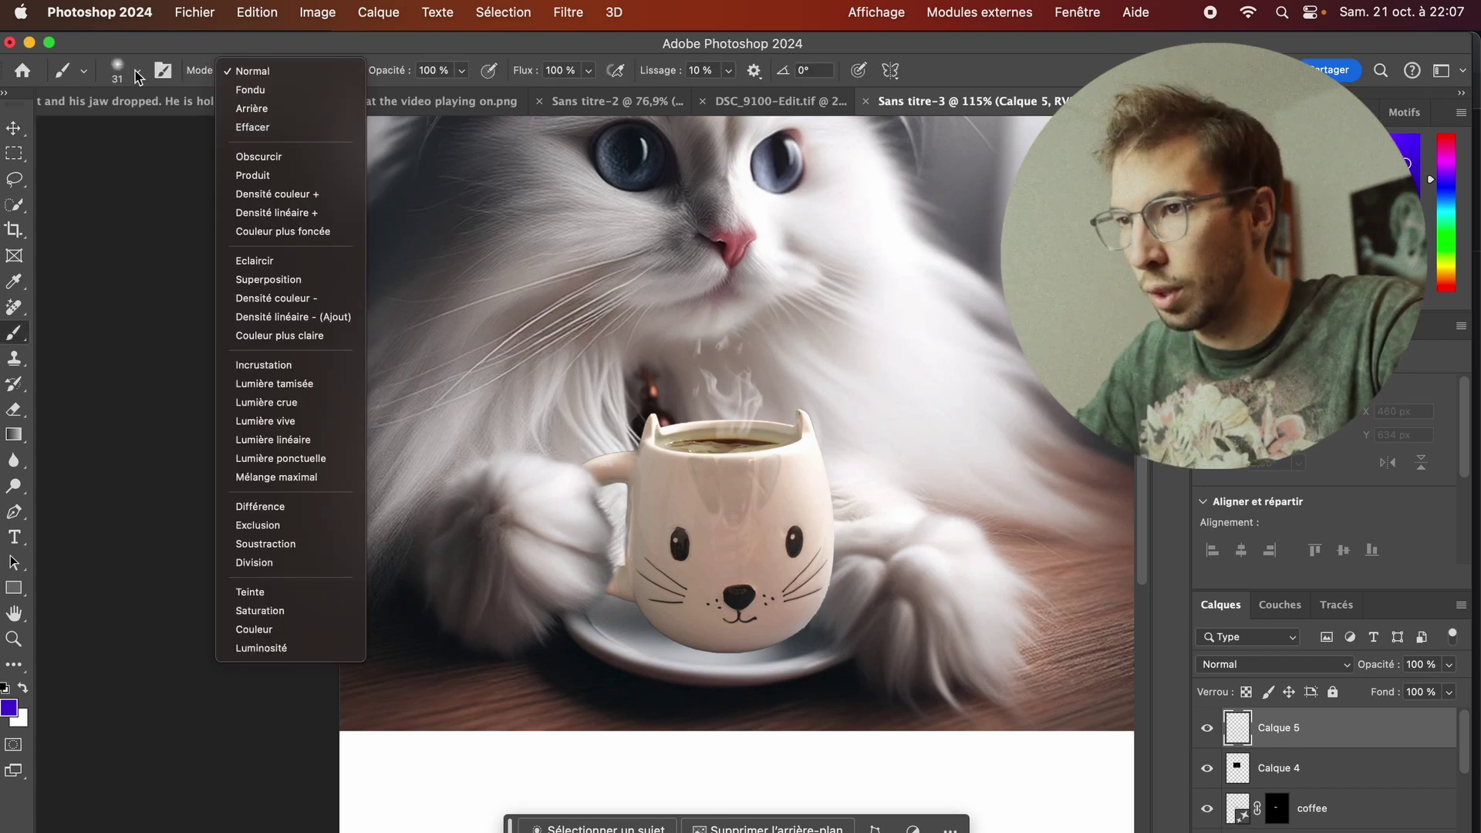
left_click(137, 70)
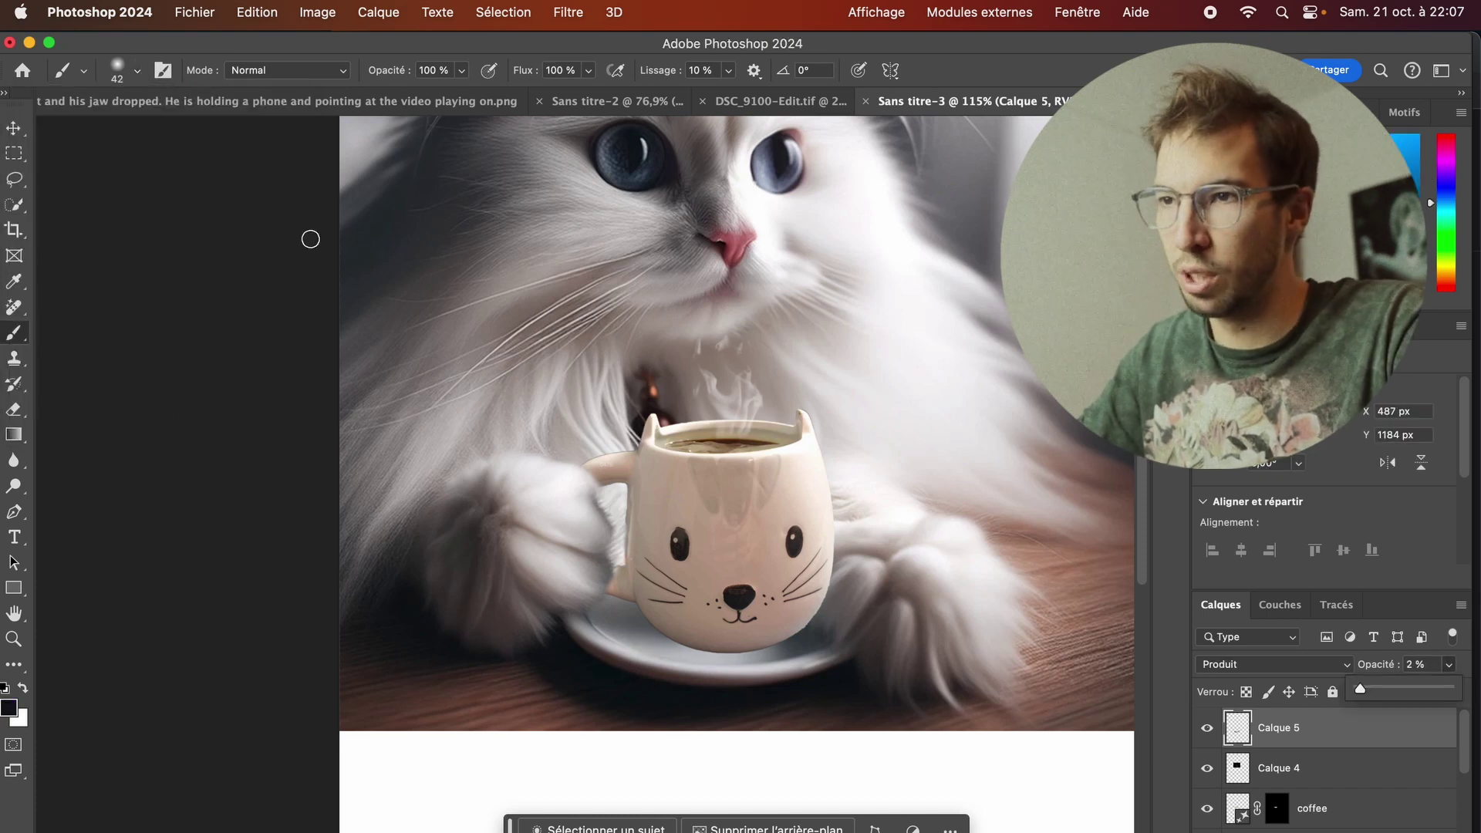
left_click(13, 182)
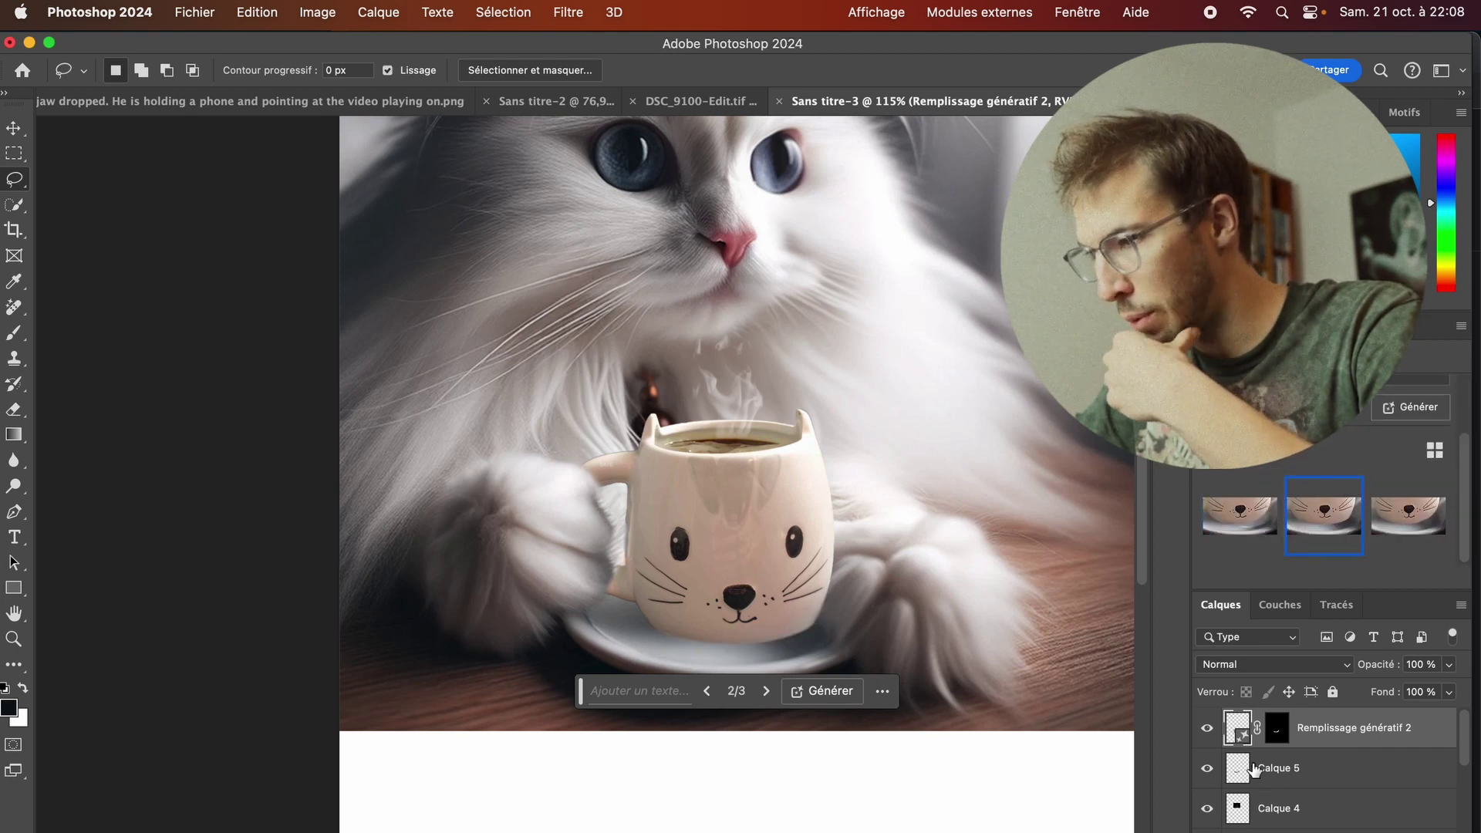
Step: Scroll the canvas view while framing the 1:1 square crop
scroll(1254, 769, "down", 2)
scroll(1255, 769, "down", 2)
scroll(1255, 769, "down", 2)
scroll(1255, 769, "down", 2)
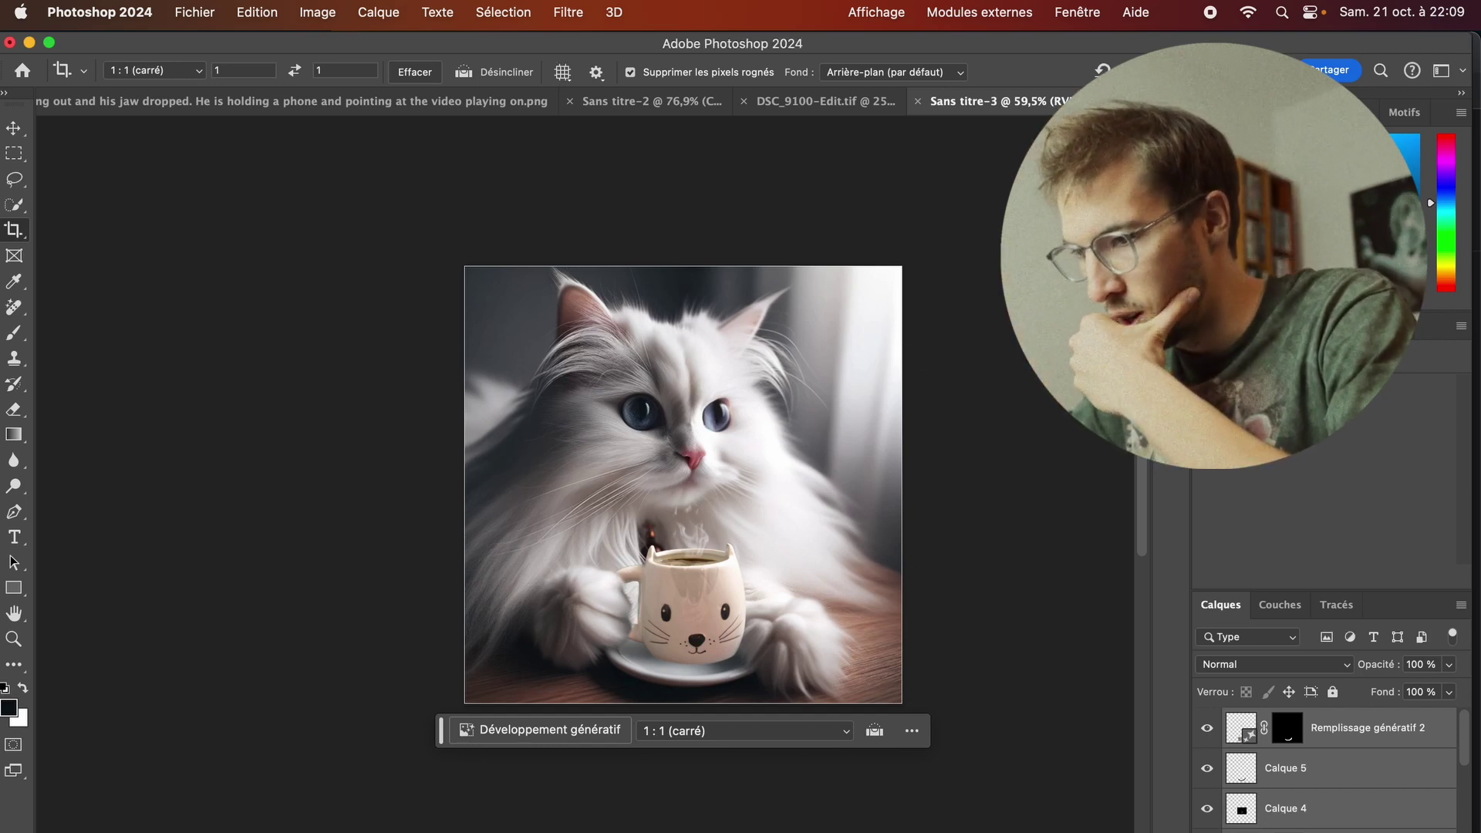
key("F4")
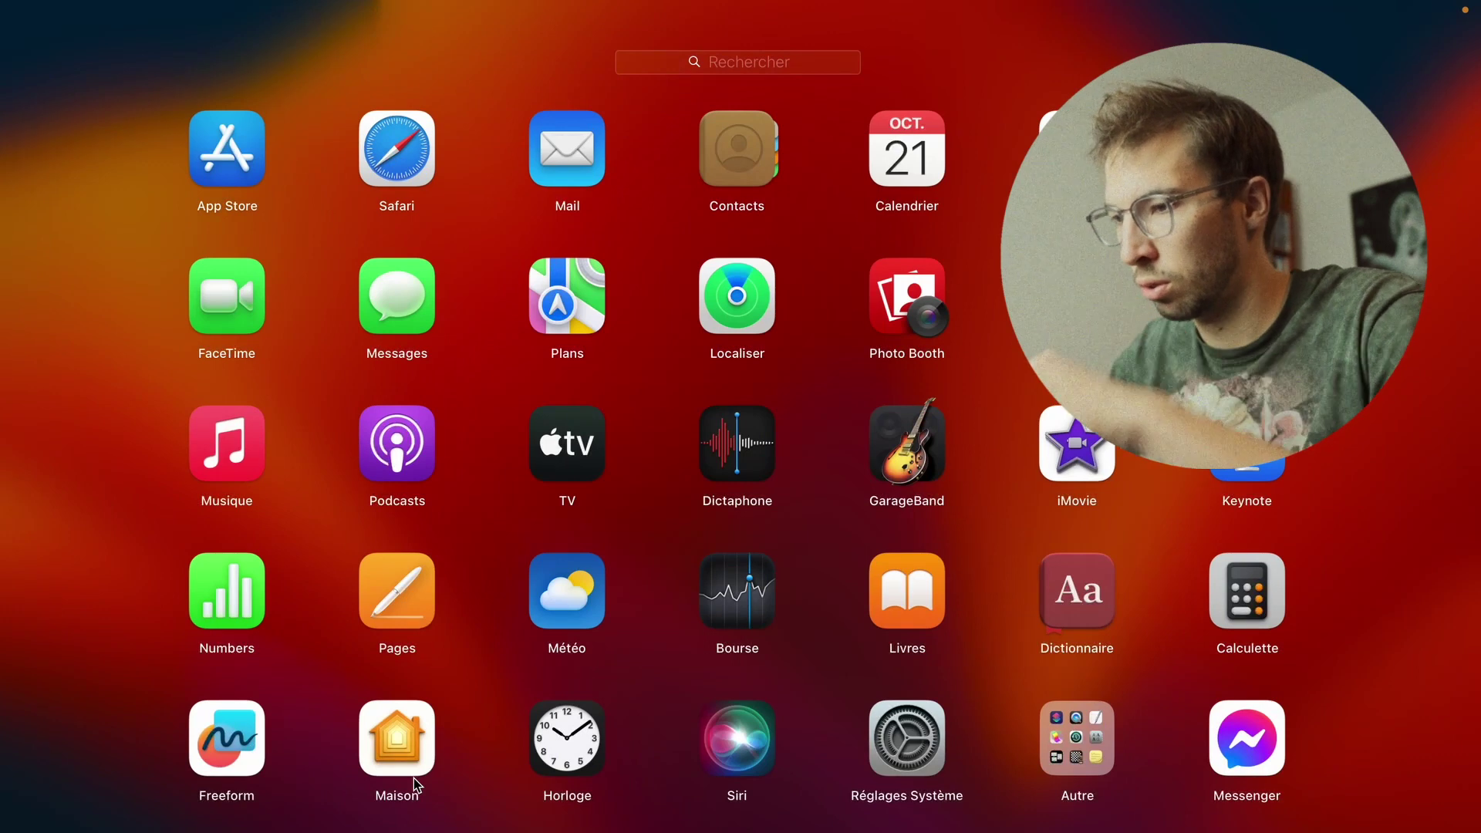
type("hor")
key("Return")
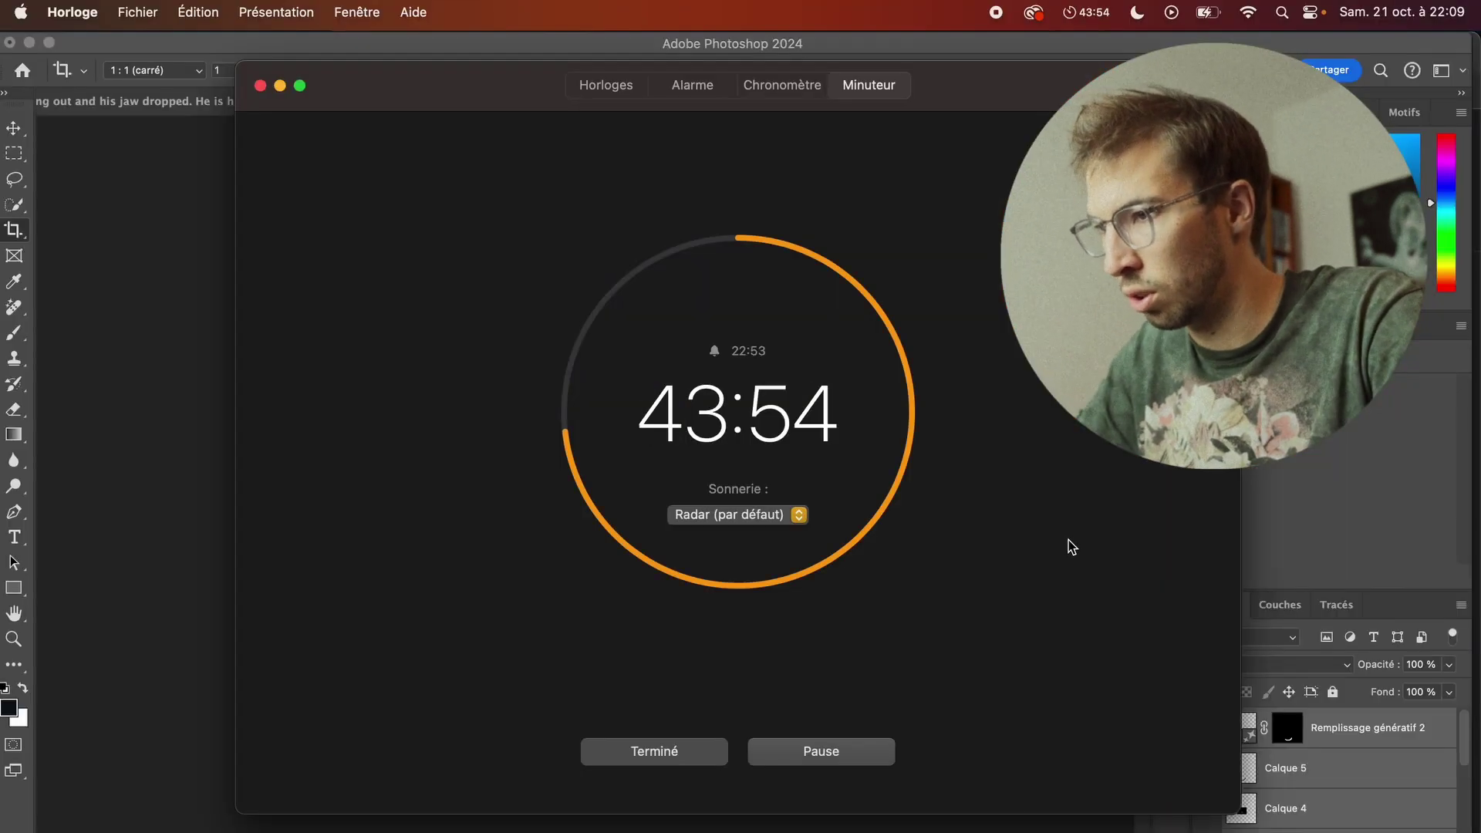
left_click(280, 87)
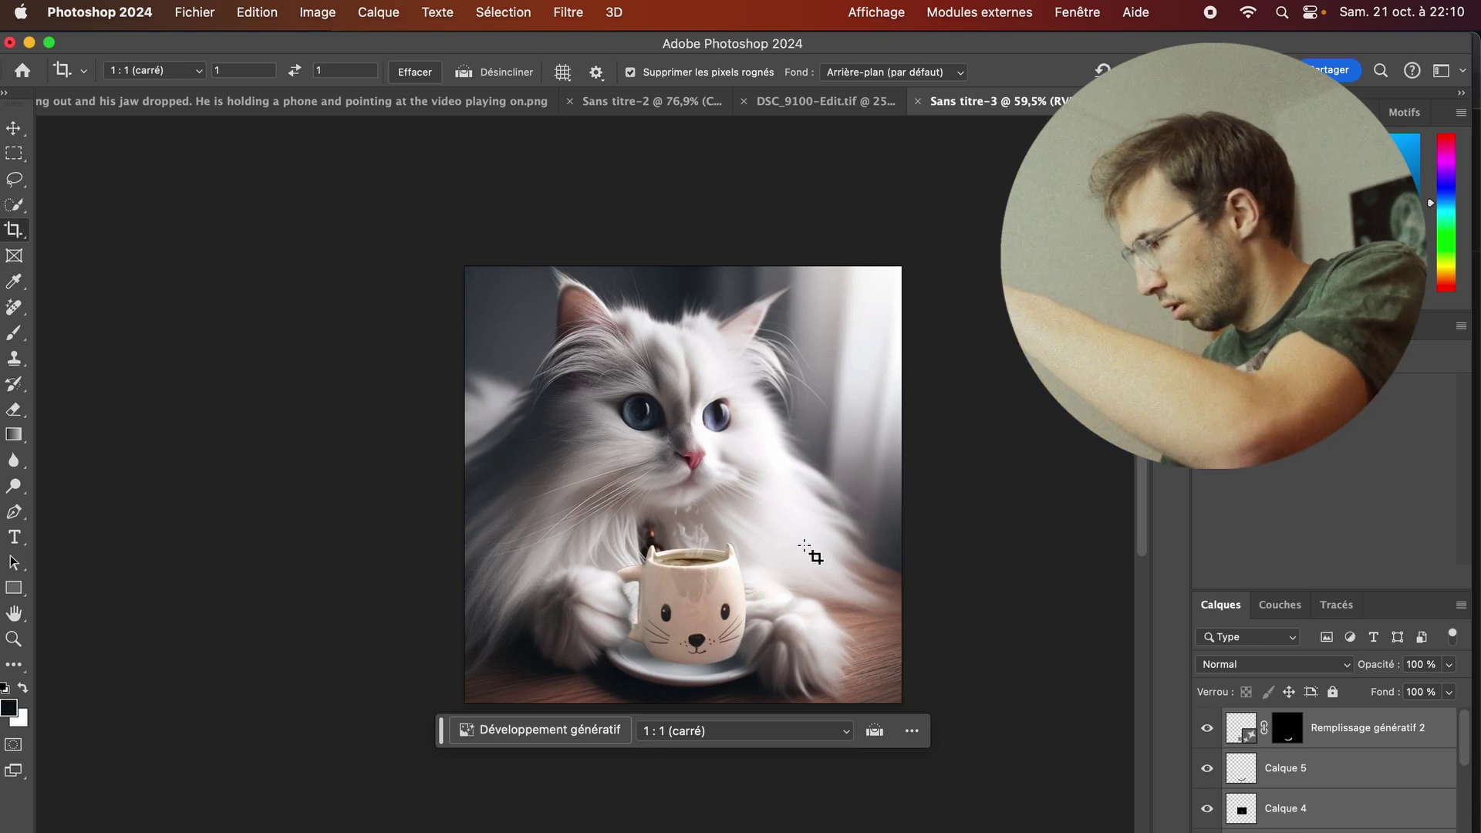
Step: Create a new document from the copied wooden mannequin photo and ready the Brush for masking
key("super+n")
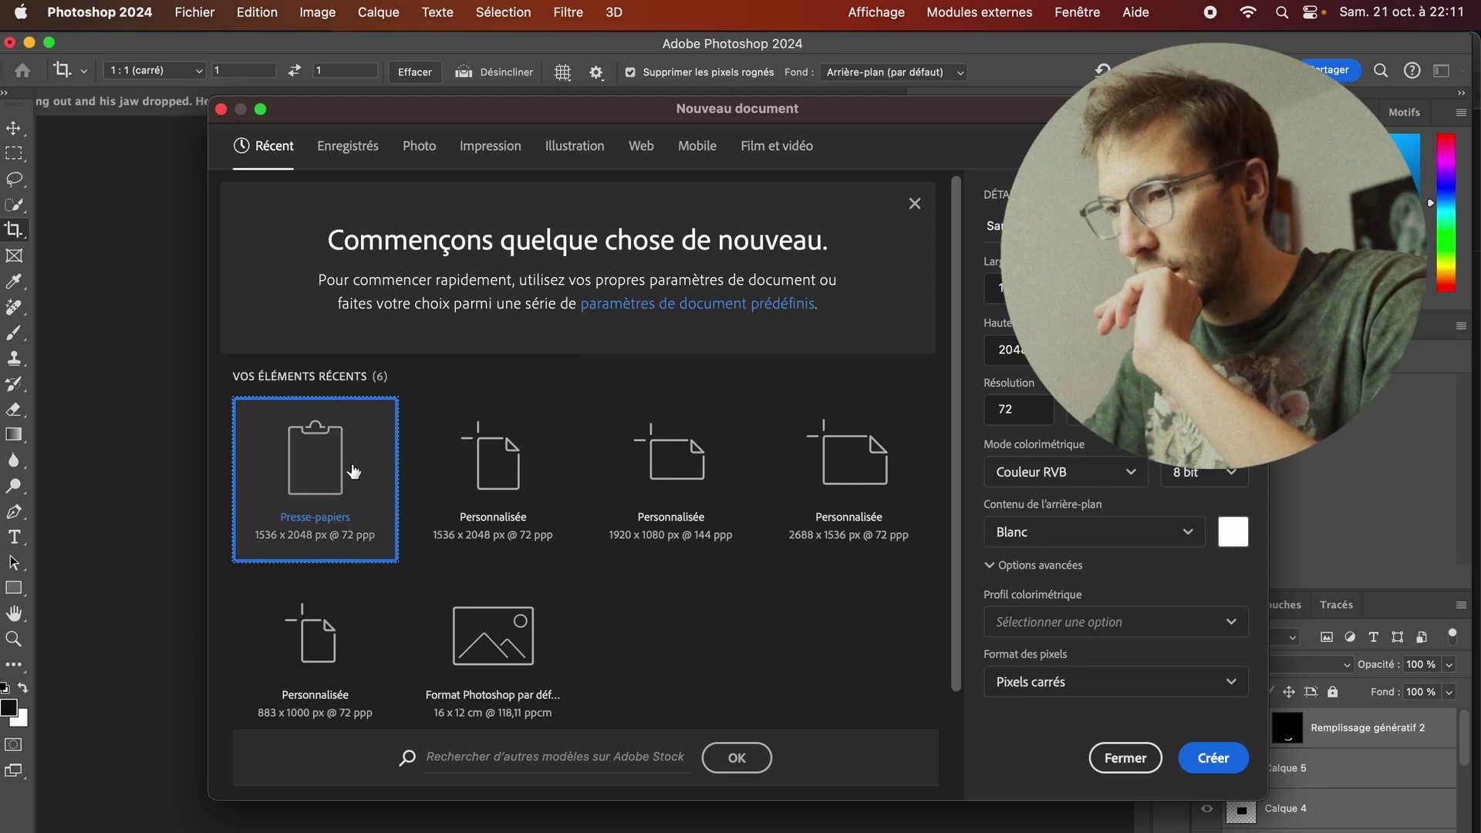
double_click(380, 470)
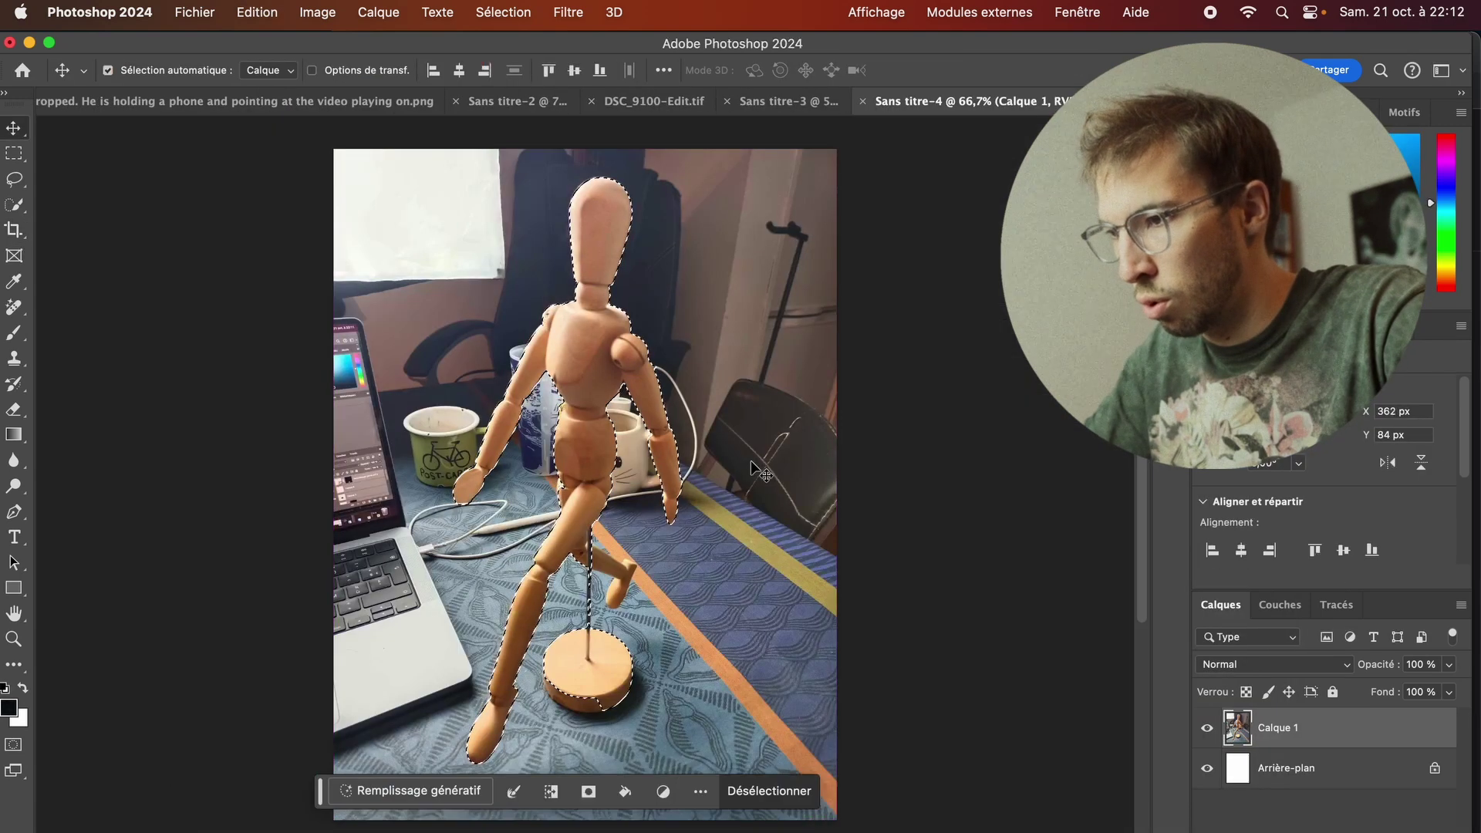
scroll(621, 536, "up", 2)
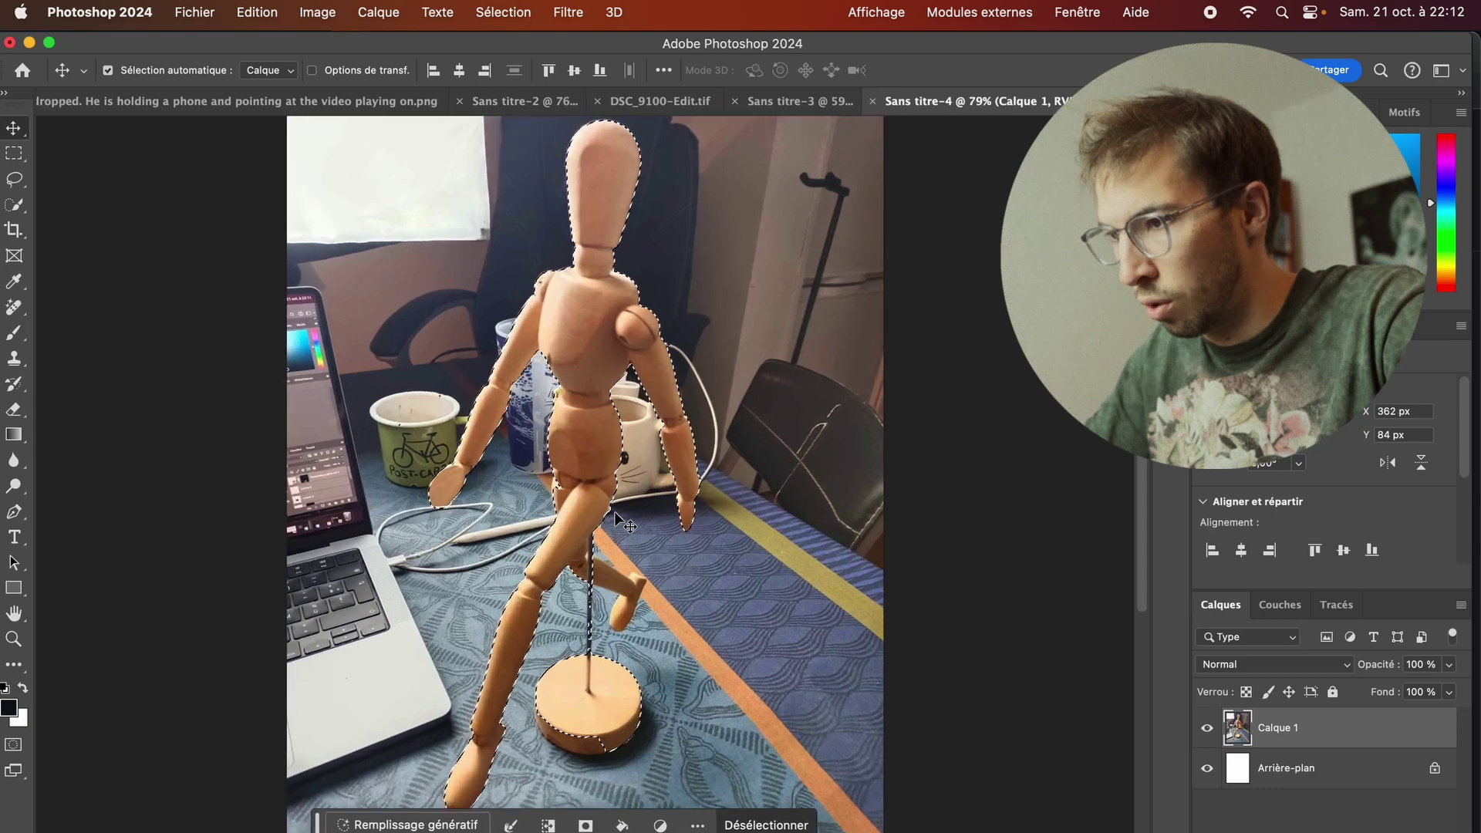
scroll(622, 524, "up", 2)
scroll(621, 525, "up", 2)
scroll(621, 524, "up", 2)
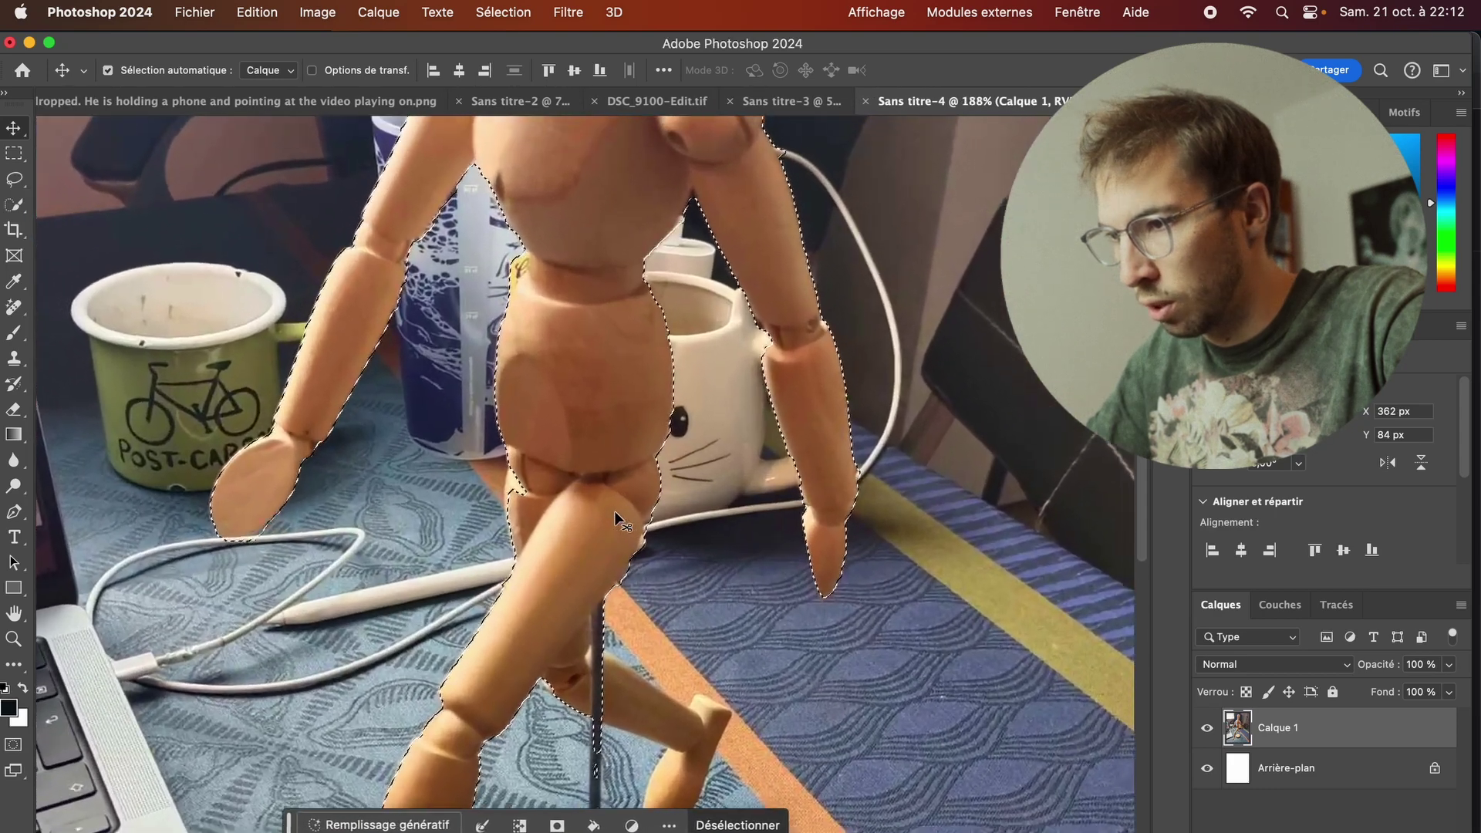
scroll(622, 524, "up", 2)
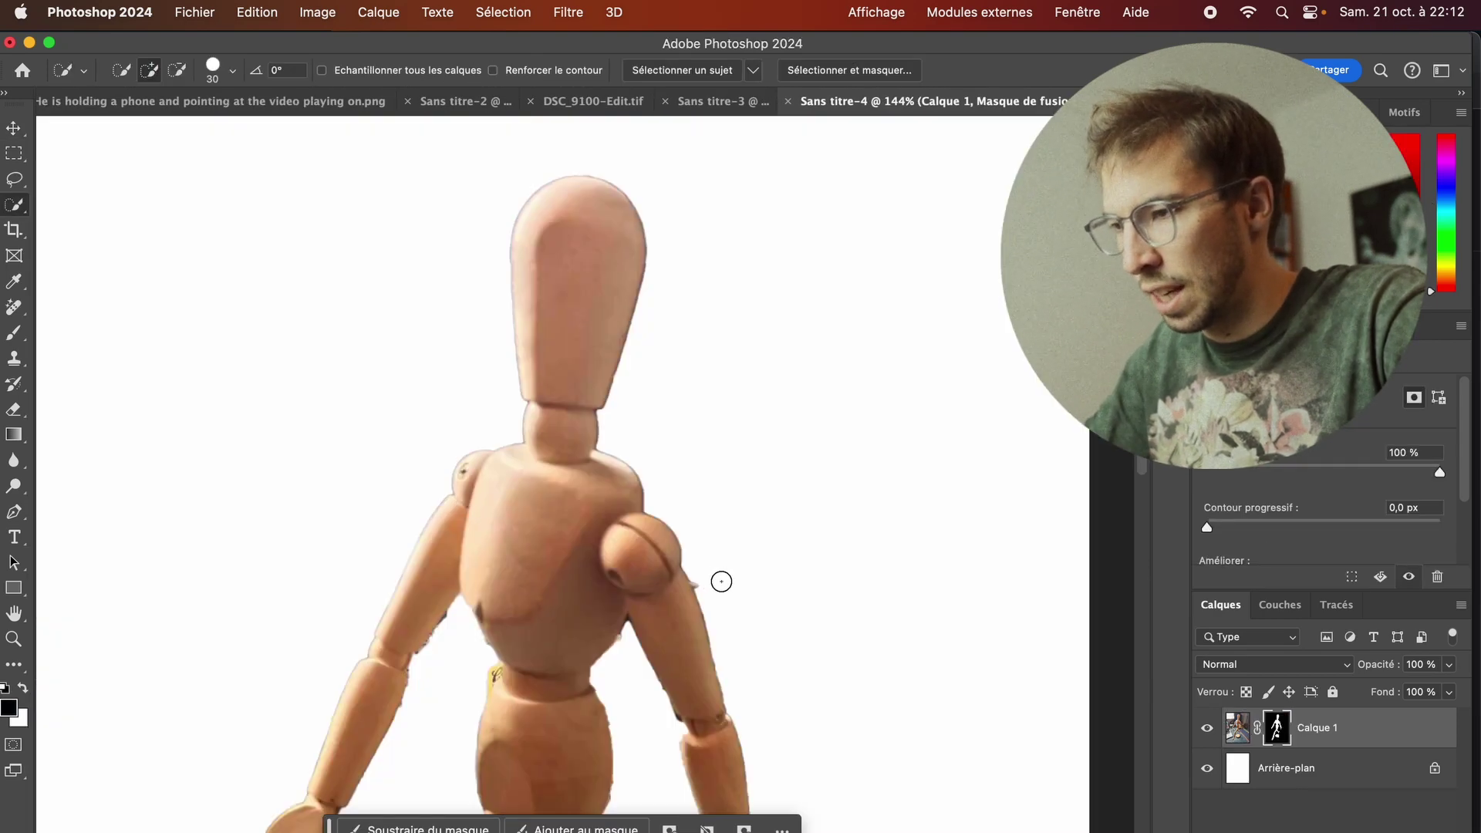
key("b")
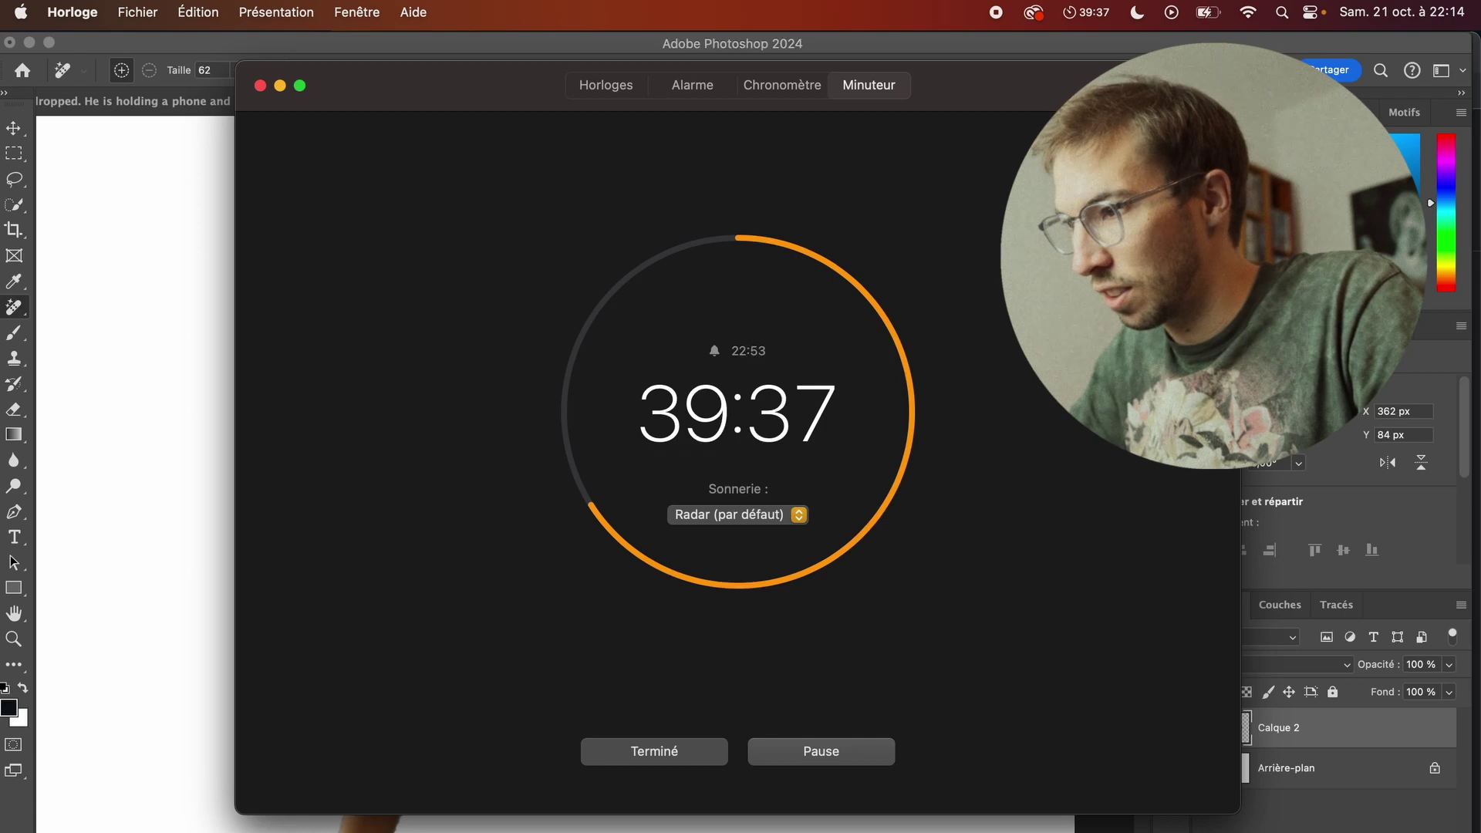
Step: Try healing away the dark rod between the legs twice, undoing both attempts
left_click(280, 86)
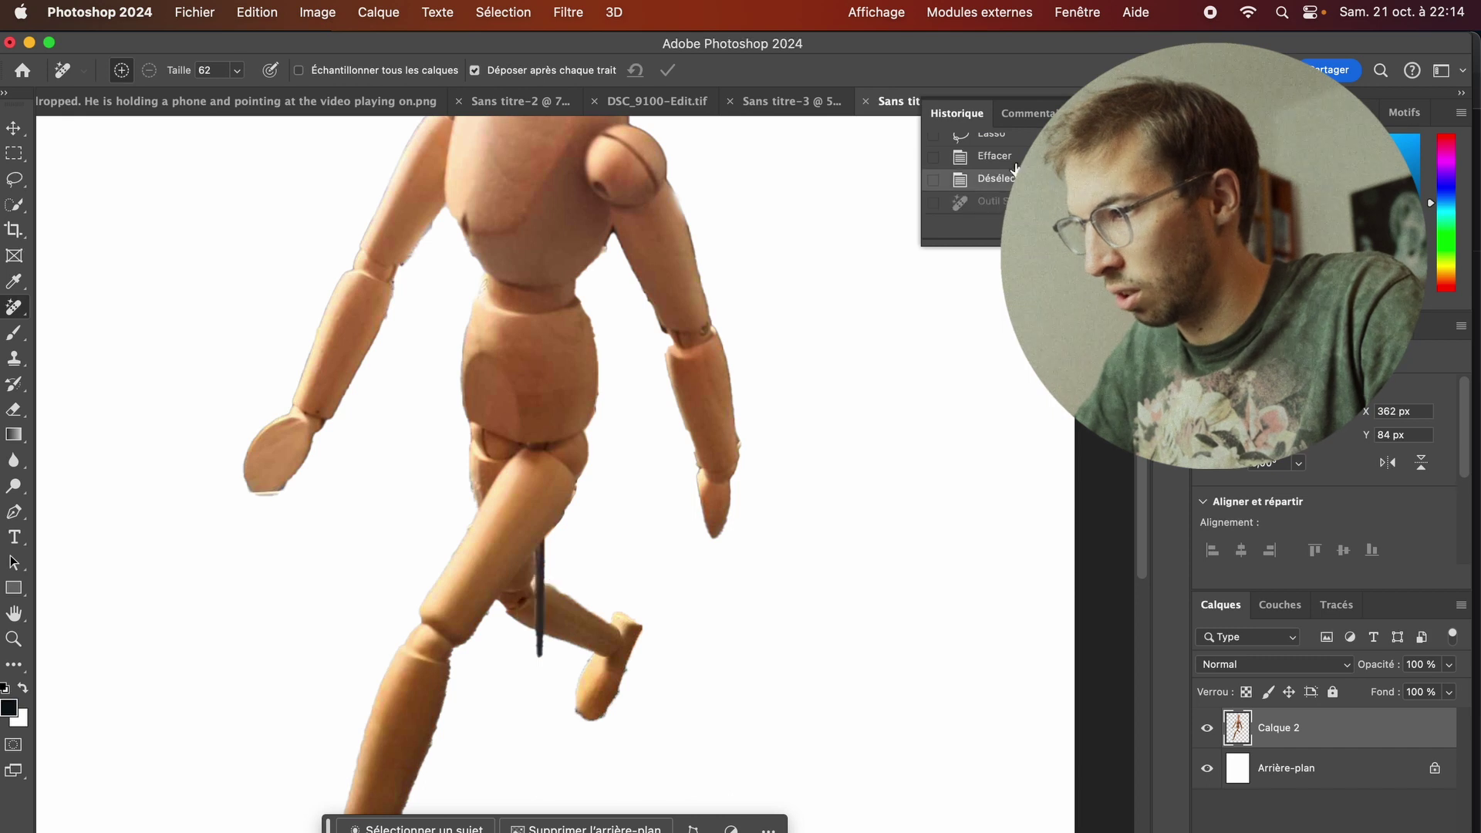
left_click_drag(542, 540, 536, 656)
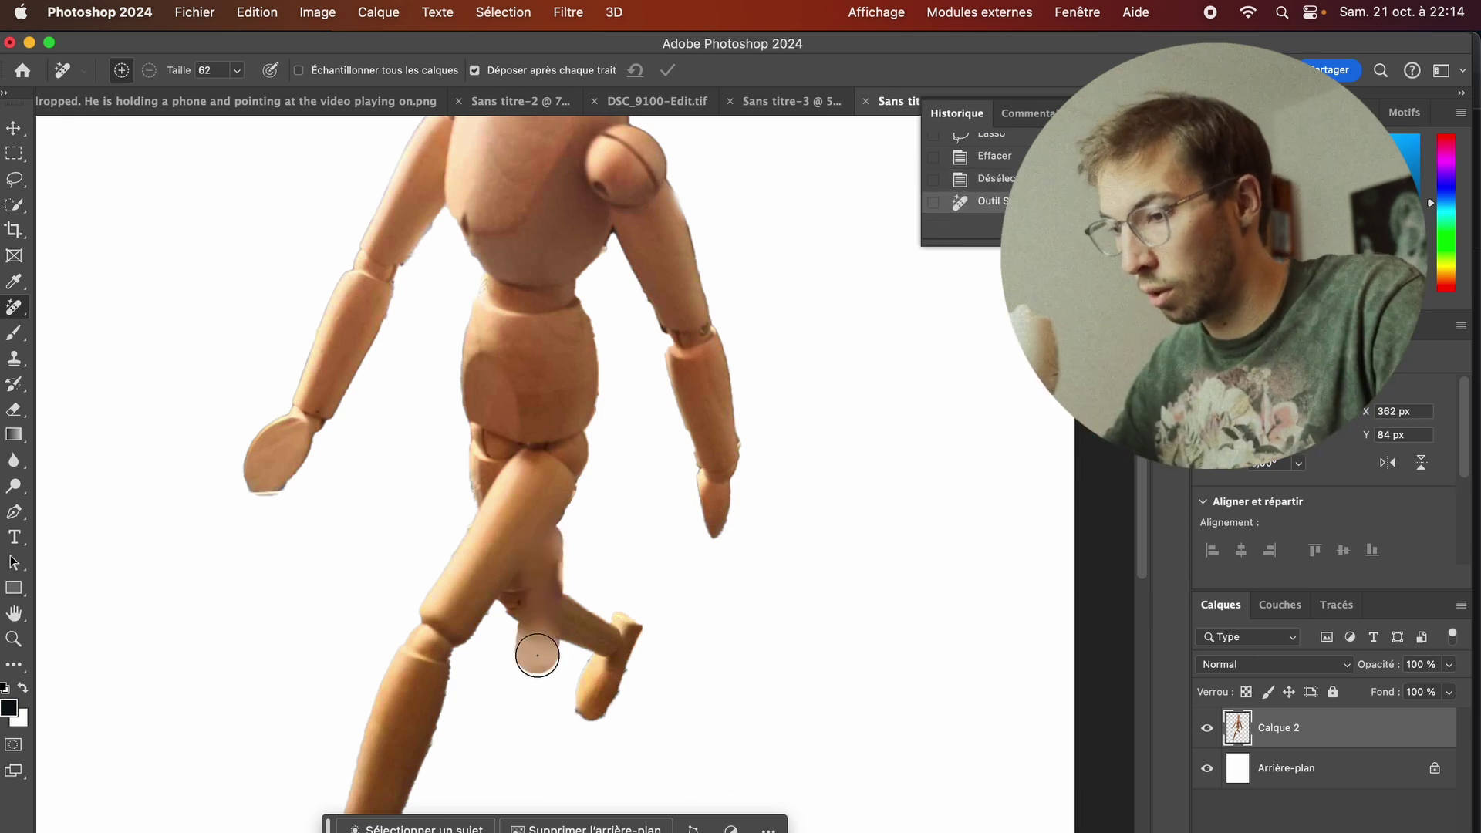
key("super+z")
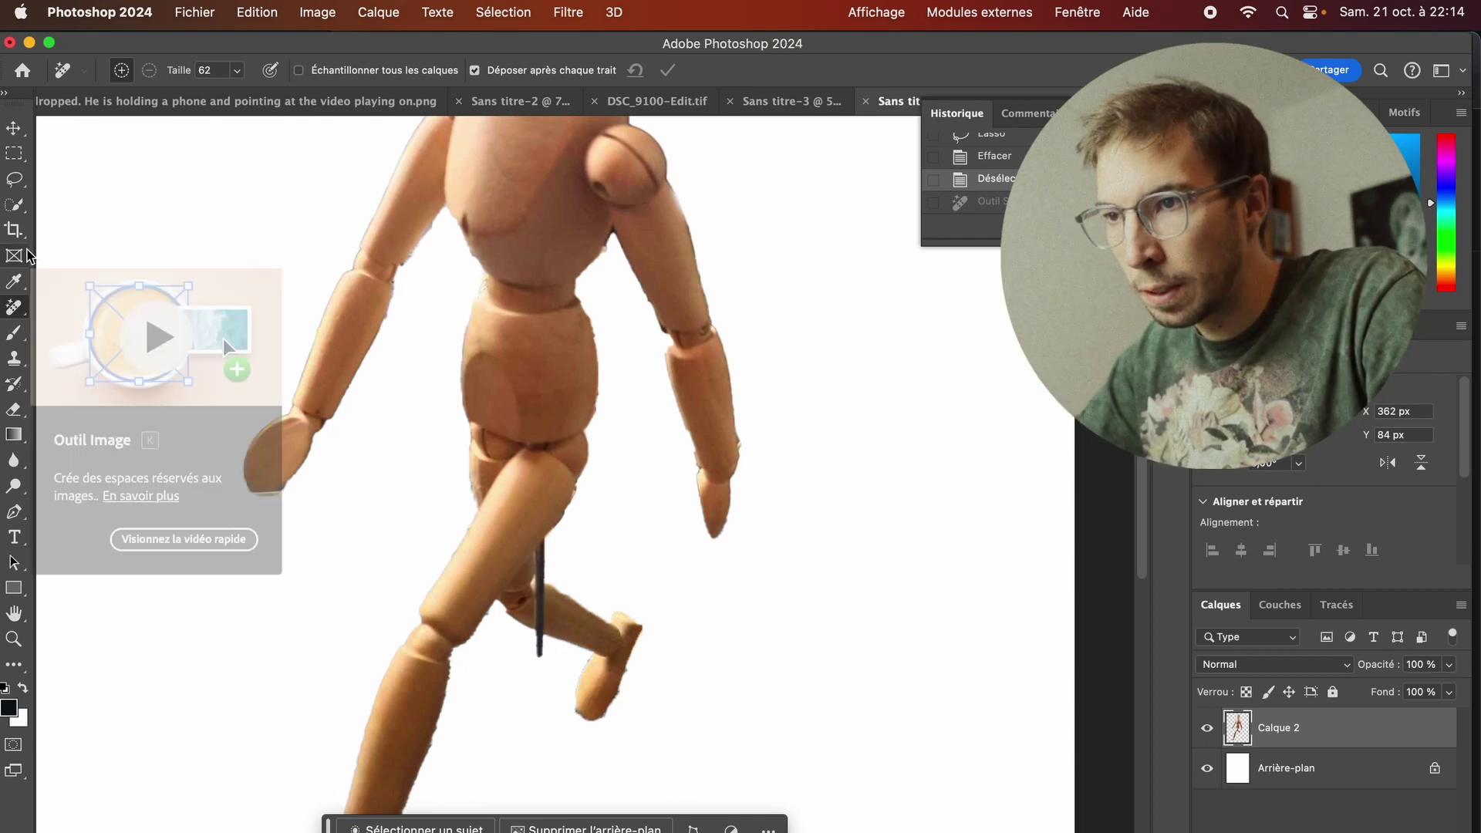
left_click_drag(540, 541, 538, 656)
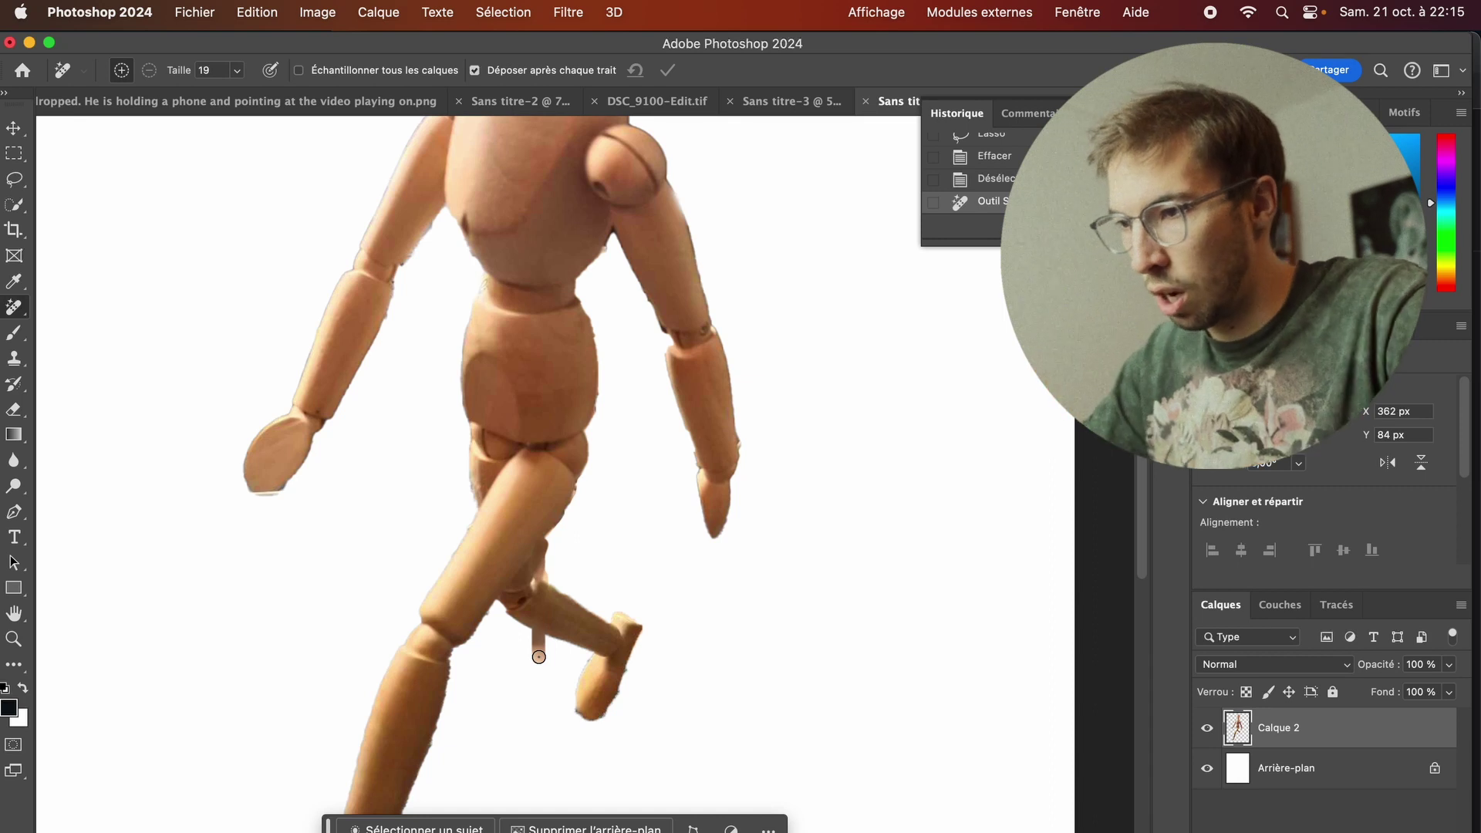
key("super+z")
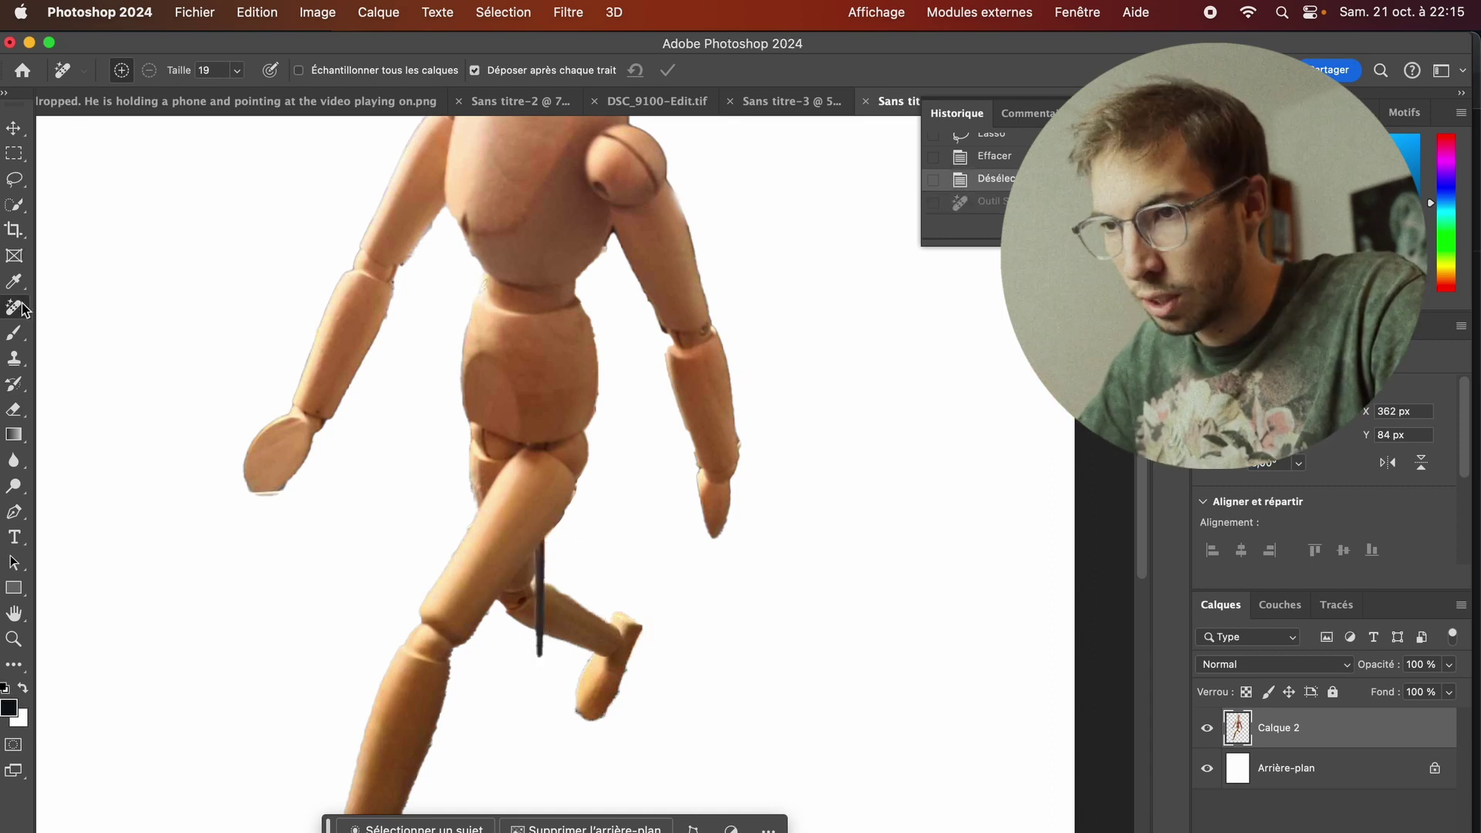
Step: Set a Clone Stamp source on the leg, then erase the dark stick with the Eraser
scroll(621, 578, "up", 3)
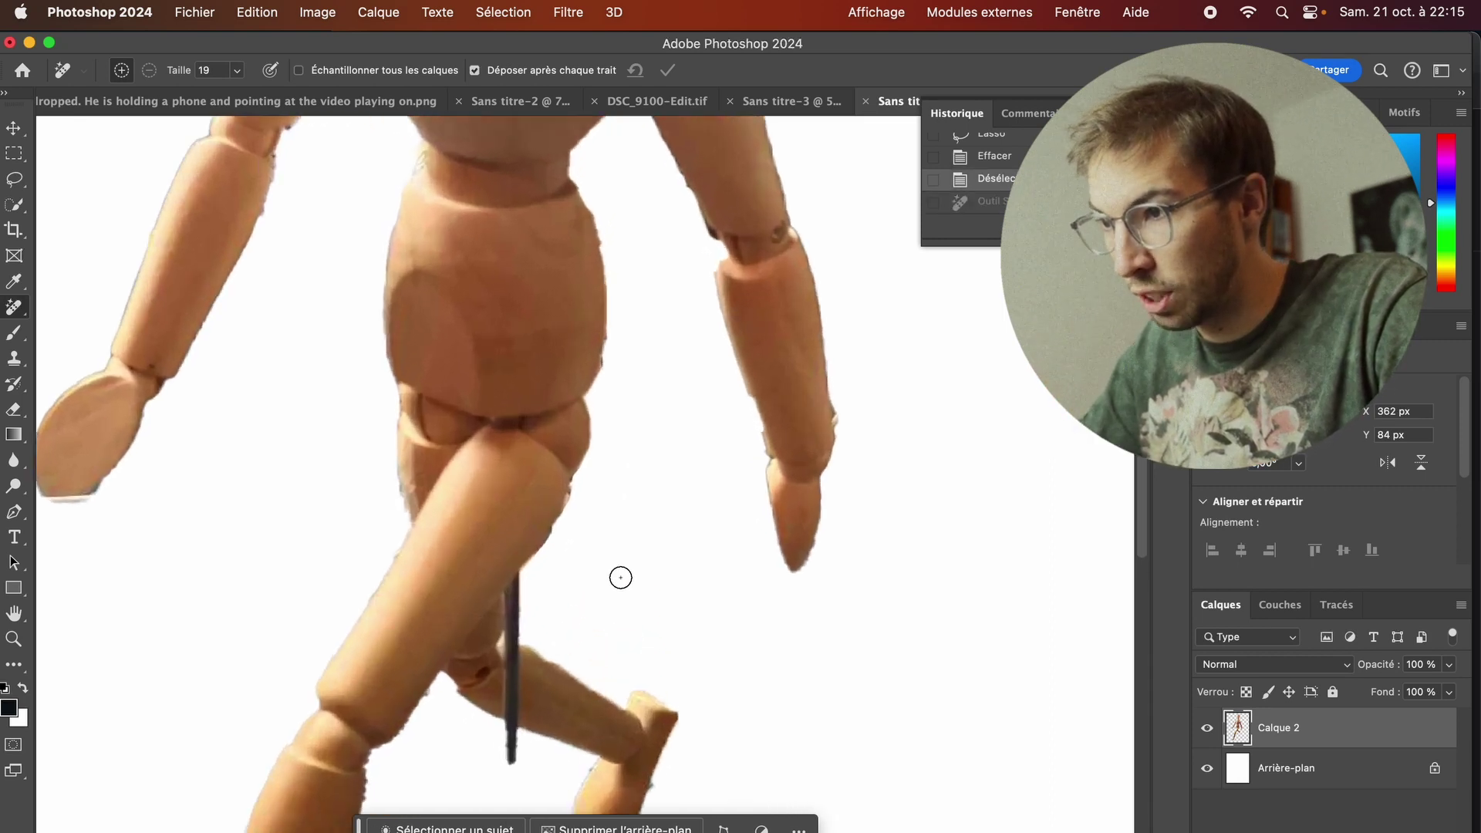
scroll(767, 320, "up", 2)
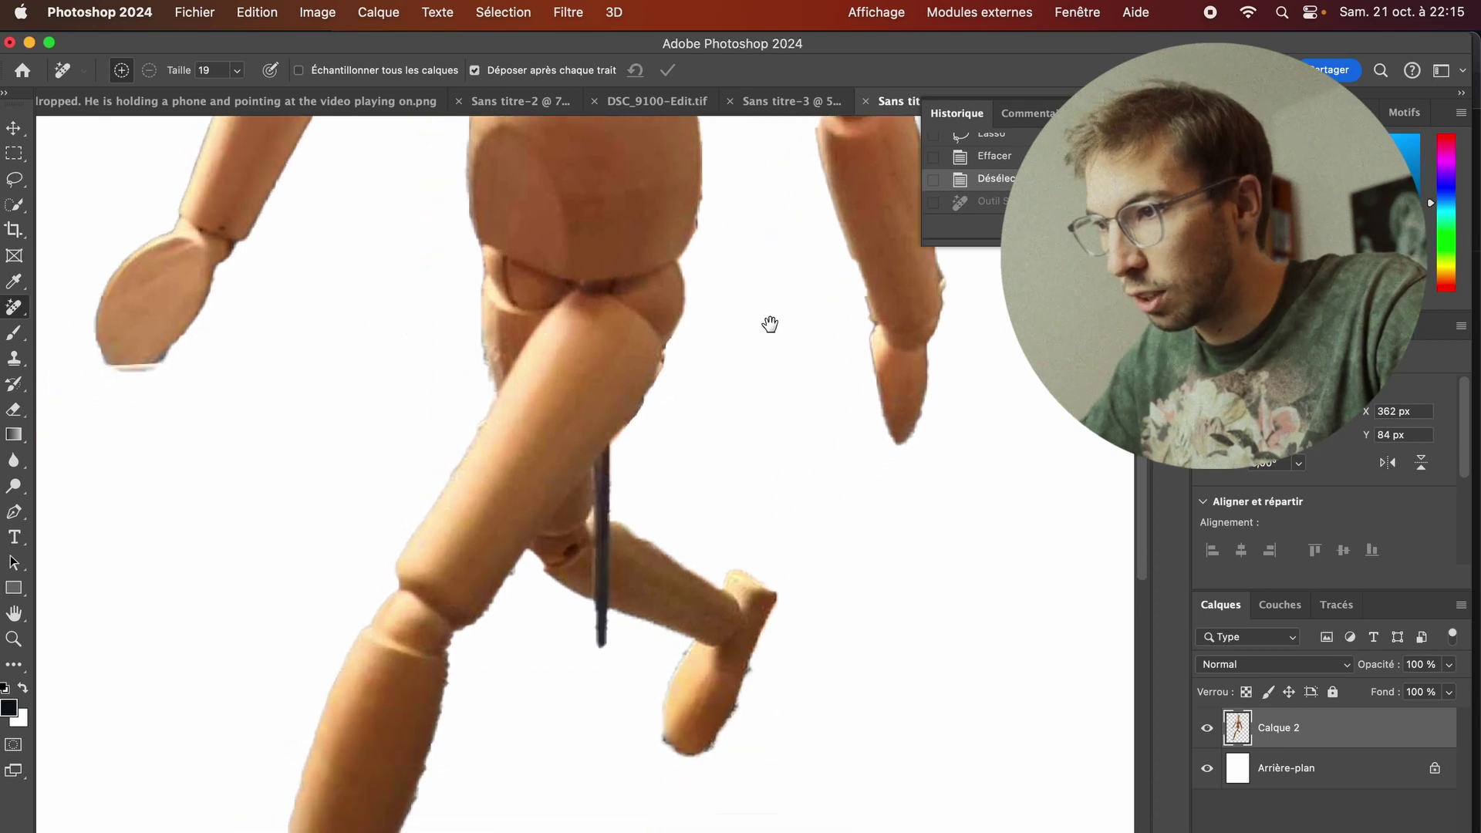
left_click(14, 358)
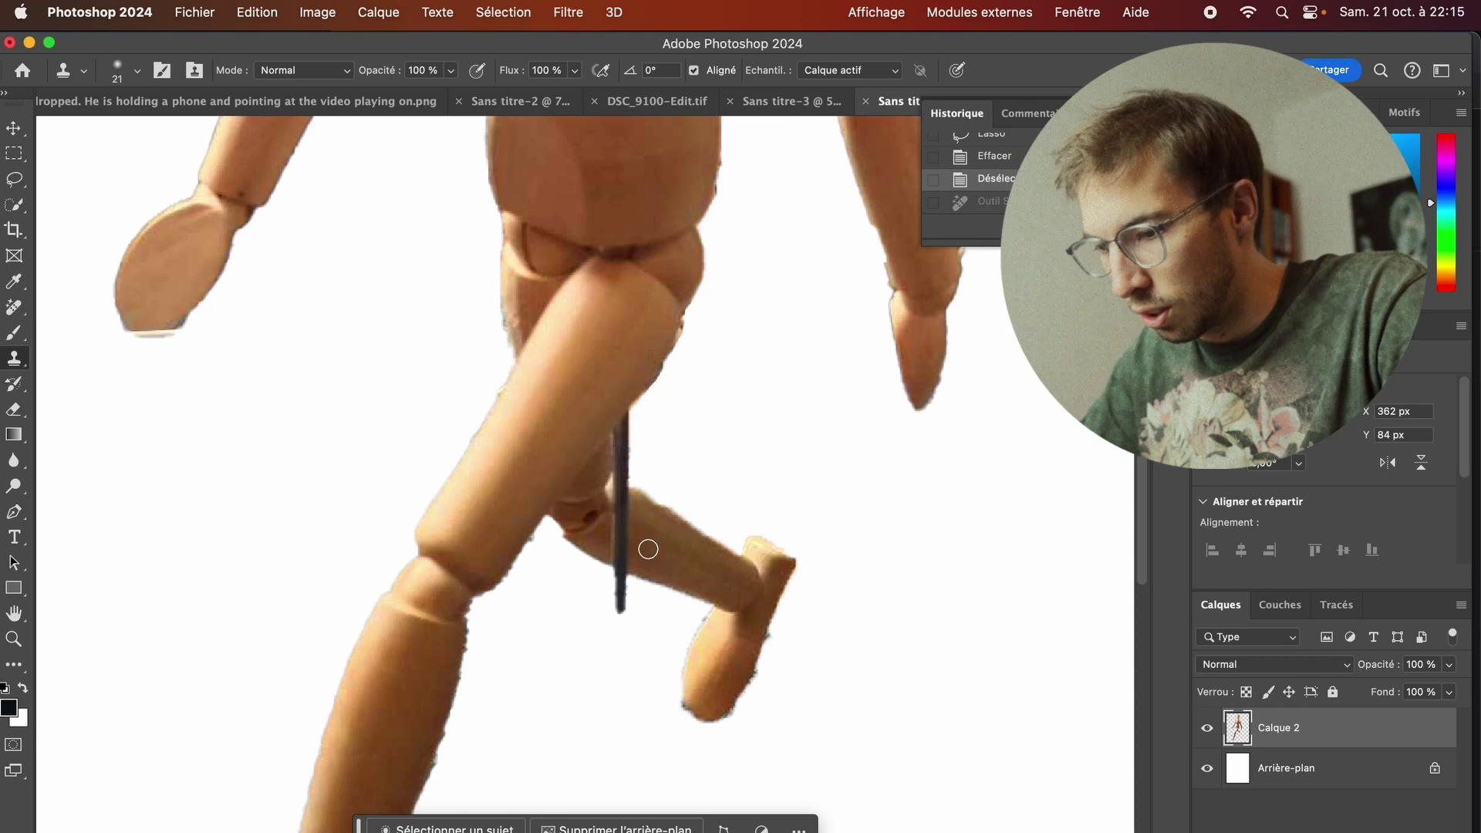
left_click(646, 548, "alt")
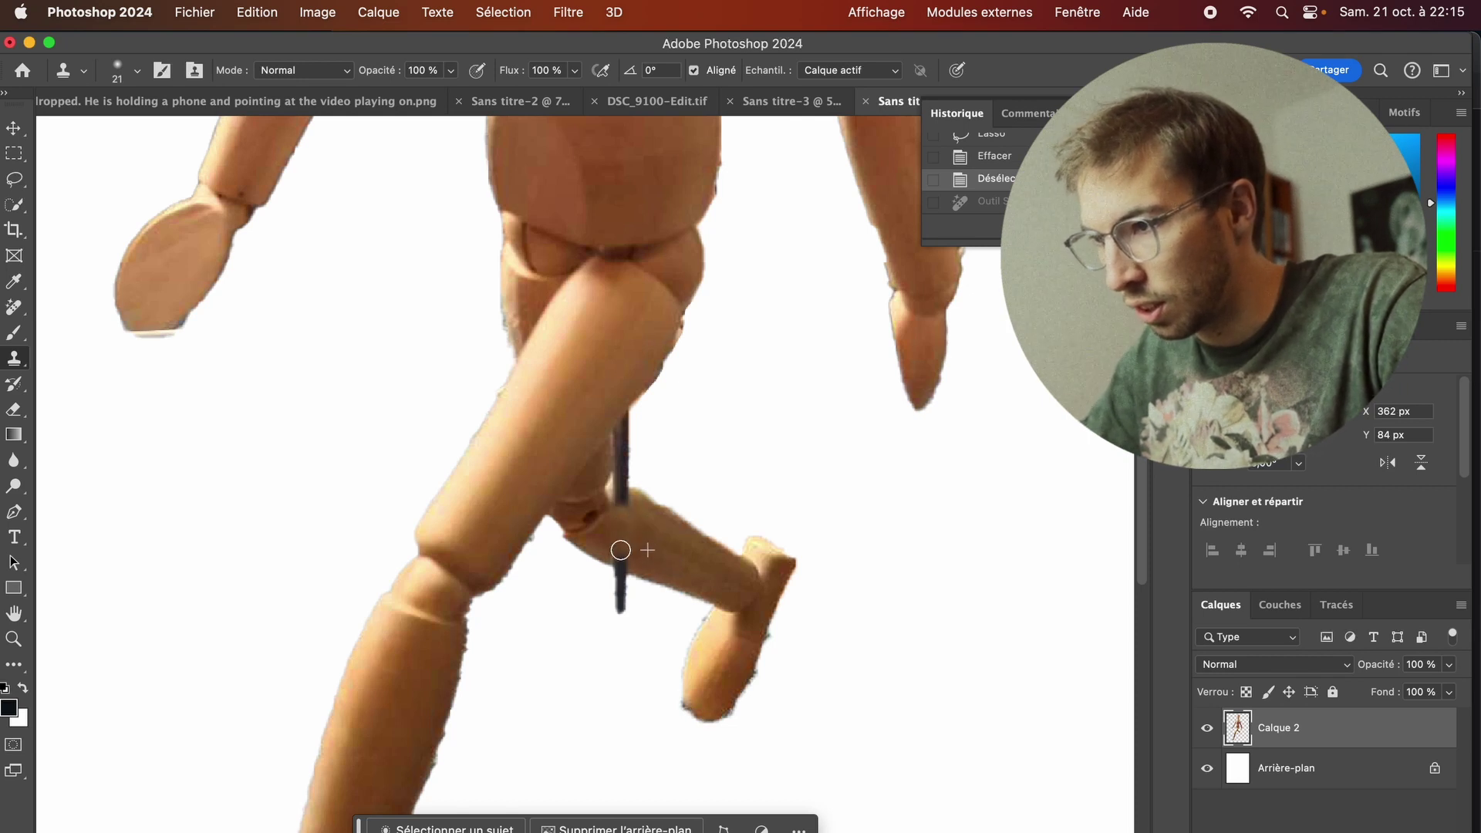
key("e")
left_click_drag(622, 559, 644, 518)
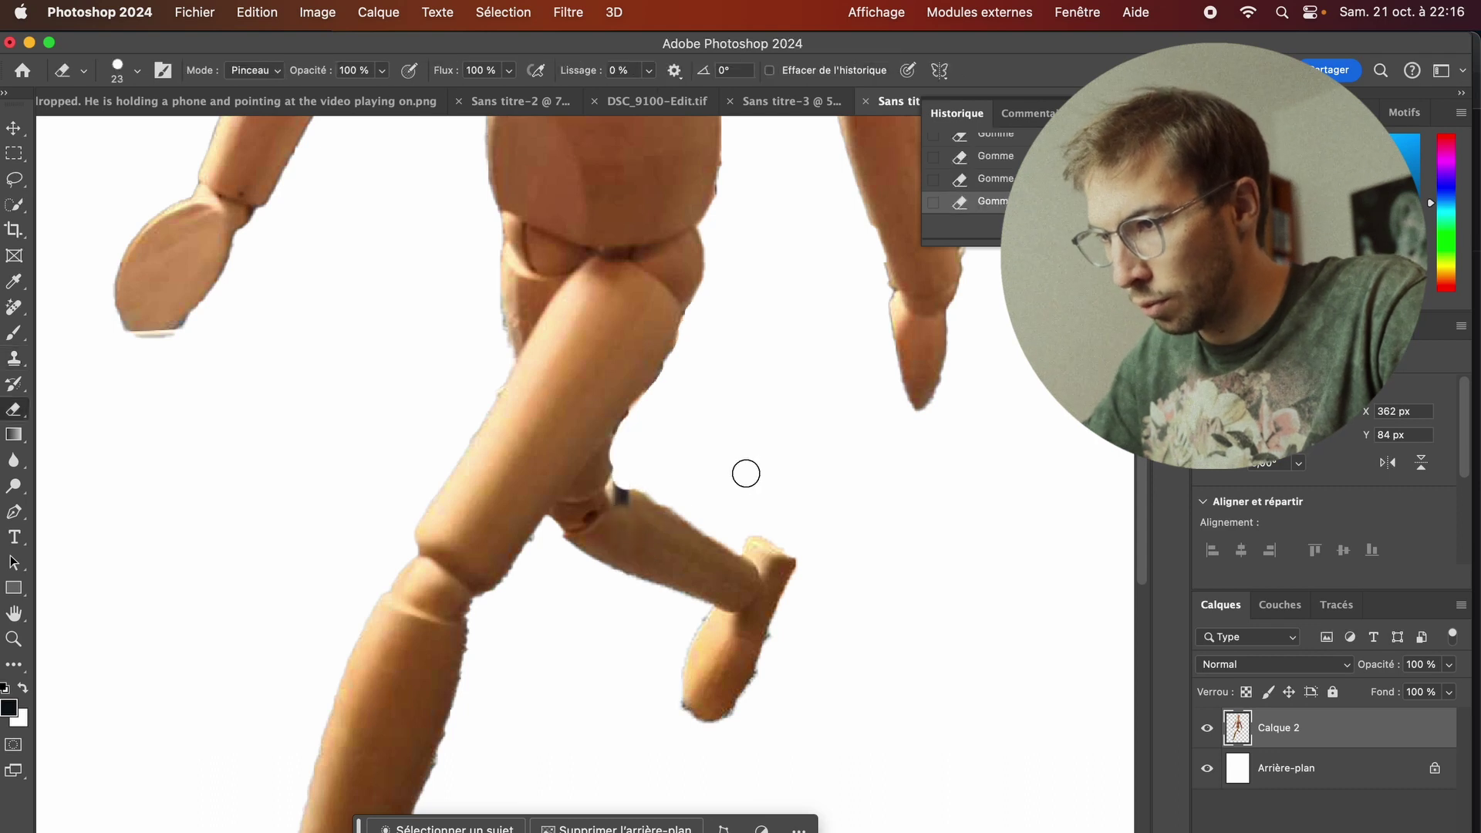
Step: Zoom out to the whole figure, then zoom in until the mannequin's head fills the view
key("super+minus")
key("super+minus")
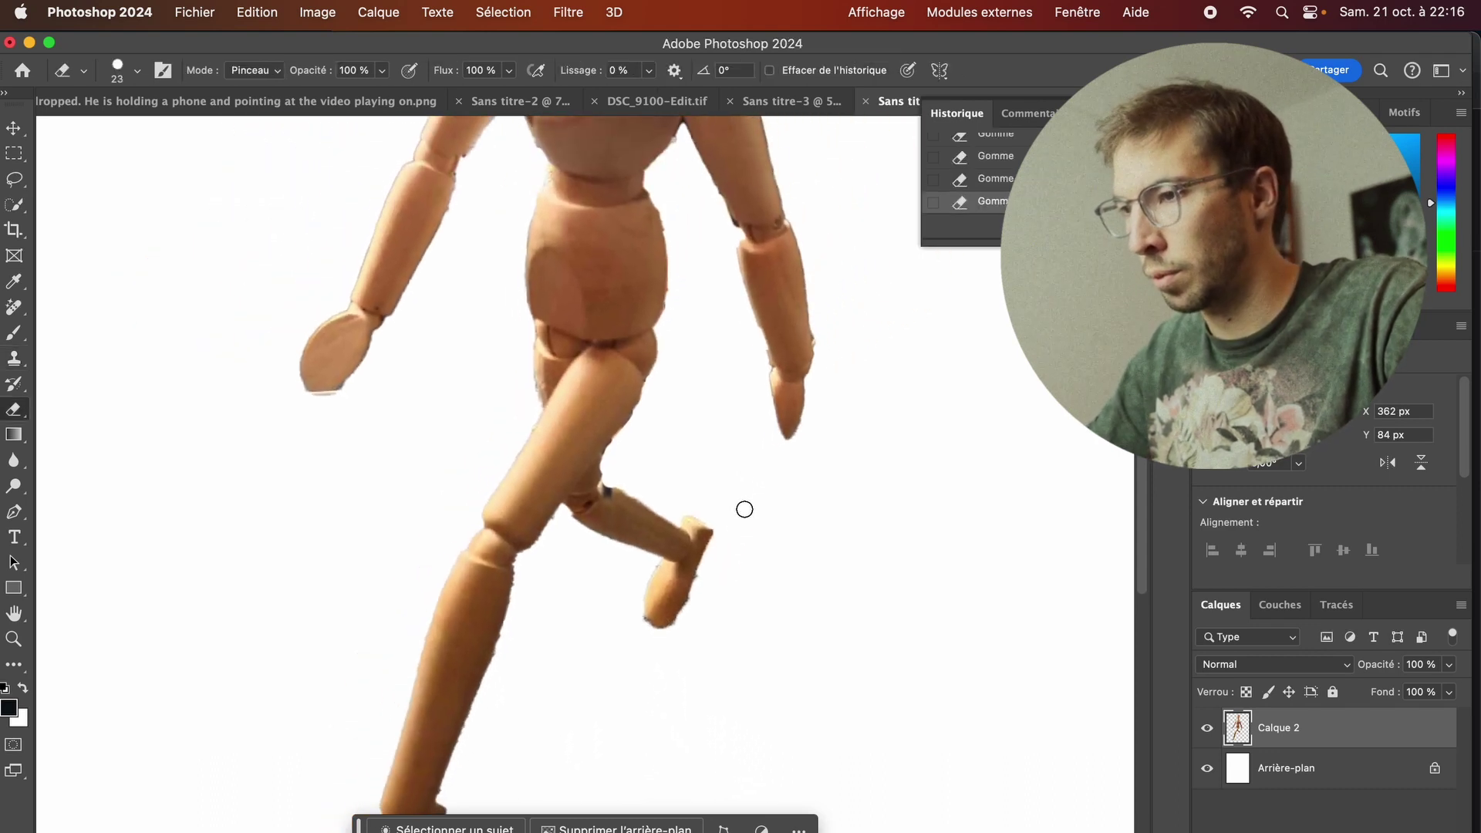
key("super+minus")
key("super+minus")
key("super+minus")
key("super+minus")
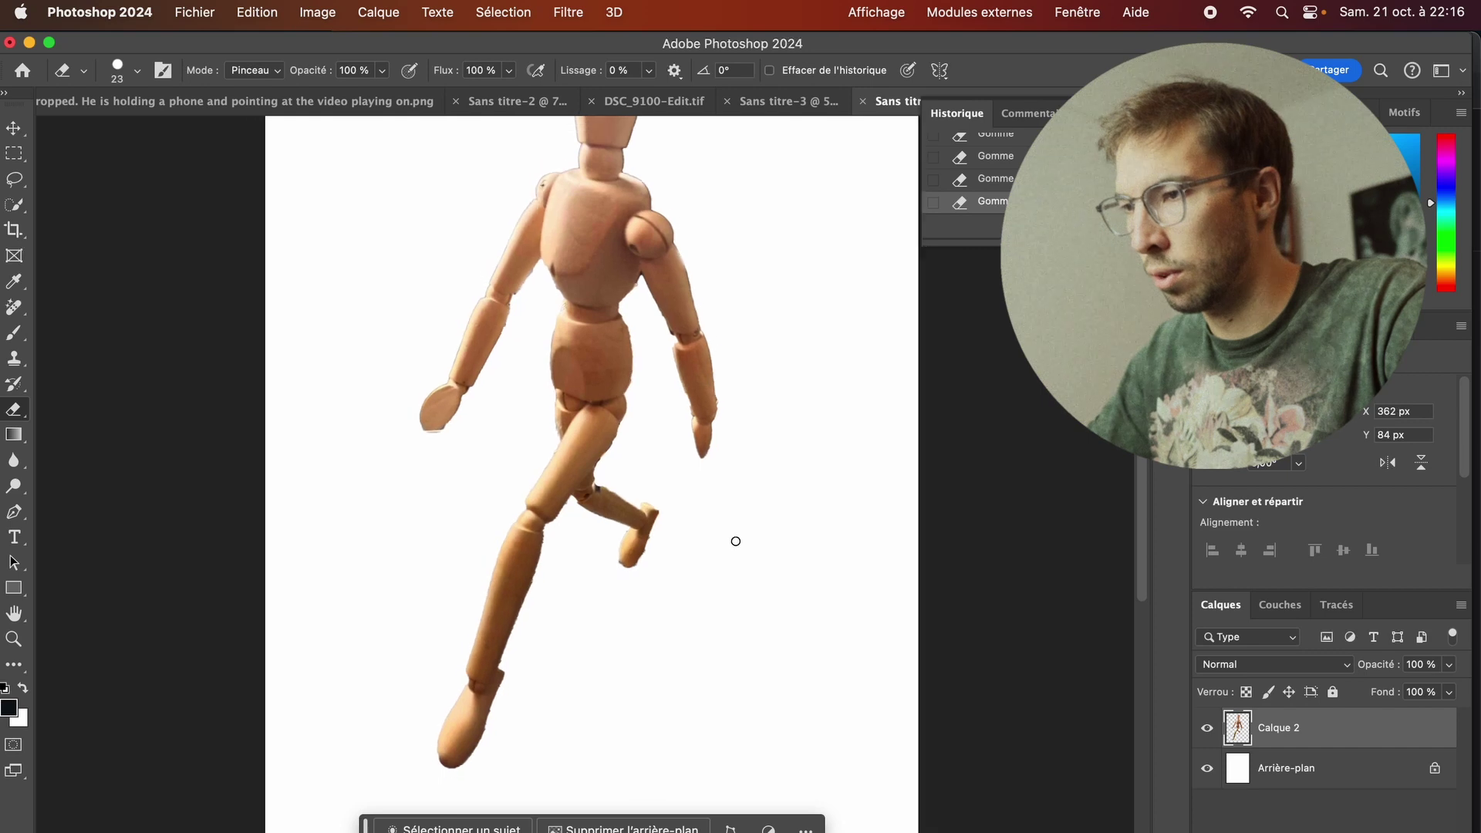
key("super+minus")
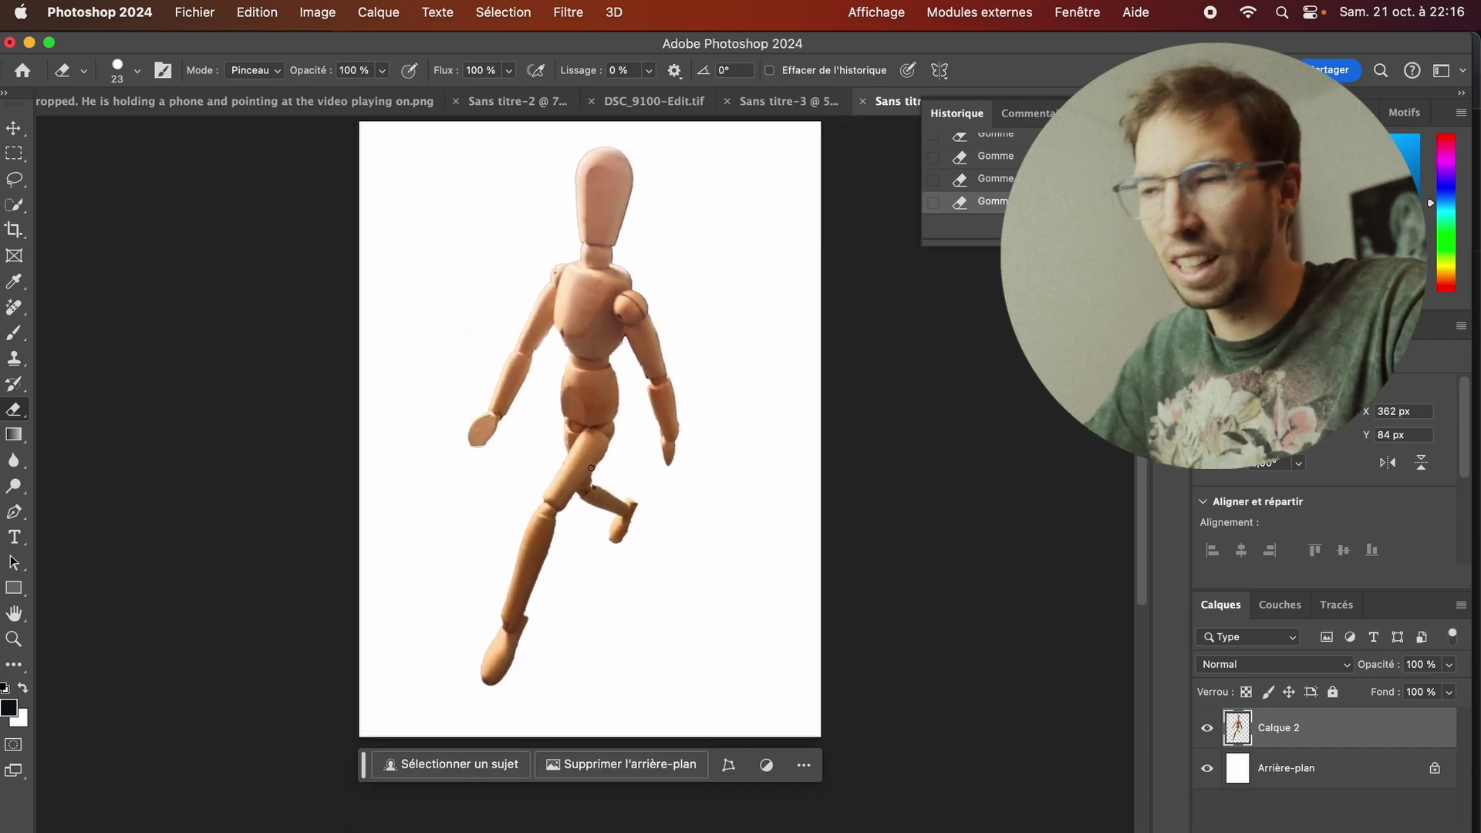
key("v")
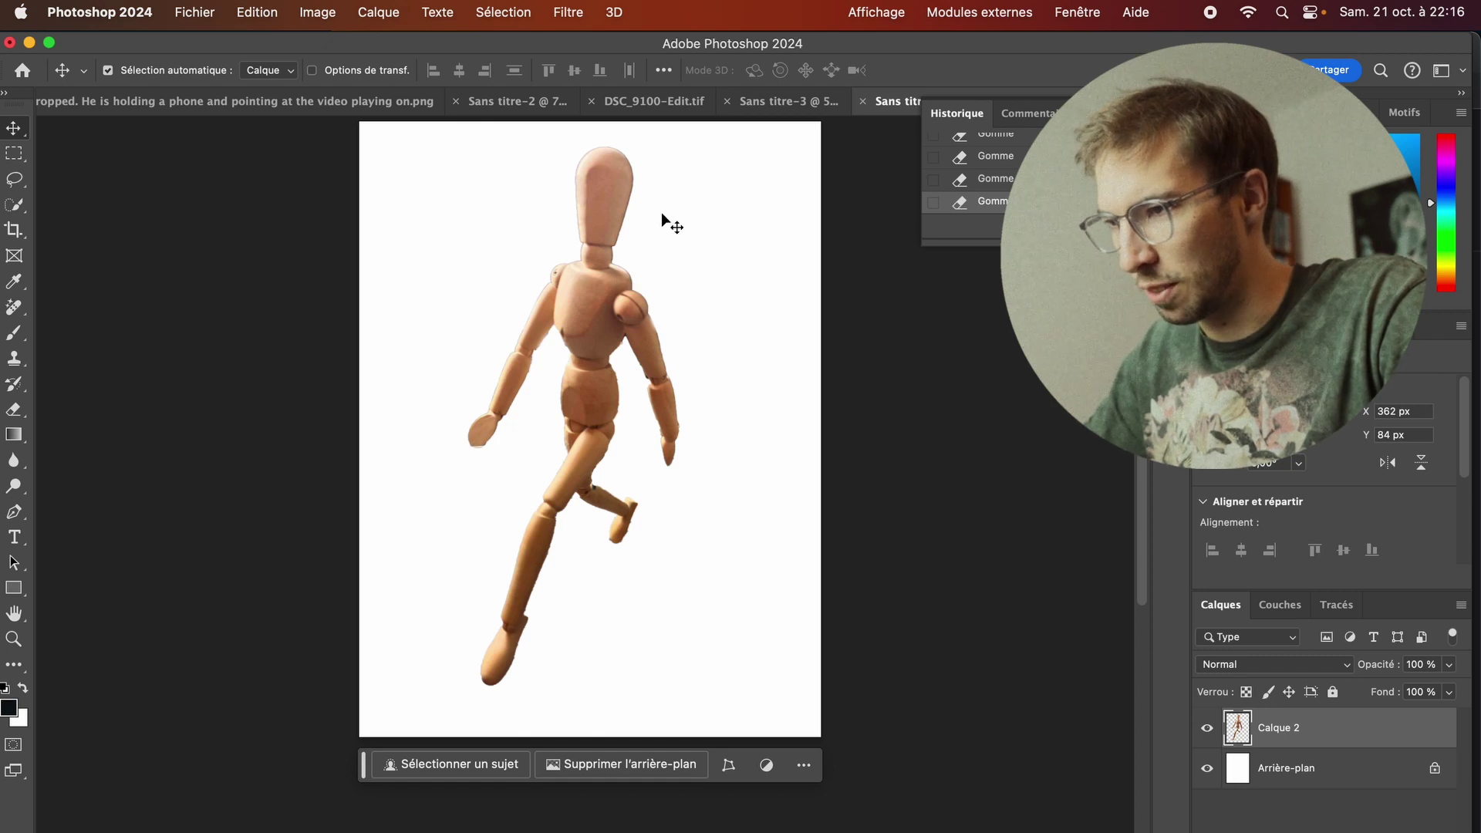
key("super+plus")
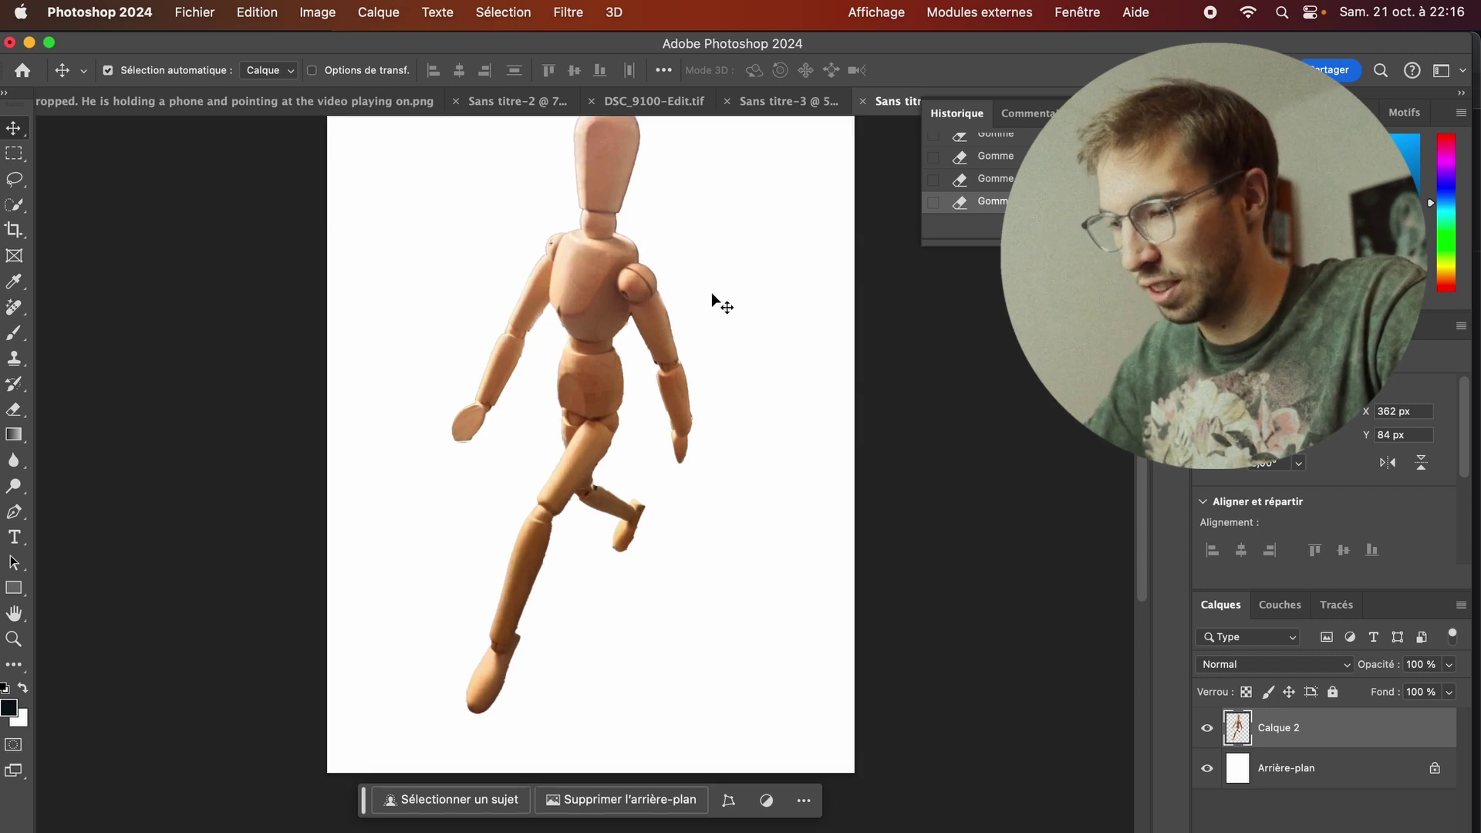
scroll(711, 293, "up", 5)
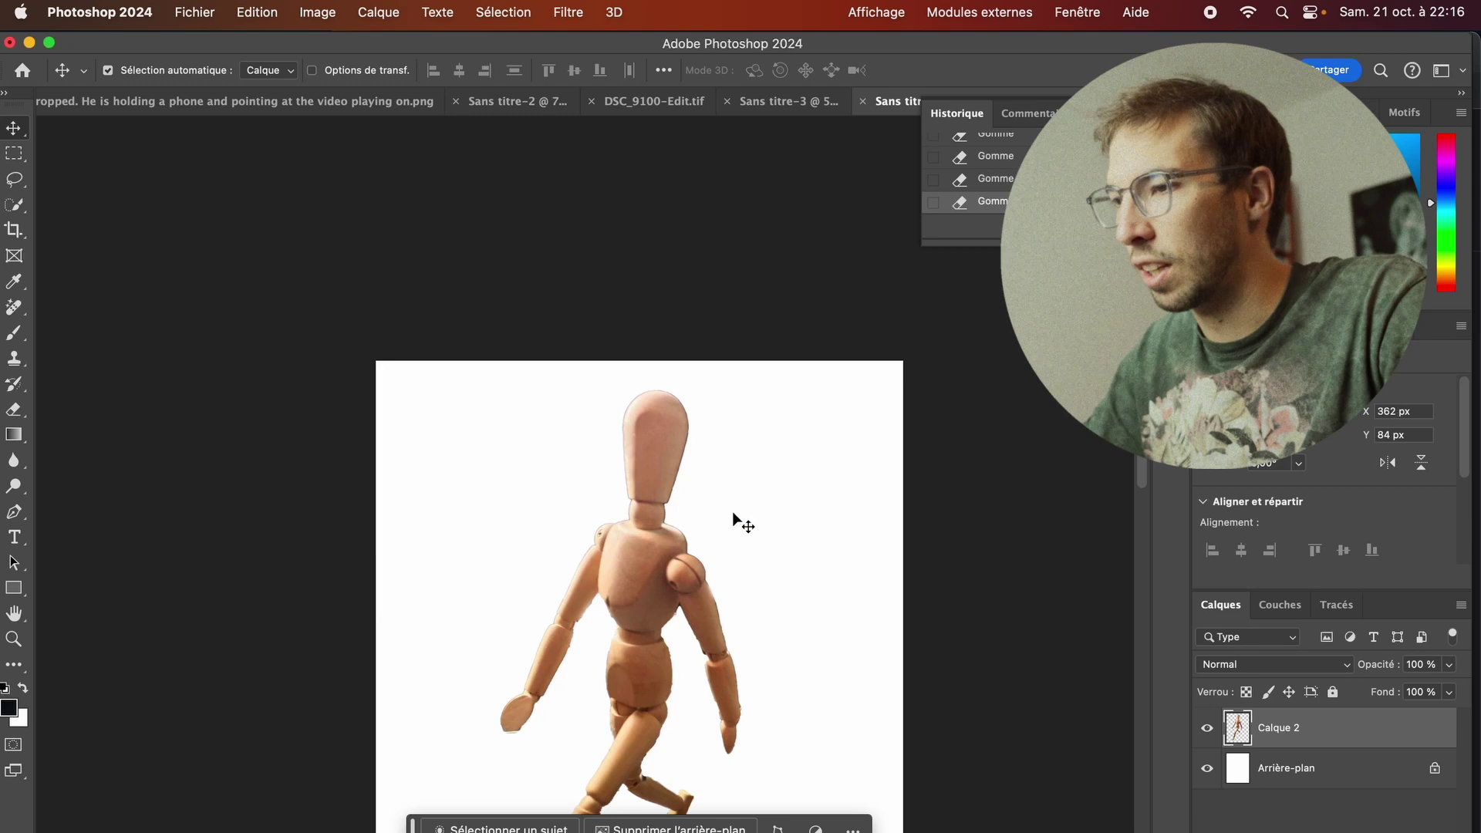
key("super+plus")
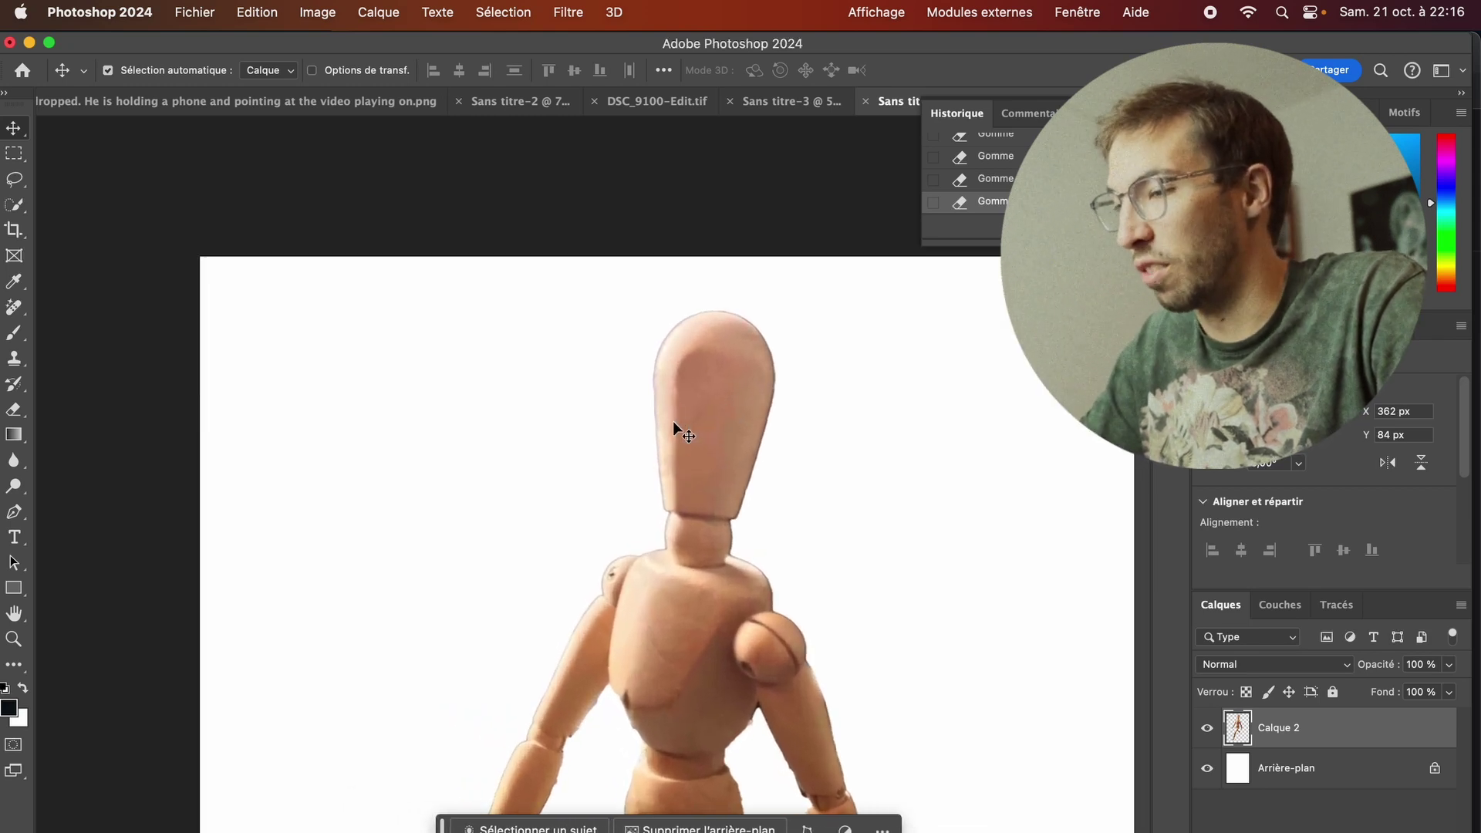
key("super+plus")
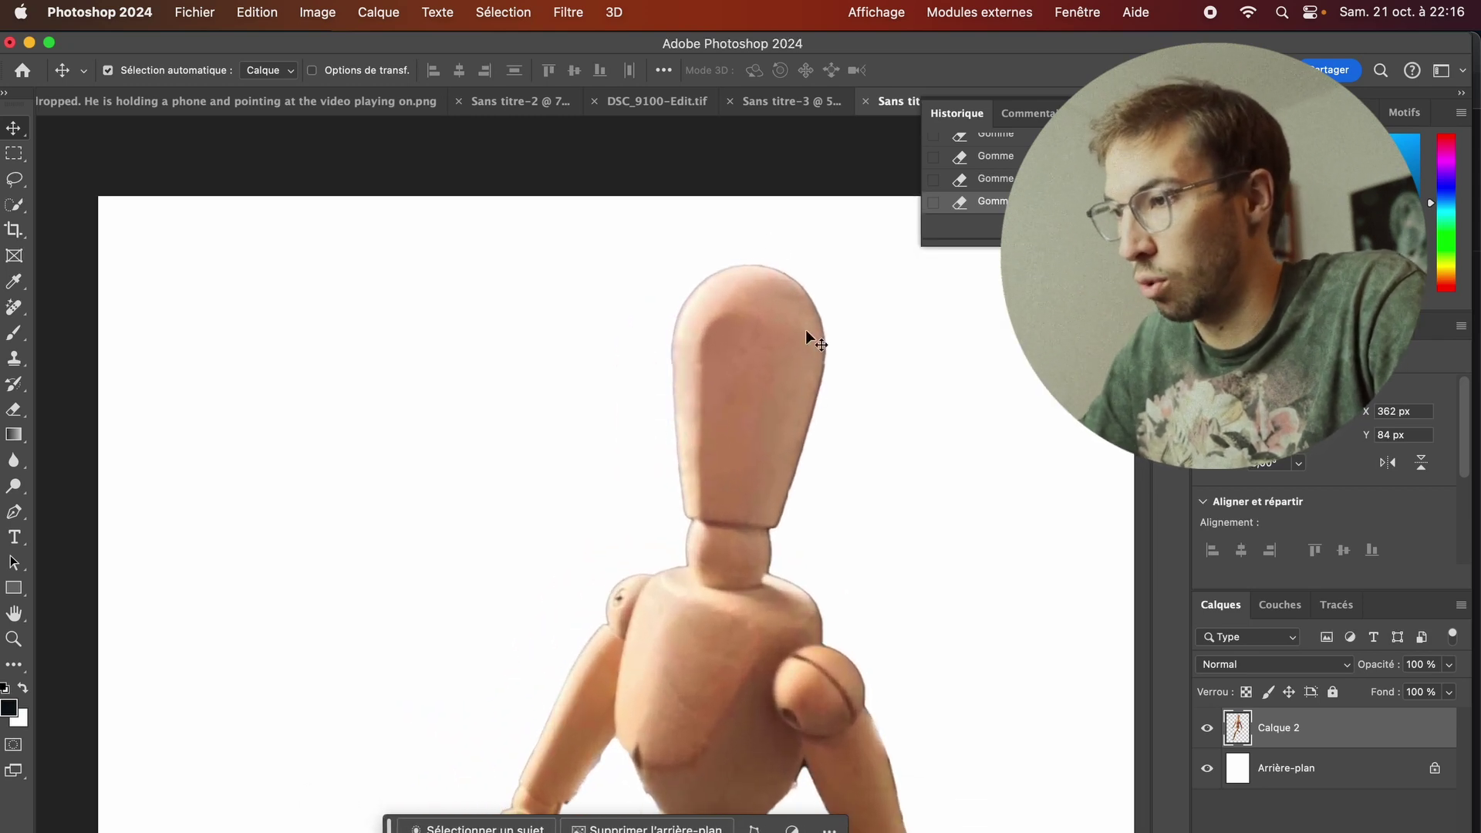
Step: Lasso the mannequin's face area and generative-fill it with the prompt 'a happy face'
left_click(16, 183)
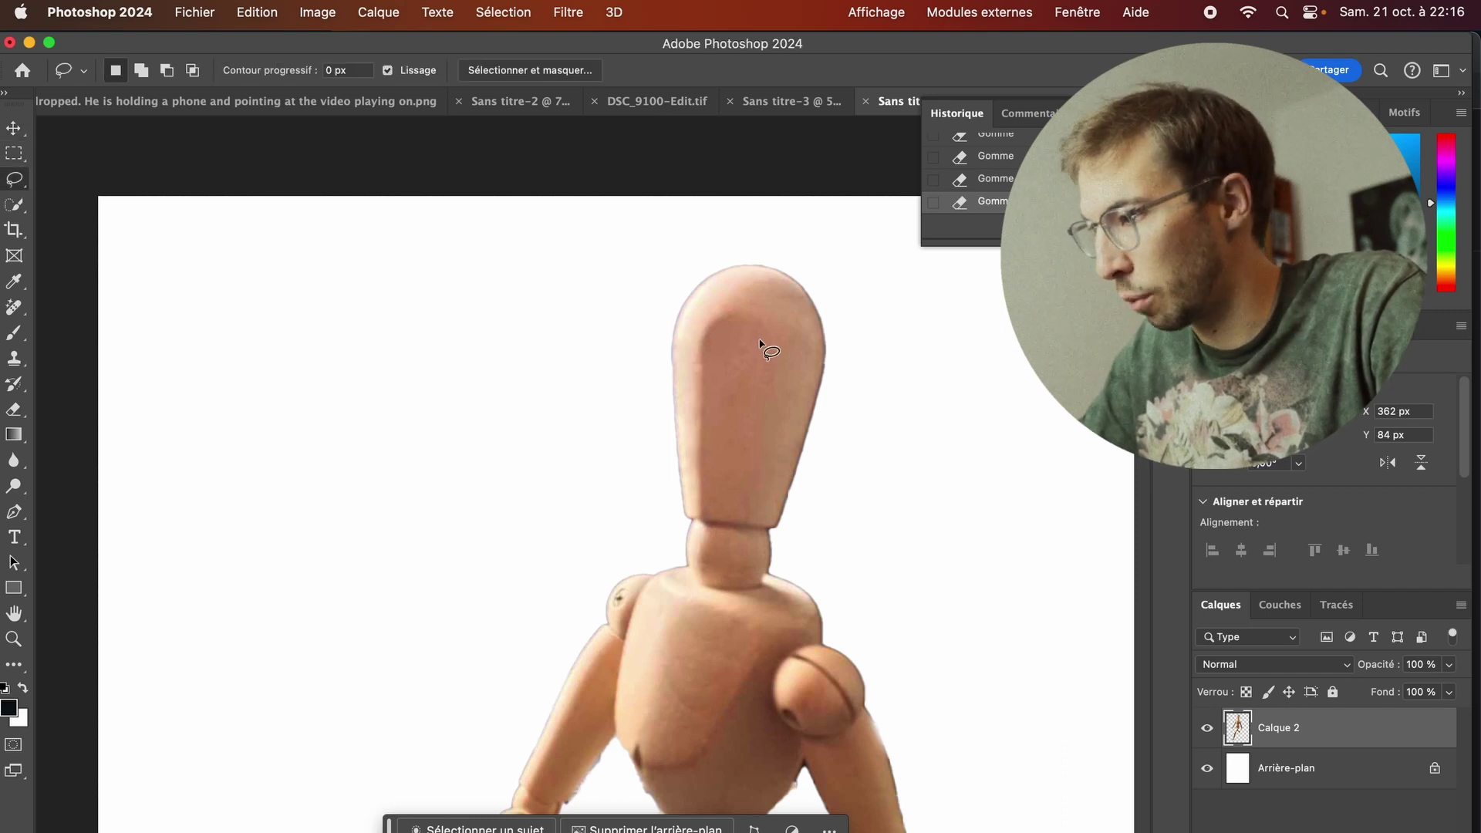
left_click_drag(744, 304, 736, 305)
left_click(580, 510)
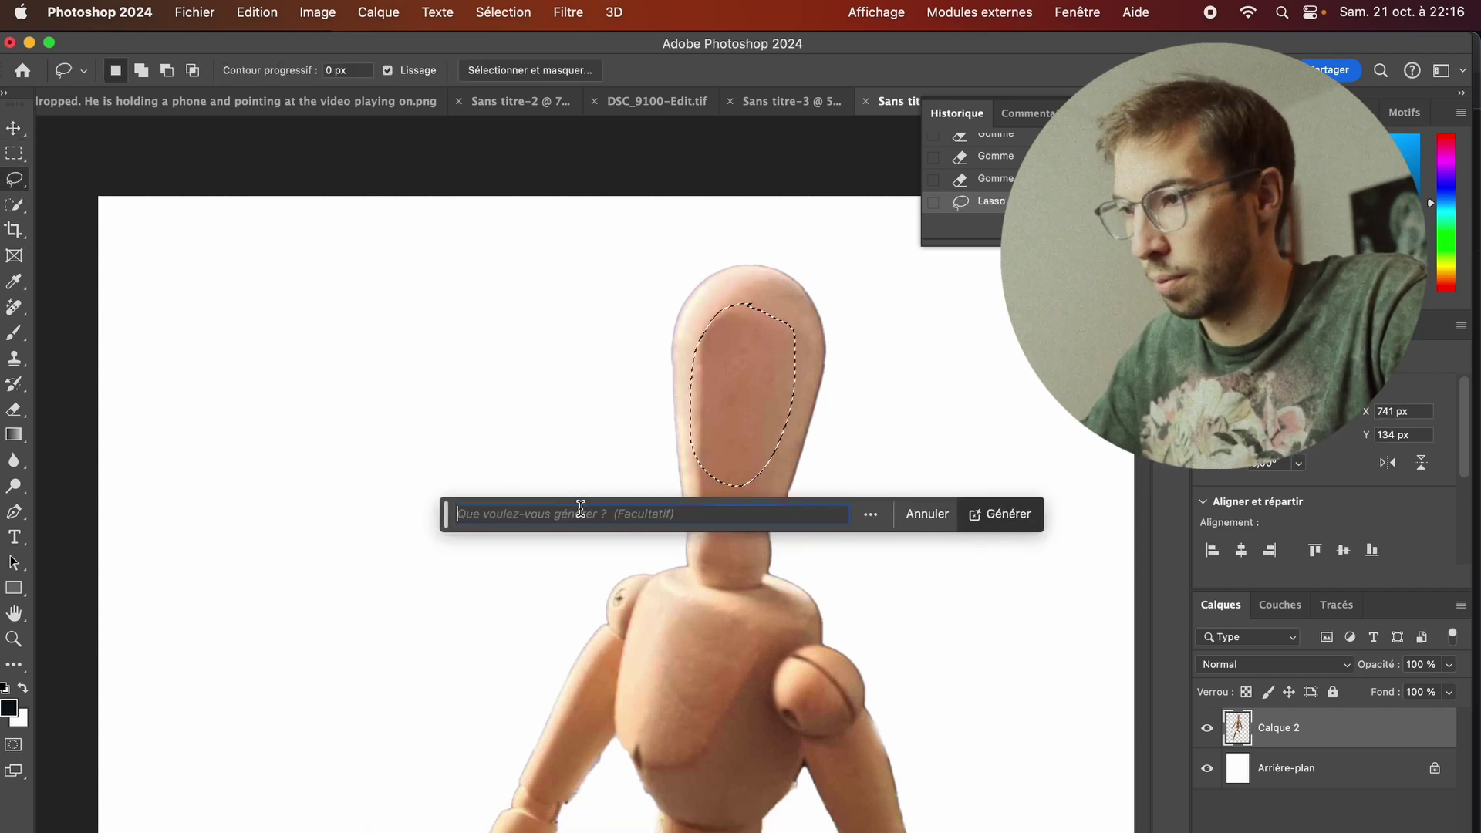
type("a happy face")
left_click(1003, 513)
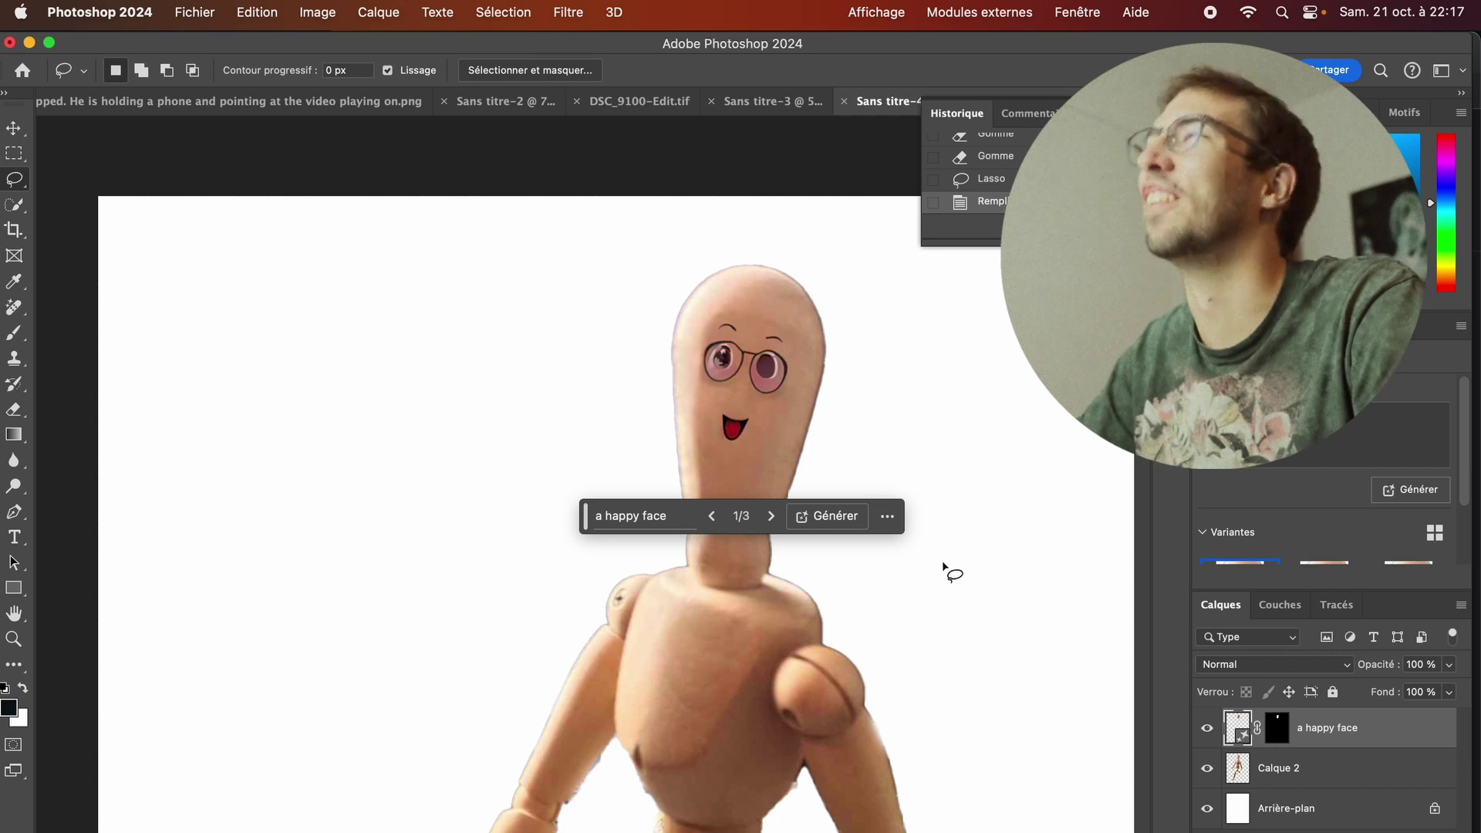
scroll(1323, 446, "down", 2)
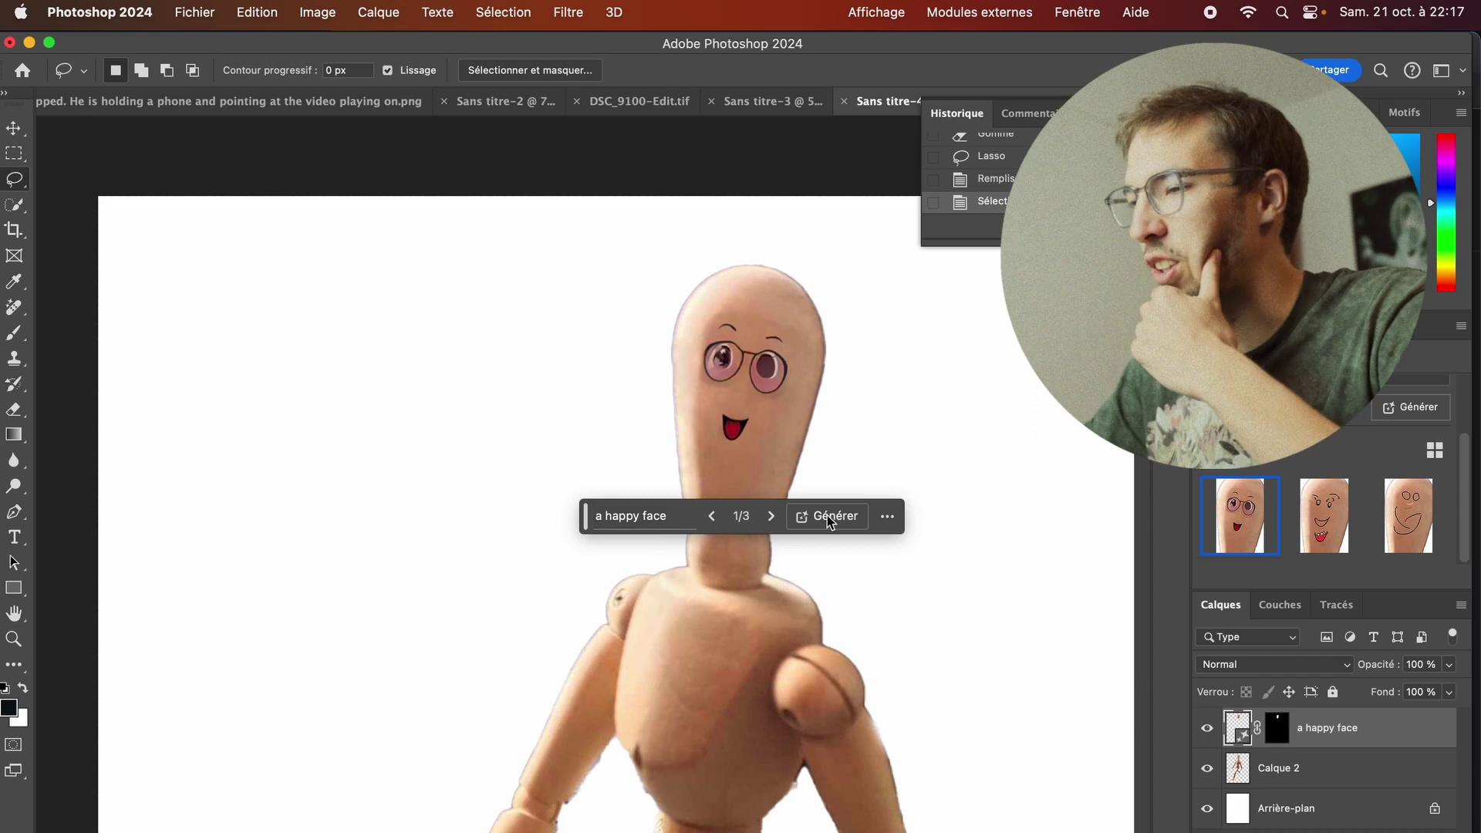
Step: Switch to Chrome, open a new tab and start typing 'athelti' in the address bar
key("super+Tab")
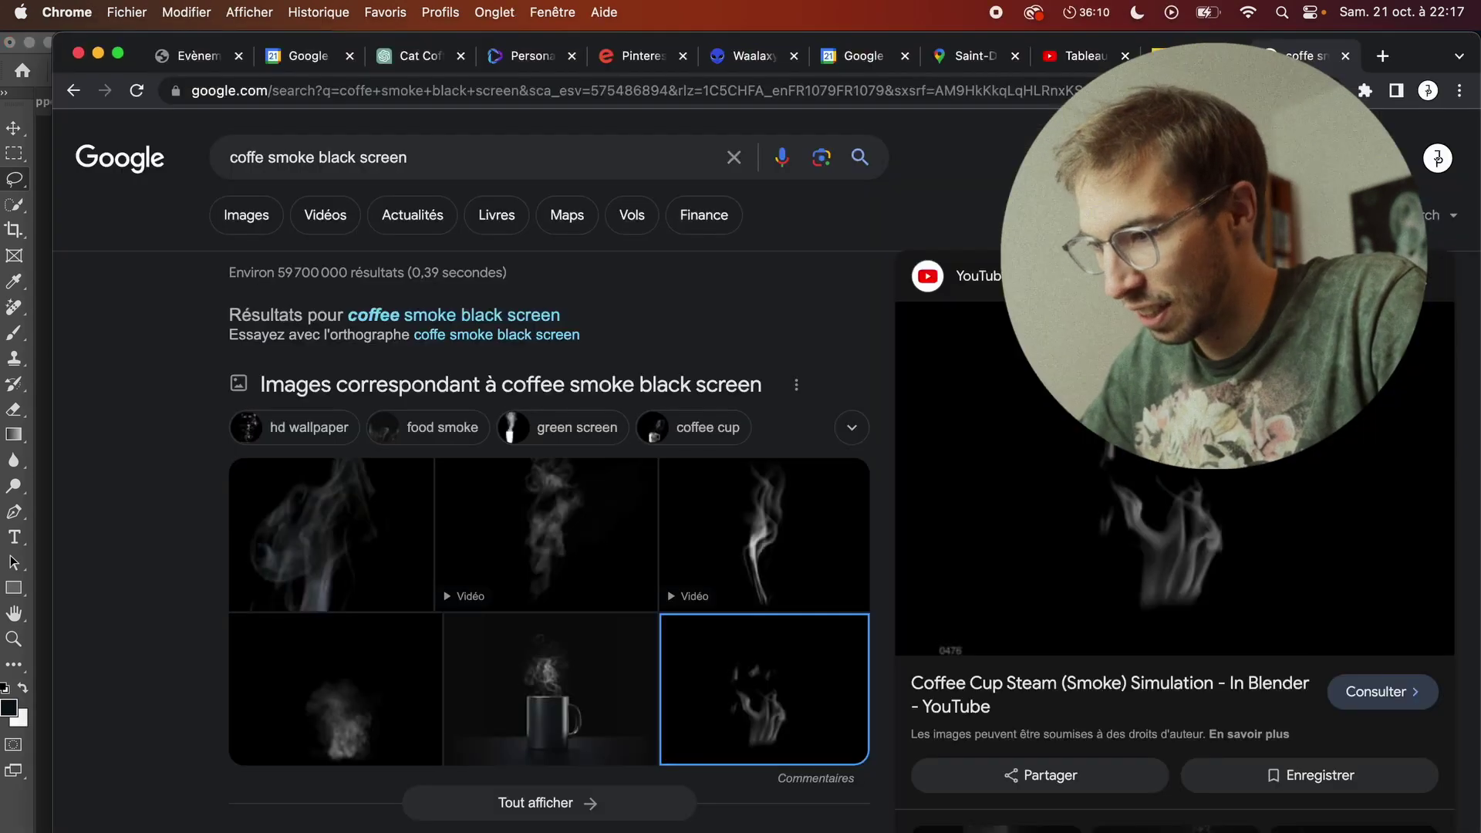
left_click(1384, 56)
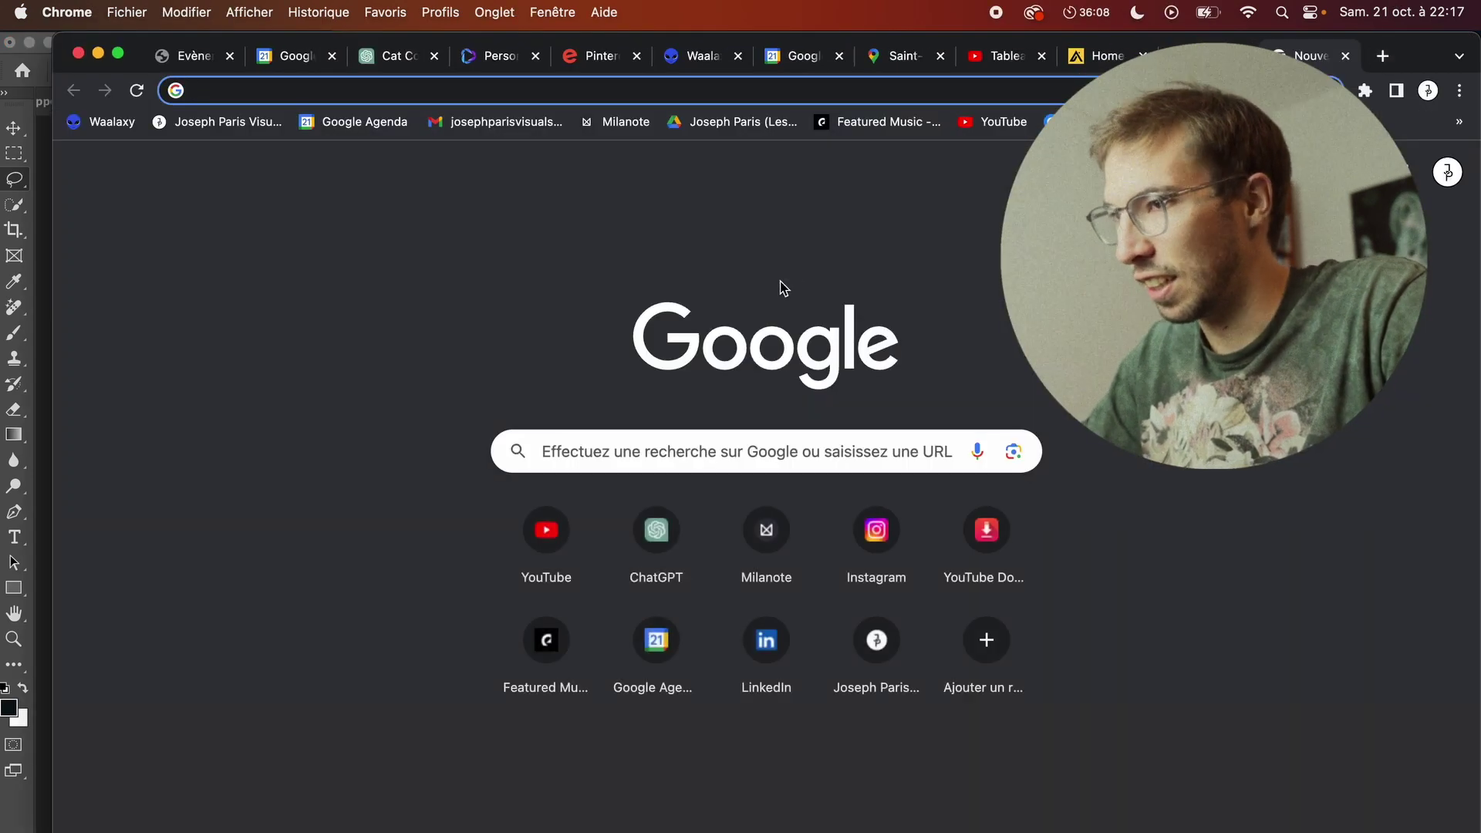
type("ha")
key("BackSpace")
key("BackSpace")
type("athelti")
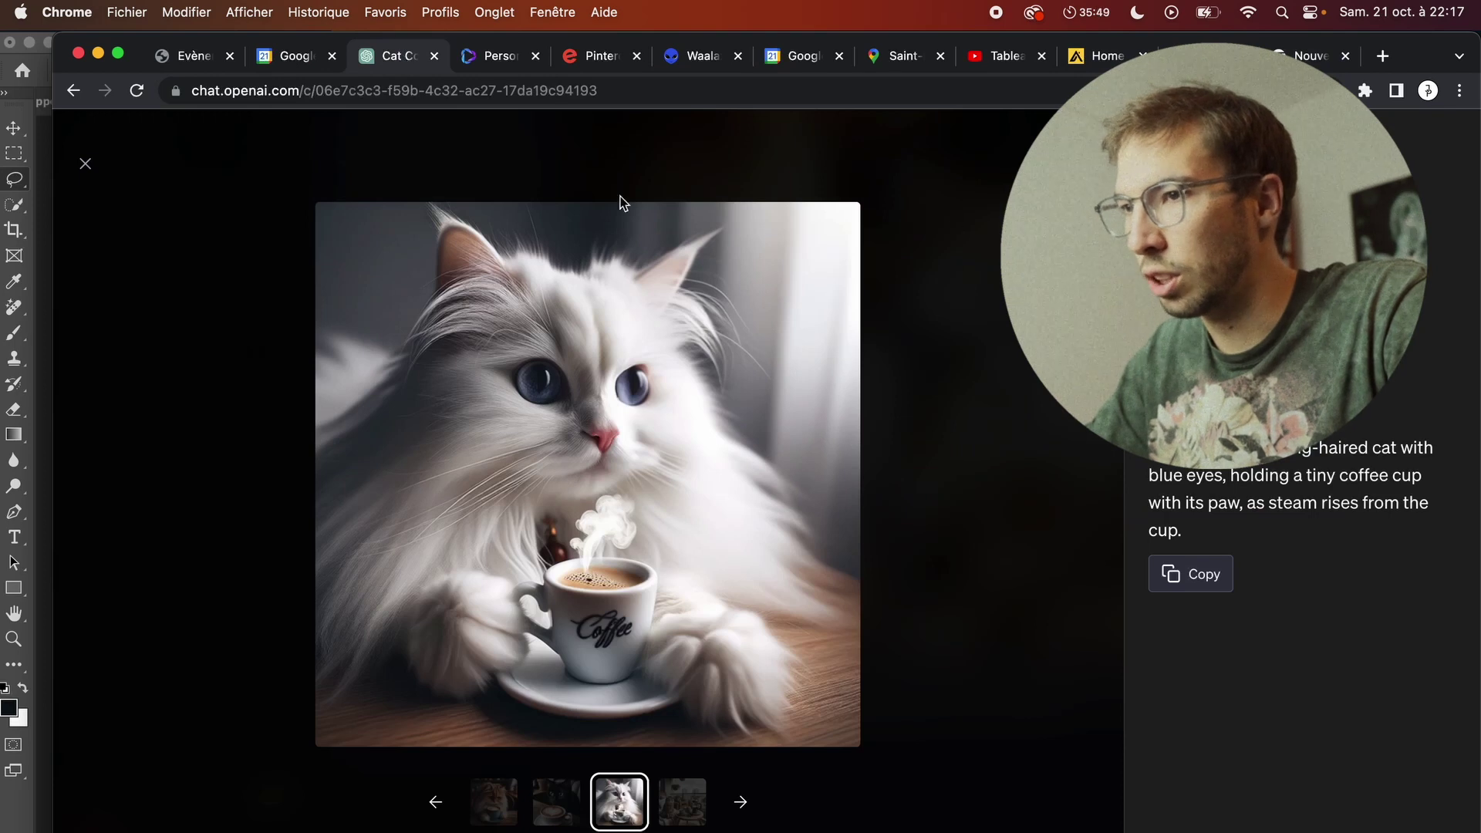
Step: Close the cat image and send ChatGPT a French prompt for an overhead stadium race image
left_click(81, 158)
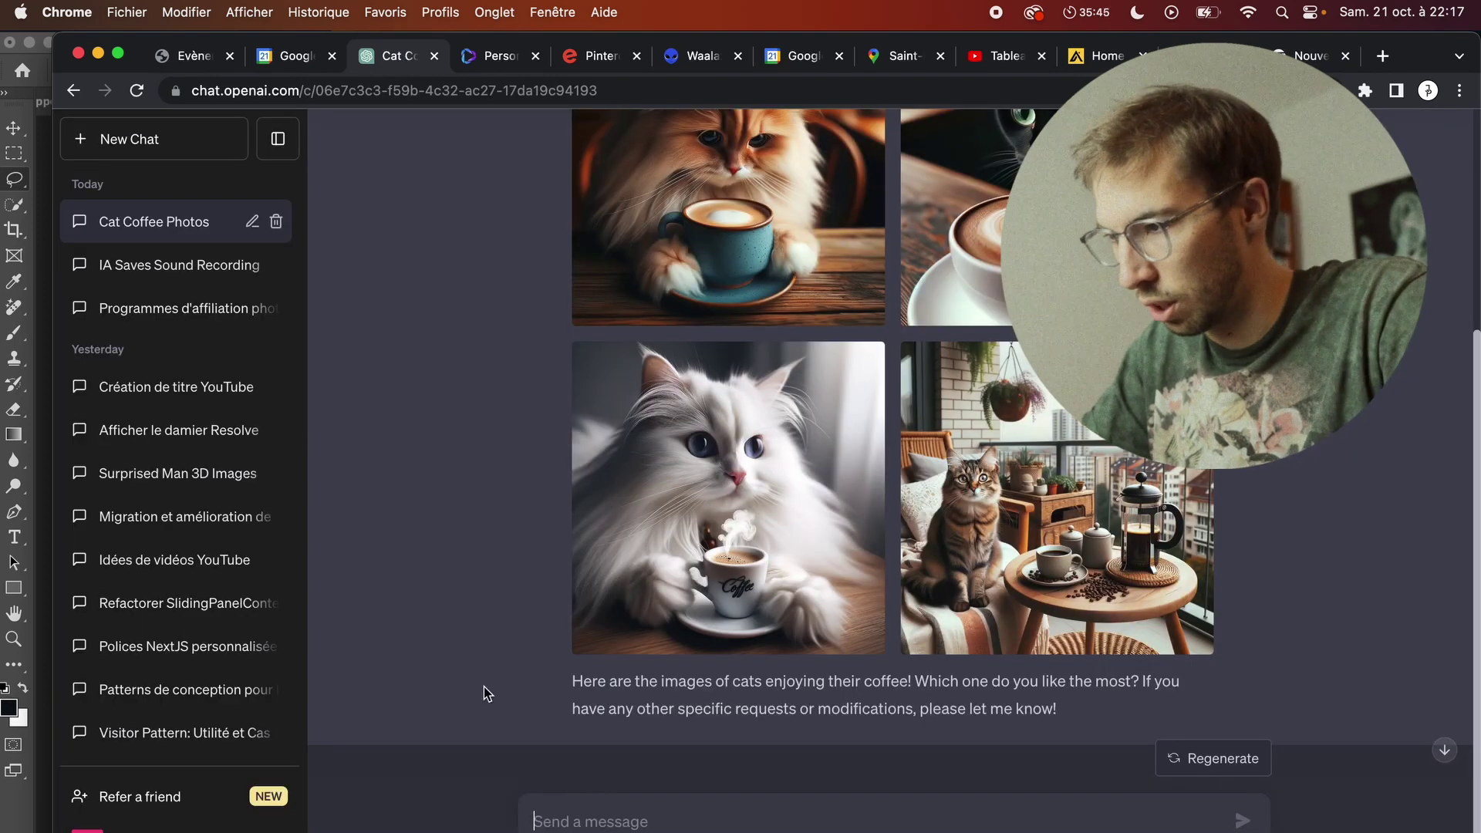
type("a")
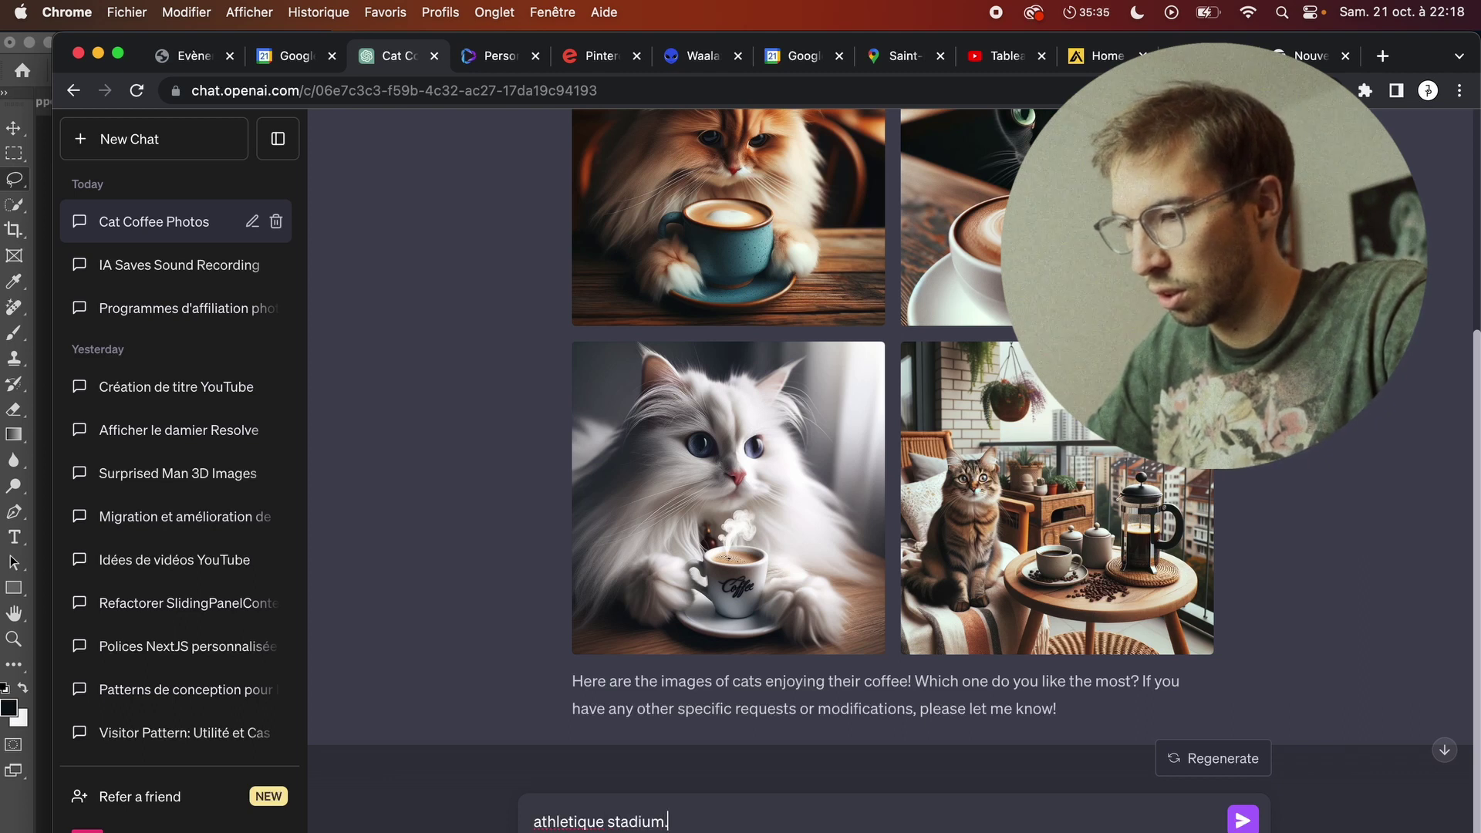
type("th")
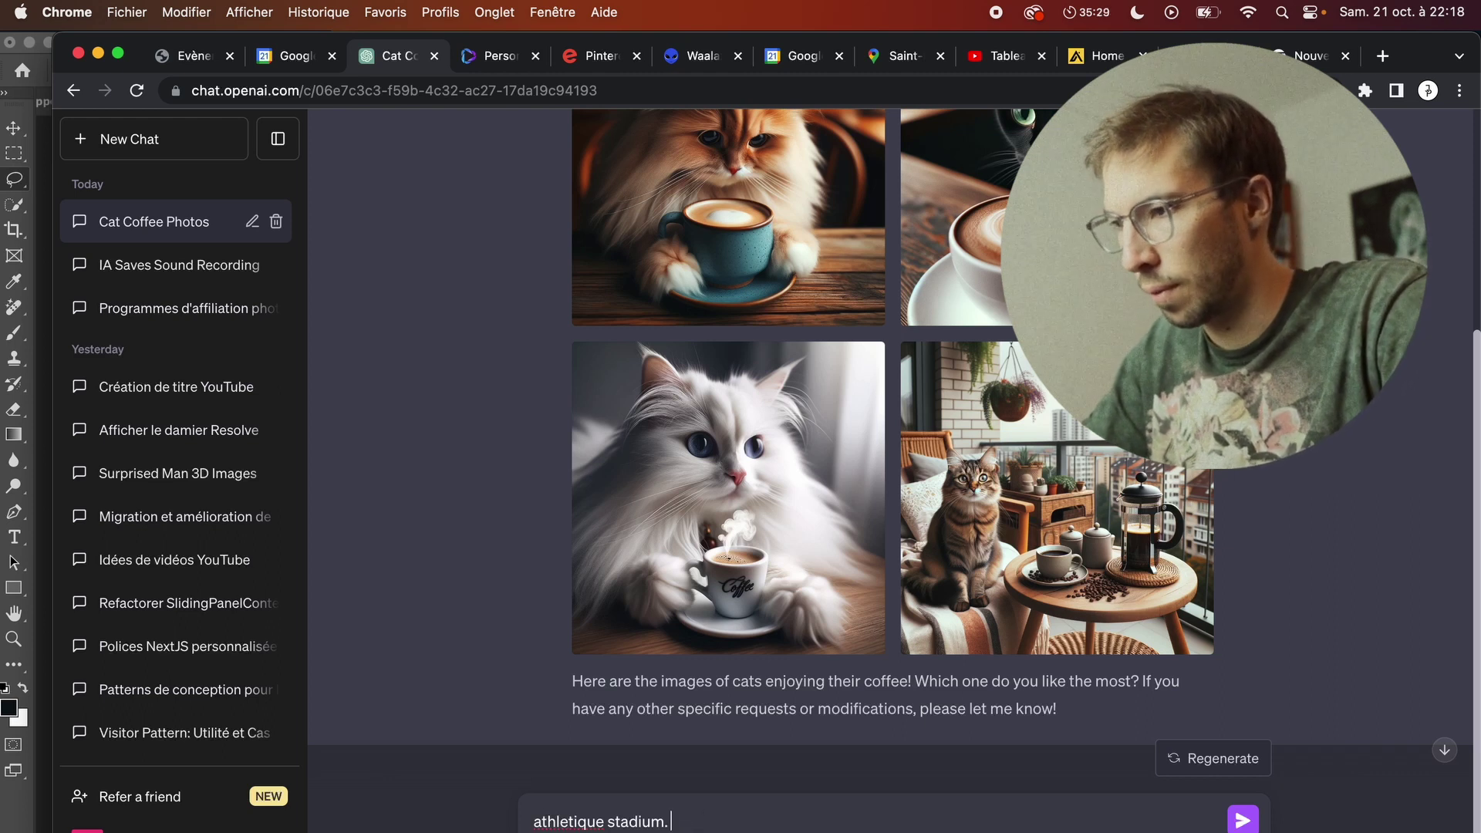
key("BackSpace")
key("BackSpace")
key("BackSpace")
type("imag")
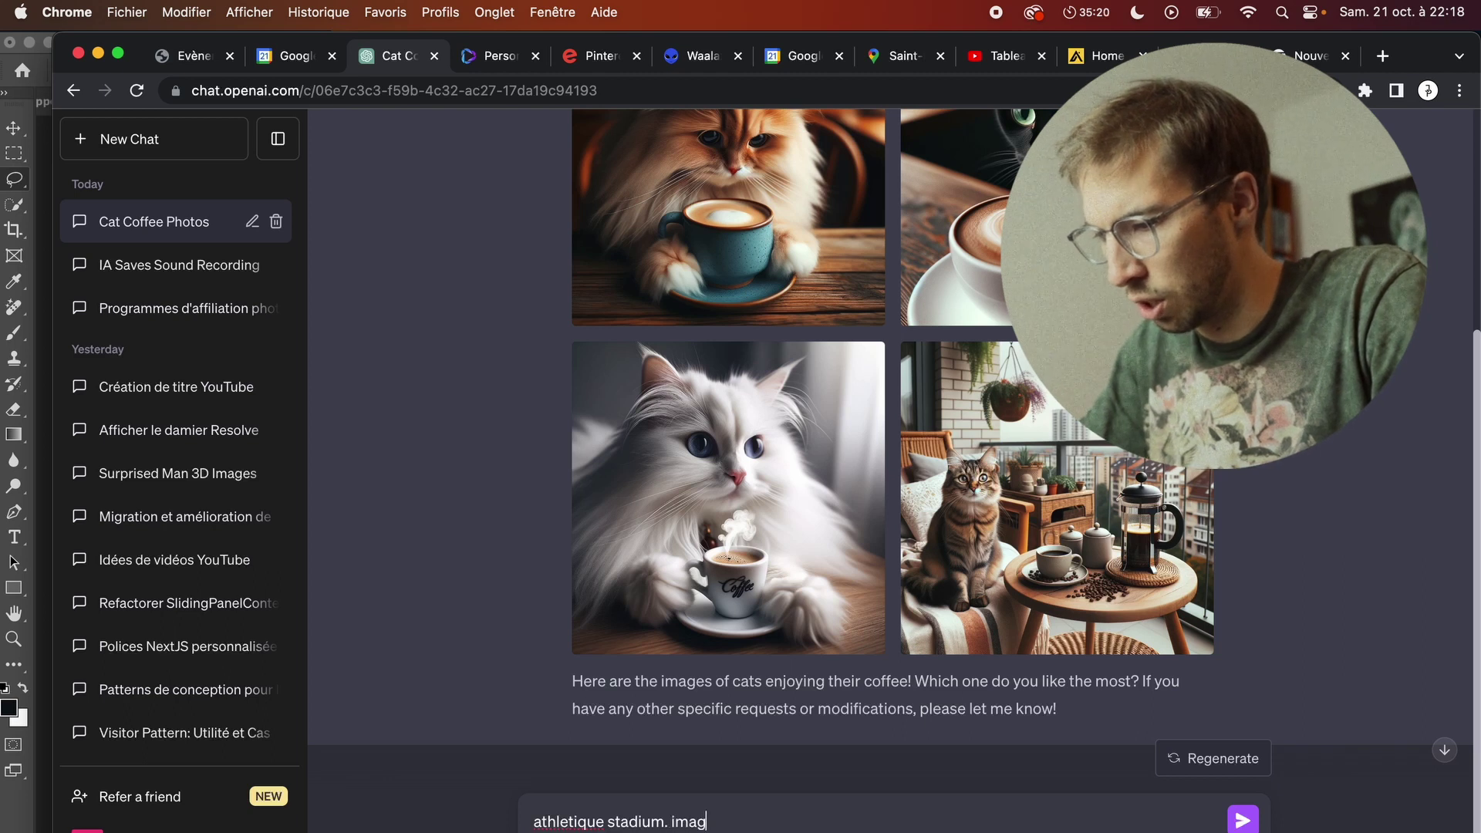
type("e d")
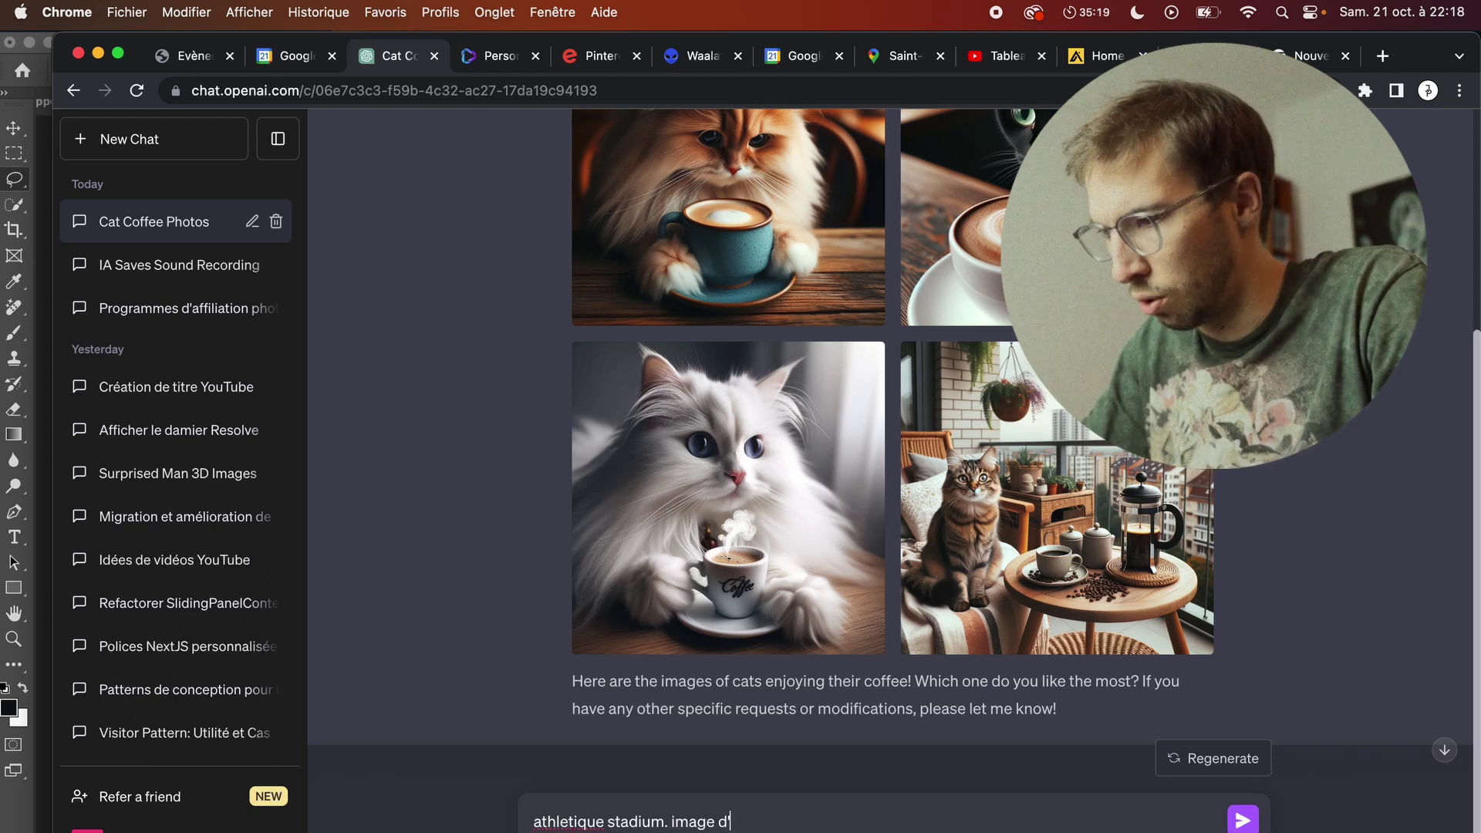
type("ours")
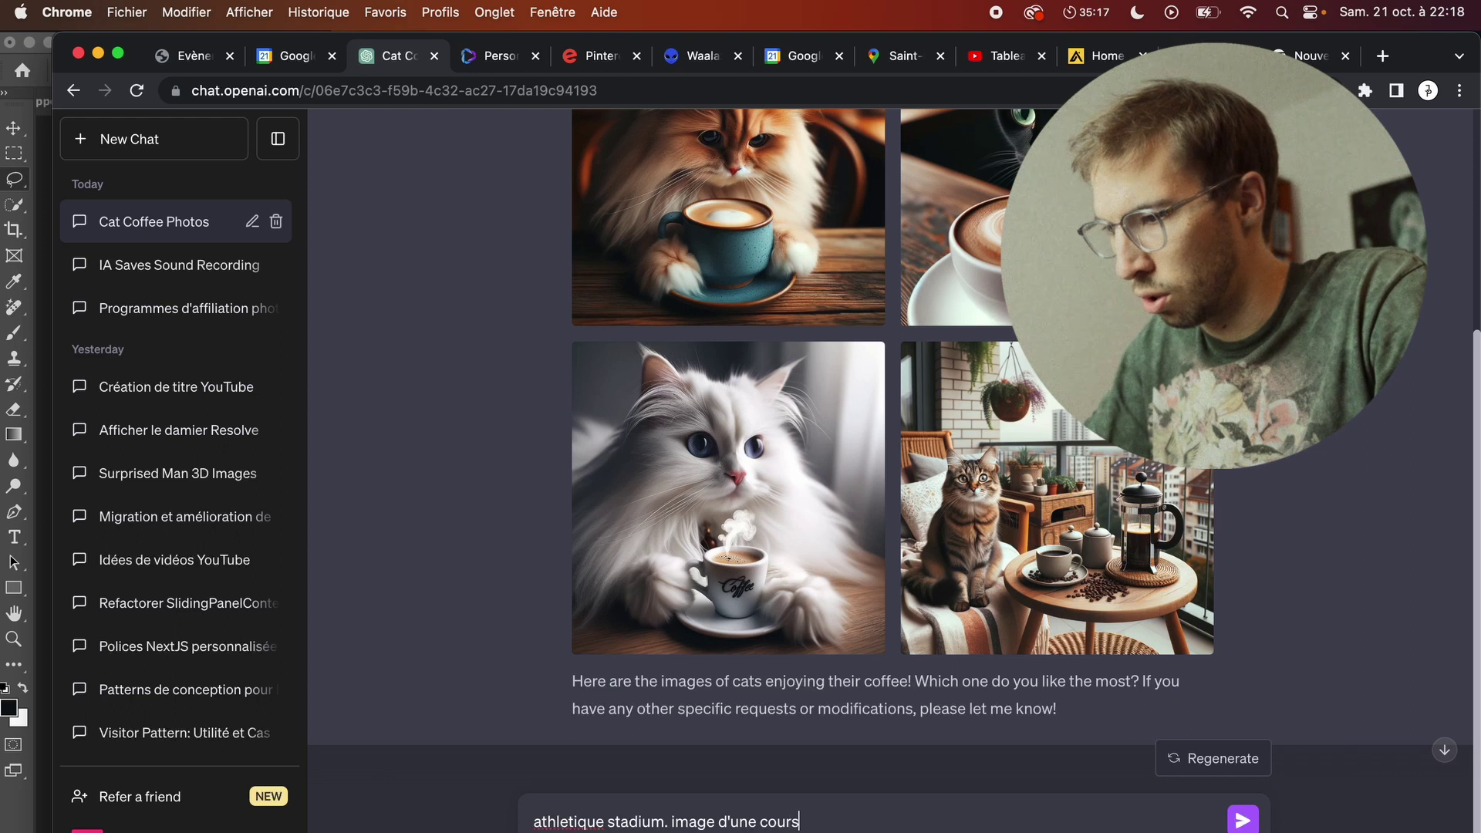
type("ath")
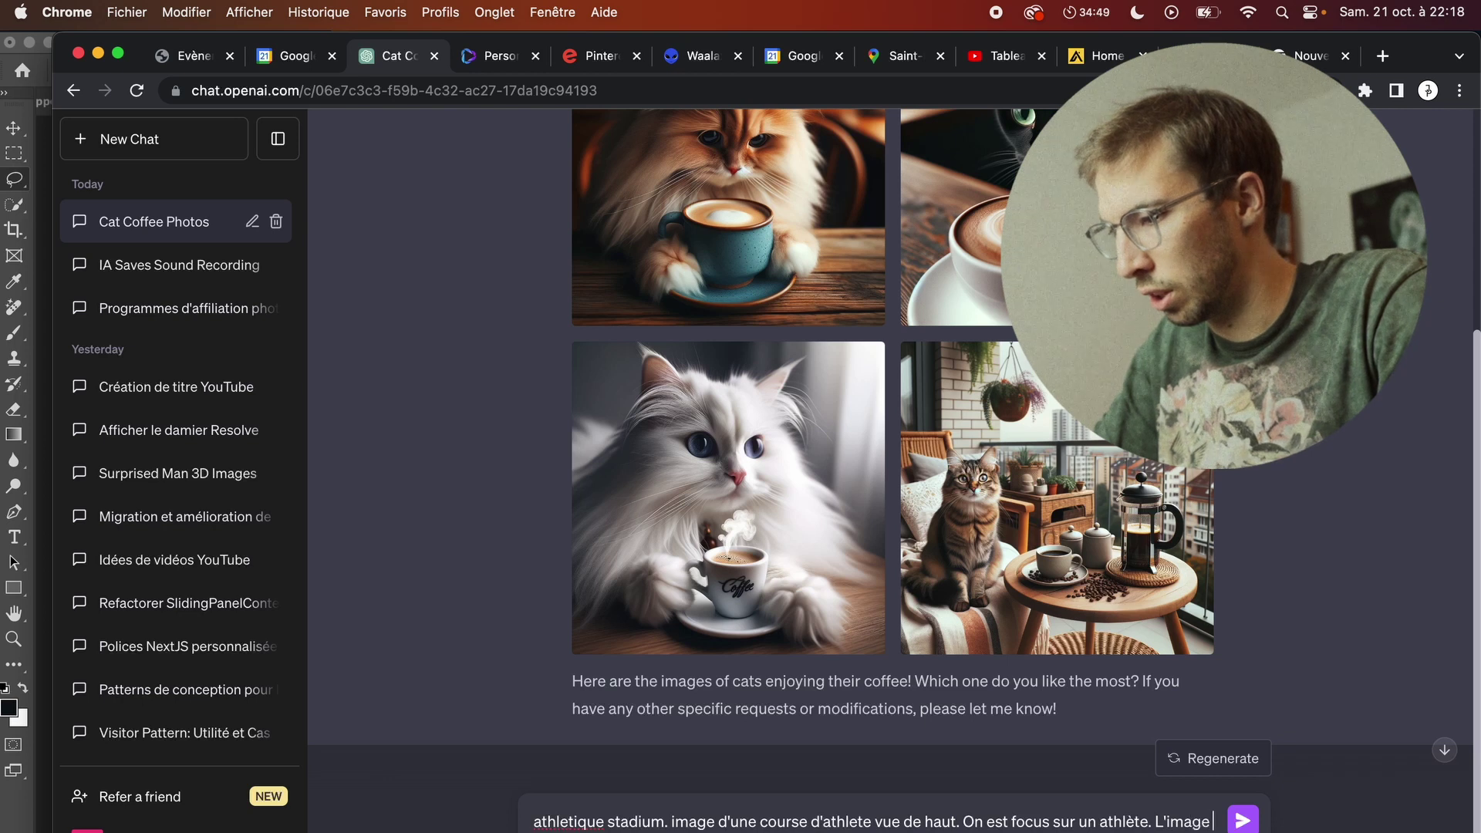
type(" et pr")
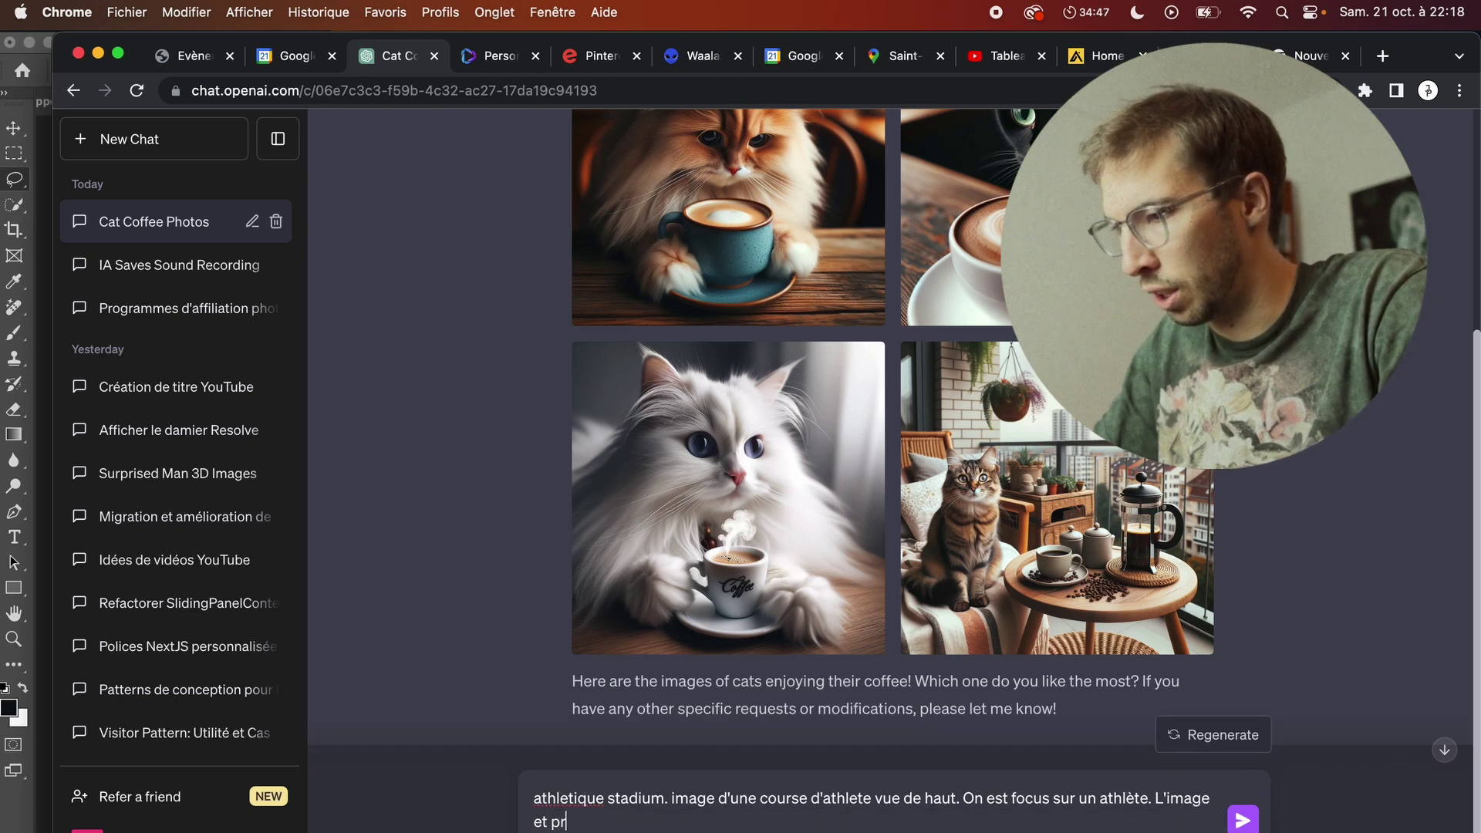
type("haute")
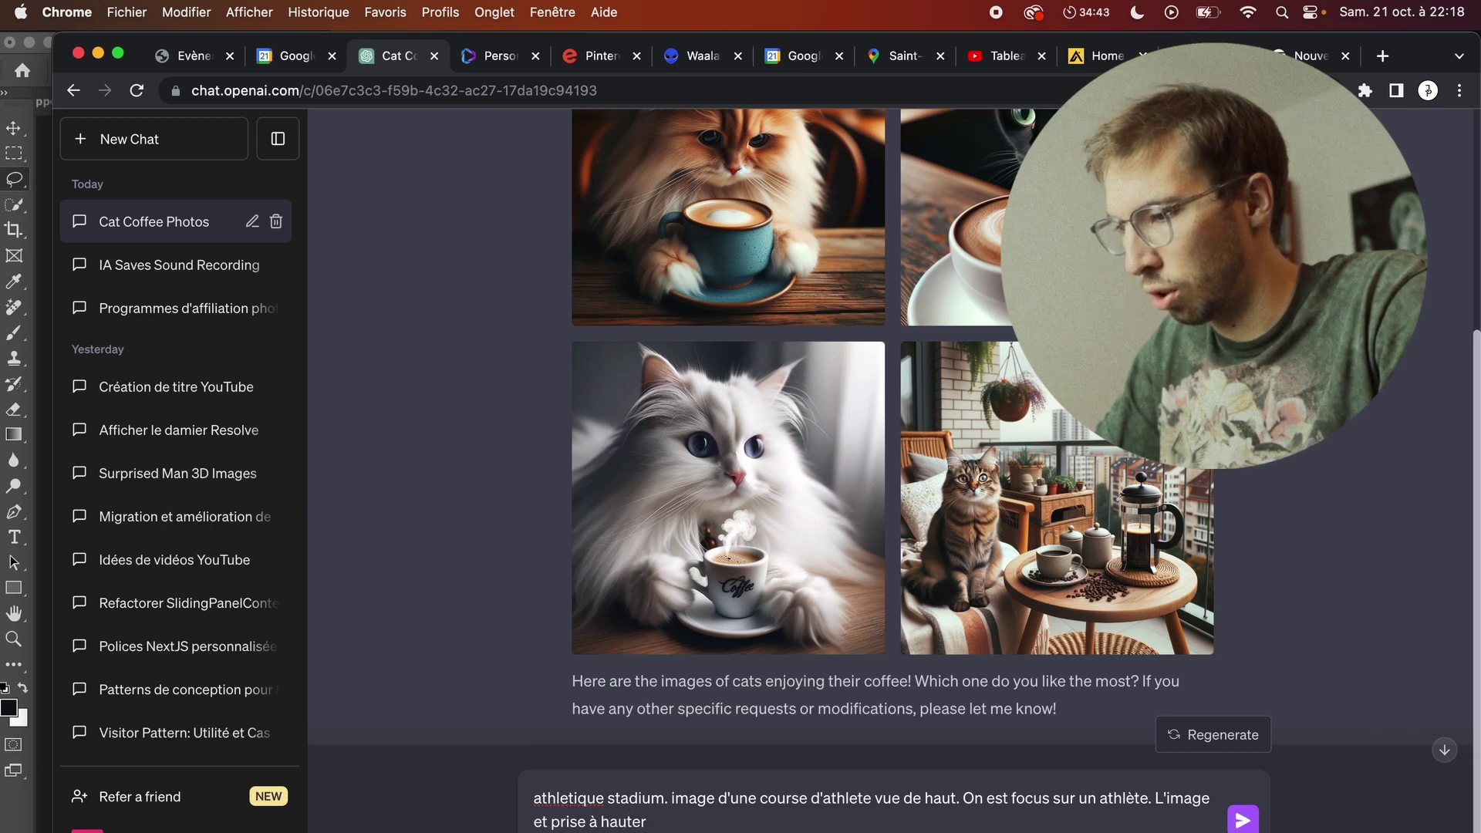
type("r")
type(" tete environ. on peut le voir")
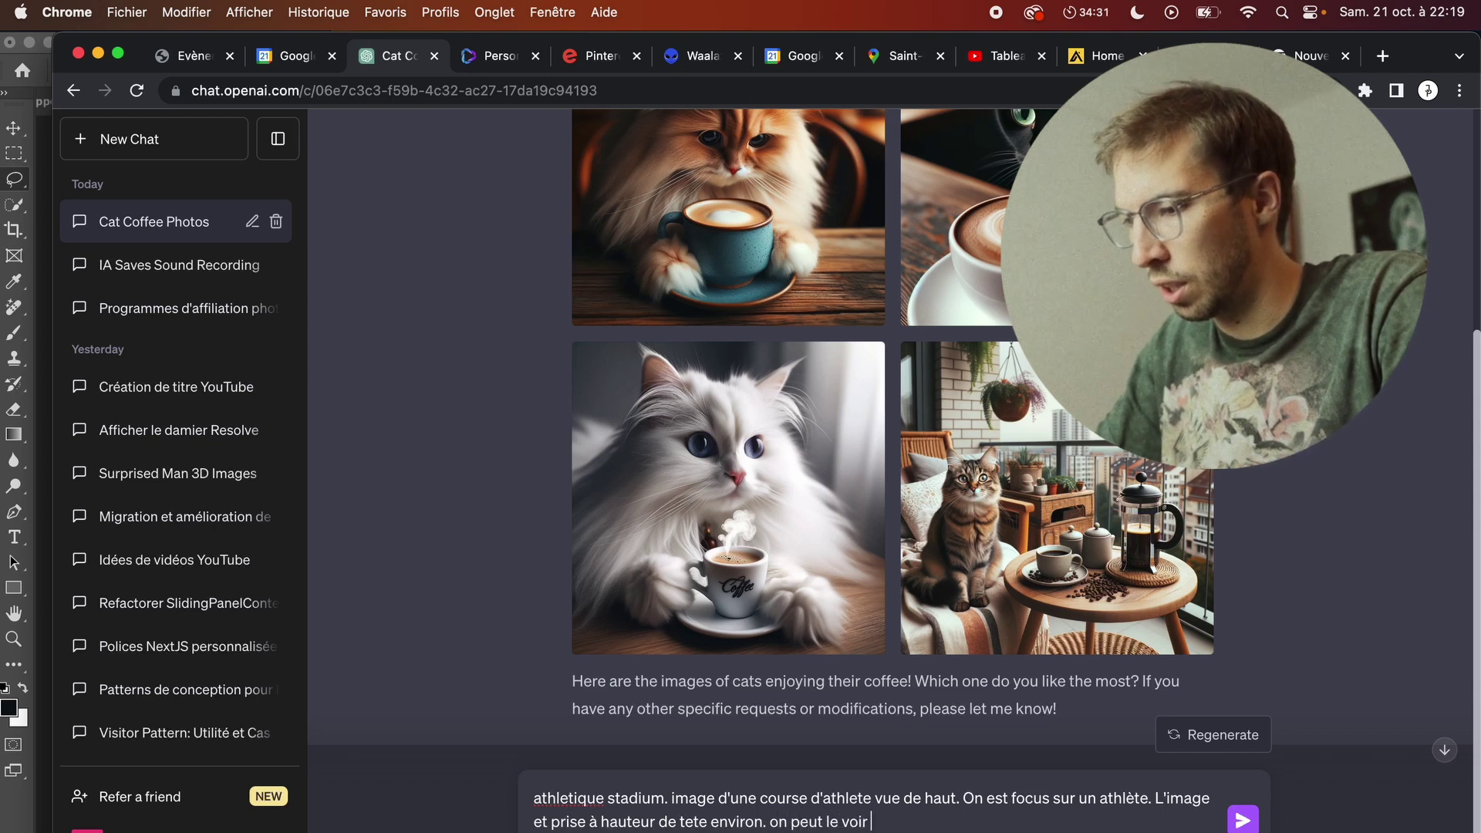
key("Return")
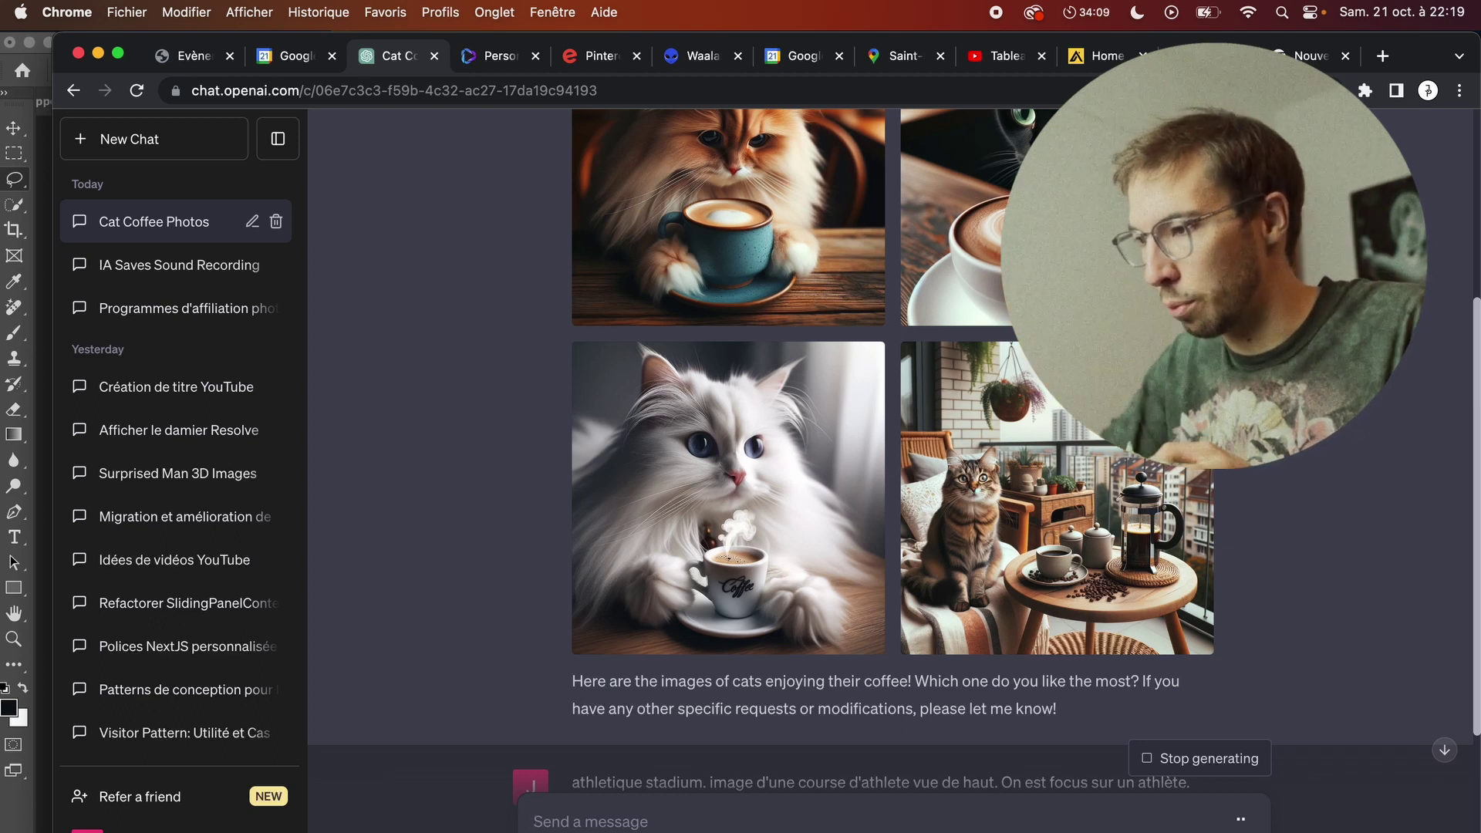
left_click(1443, 749)
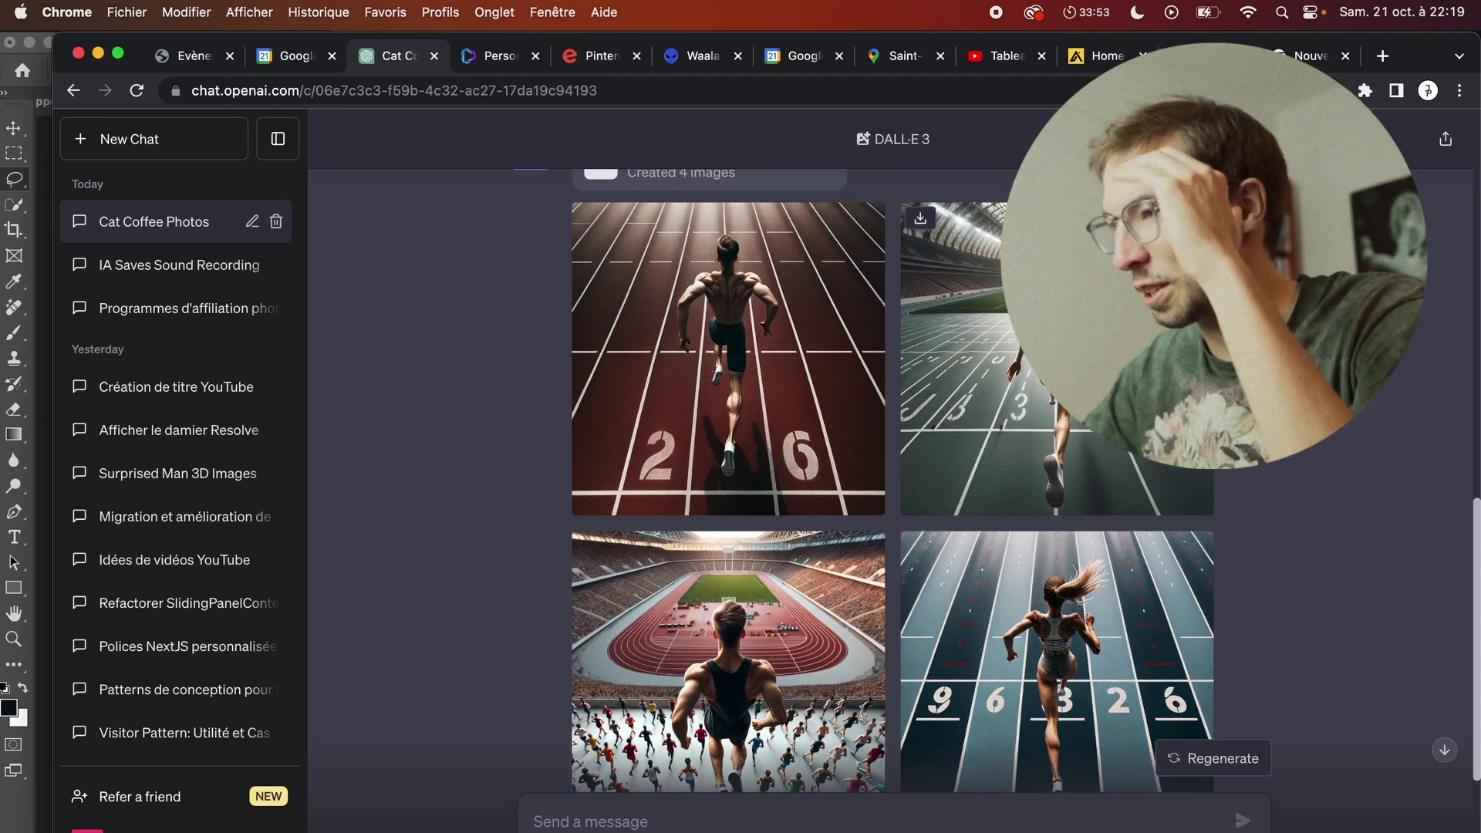
Step: View the generated female and male runner images full size in the lightbox
left_click(925, 393)
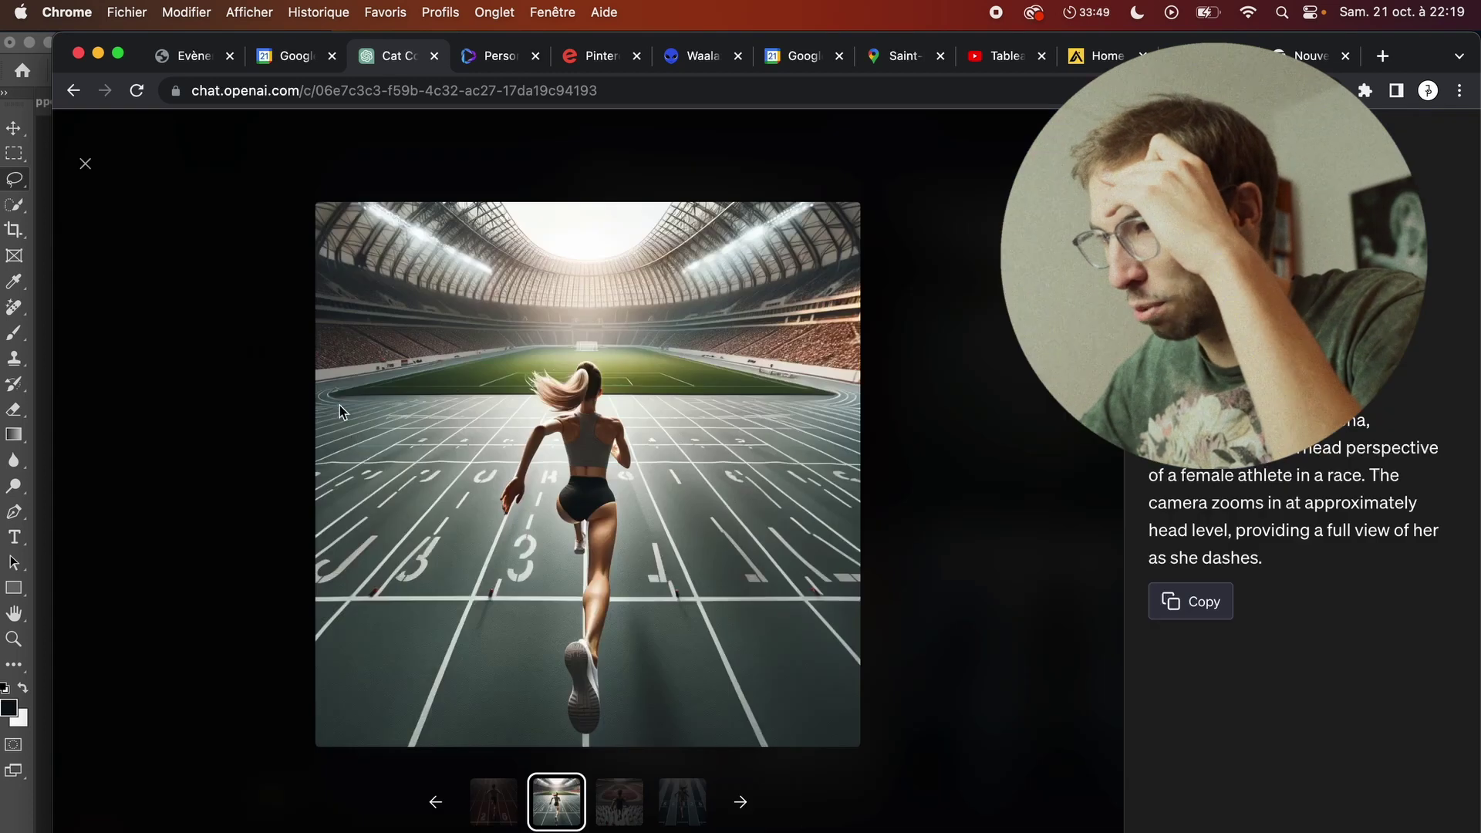
left_click(86, 167)
left_click(707, 365)
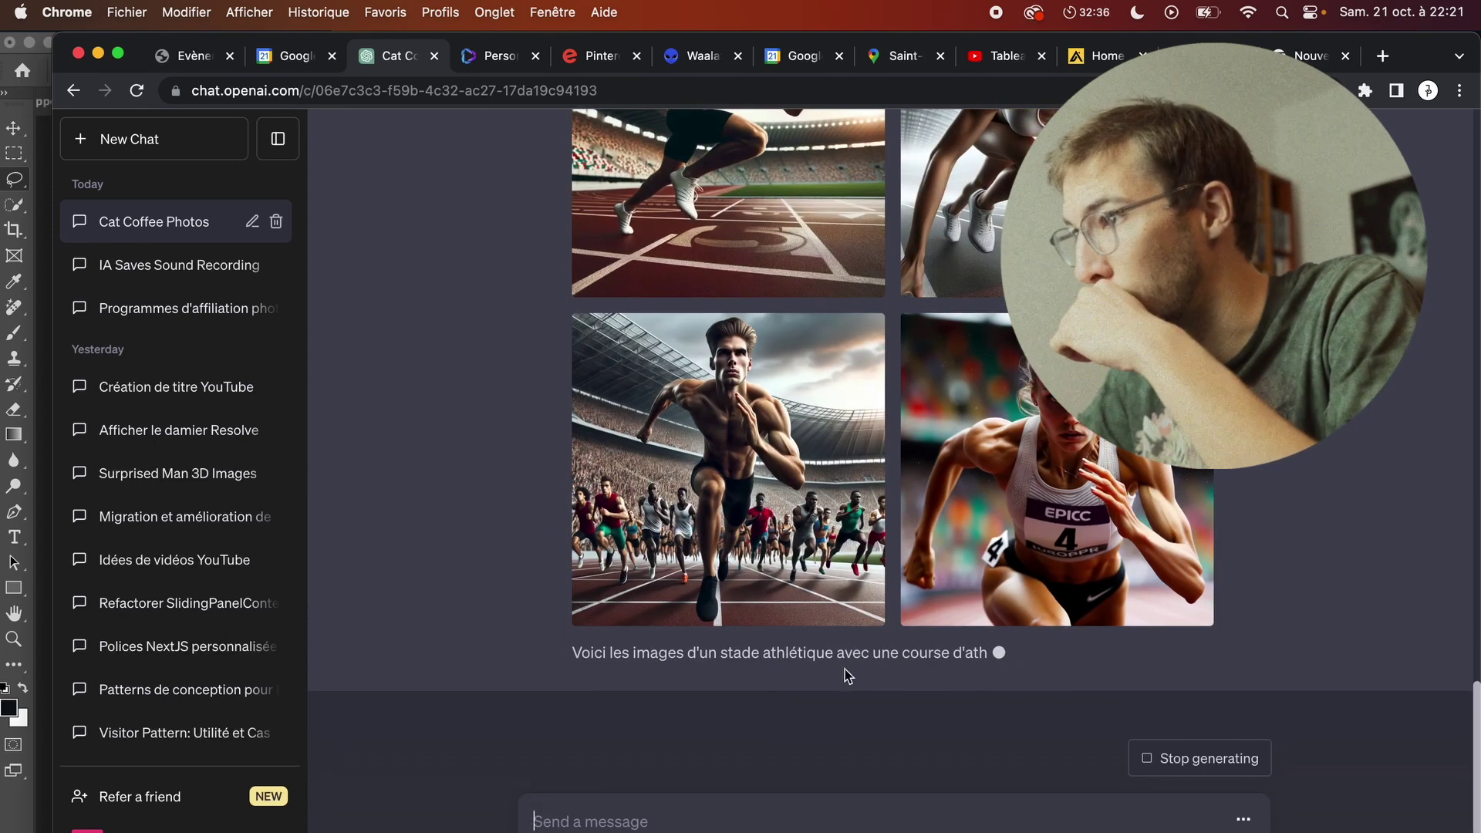
Step: Send the follow-up asking for a view just above the runner's head, then switch to Photoshop
scroll(1022, 565, "up", 3)
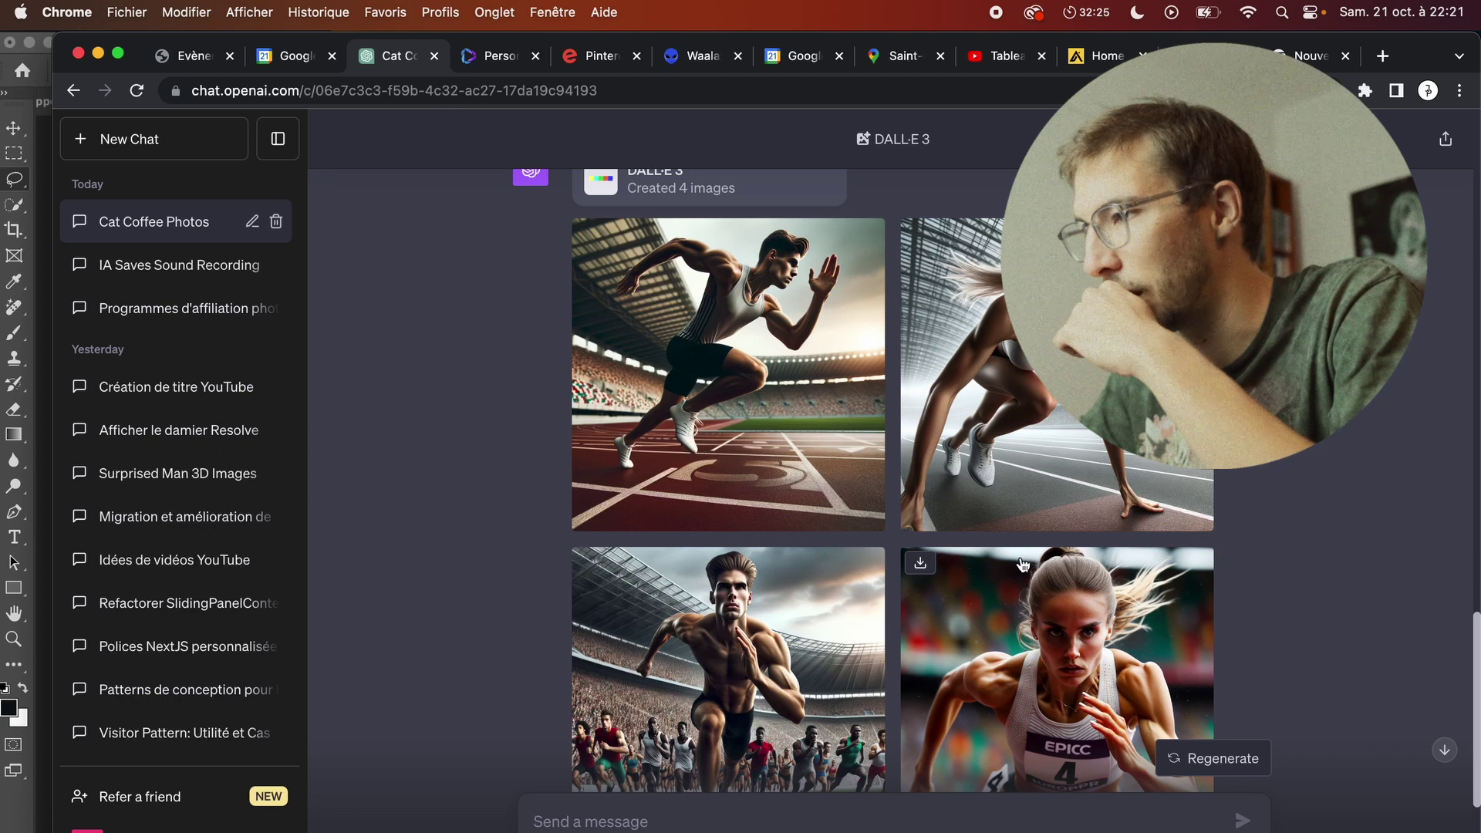
scroll(1022, 565, "up", 2)
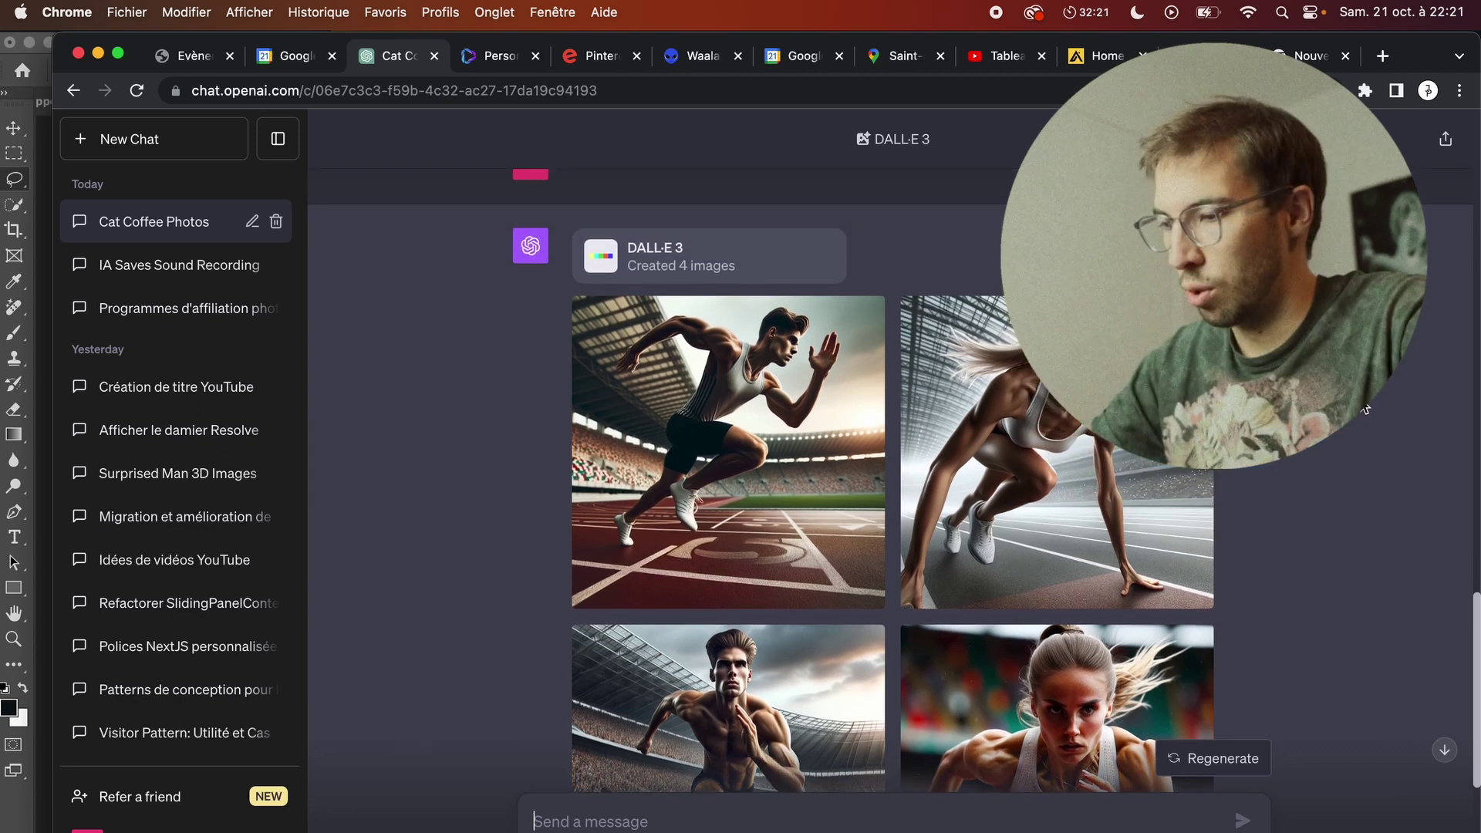
type("ok")
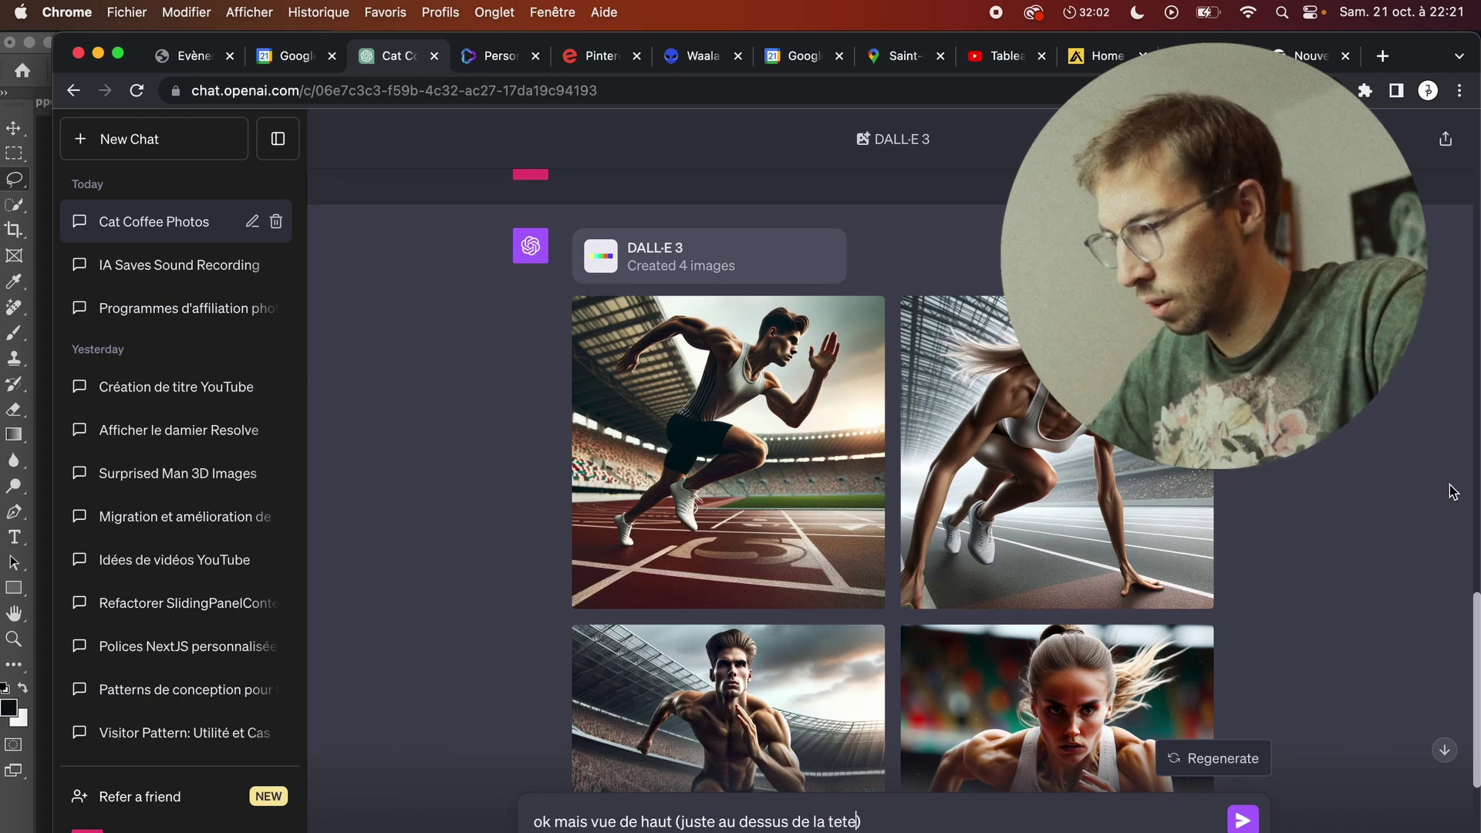
key("Return")
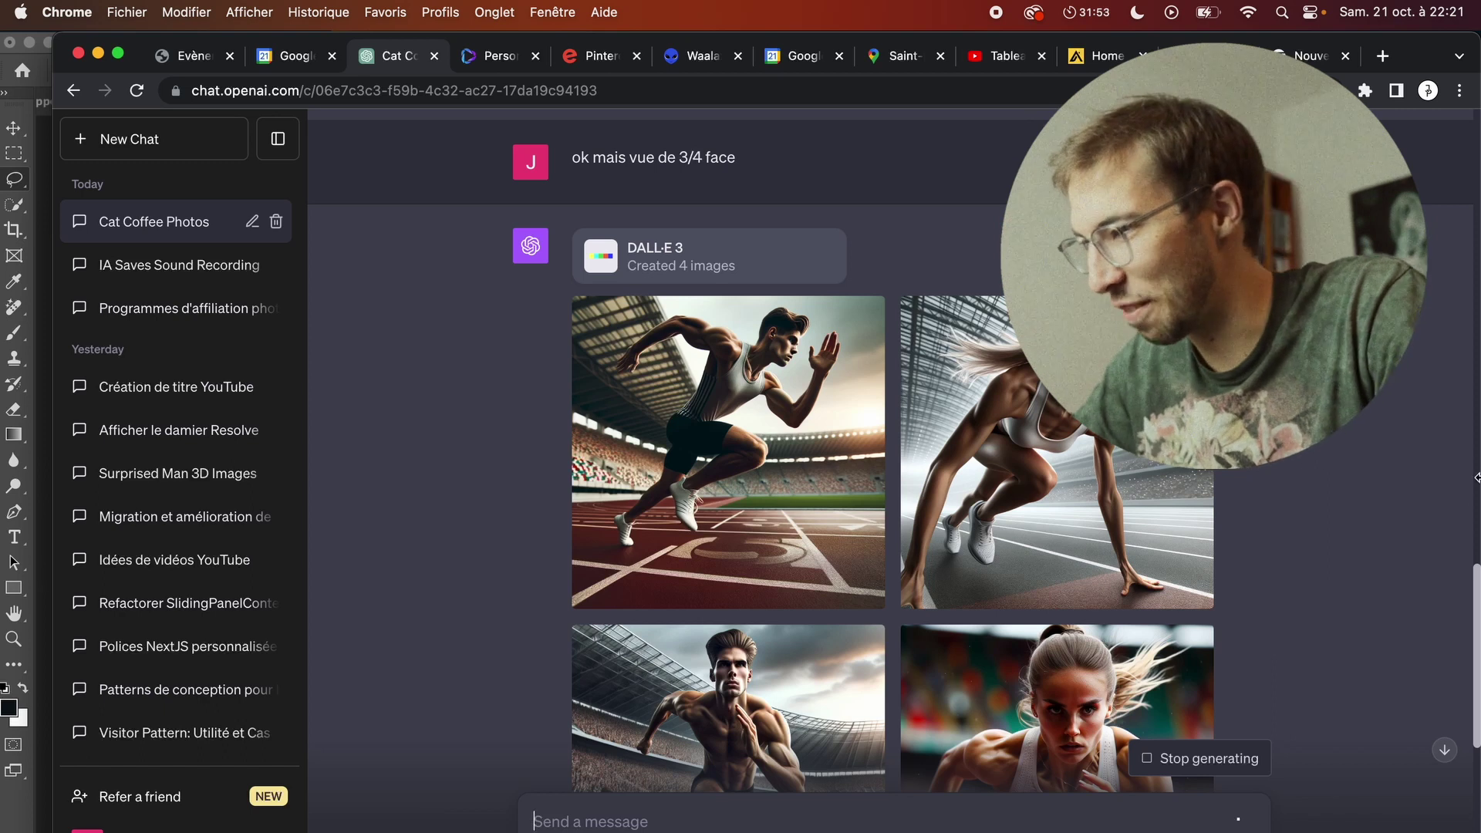
key("super+Tab")
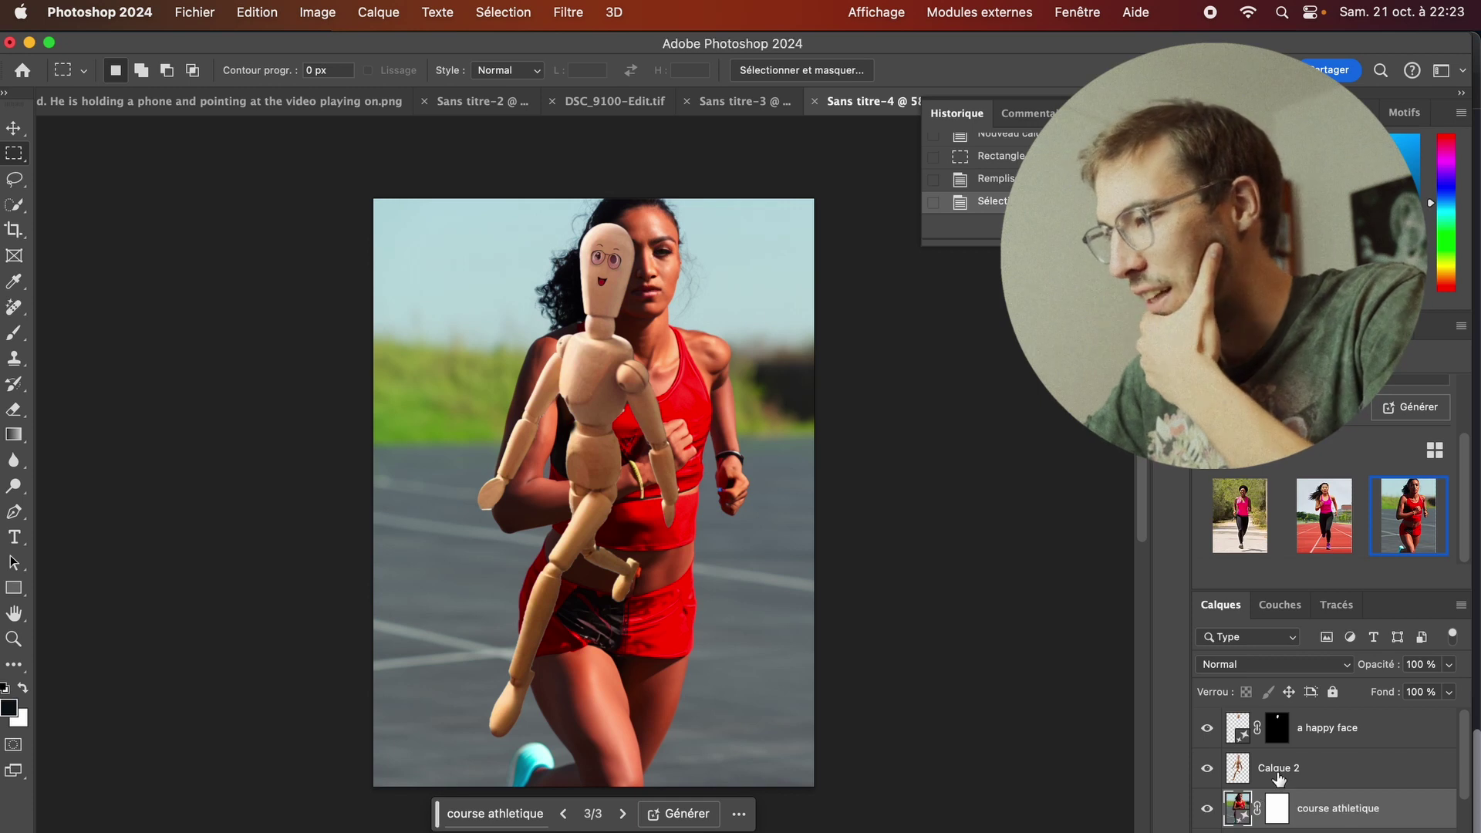
Step: Merge the mannequin layer Calque 2 into the happy face layer
scroll(1279, 778, "down", 1)
left_click(1277, 767)
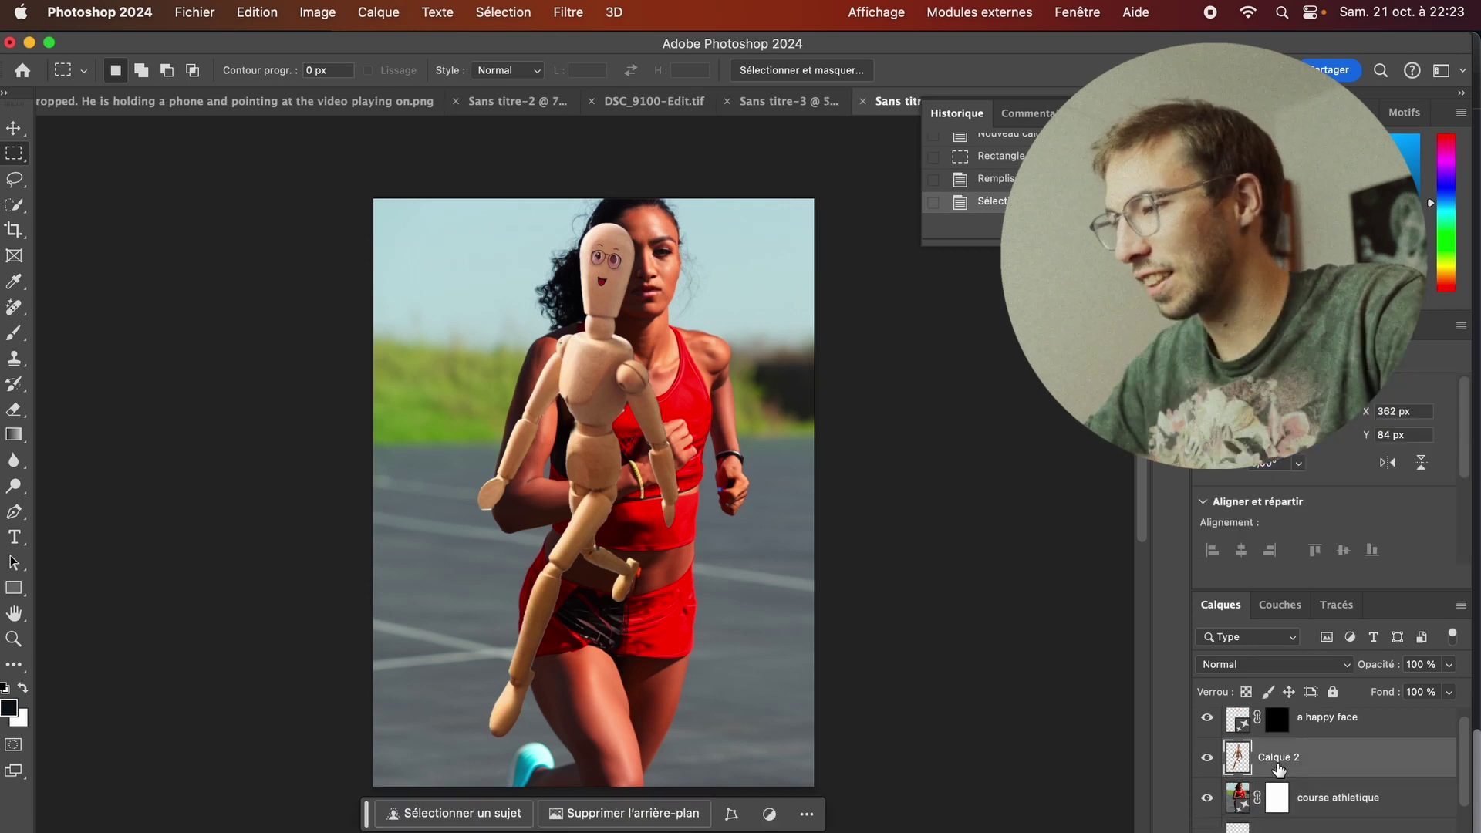
scroll(1338, 735, "up", 1)
left_click(1207, 807)
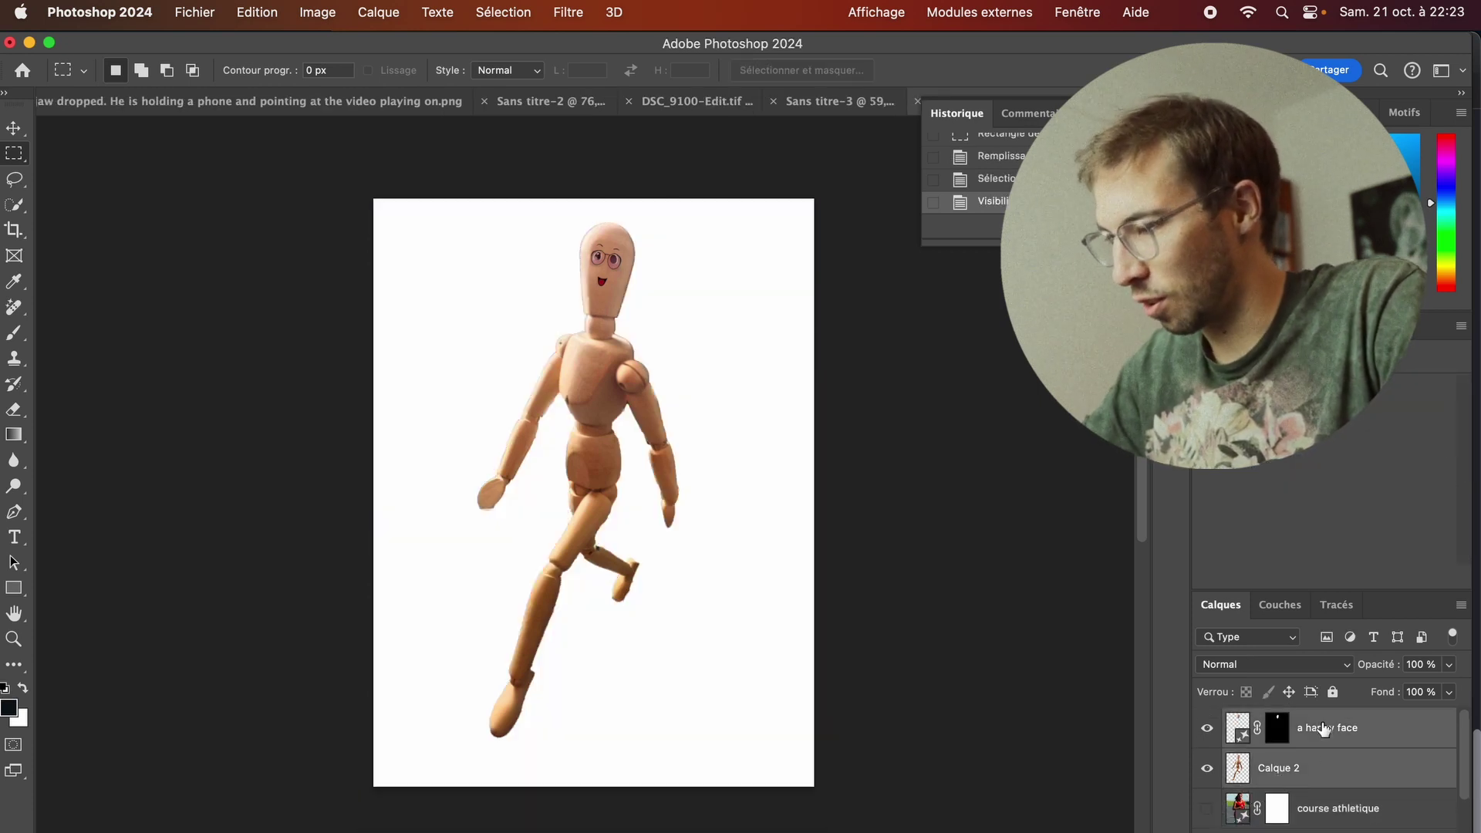
right_click(1324, 727)
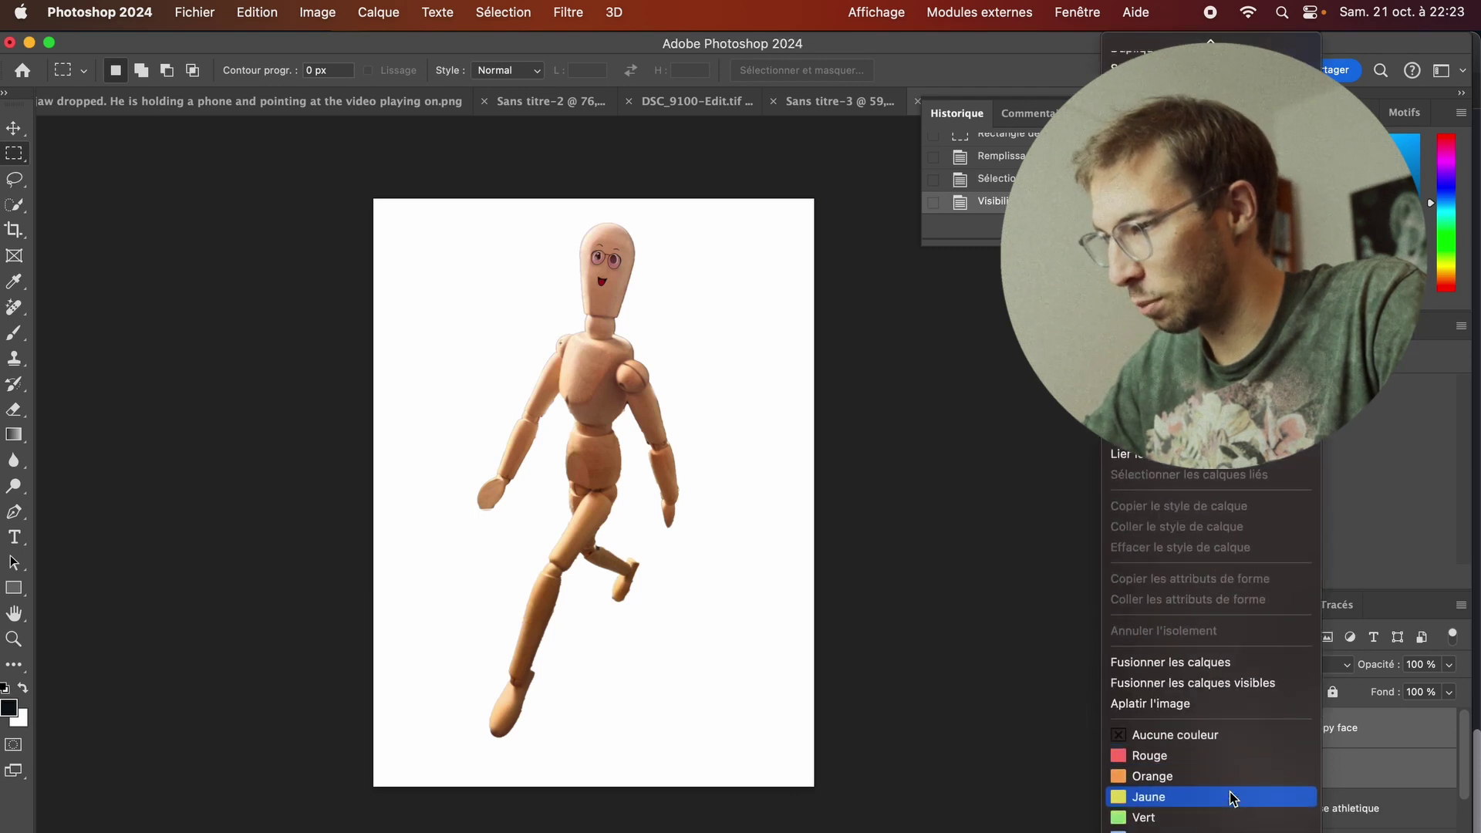
left_click(1220, 662)
left_click(1207, 767)
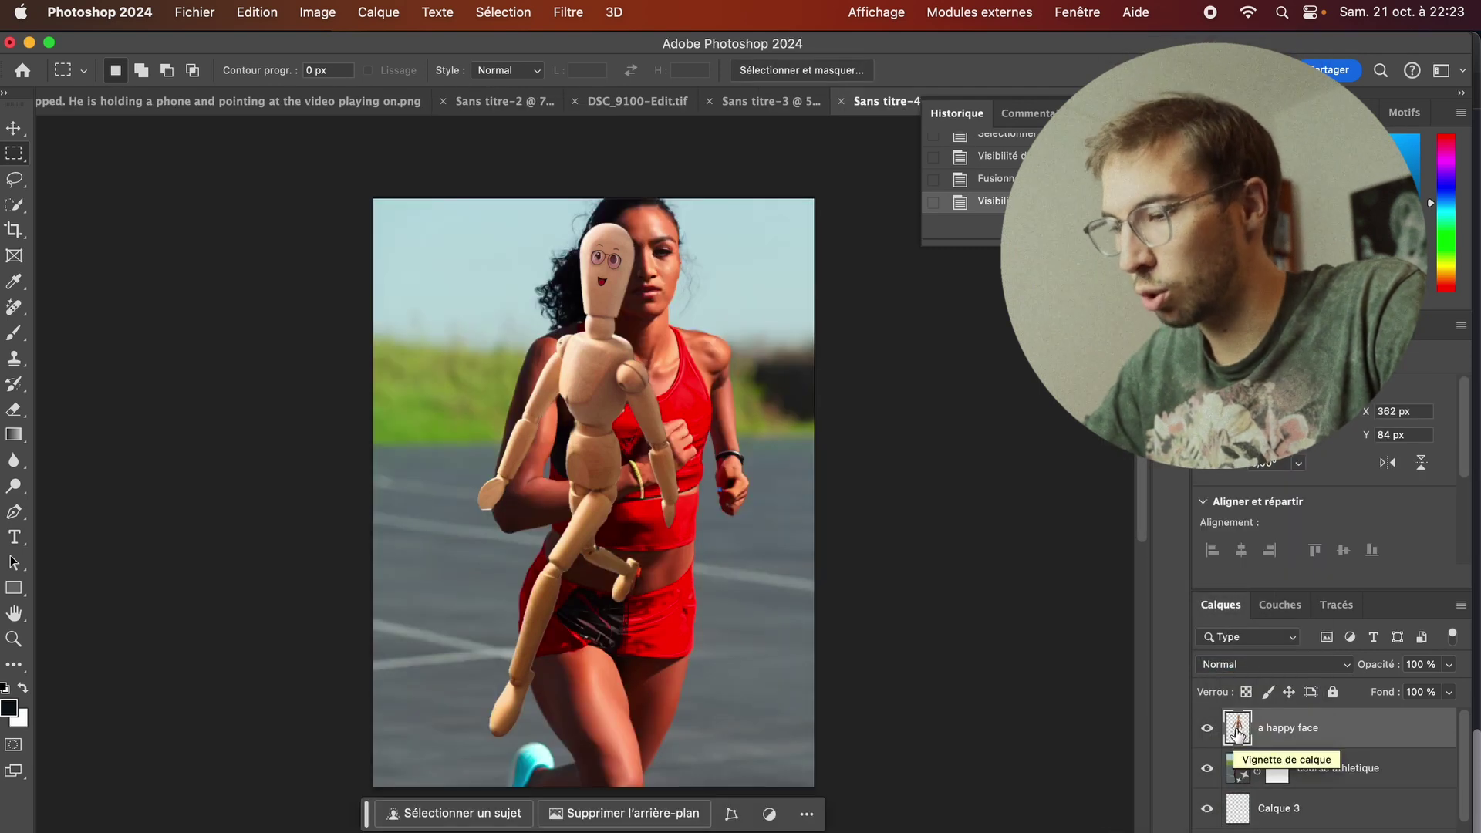
Step: Hide the course athletique layer, load the mannequin outline and invert the selection
left_click(1212, 768)
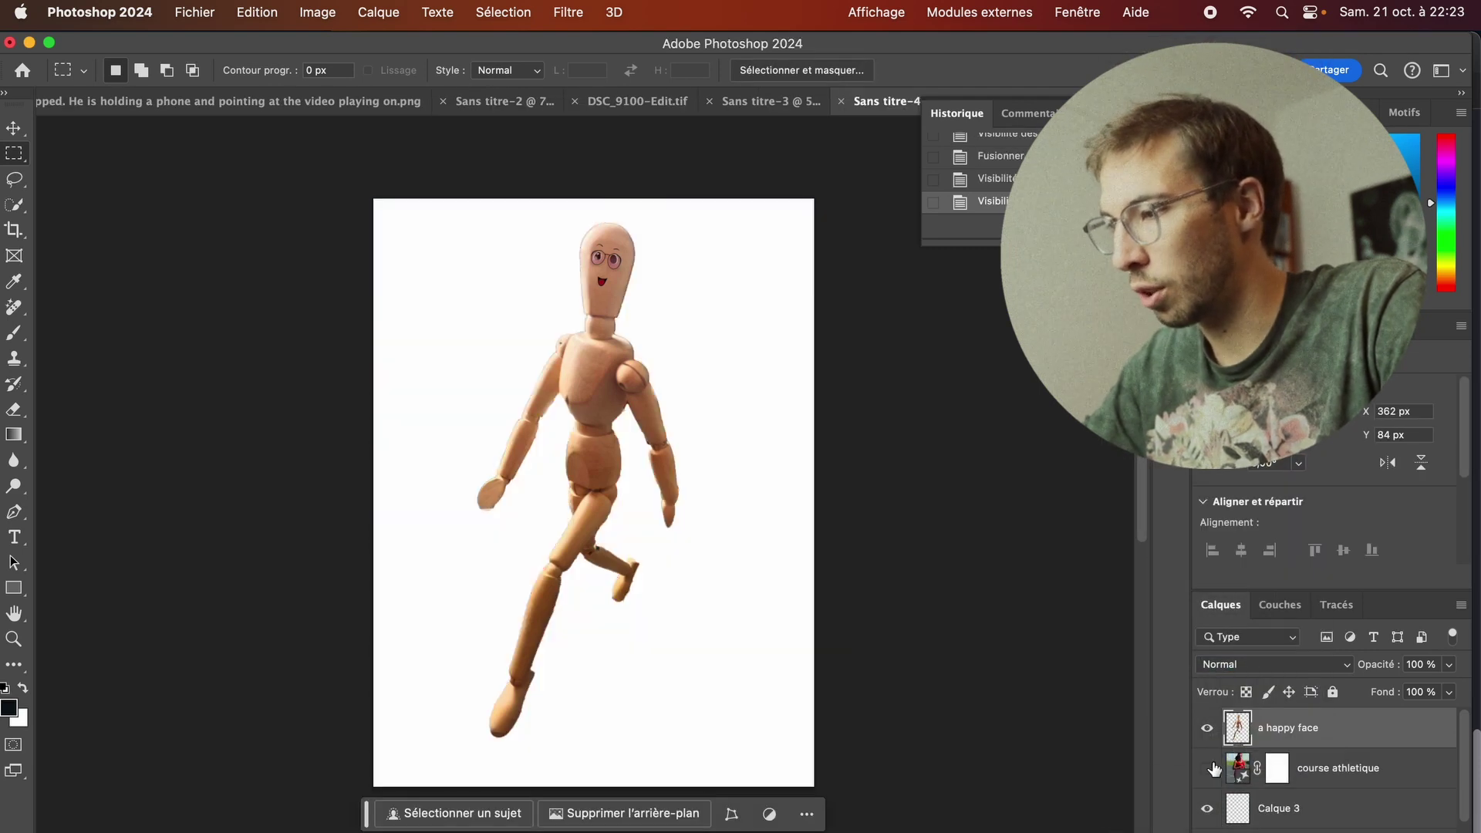
left_click(1239, 731, "super")
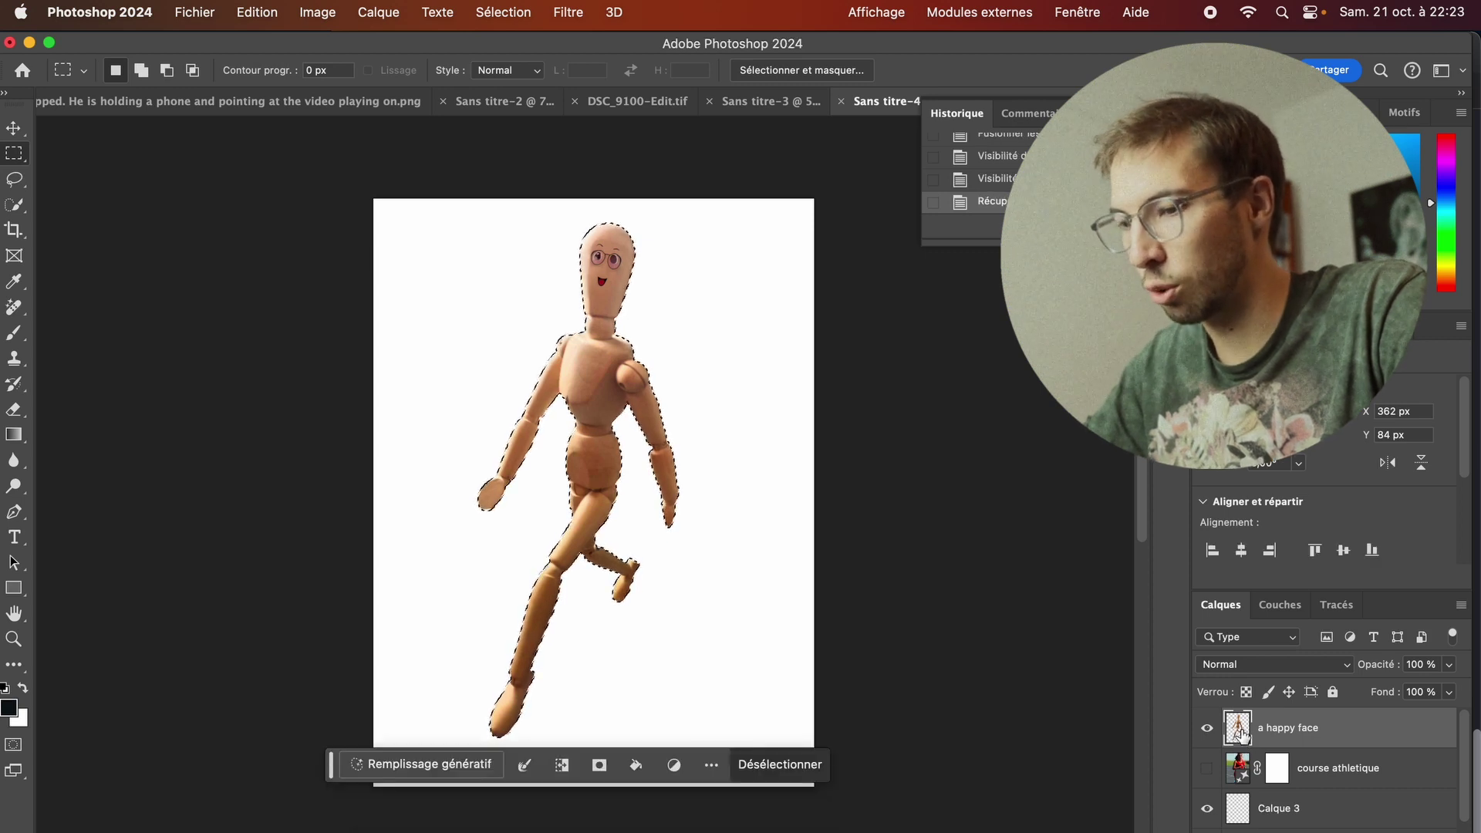
key("super+shift+i")
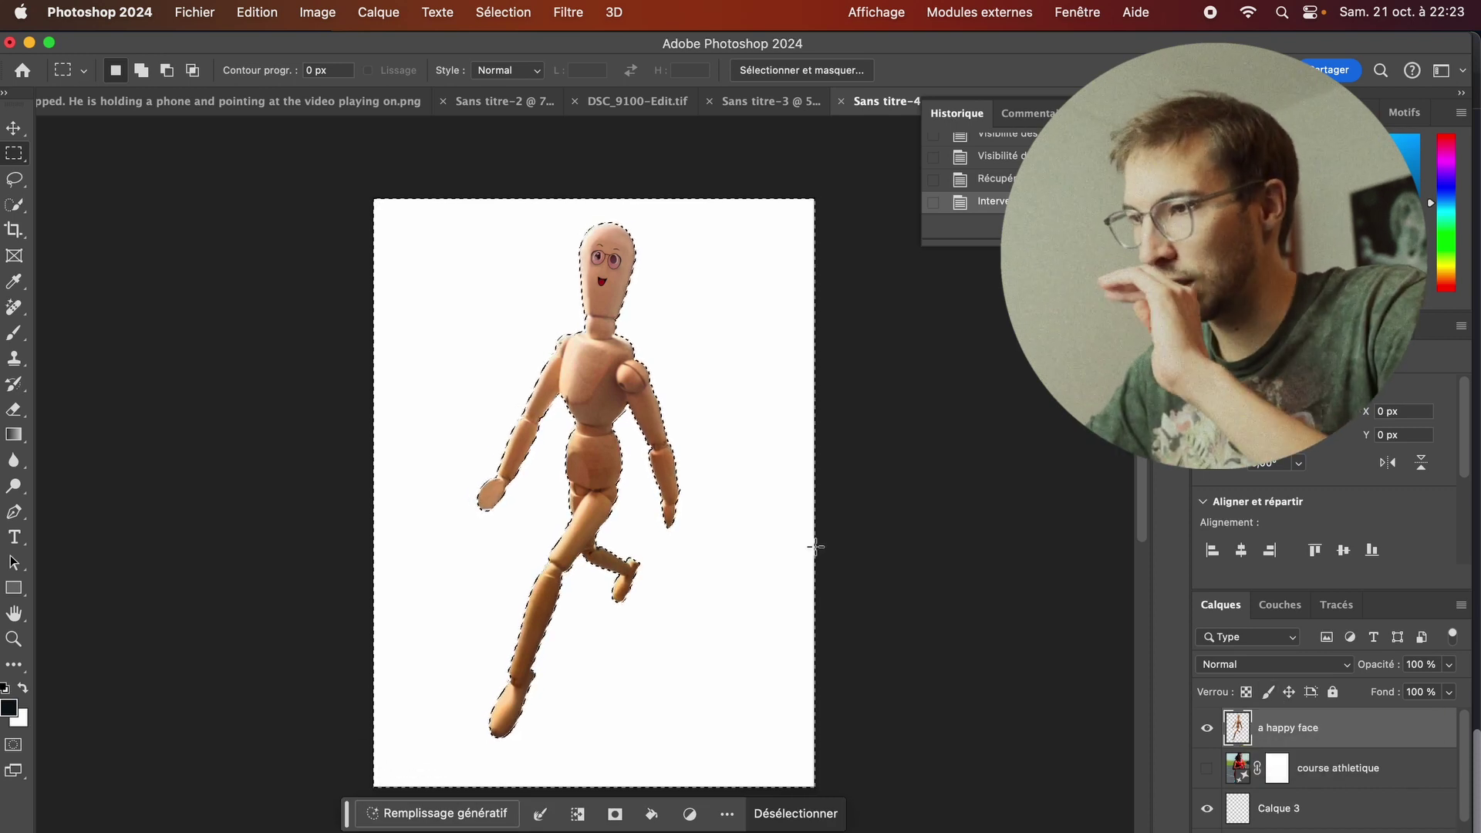
Step: Generative-fill the background around the mannequin and keep the first, brown variant
left_click(442, 813)
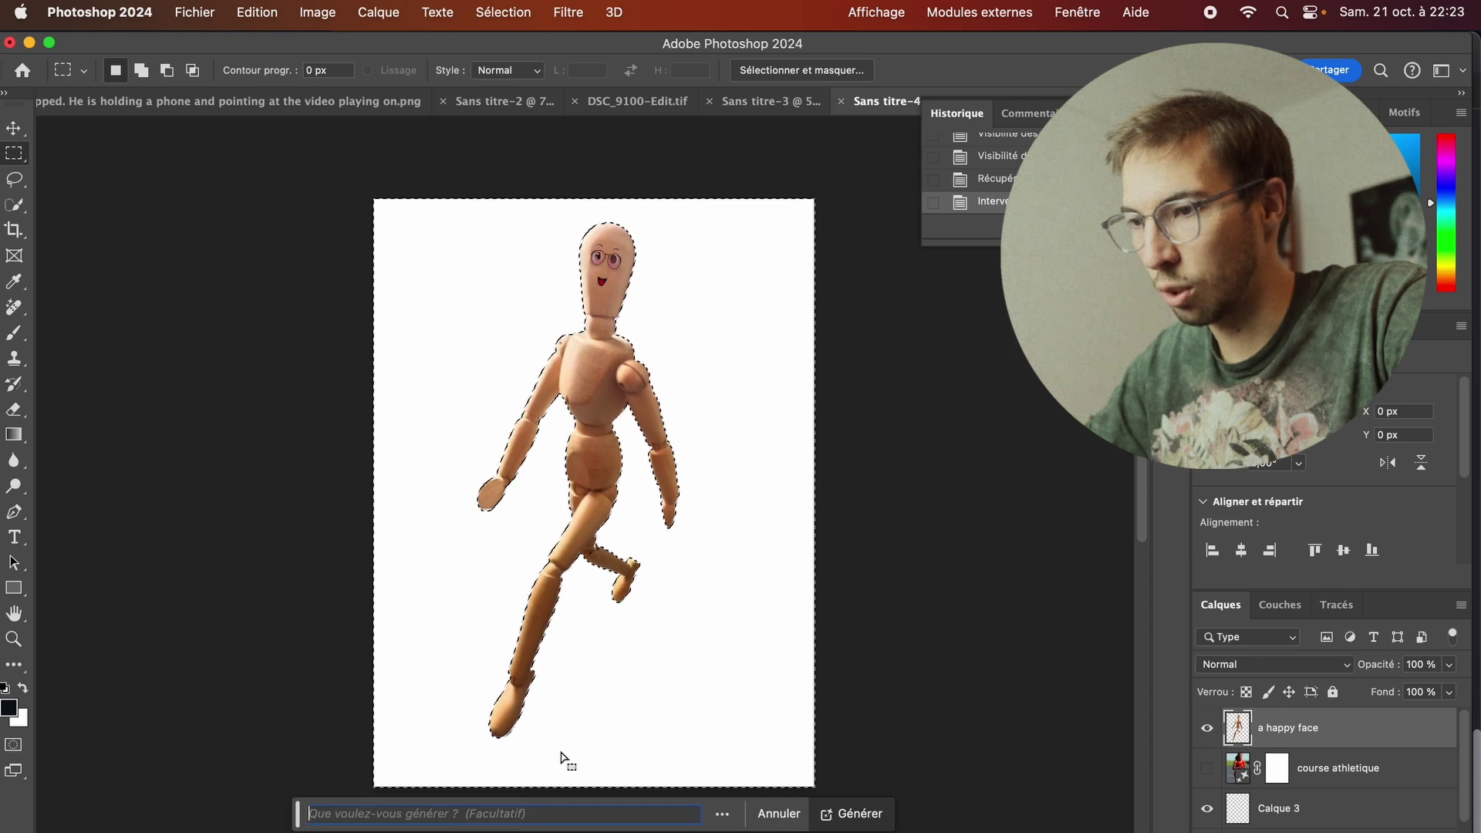
type("co")
left_click(851, 814)
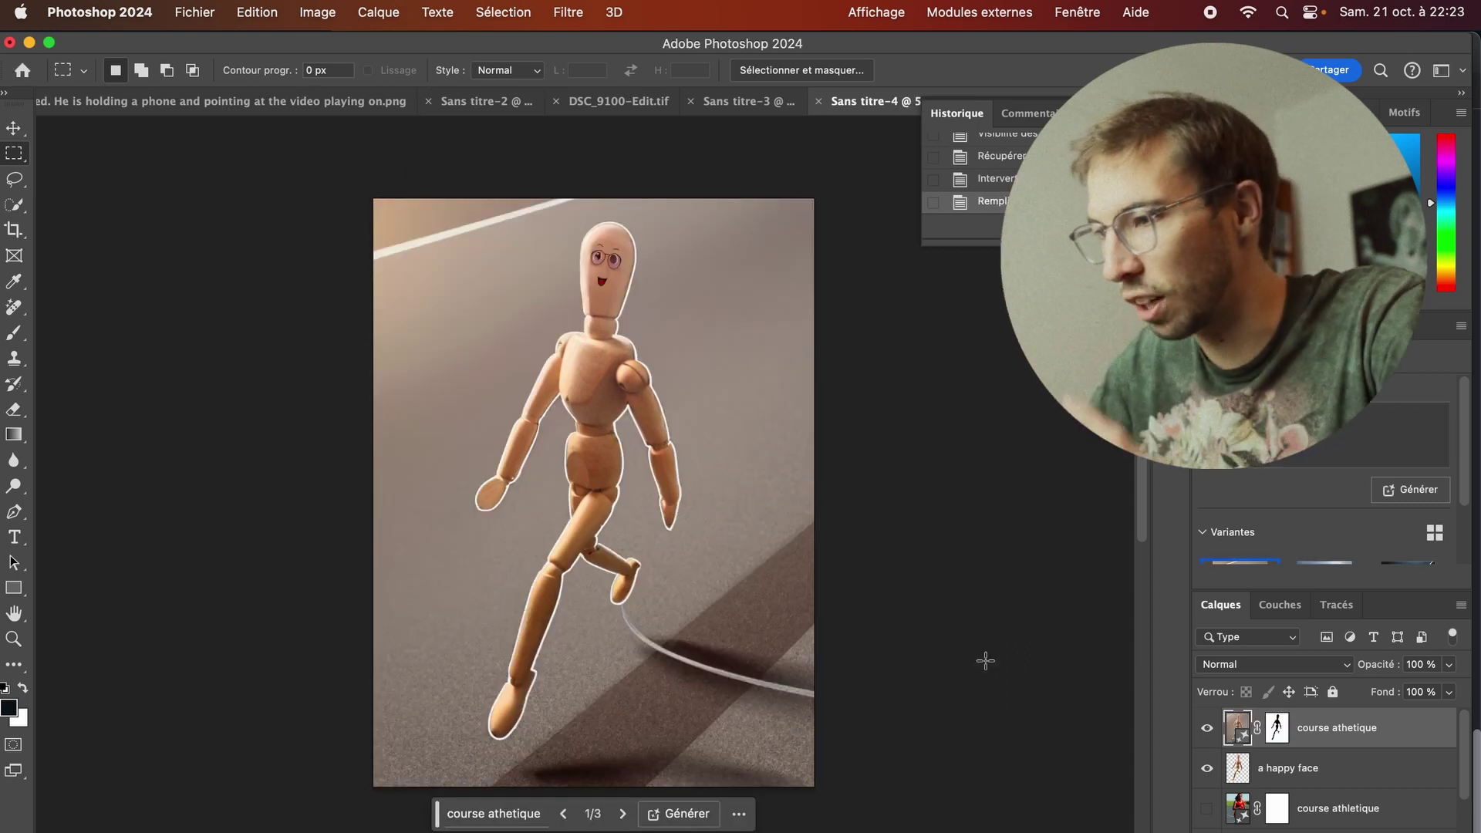
scroll(1217, 725, "down", 1)
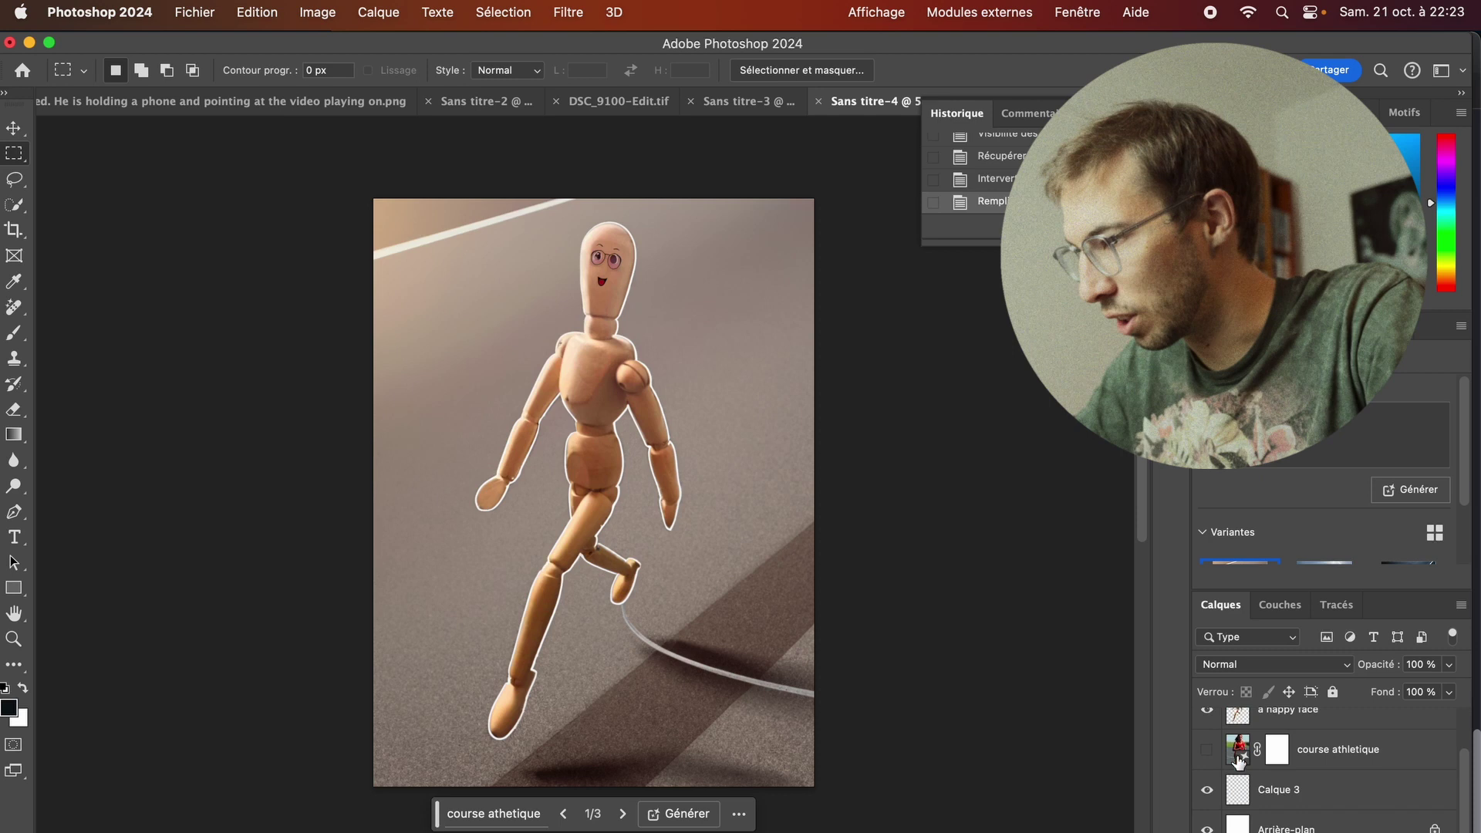
scroll(1407, 532, "down", 2)
left_click(1407, 515)
left_click(1228, 522)
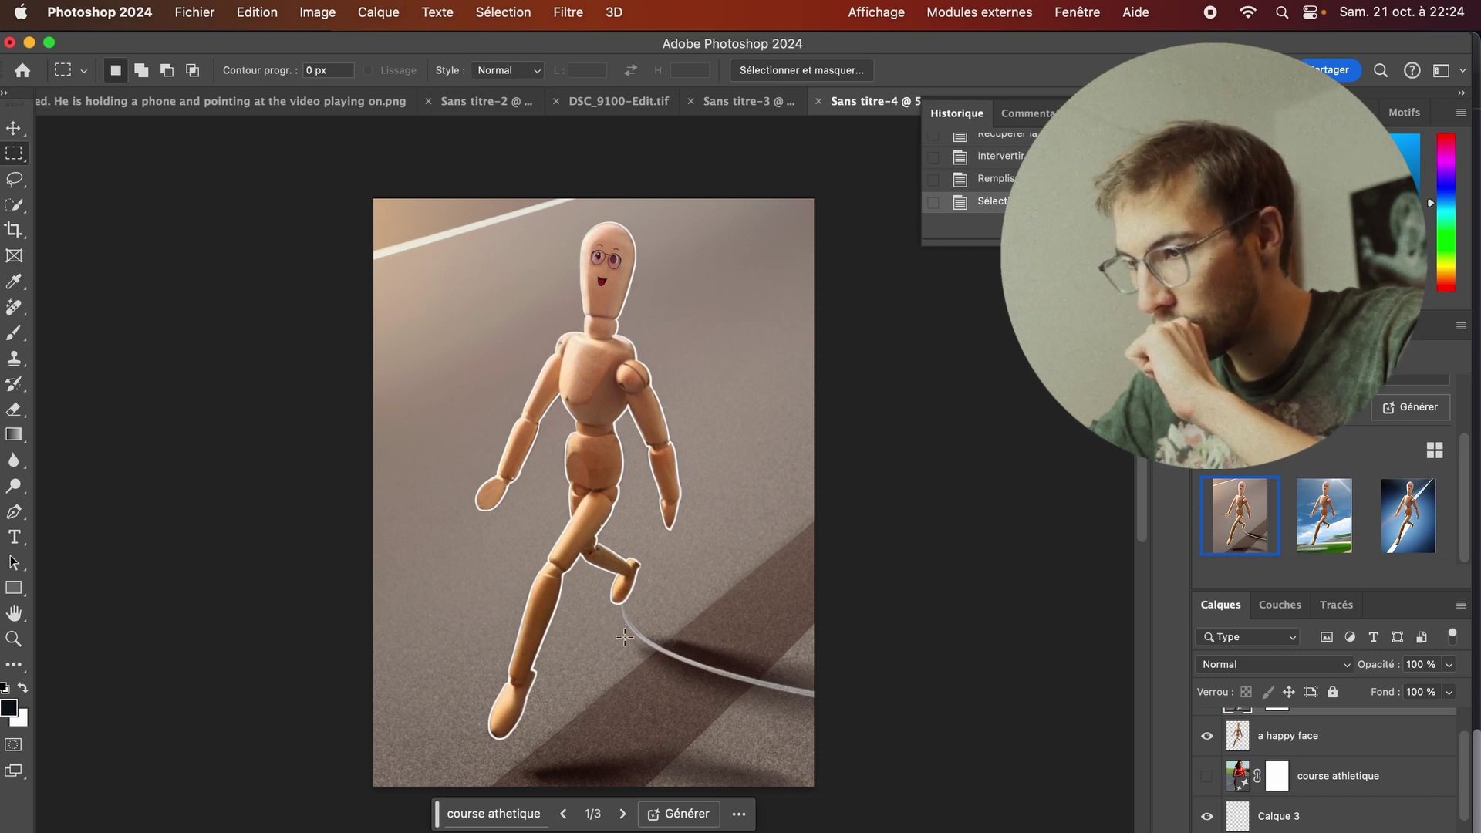
Step: Toggle the new background on and off to compare, and select its layer mask
scroll(1304, 750, "up", 1)
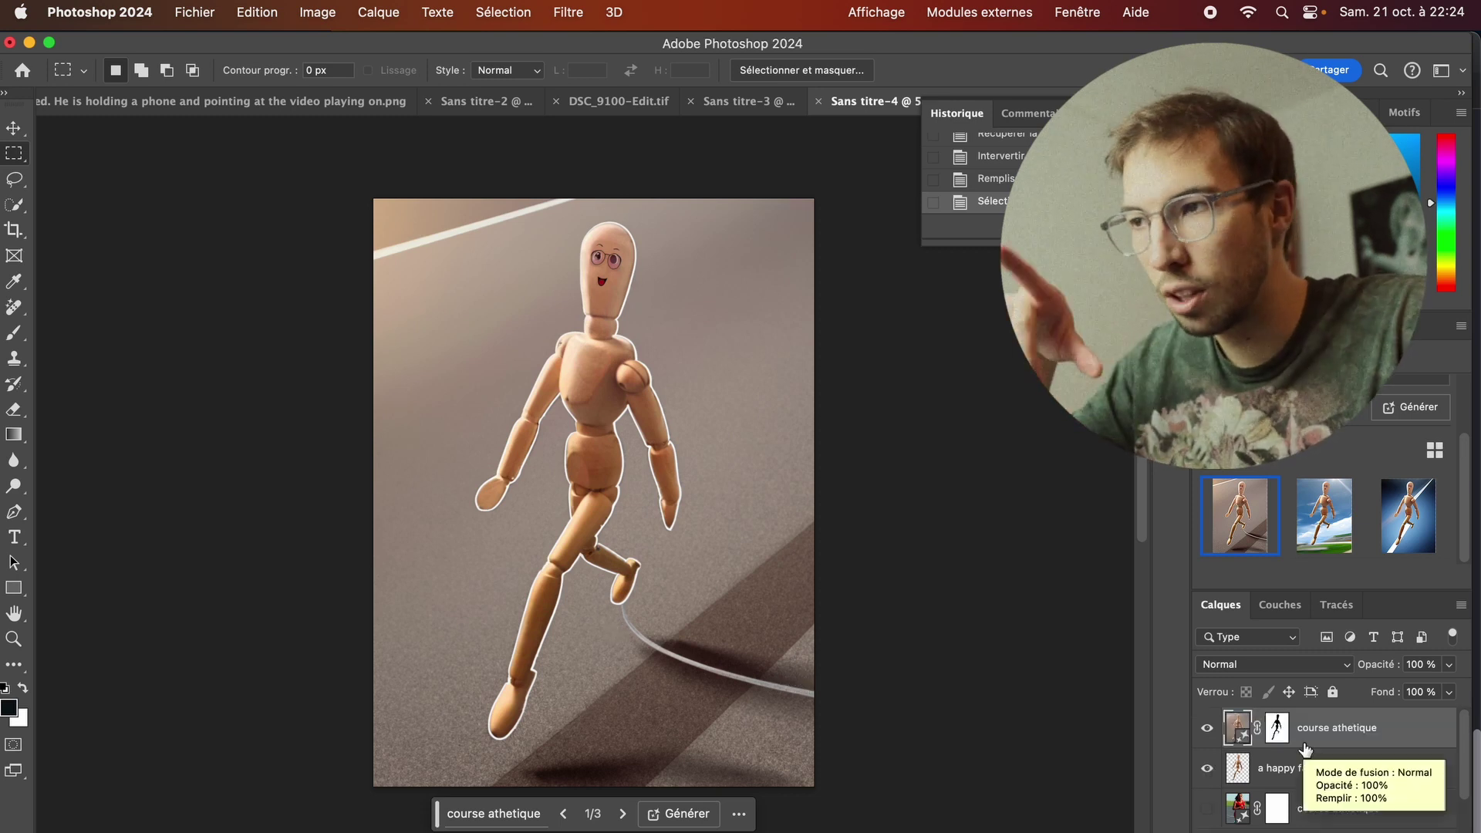
left_click(1207, 727)
left_click(1207, 727)
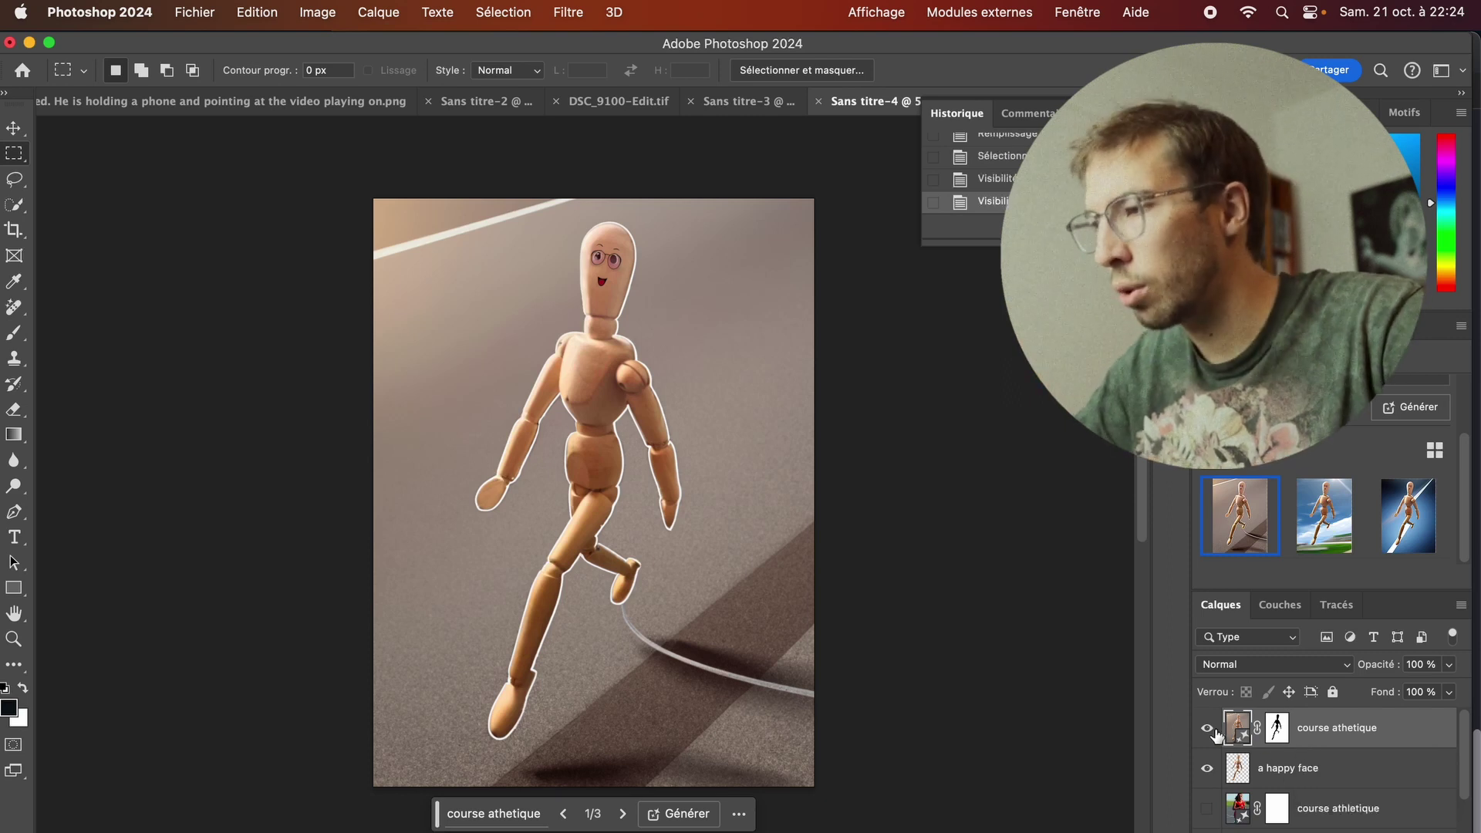
left_click(1278, 728)
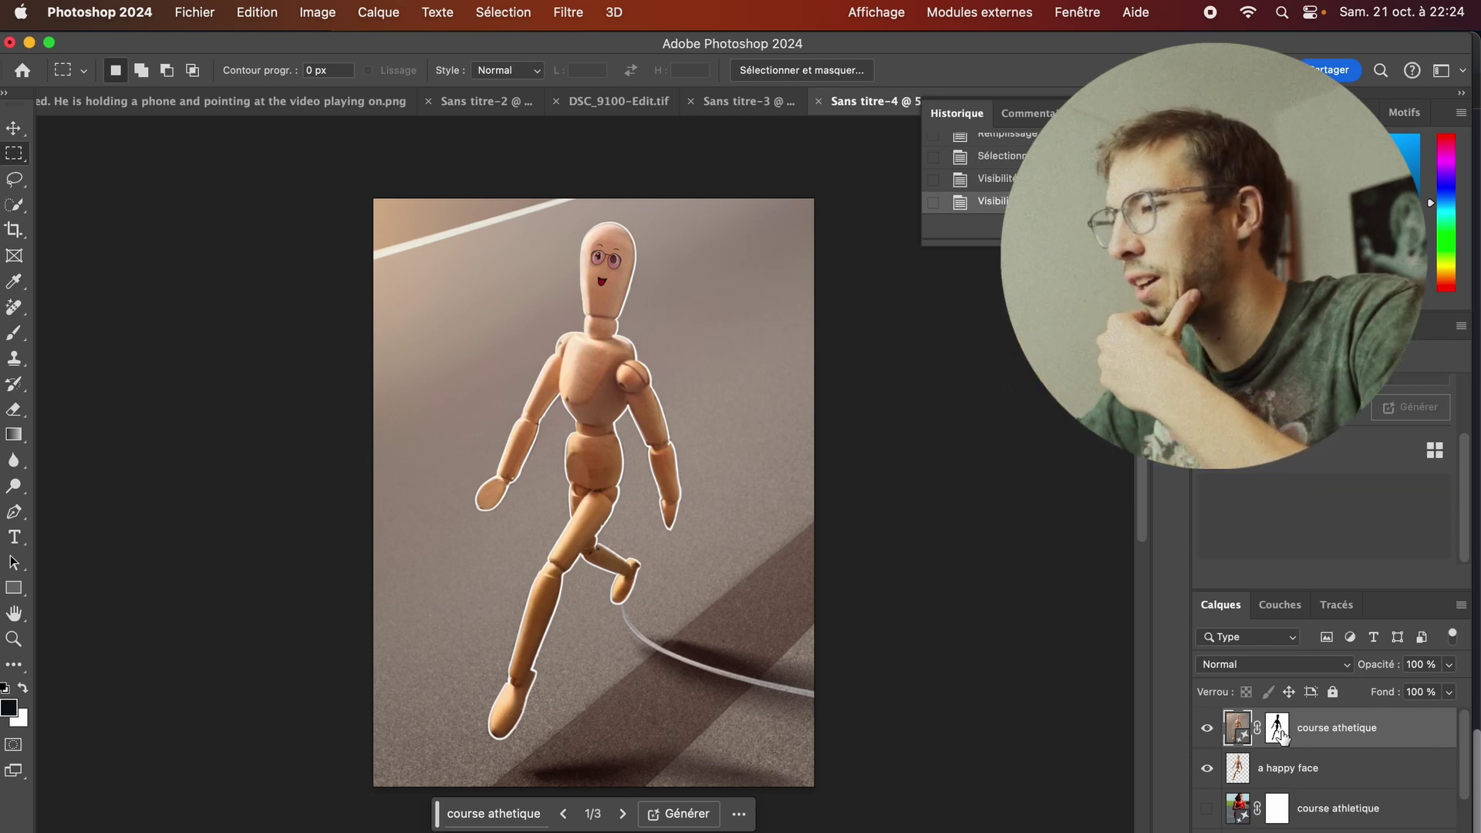
left_click(1206, 727)
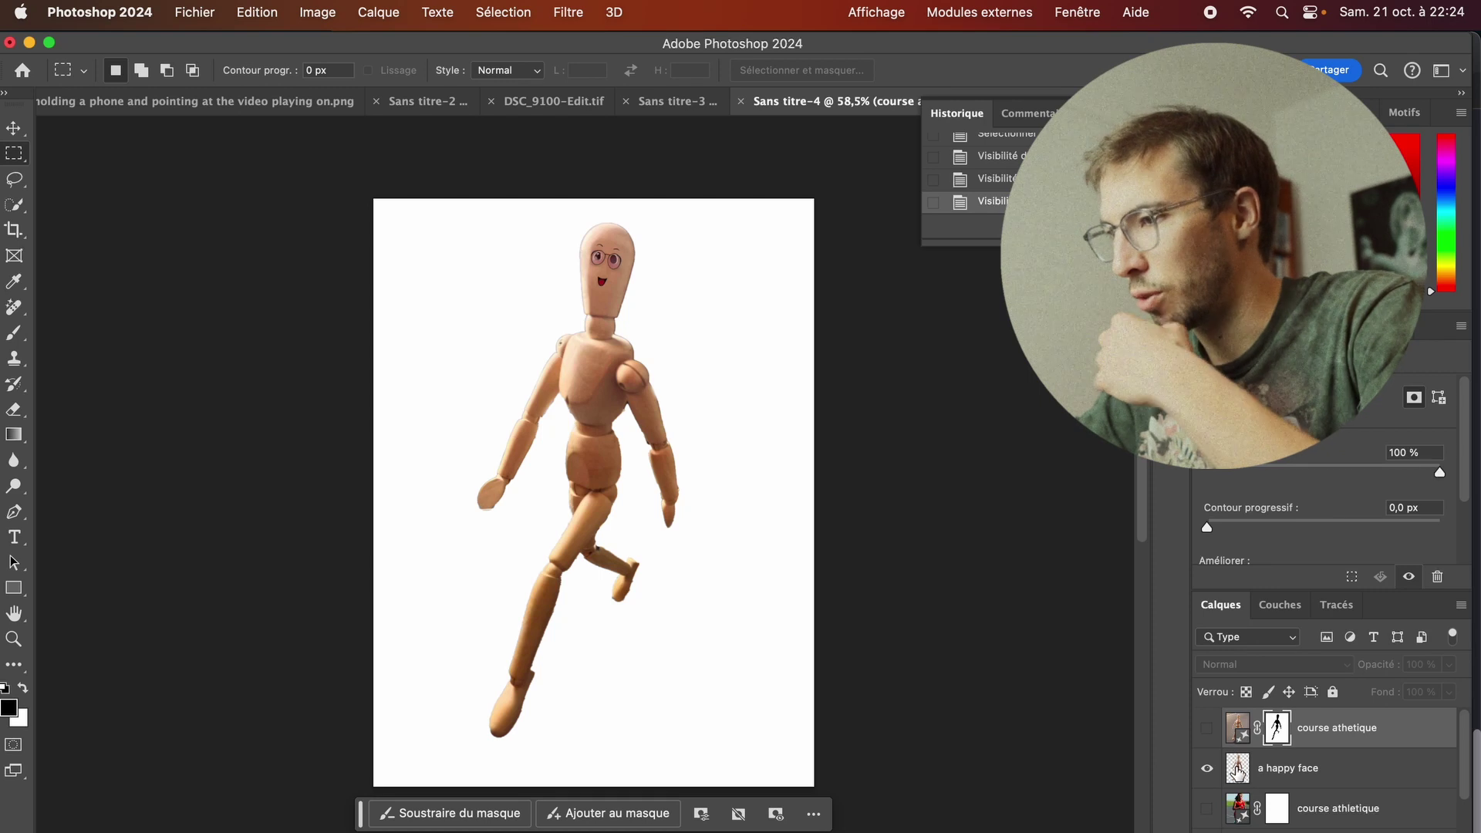
Step: Load the saved mannequin selection, try growing and transforming it, then cancel the transform
left_click(1236, 768, "ctrl")
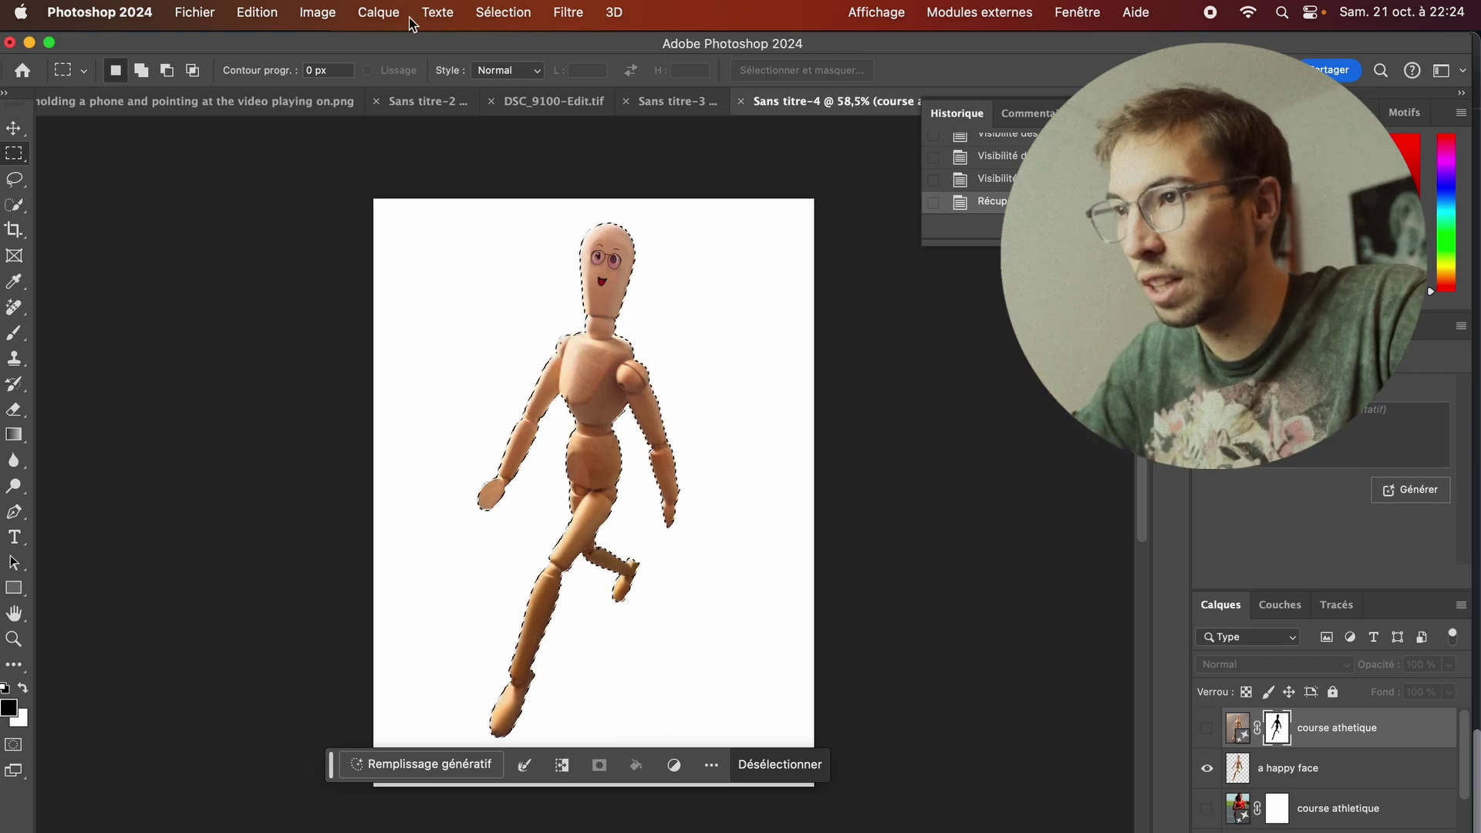
left_click(492, 21)
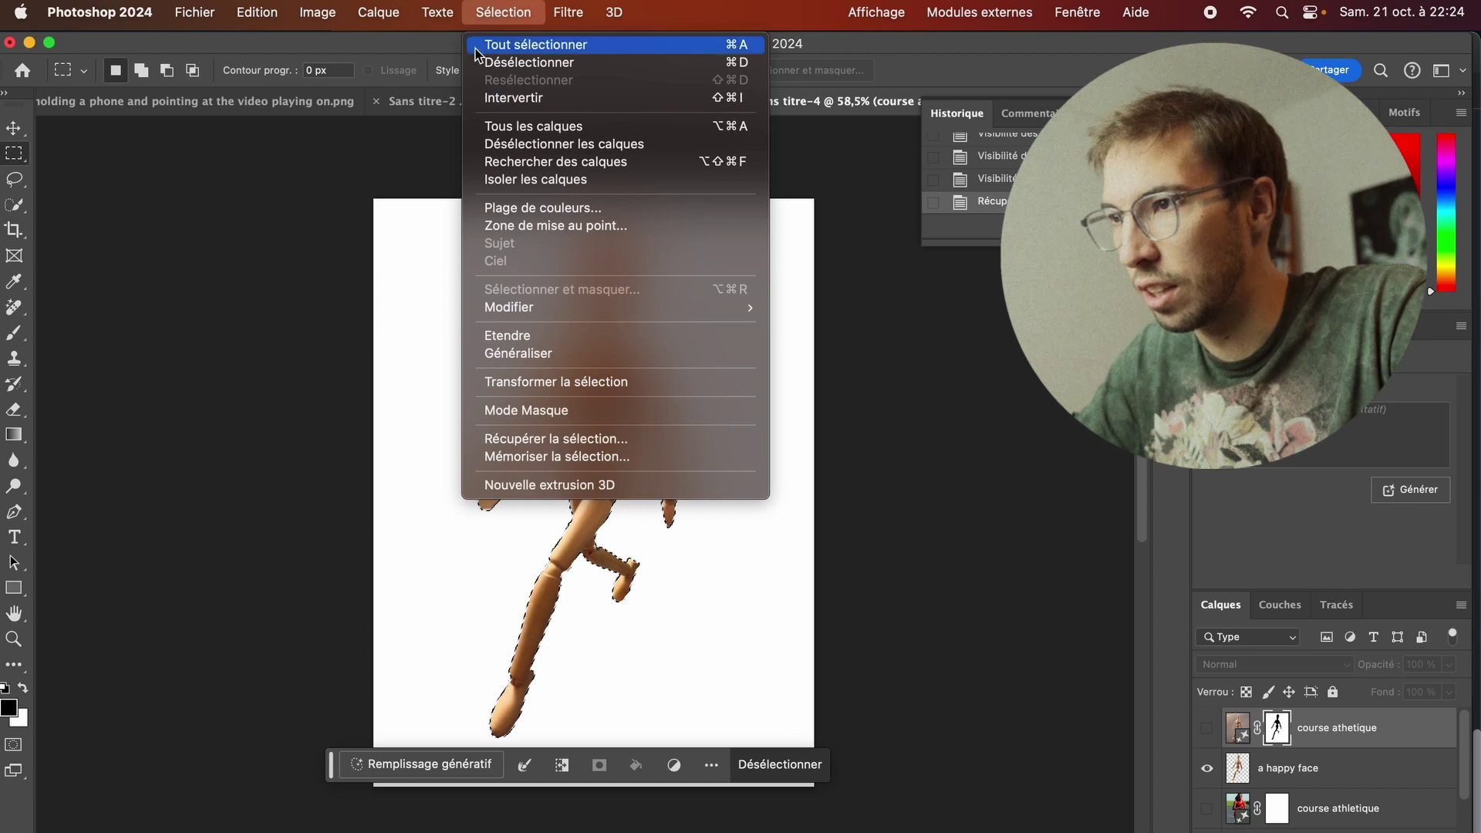
left_click(542, 337)
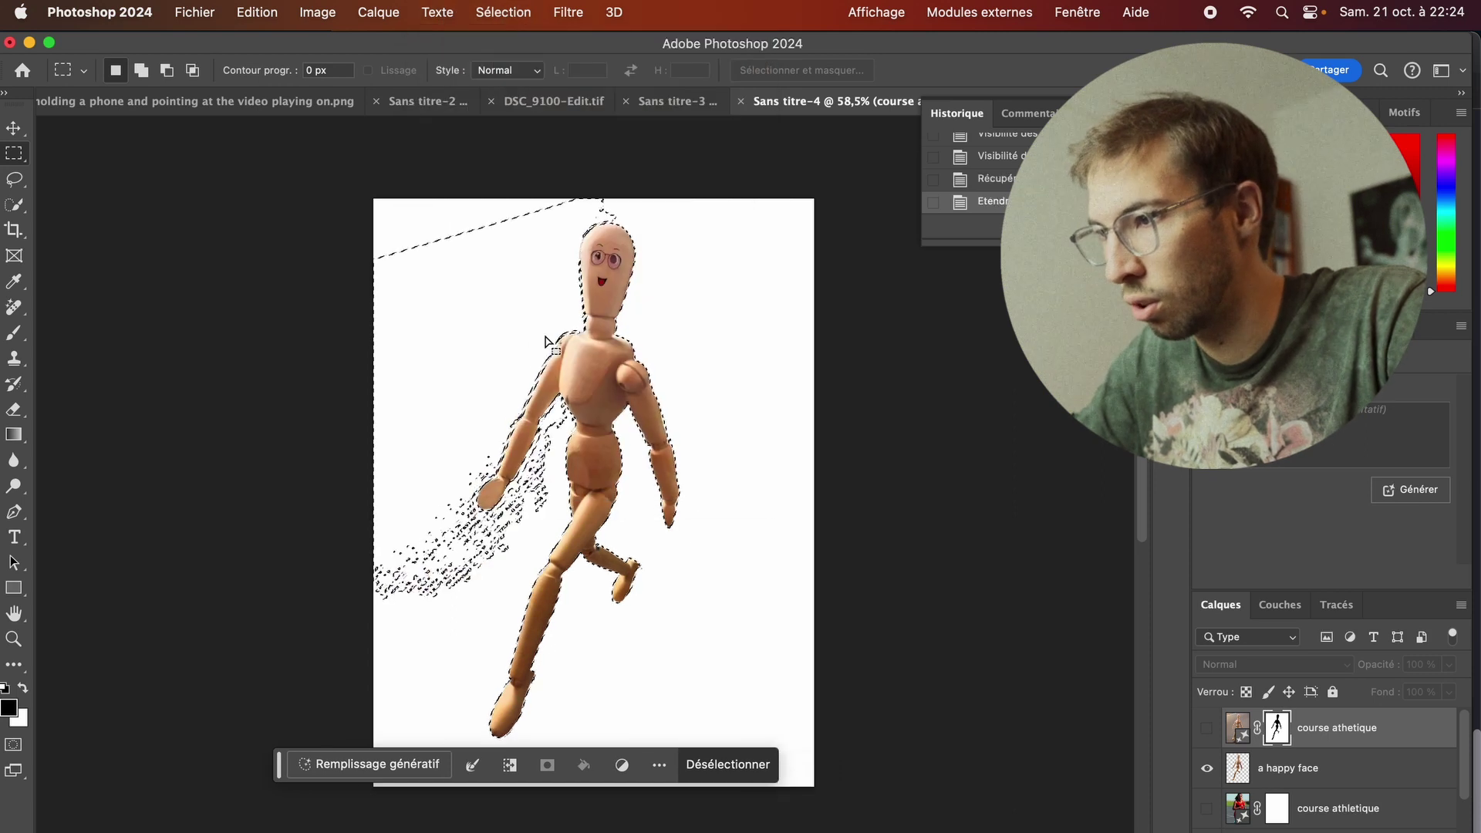
left_click(437, 11)
mouse_move(502, 12)
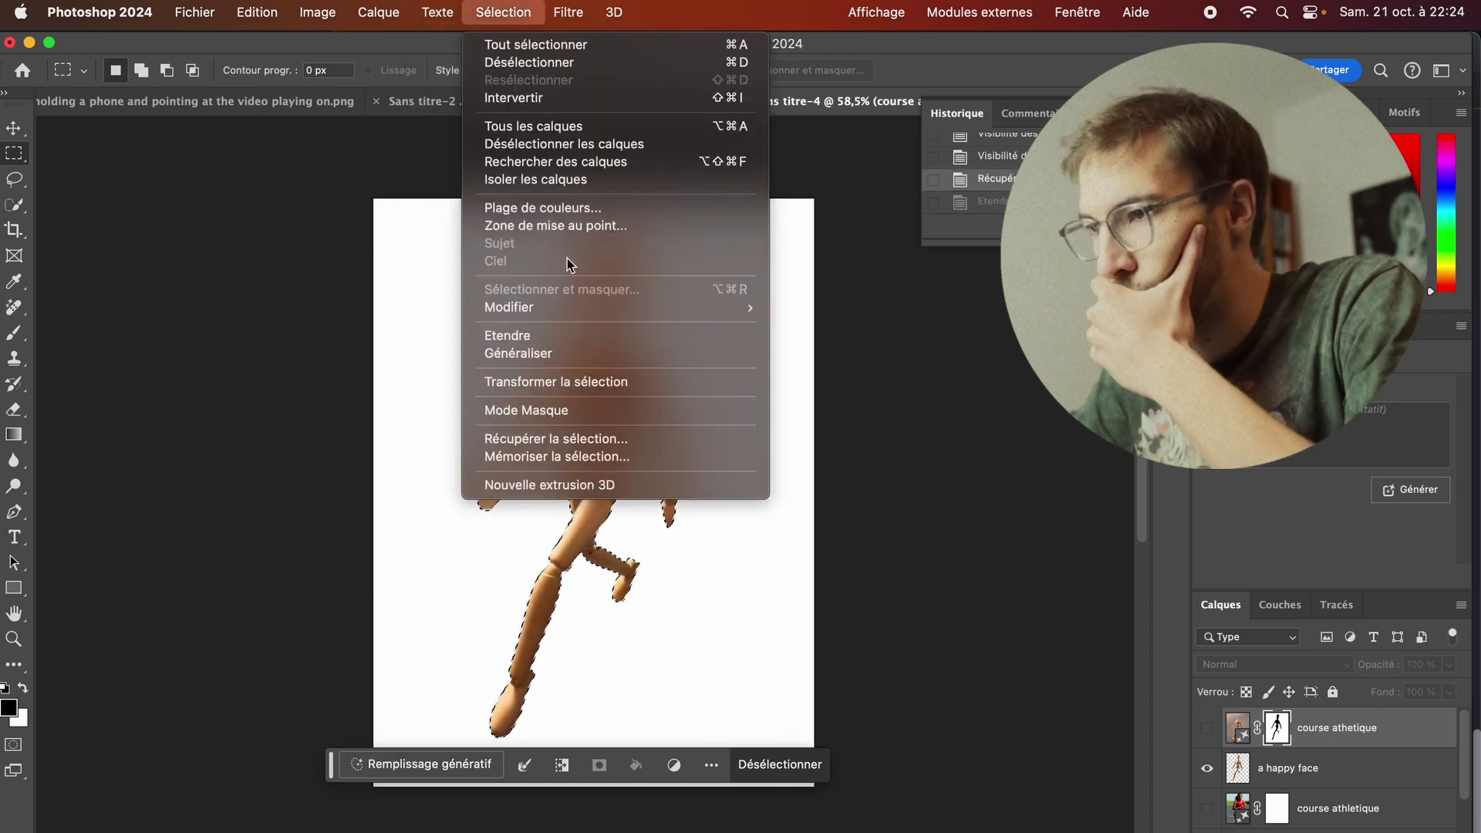
left_click(595, 383)
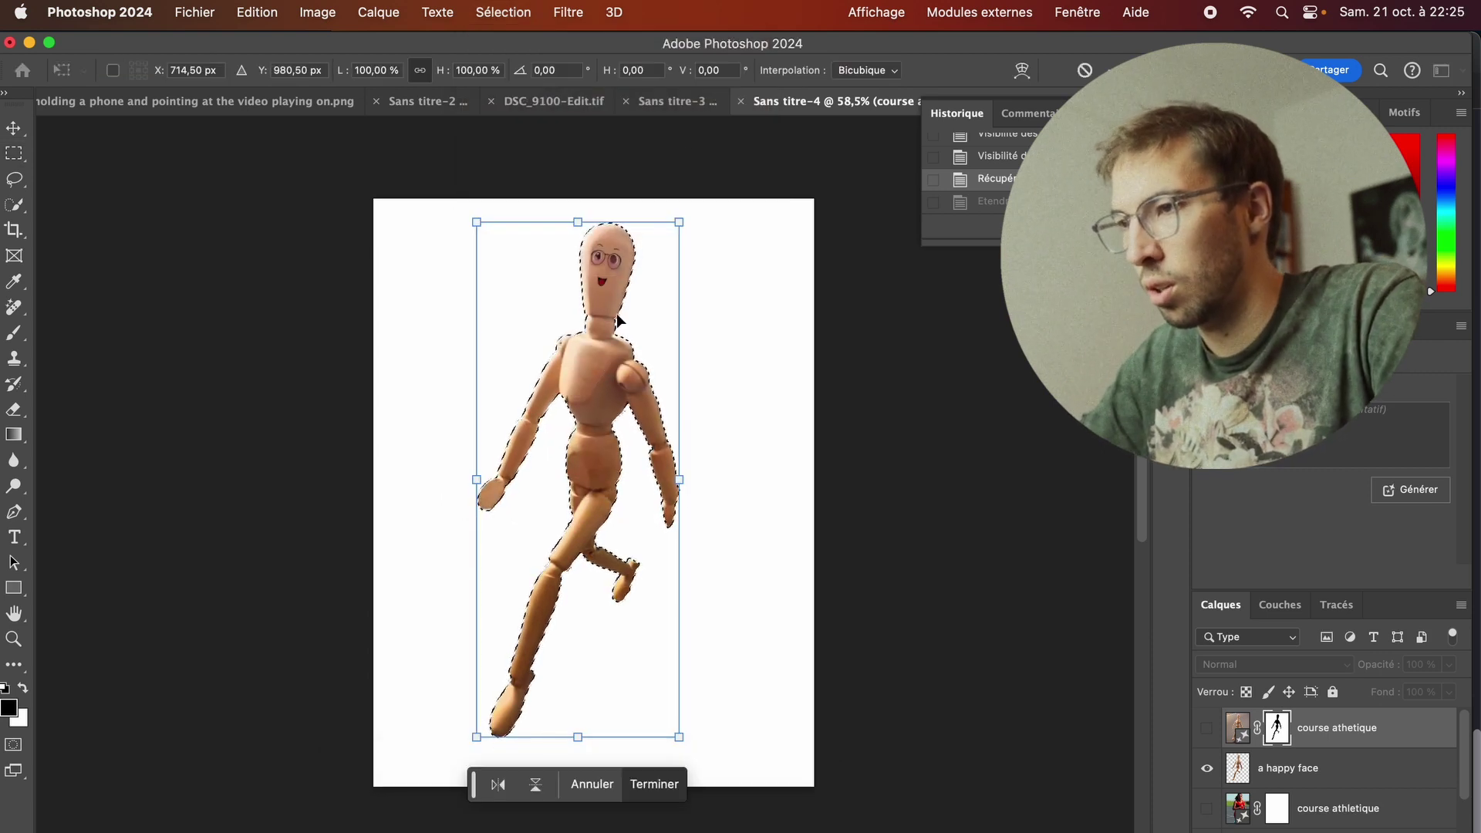
left_click_drag(678, 222, 671, 223)
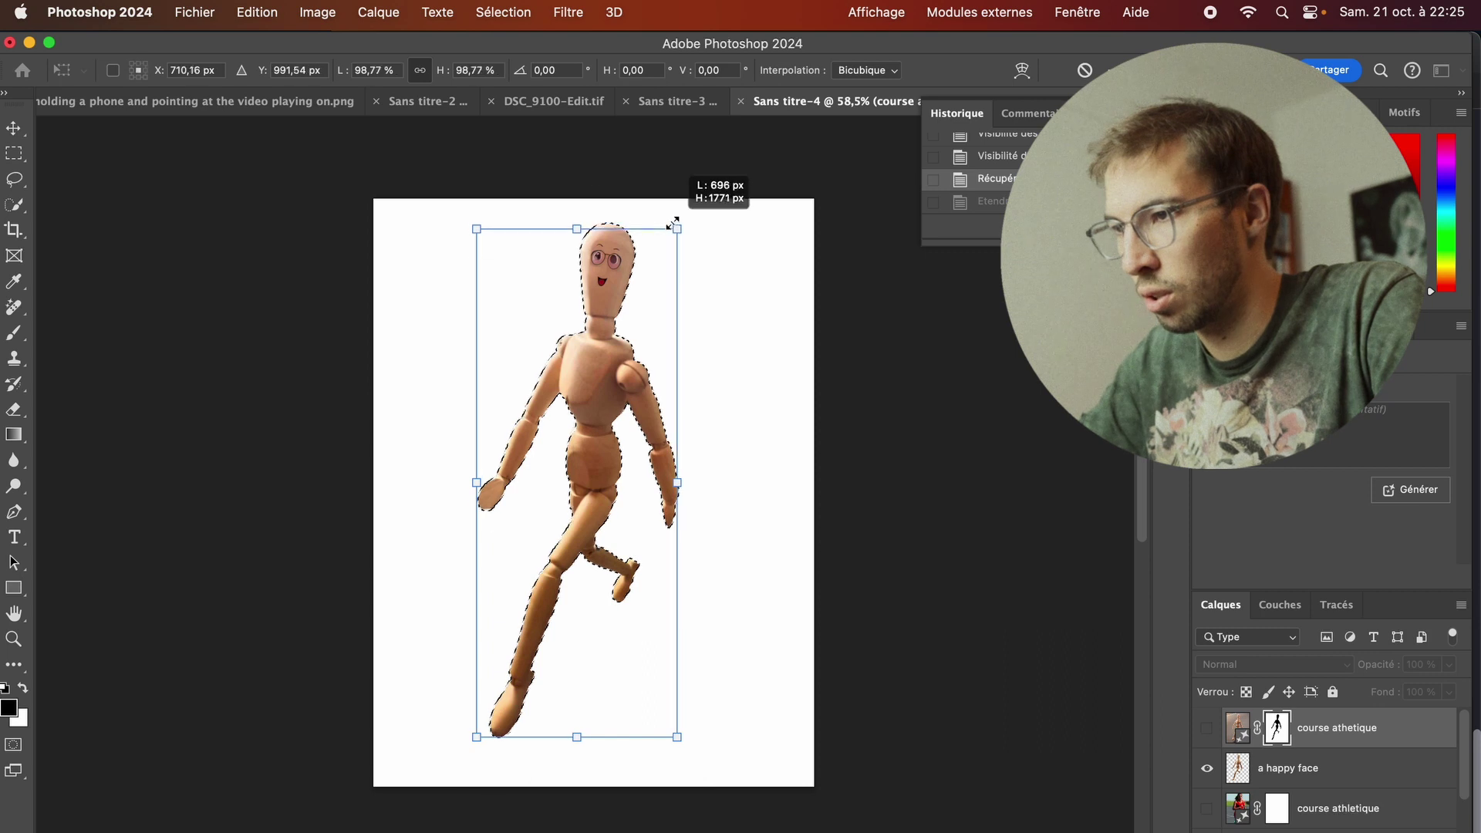
left_click(1080, 66)
Step: Contract the mannequin selection by 5 pixels via Sélection > Modifier > Contracter
left_click(502, 12)
mouse_move(556, 307)
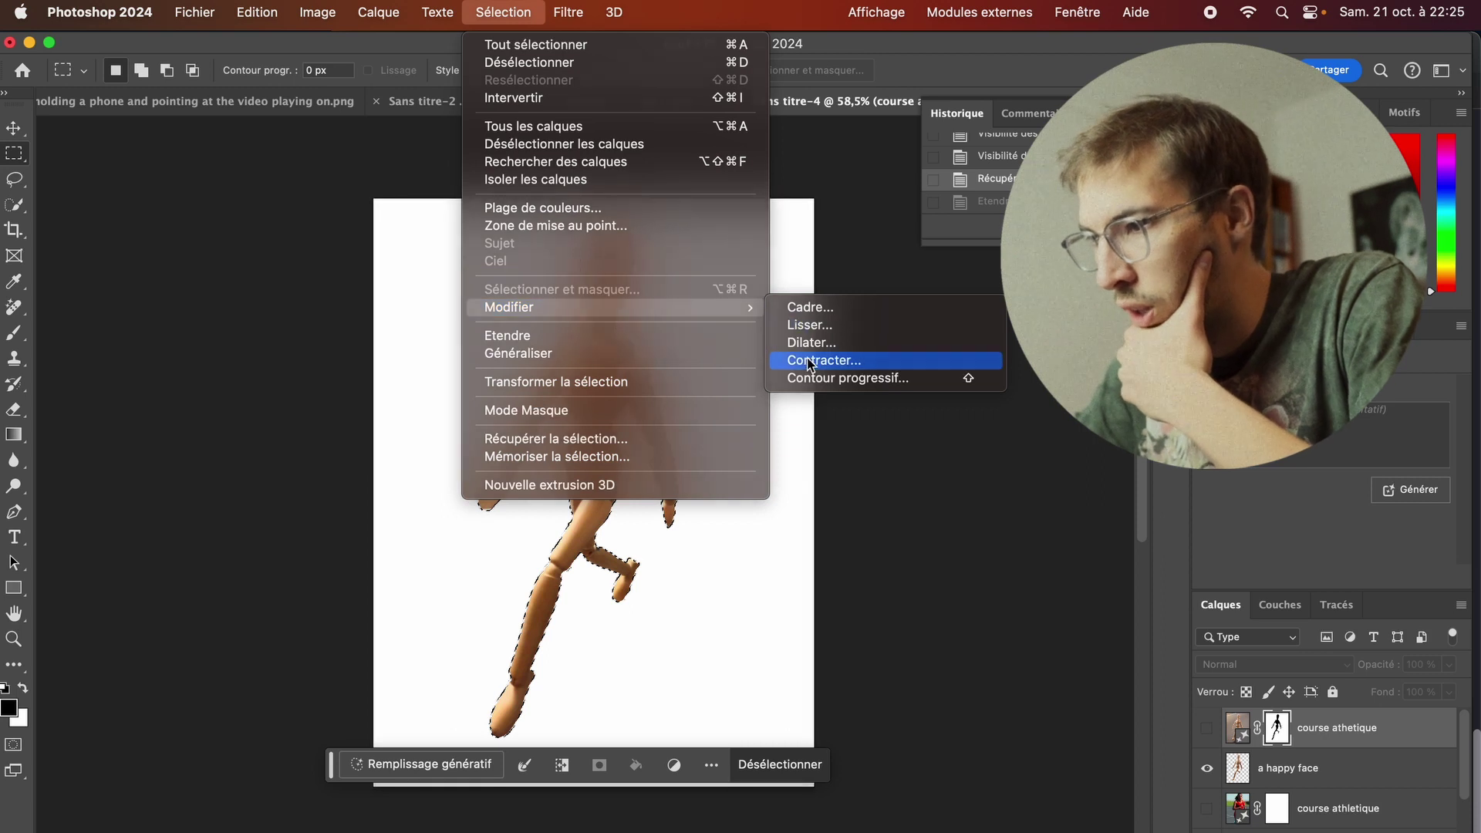
left_click(809, 363)
type("5")
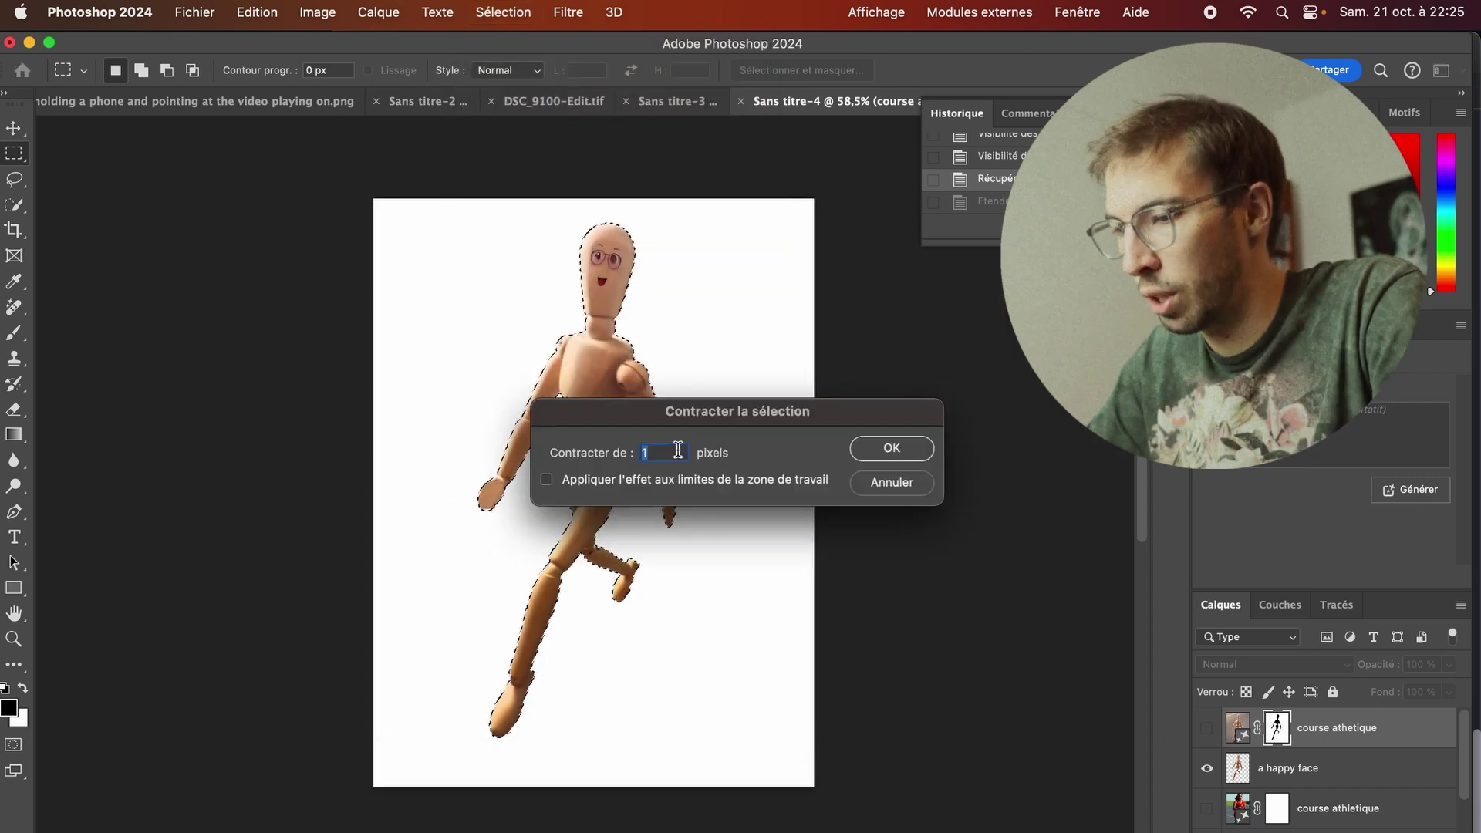
left_click(901, 448)
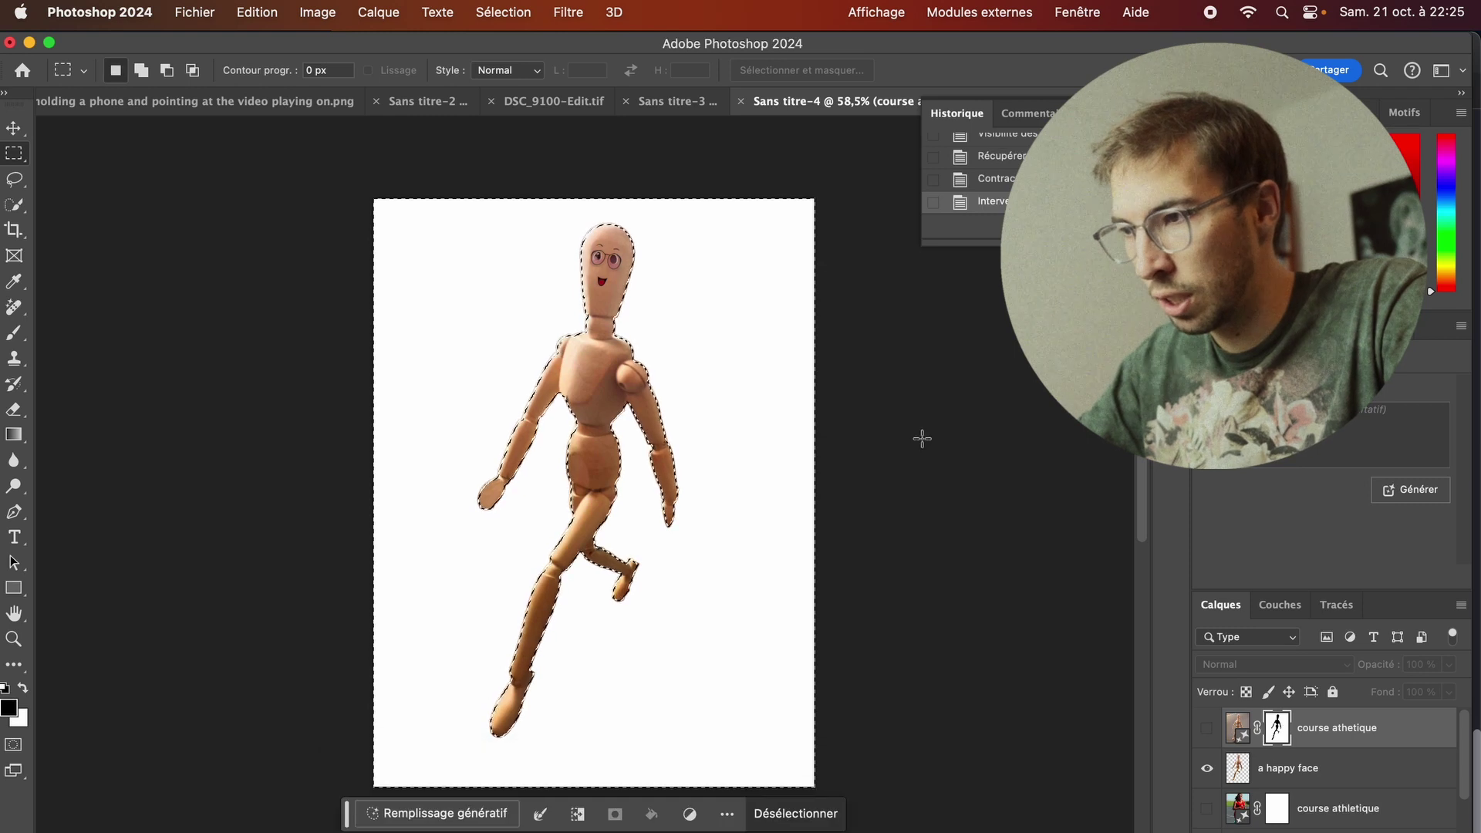
Step: Invert the selection on the 'a happy face' layer and generative-fill a stadium running track
key("ctrl+shift+i")
left_click(1238, 767)
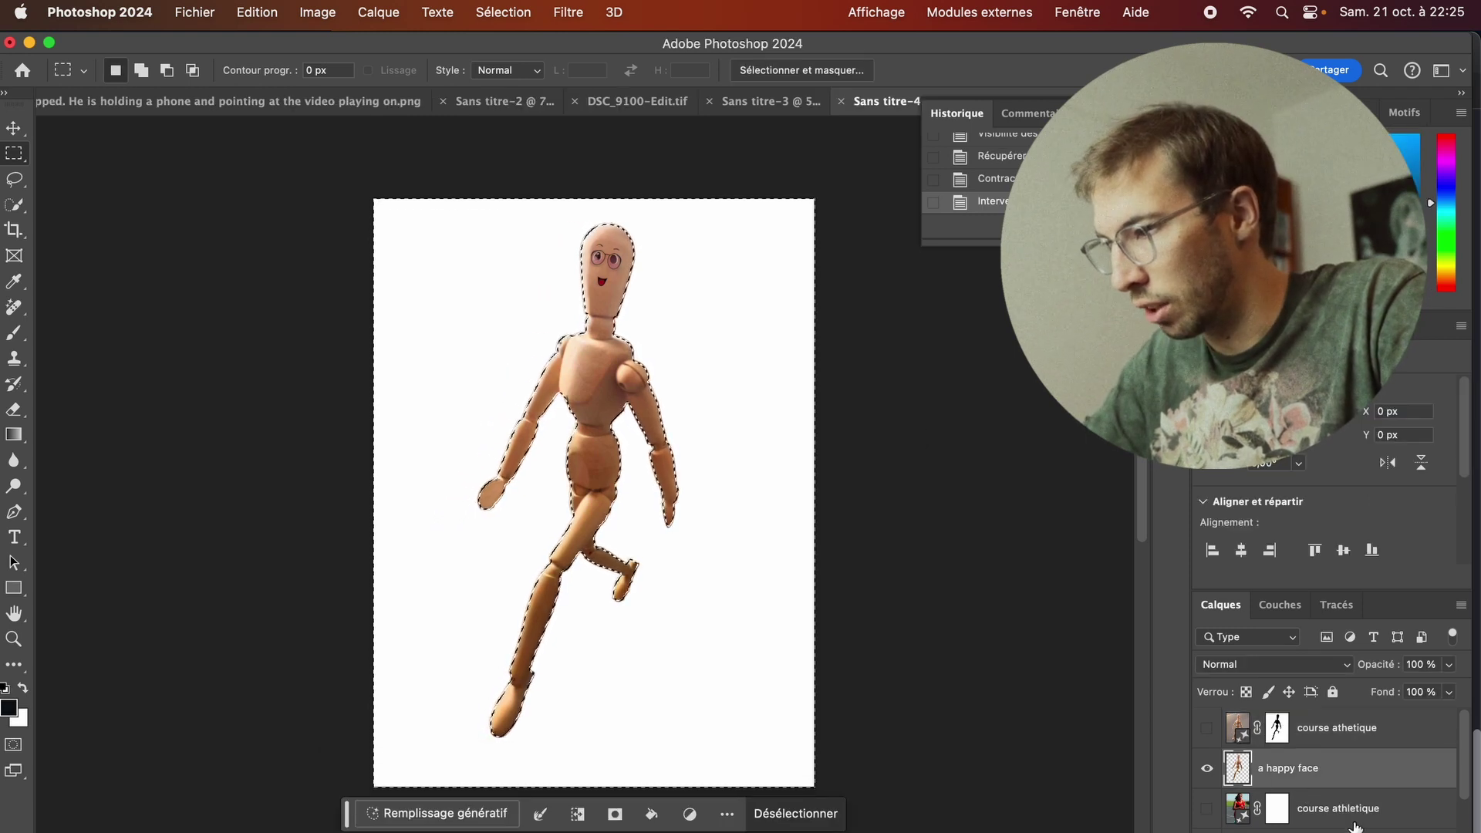
left_click(447, 816)
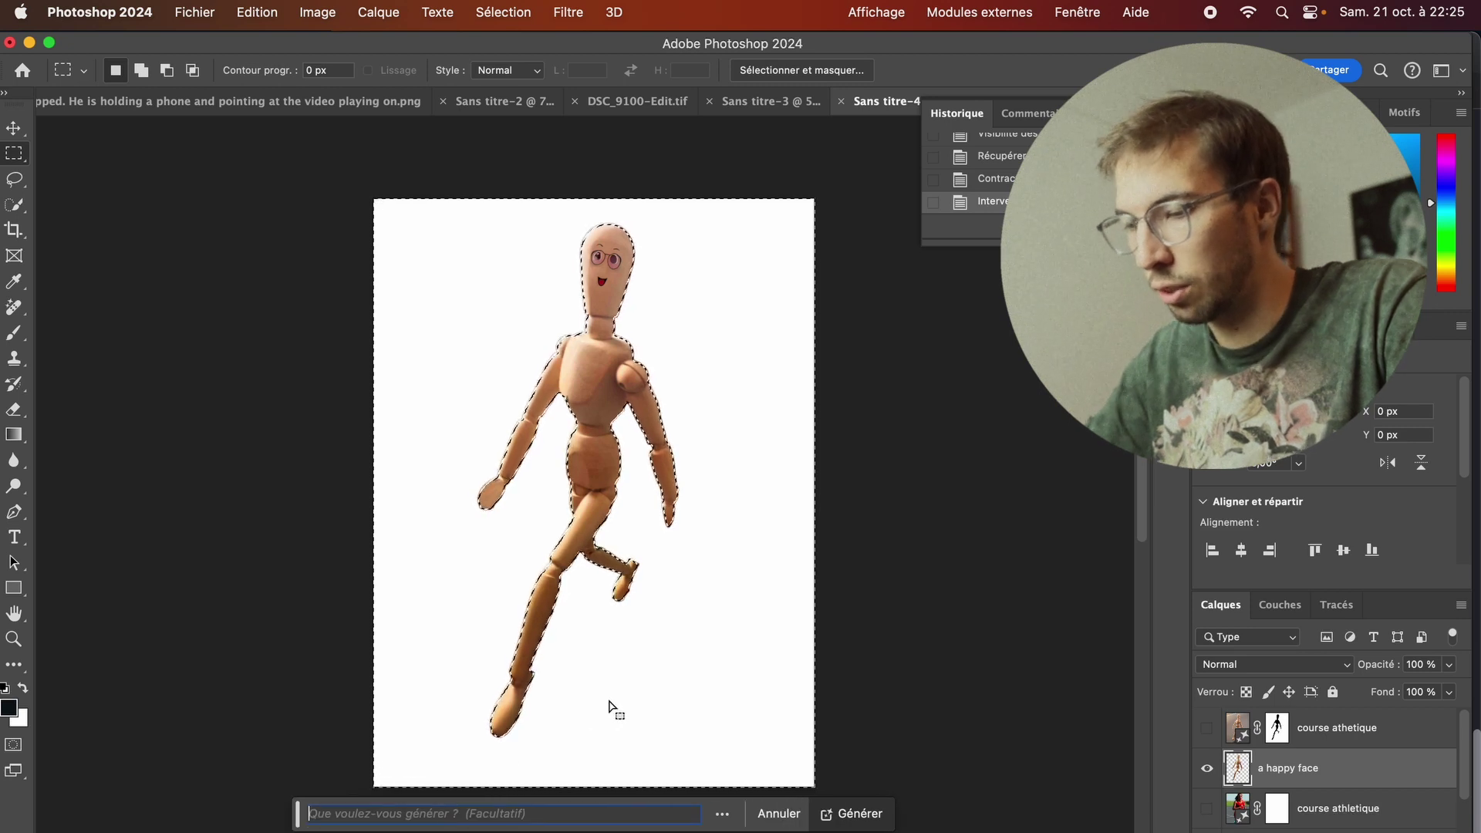
type("course ave")
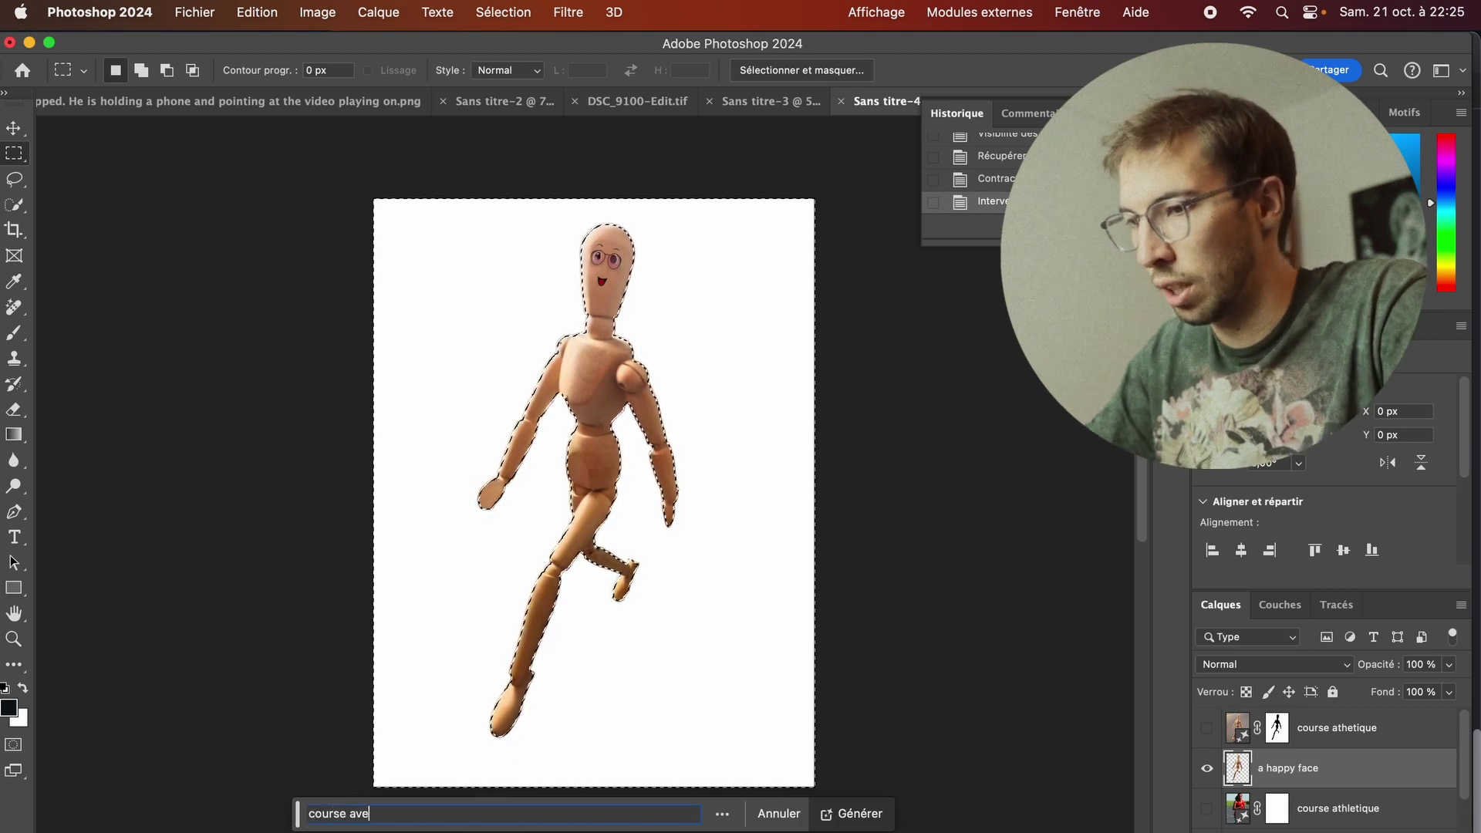
type("ètes qui courent autour d'u")
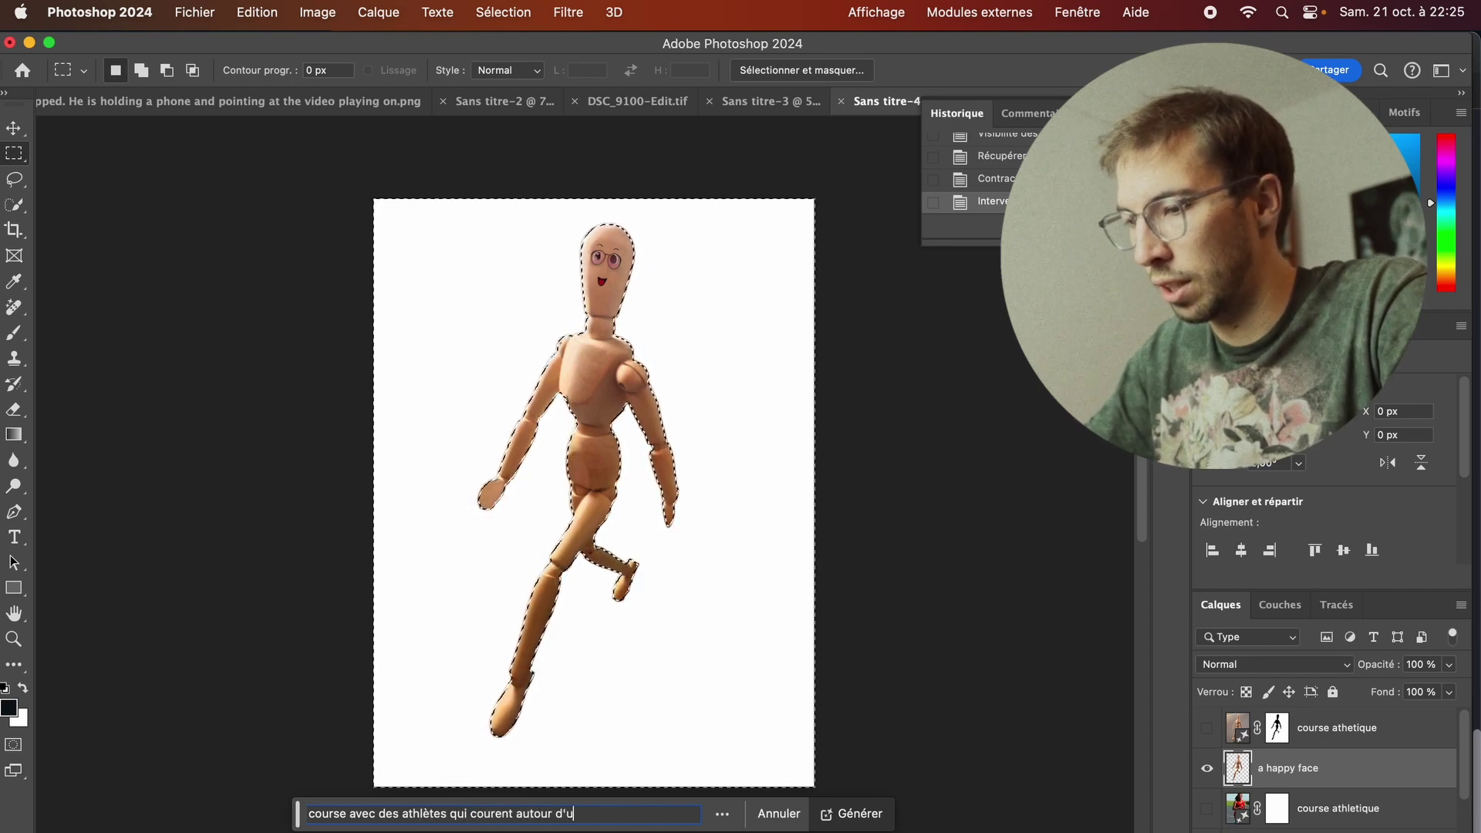
type("de")
left_click(851, 813)
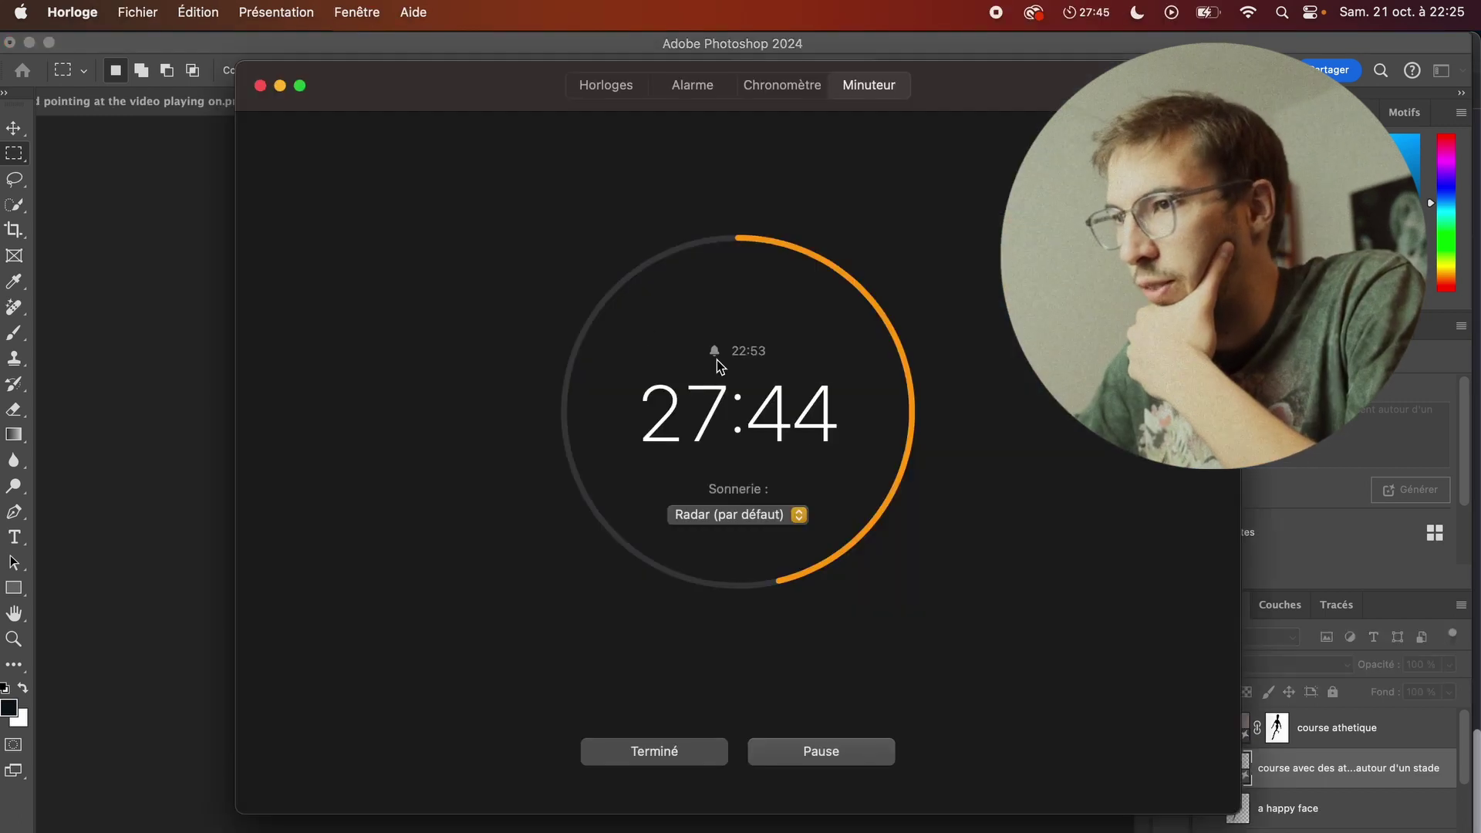
key("super+w")
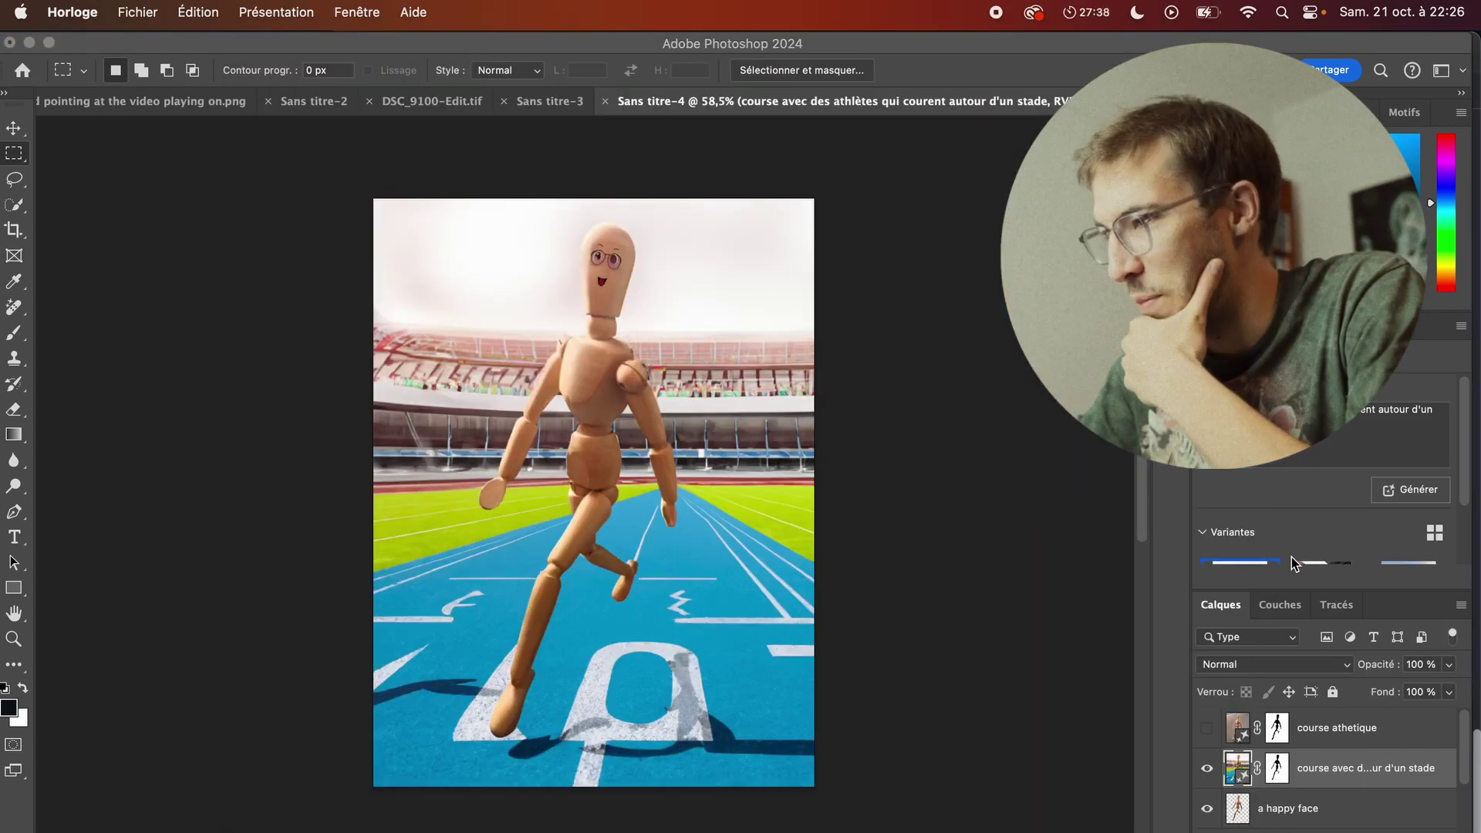
Step: Pick stadium variation 2, with red stands and a blue track, and duplicate that generated layer
left_click(1325, 521)
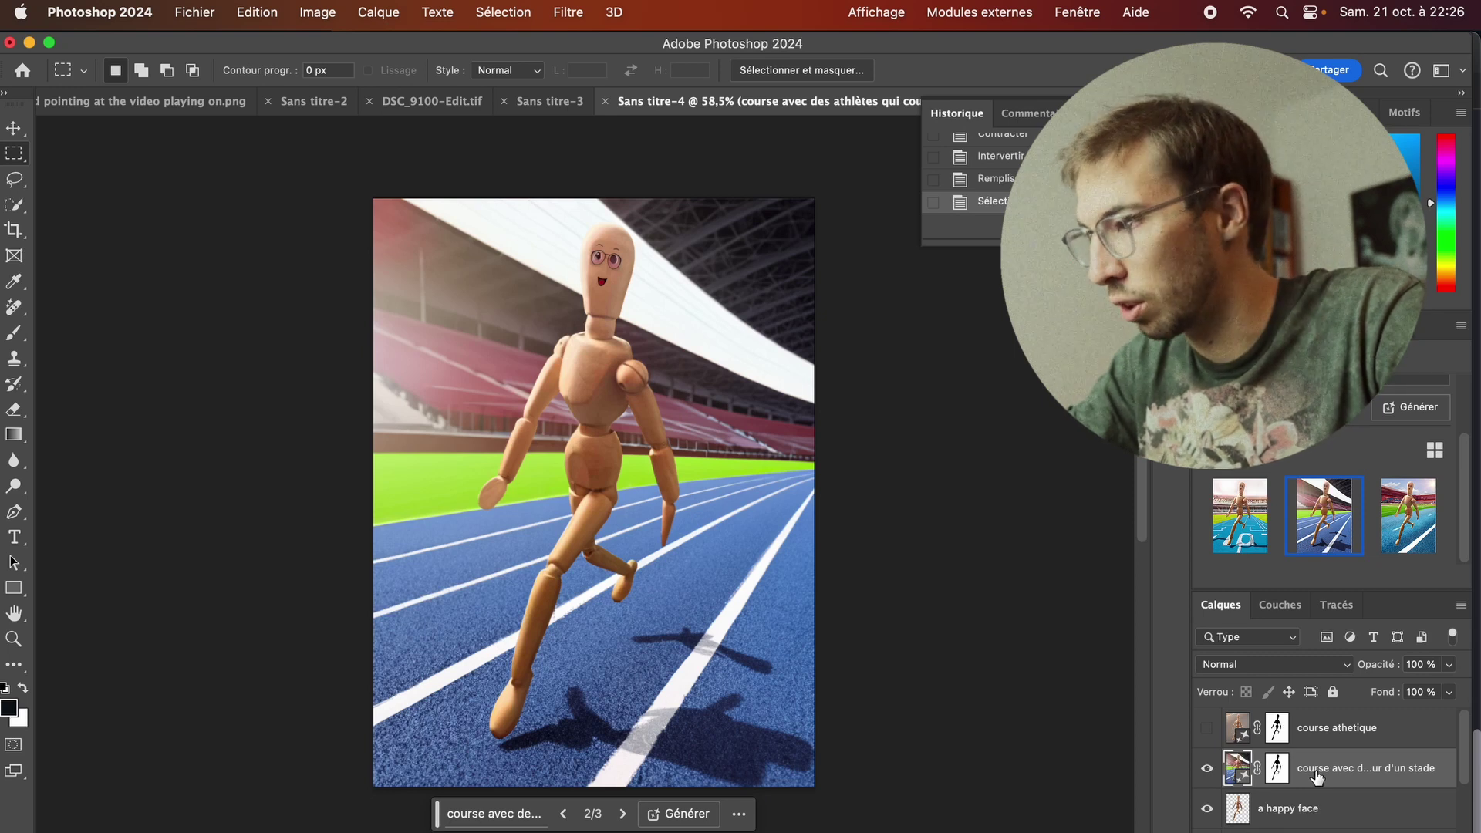
key("ctrl+j")
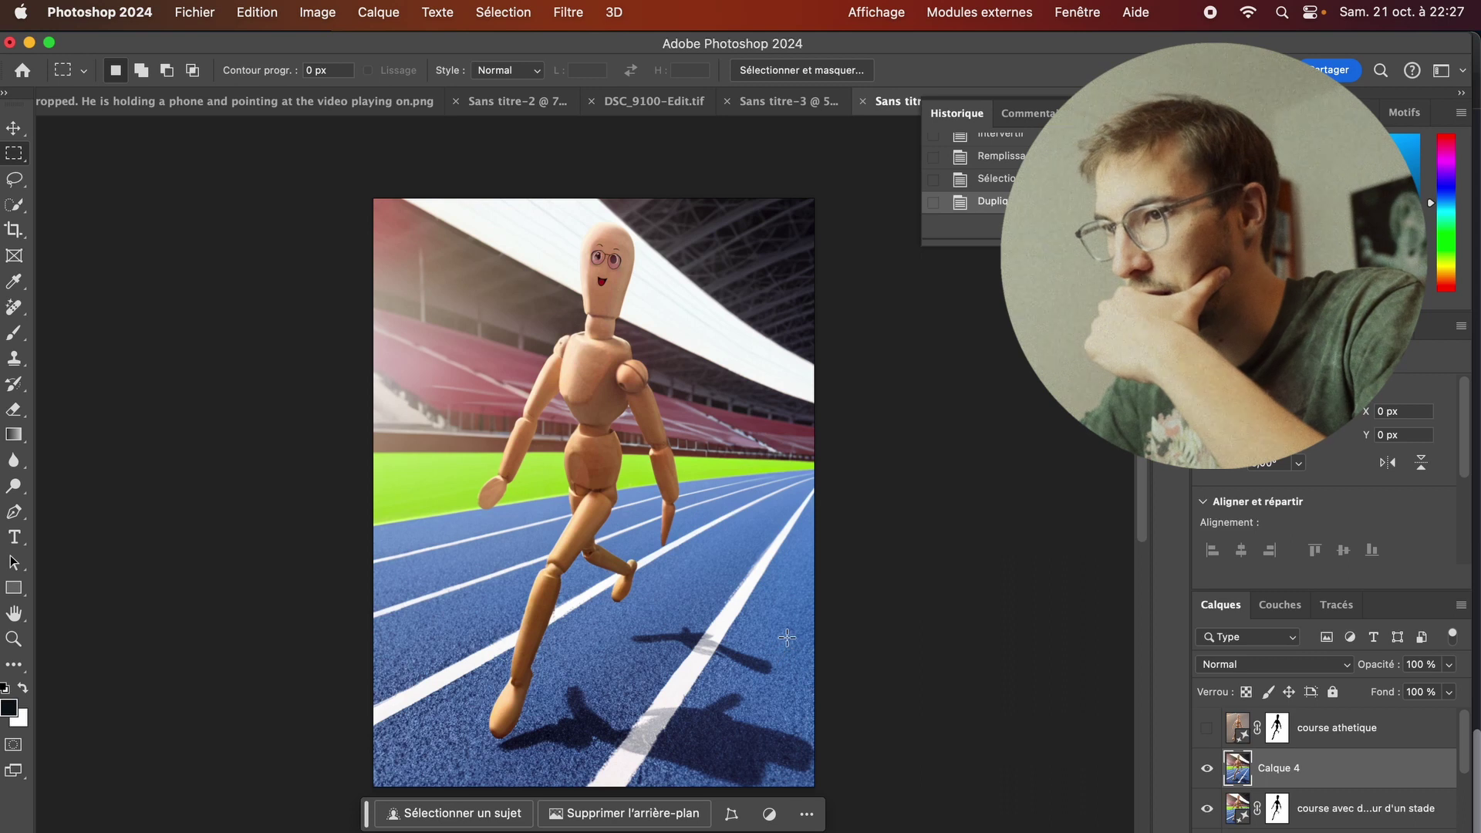
Step: Lasso the lower-right track and generate a 'shadow' fill there
left_click(14, 182)
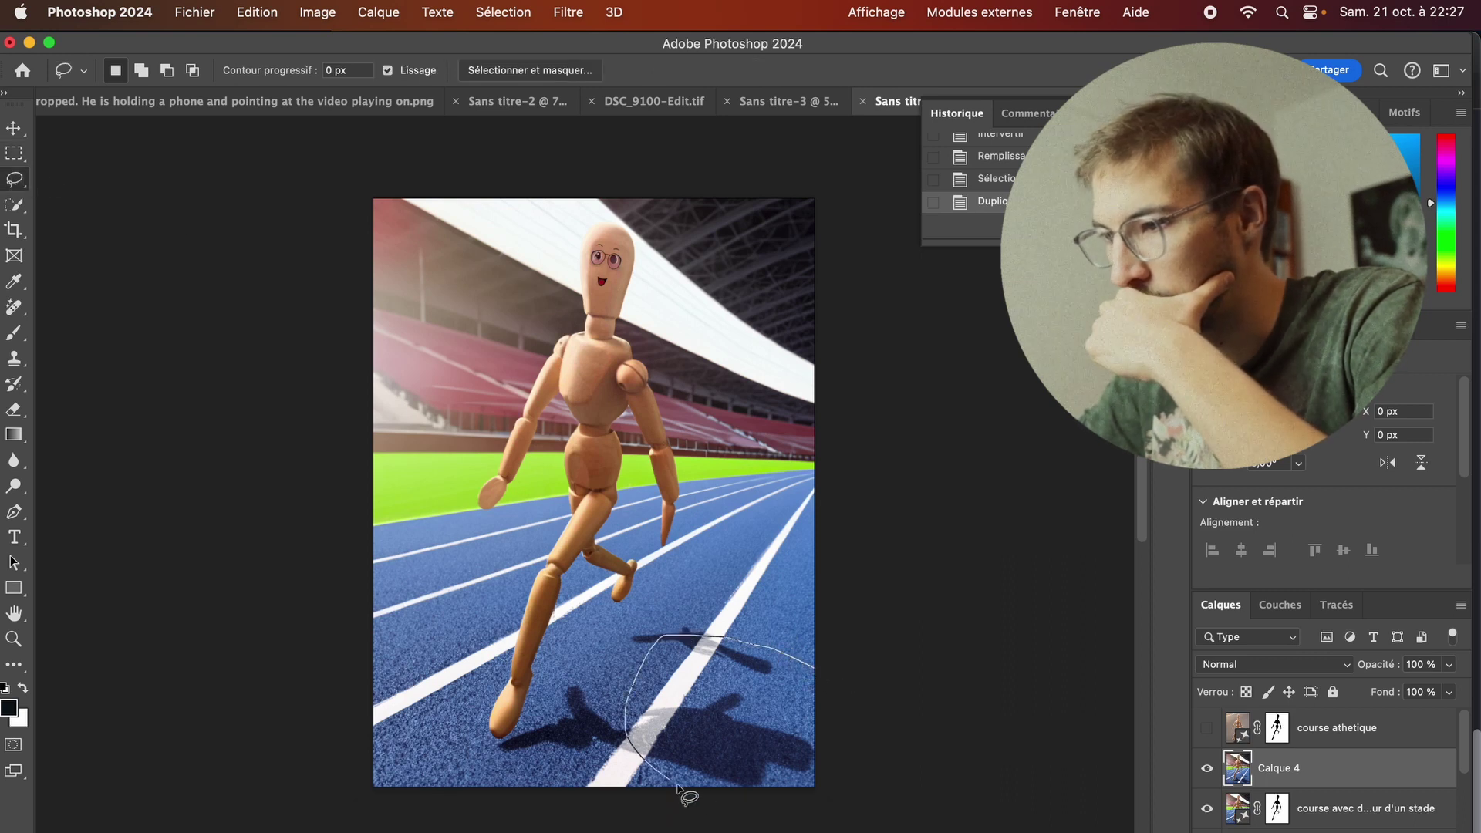
left_click_drag(923, 666, 919, 661)
left_click(570, 807)
type("shadow")
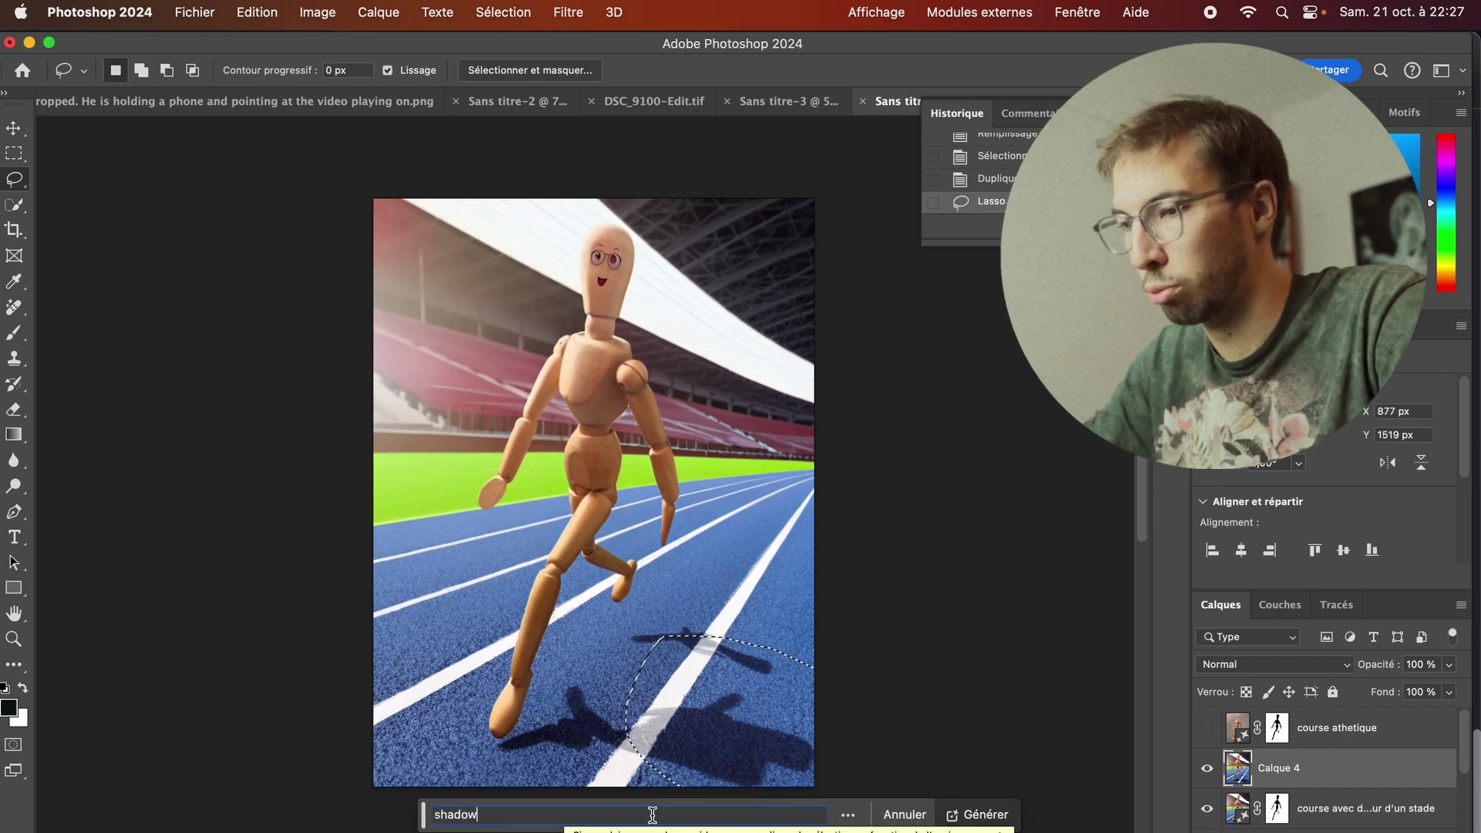
left_click(976, 814)
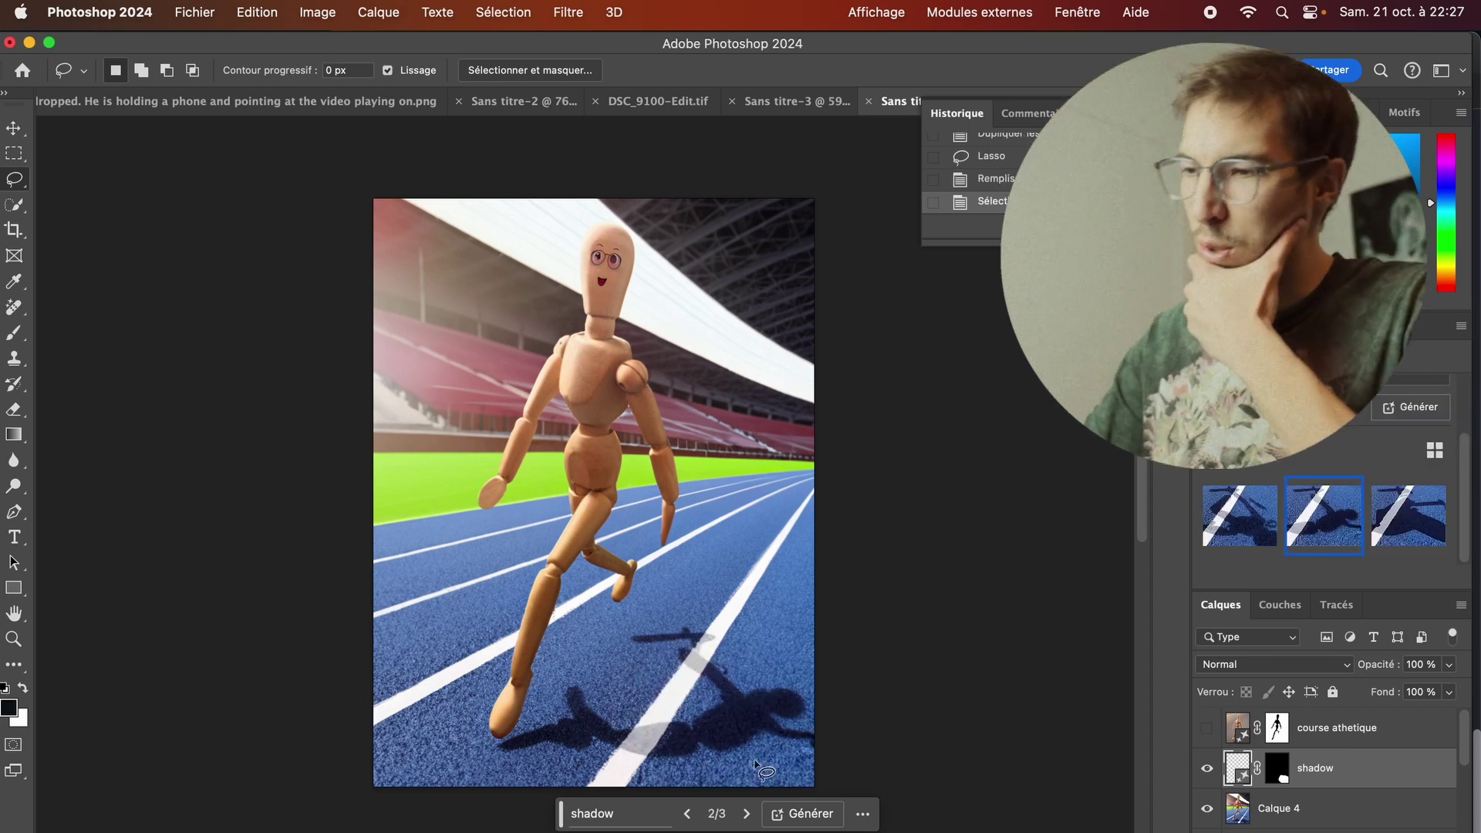
Step: Keep shadow variation 1 and merge the shadow layer into the image
left_click(1268, 532)
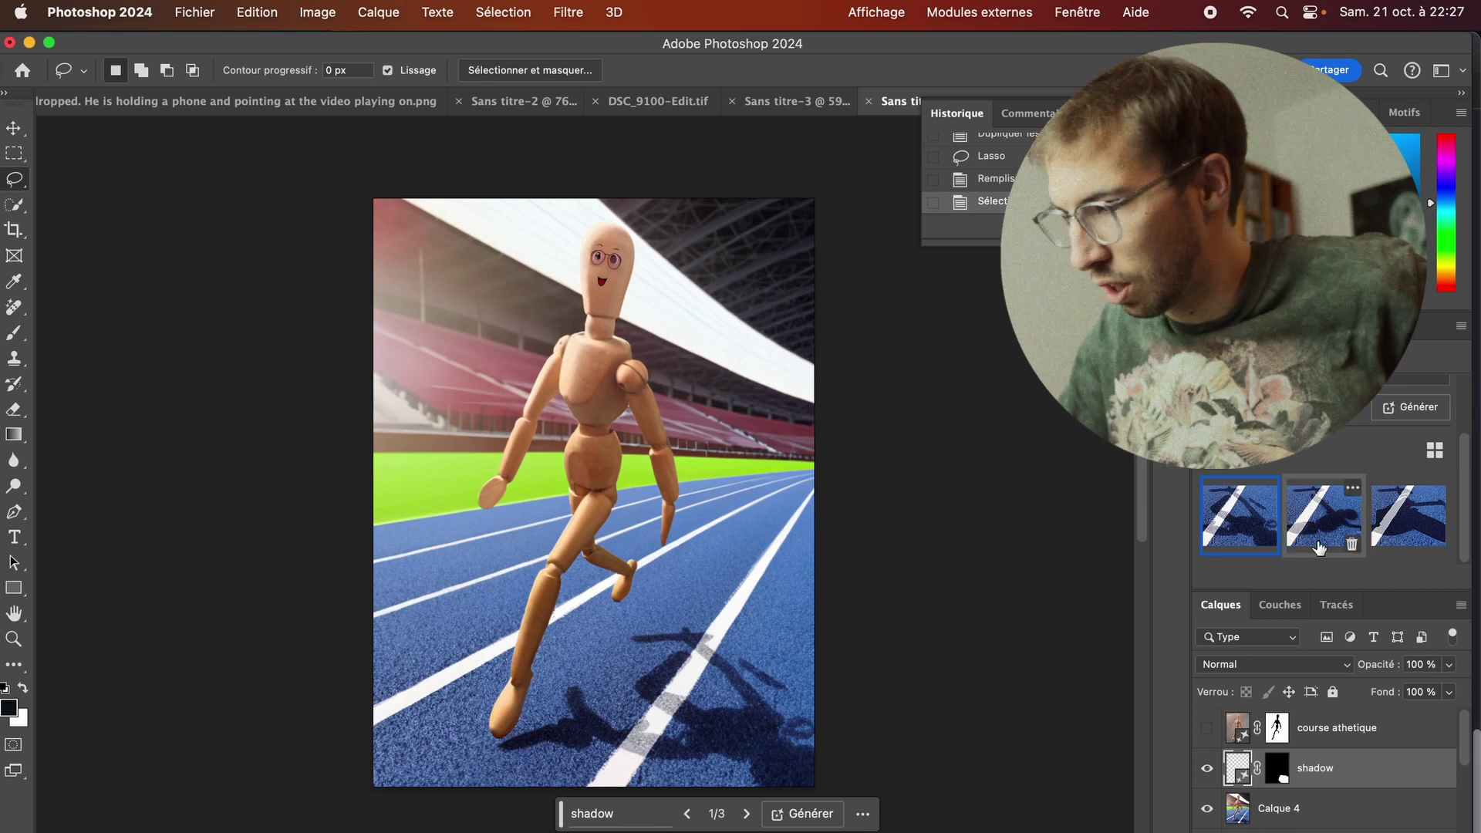
right_click(1344, 777)
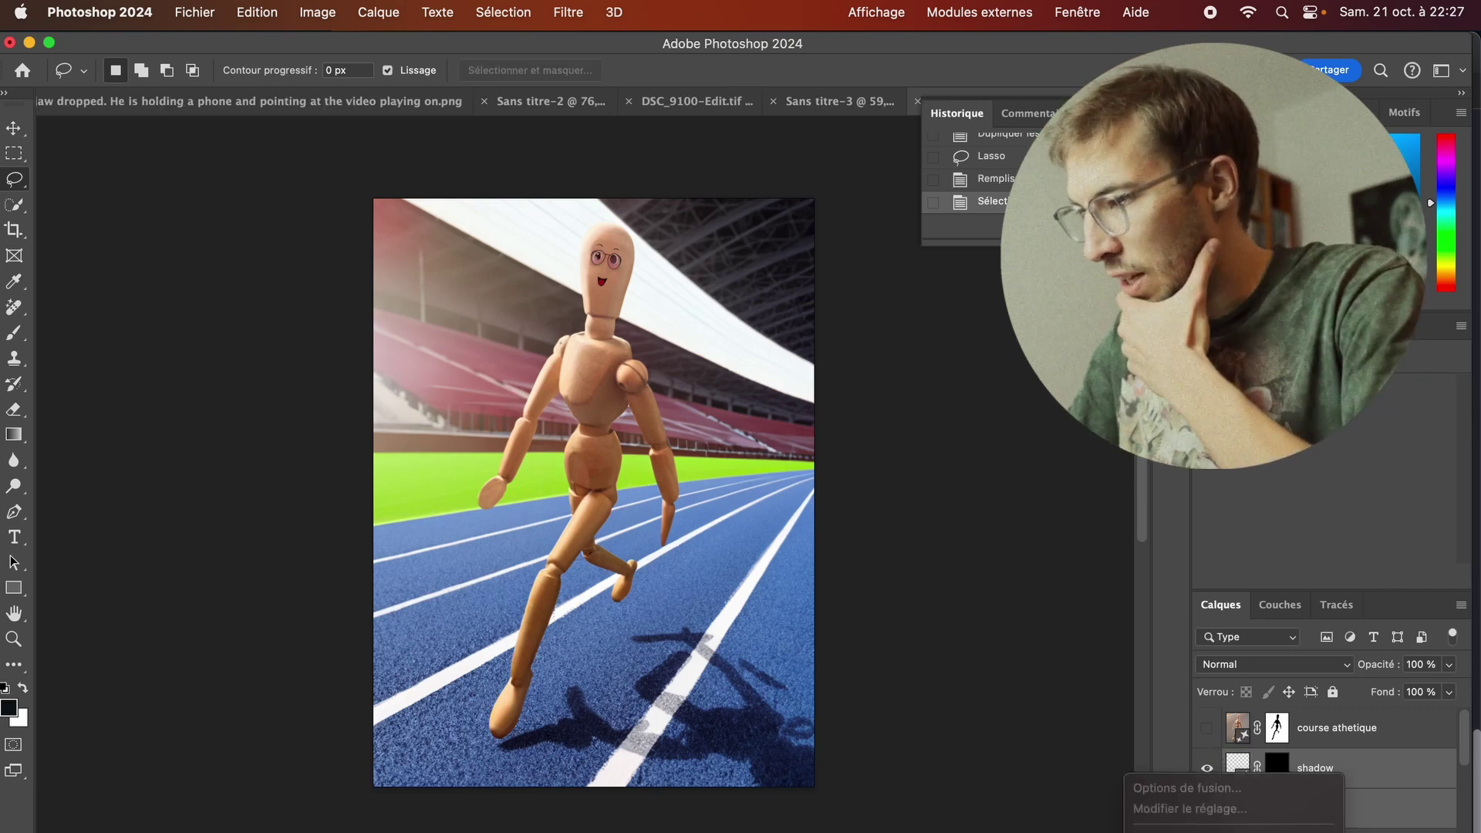
left_click(1180, 757)
type("coureur en train de courit")
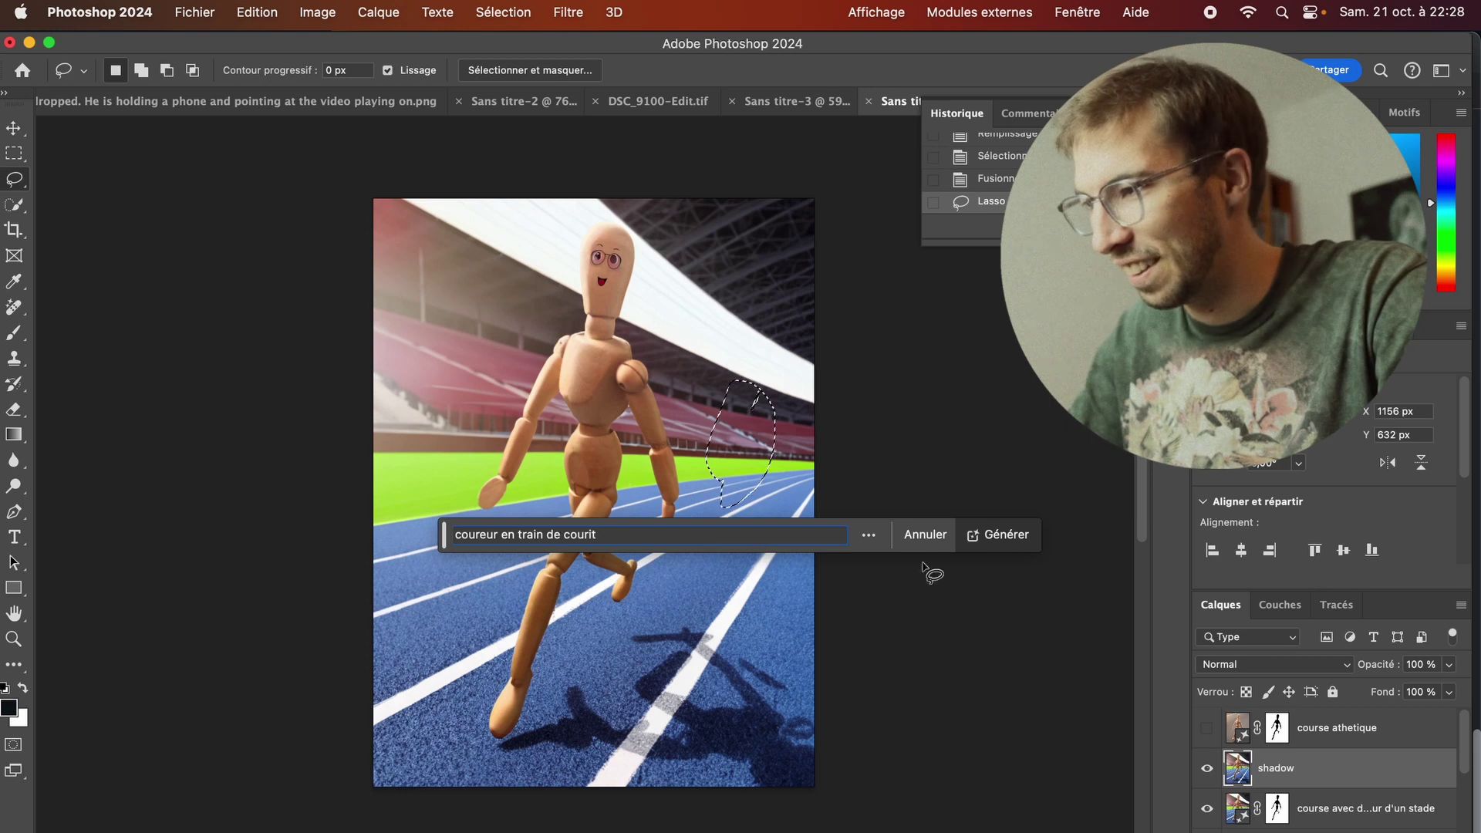
Step: Generate a small runner on the far track and compare variations, ending on the third
left_click(1002, 536)
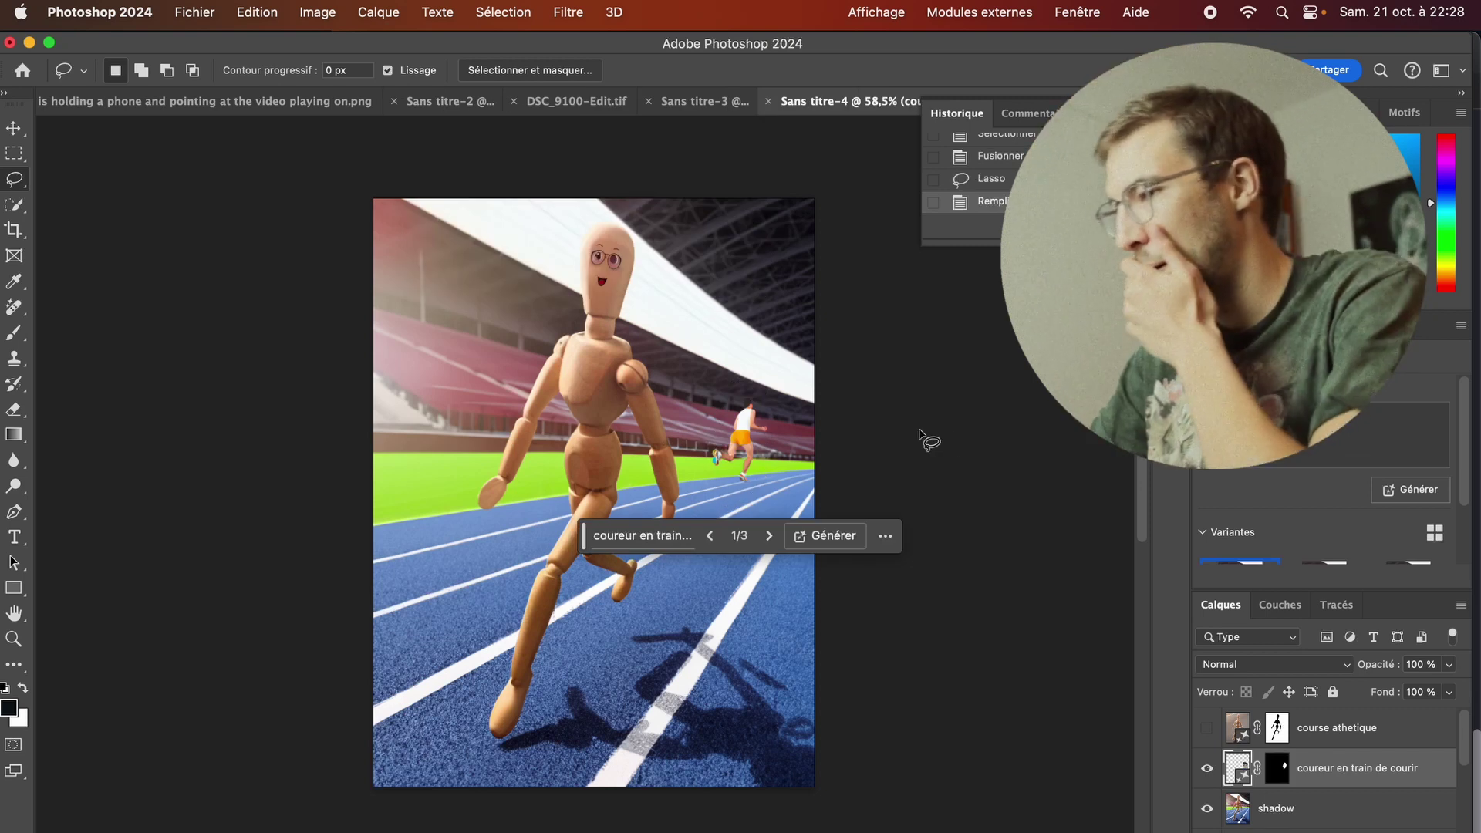
scroll(1260, 494, "down", 3)
left_click(1324, 515)
left_click(1407, 515)
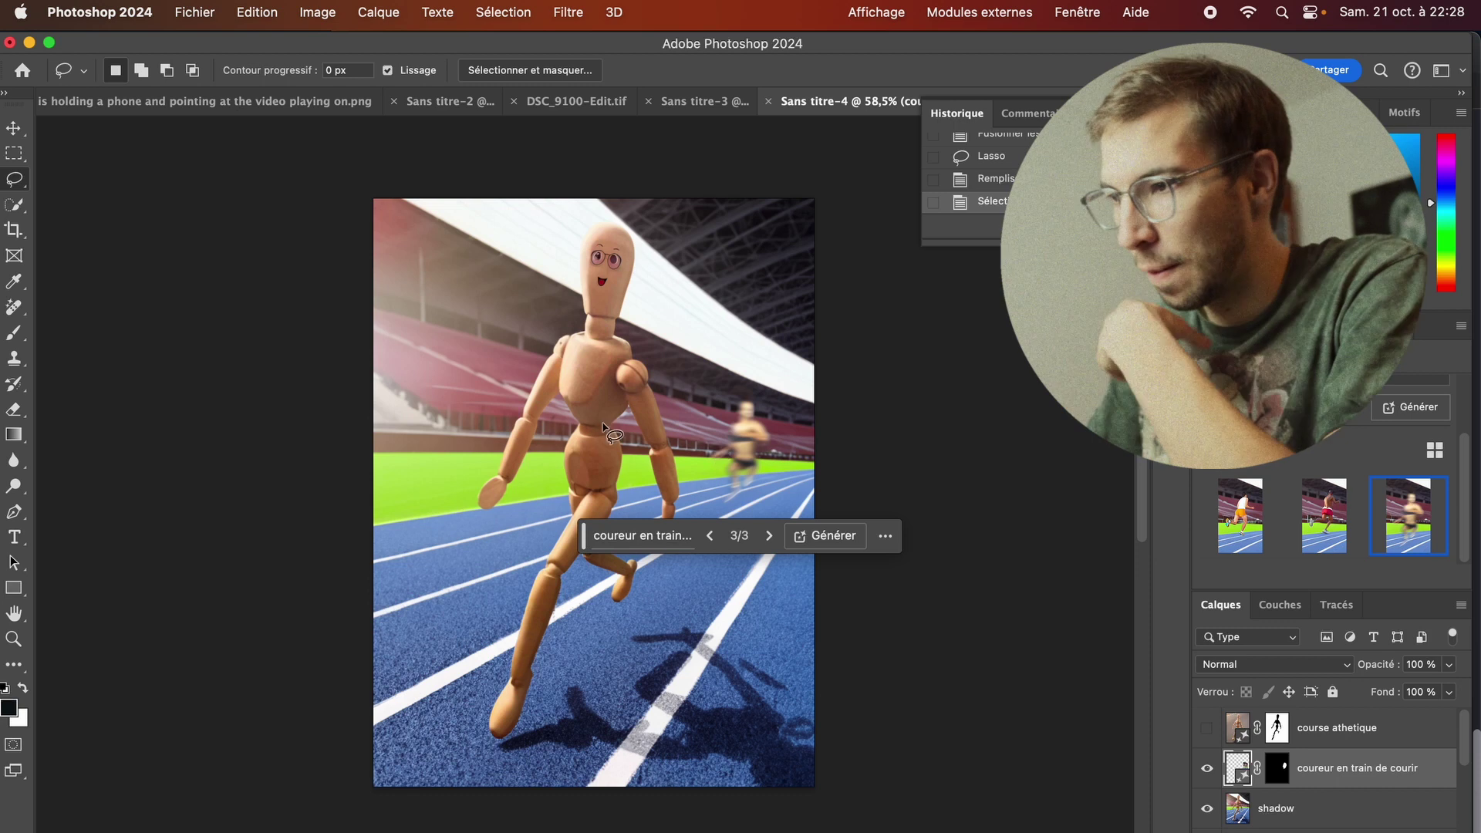
scroll(605, 432, "down", 1)
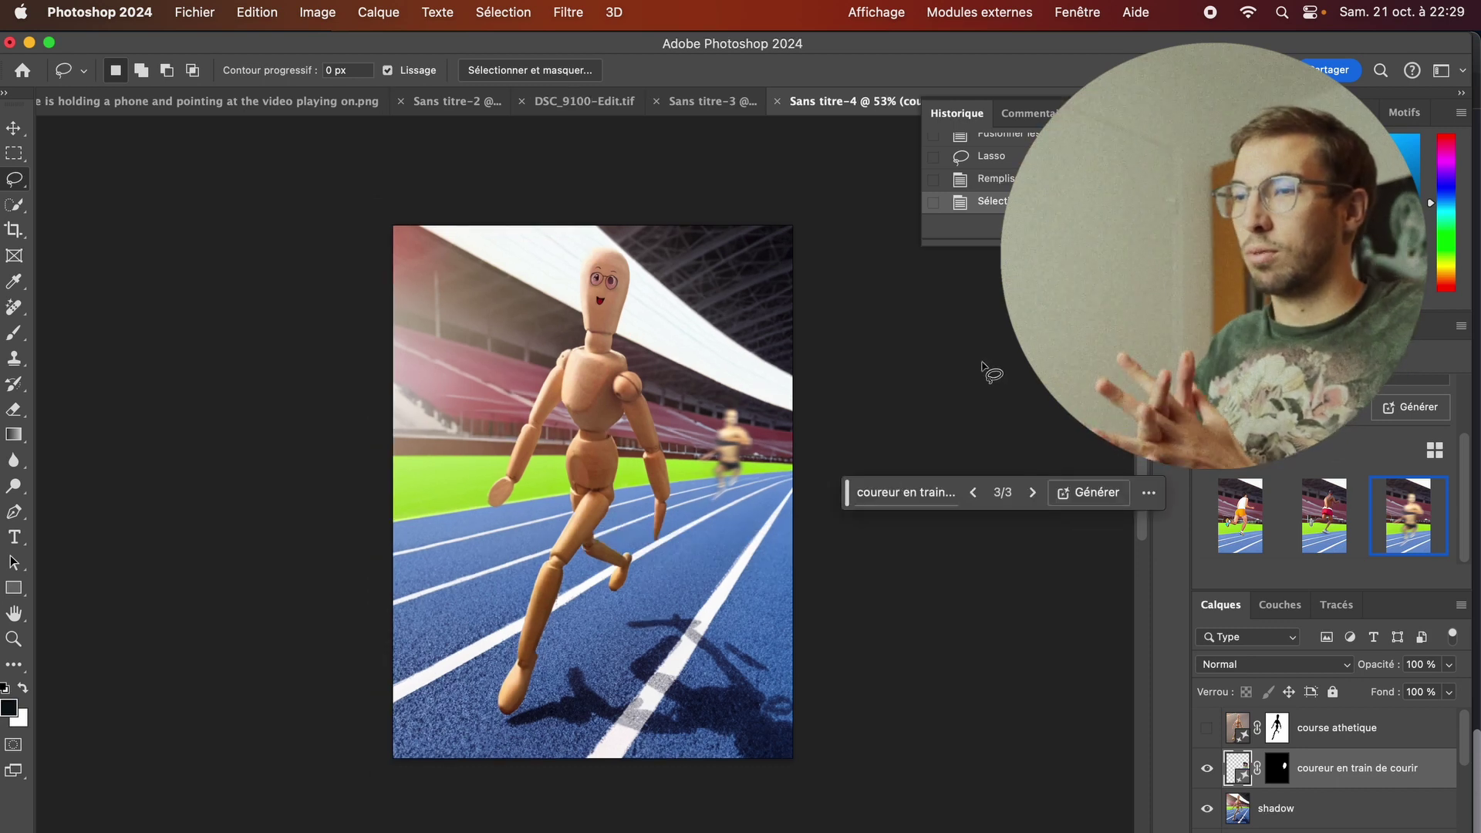
left_click(1324, 512)
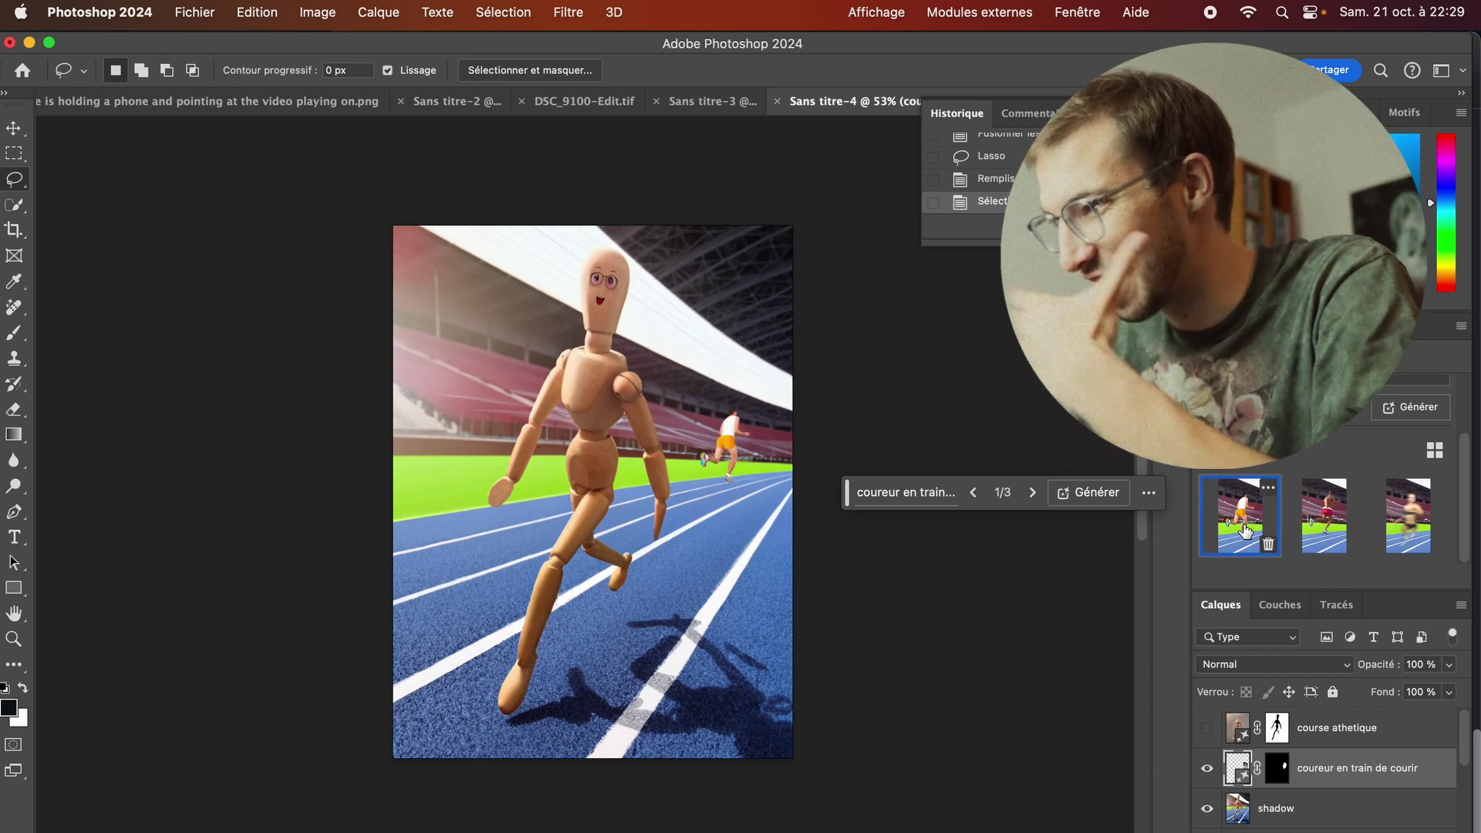
mouse_move(1323, 515)
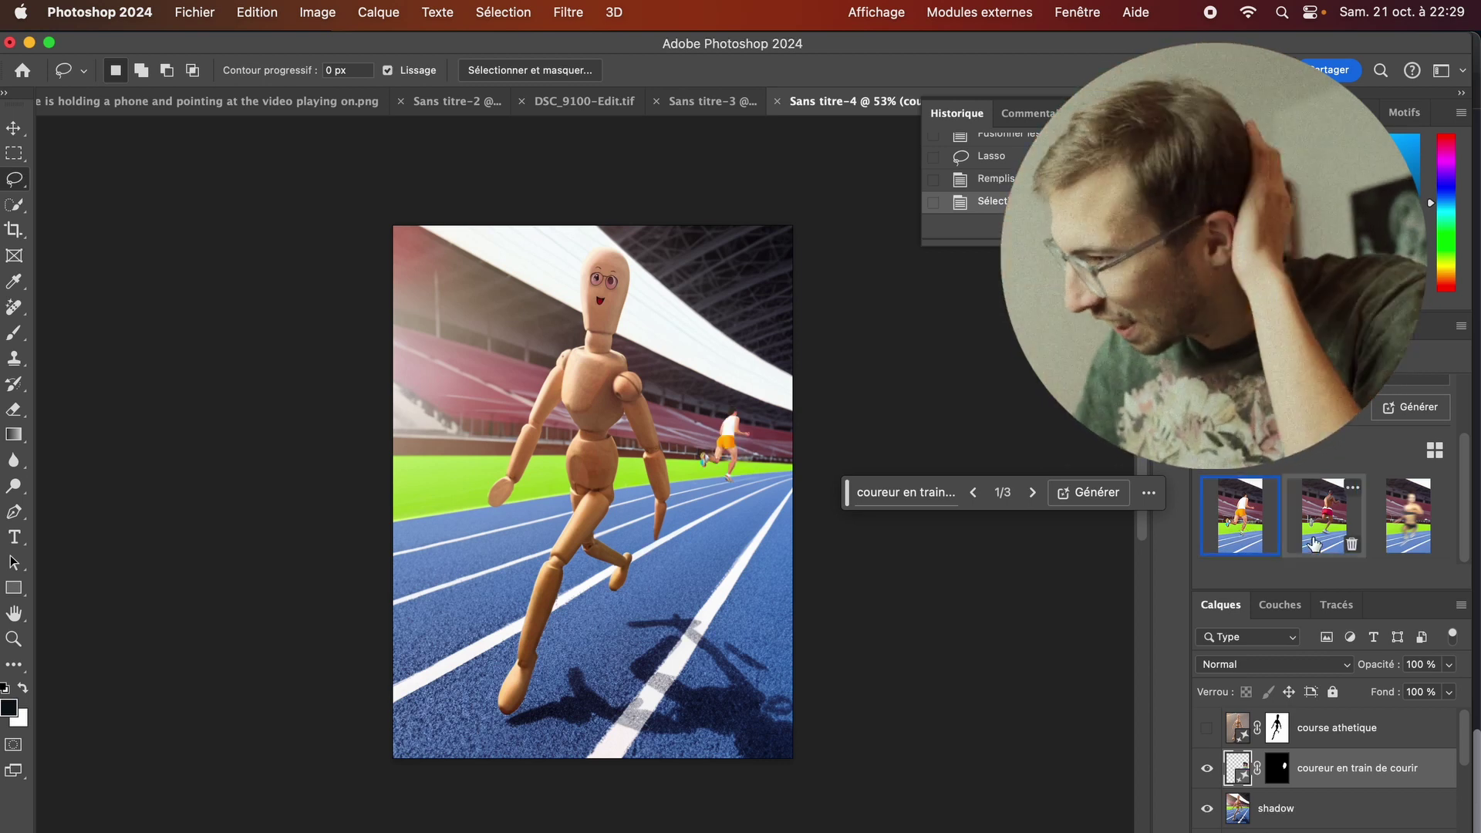
left_click(1408, 515)
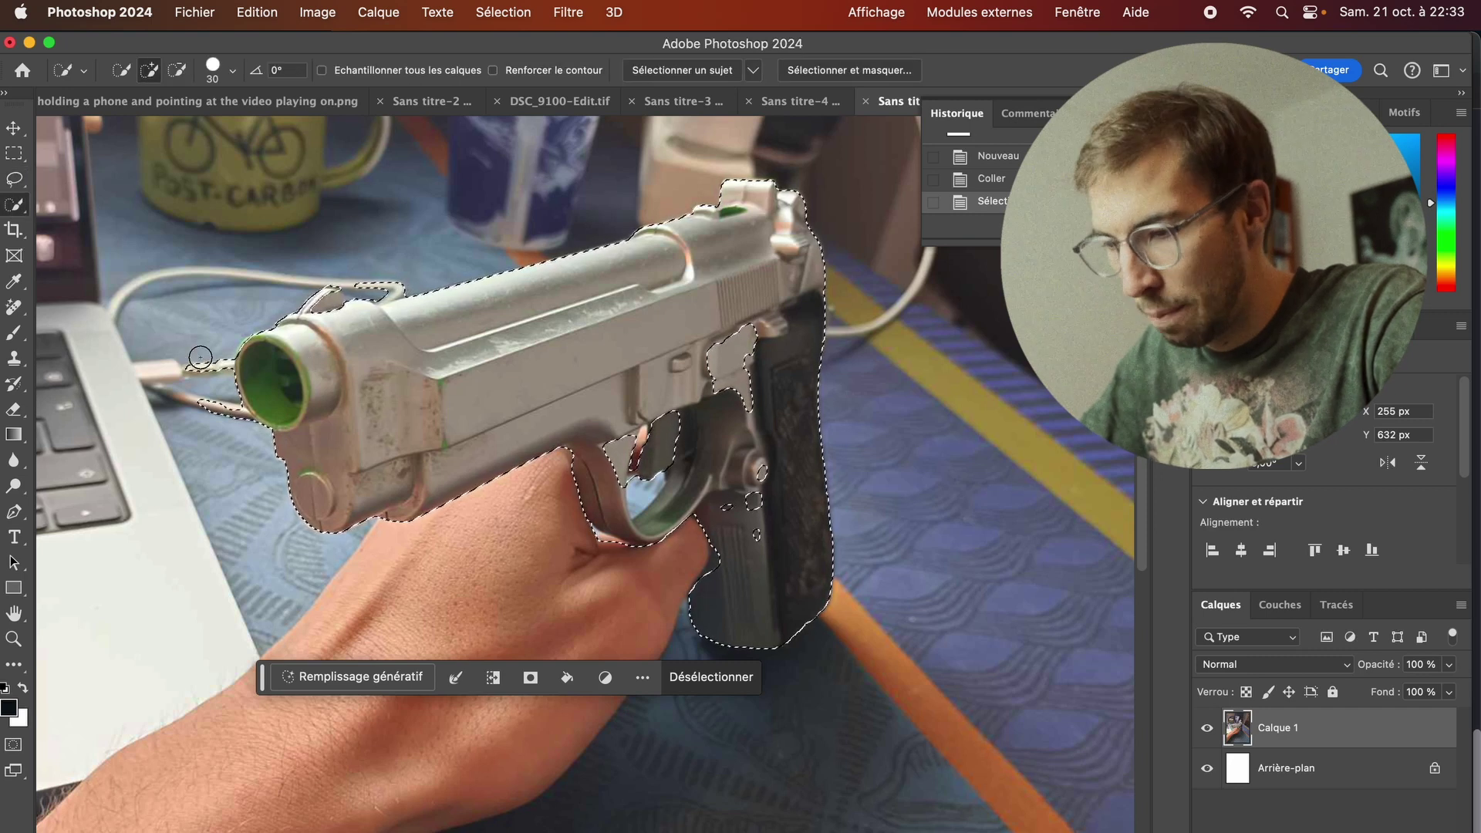
Step: Adjust the Quick Selection brush and add/subtract mode to fit the selection around the trigger guard
key("alt")
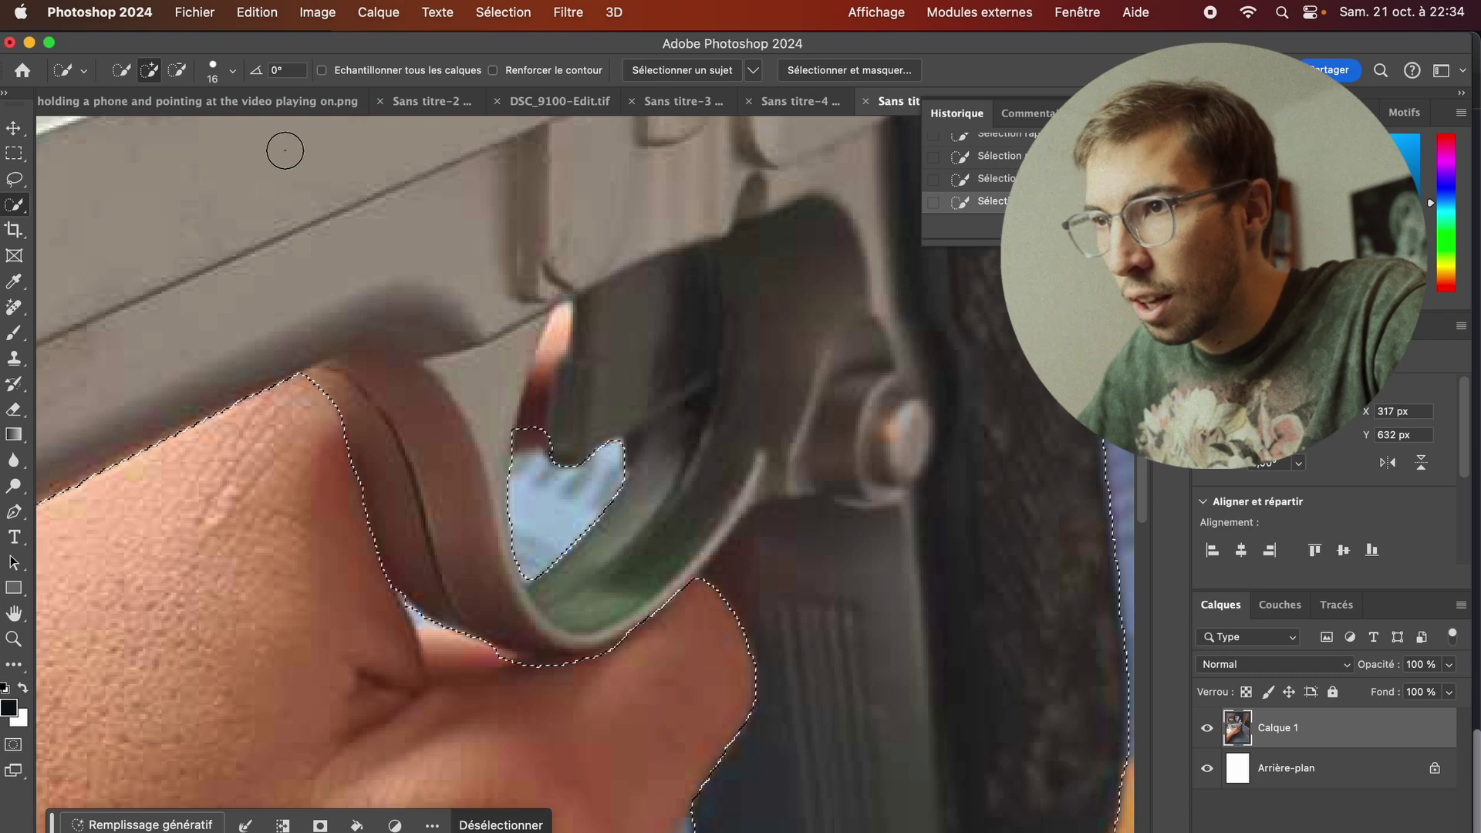
left_click(234, 75)
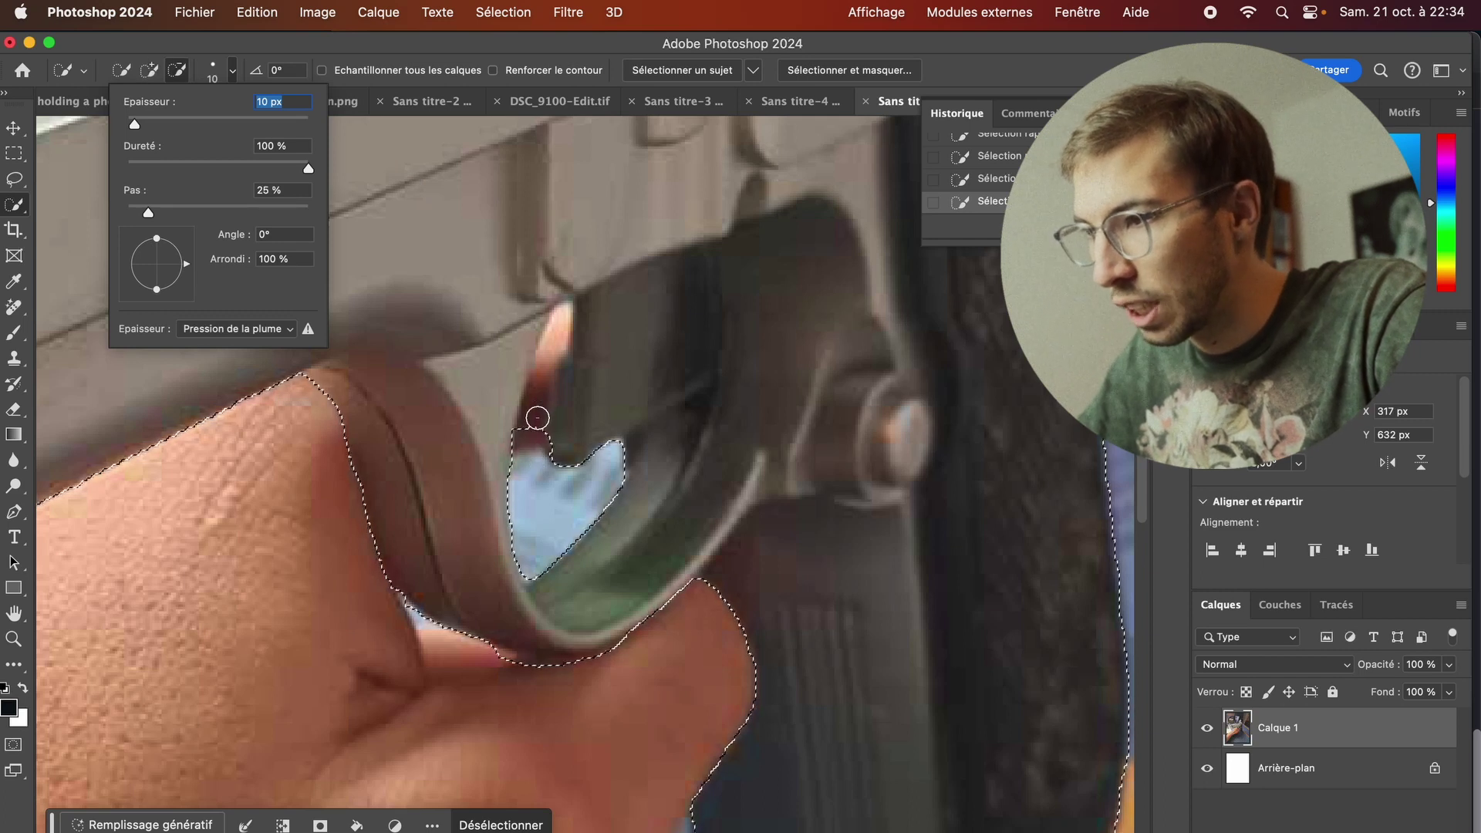
key("alt")
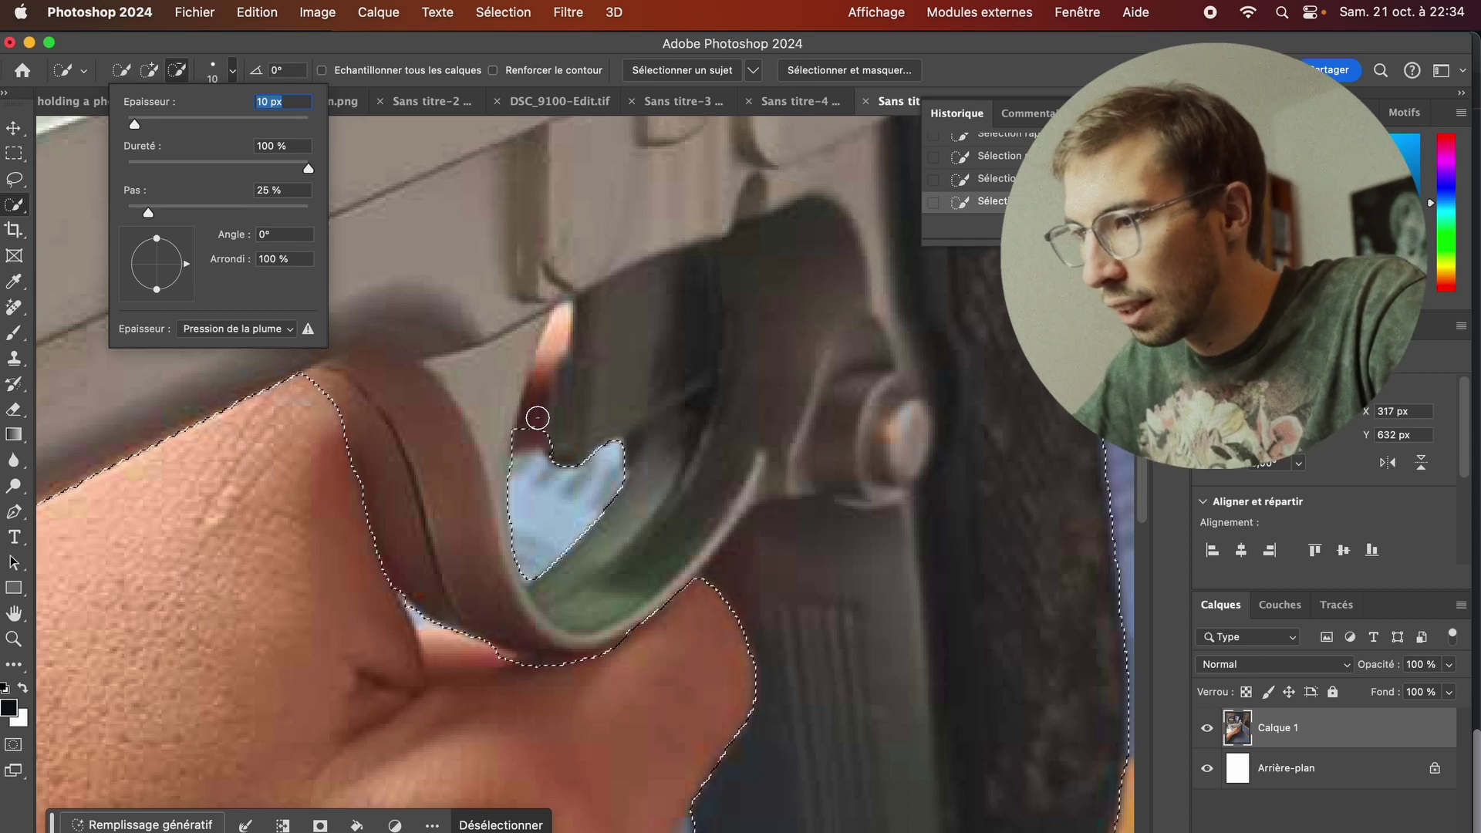
key("Return")
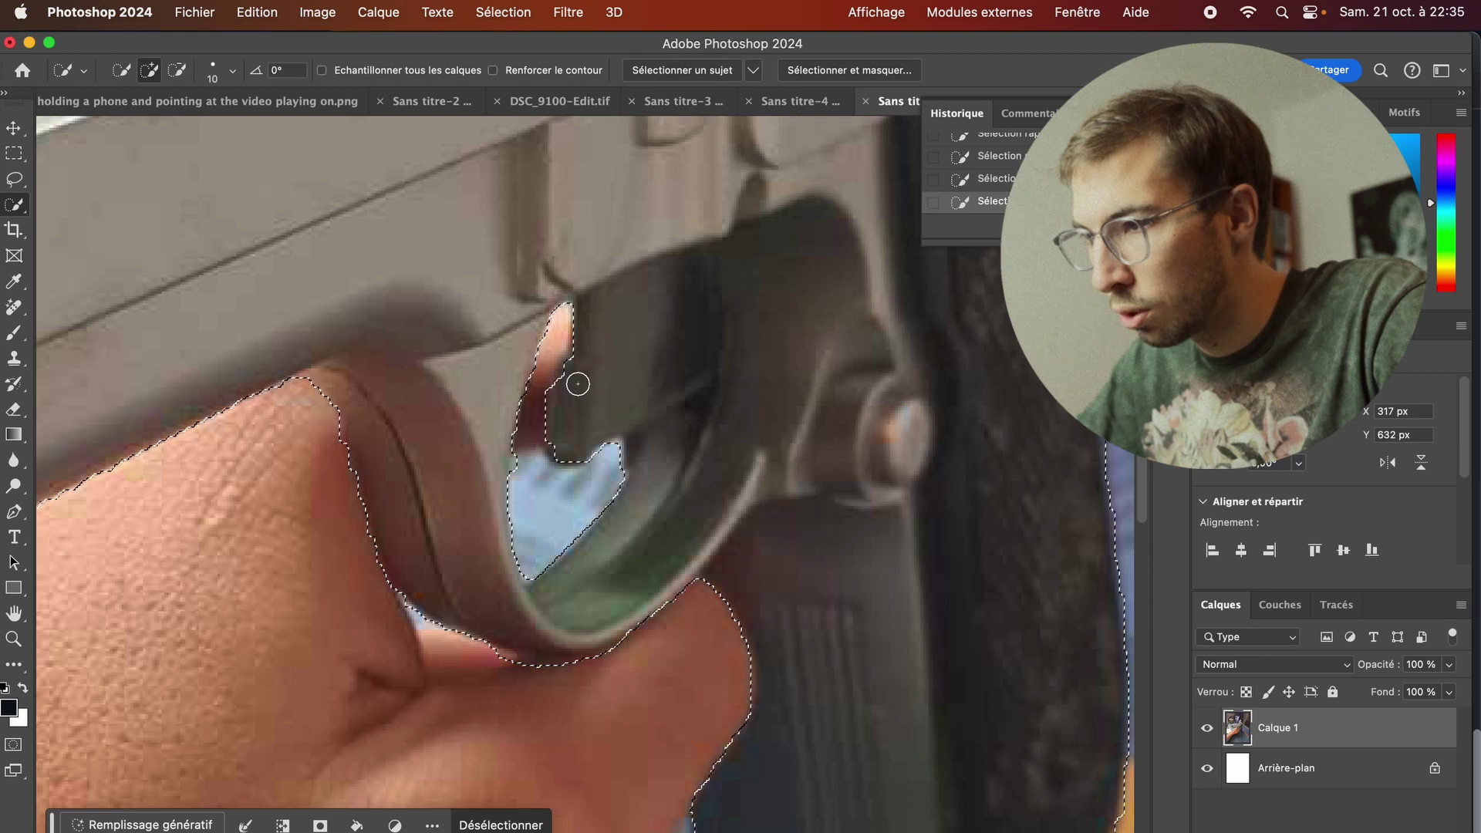
scroll(577, 383, "down", 5)
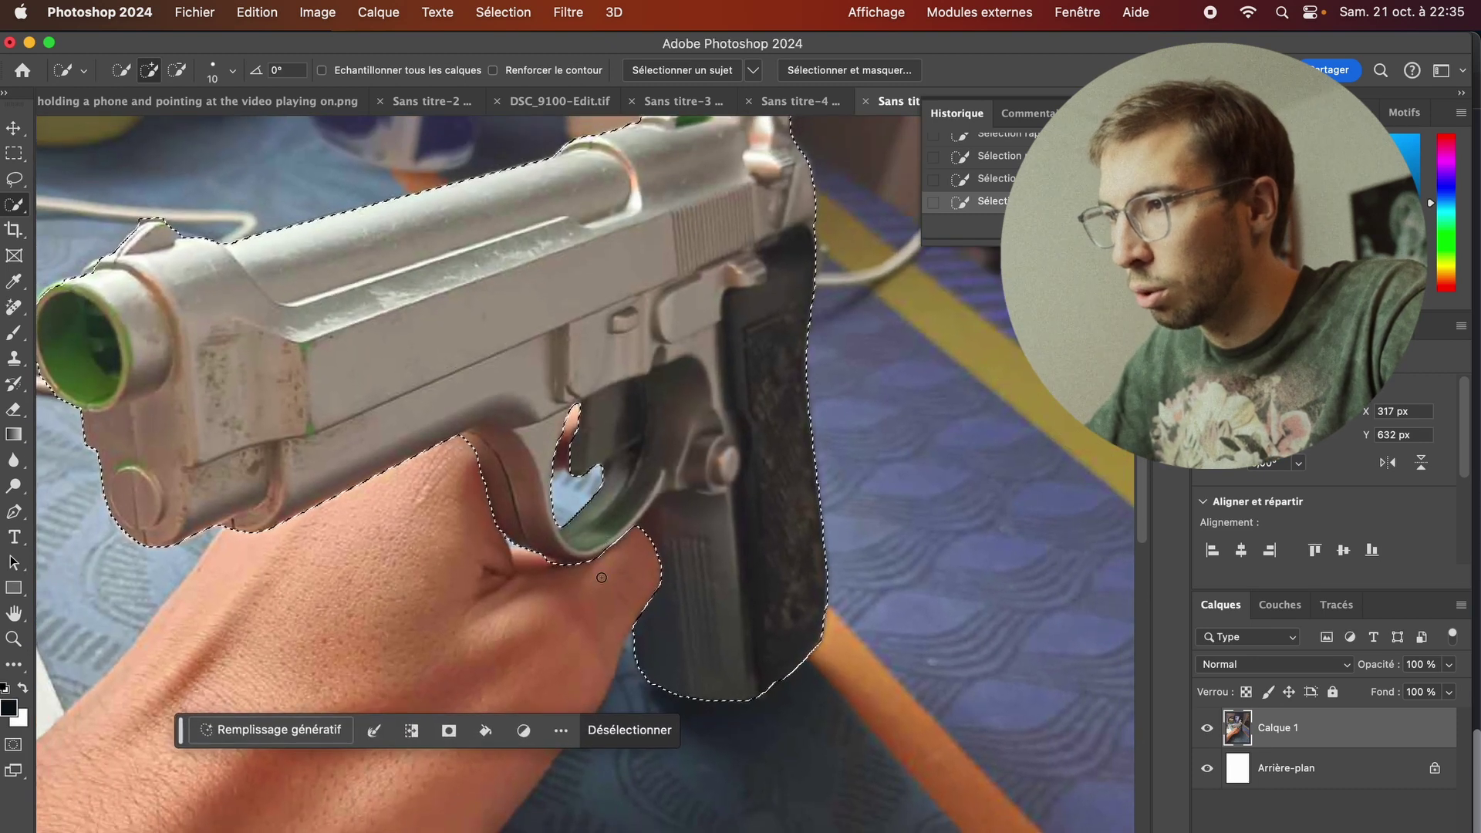
scroll(601, 577, "down", 3)
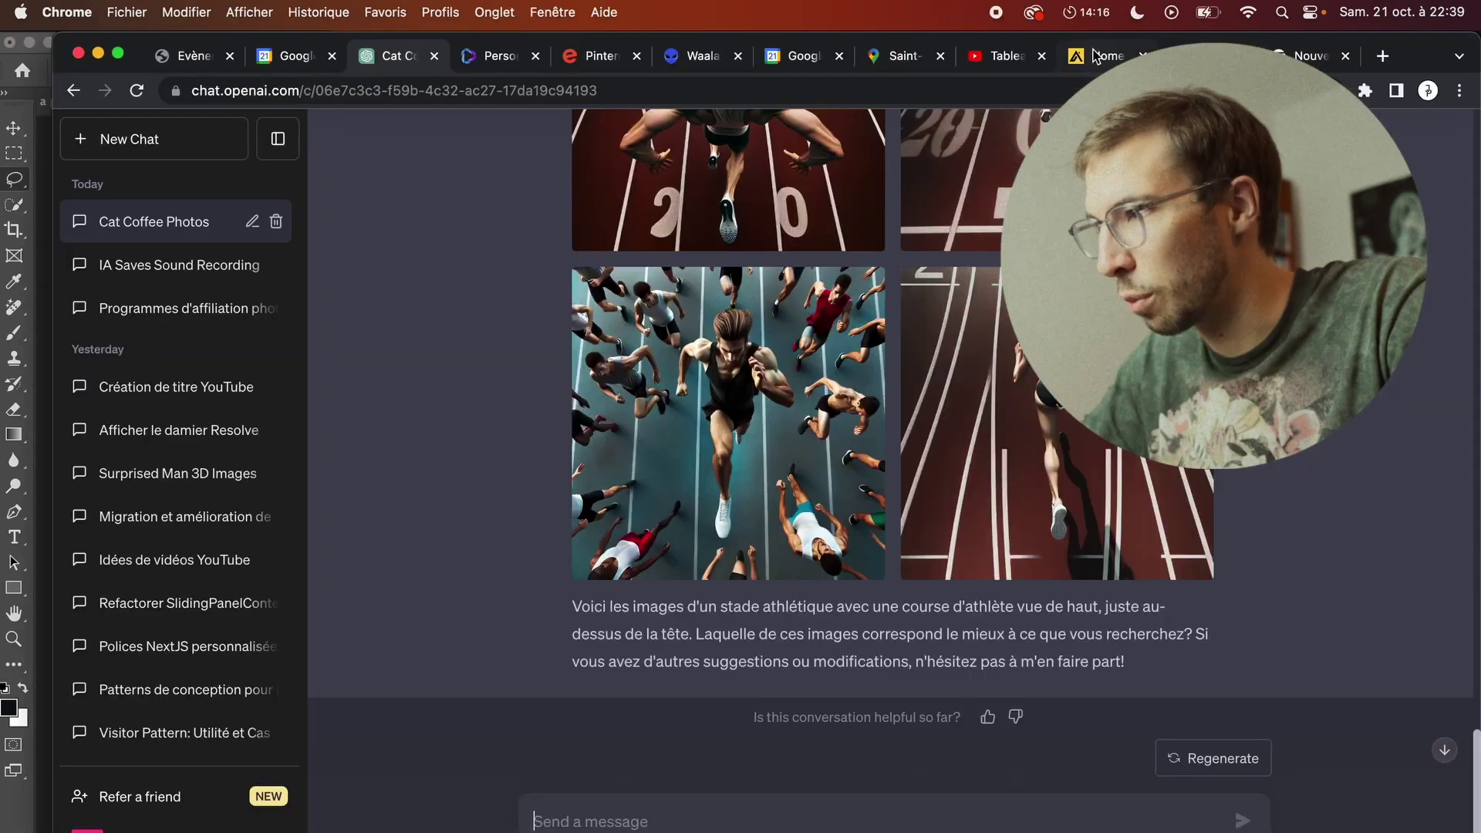
Step: Search Google for 'jar jar been' and open a large preview of the first Jar Jar image
left_click(1095, 55)
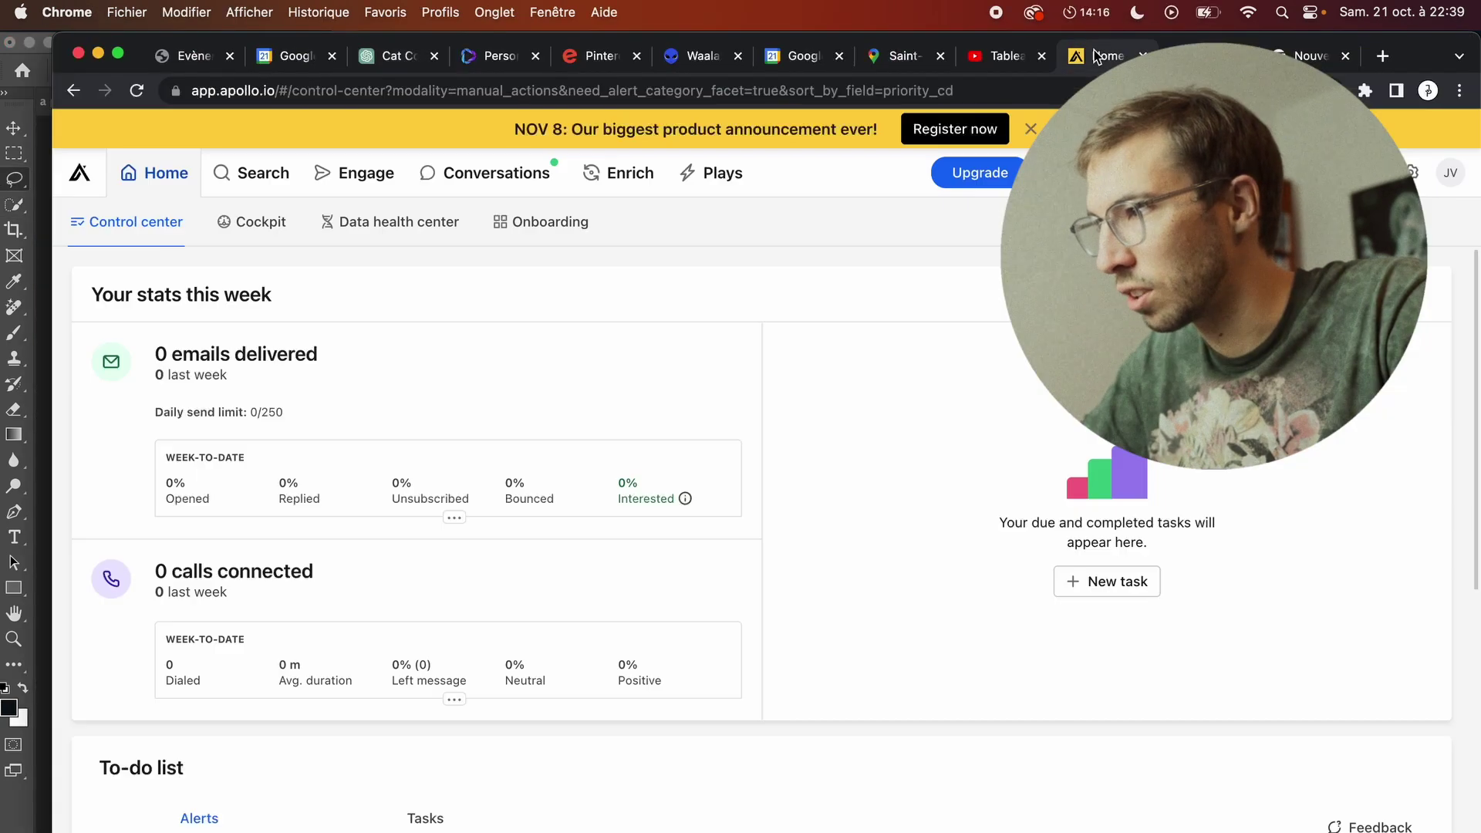
left_click(1203, 55)
type("jaja")
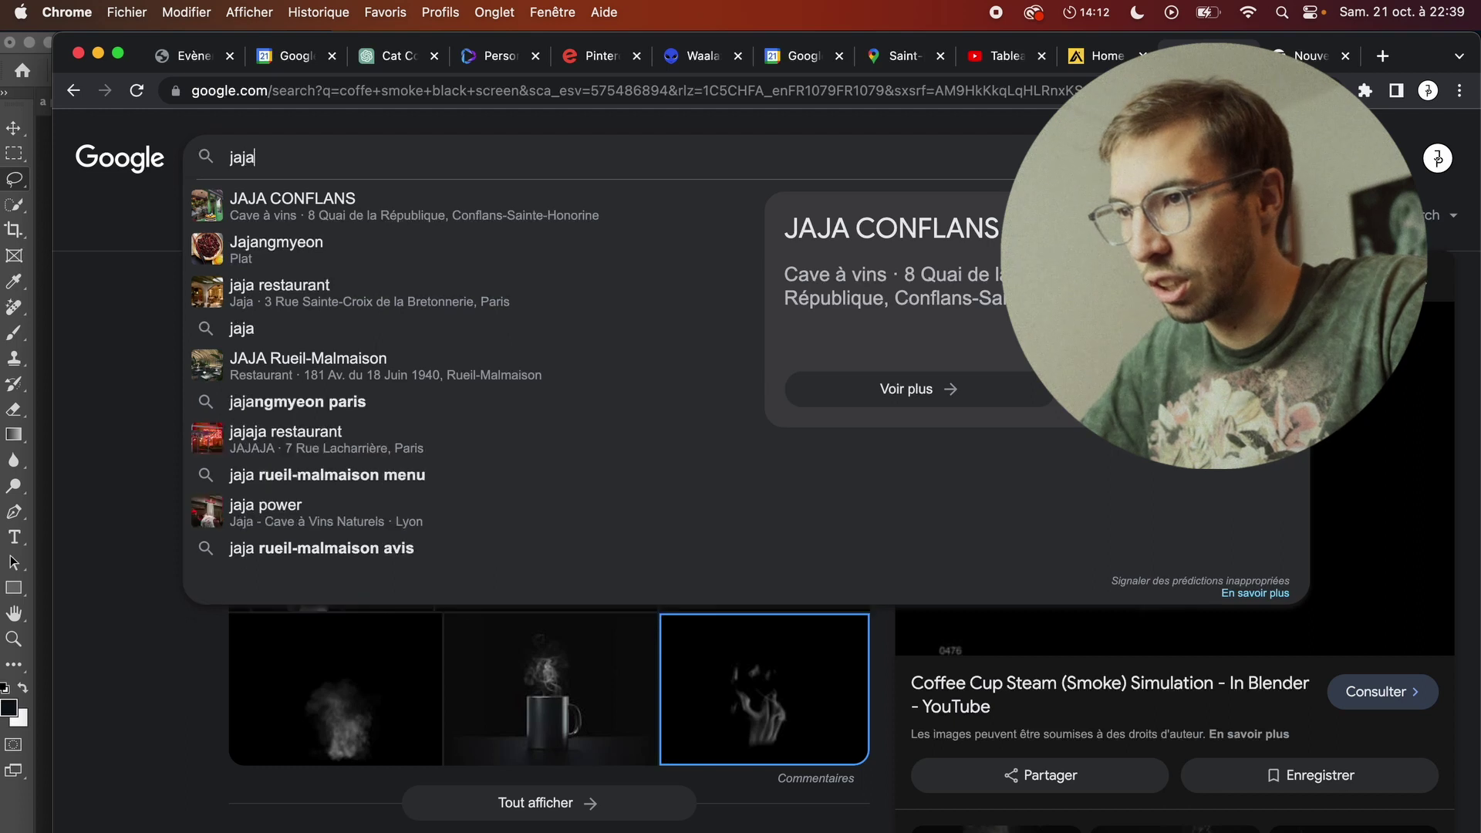
type("r be")
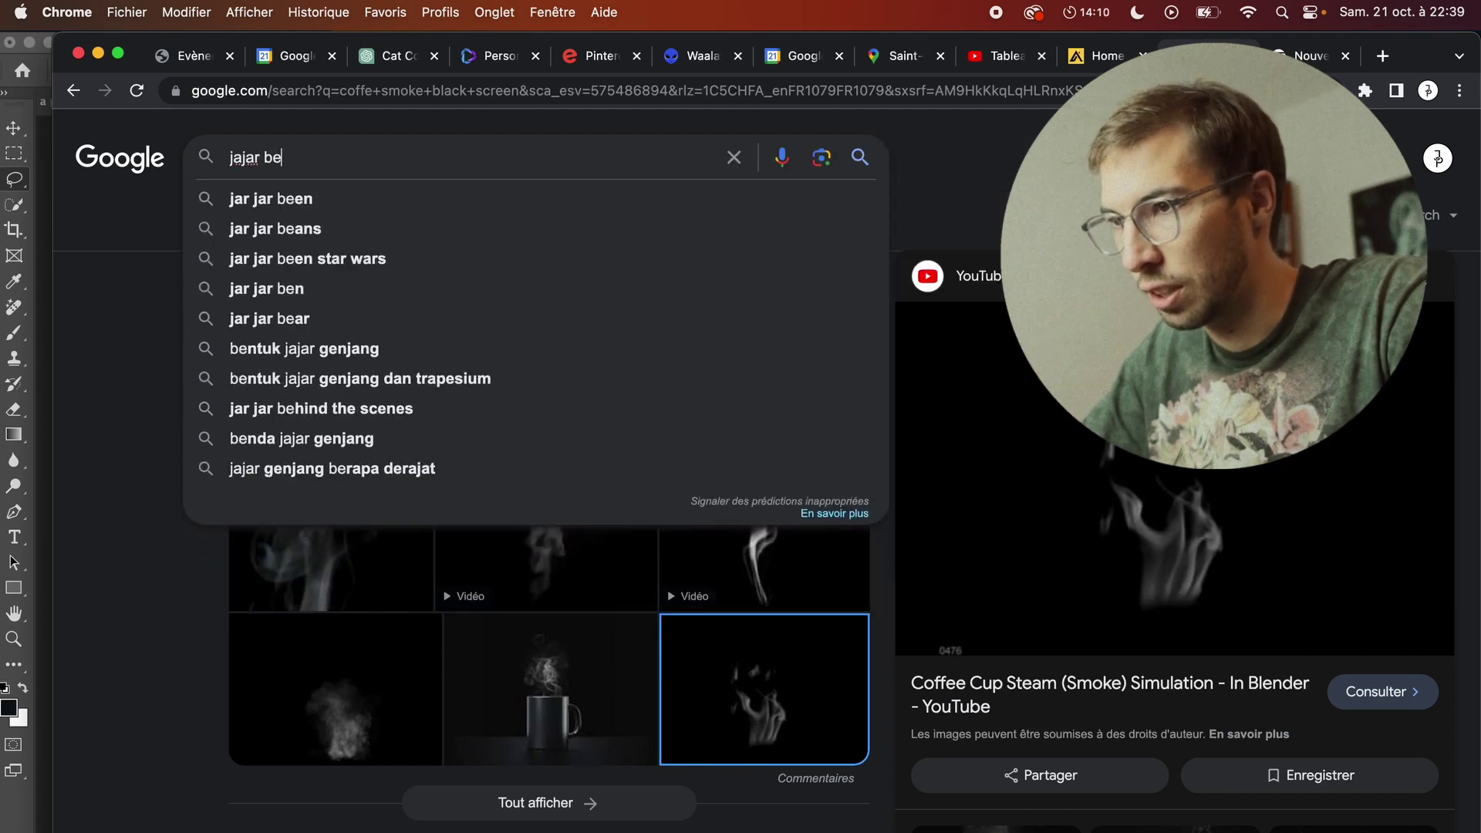
key("Down")
key("Return")
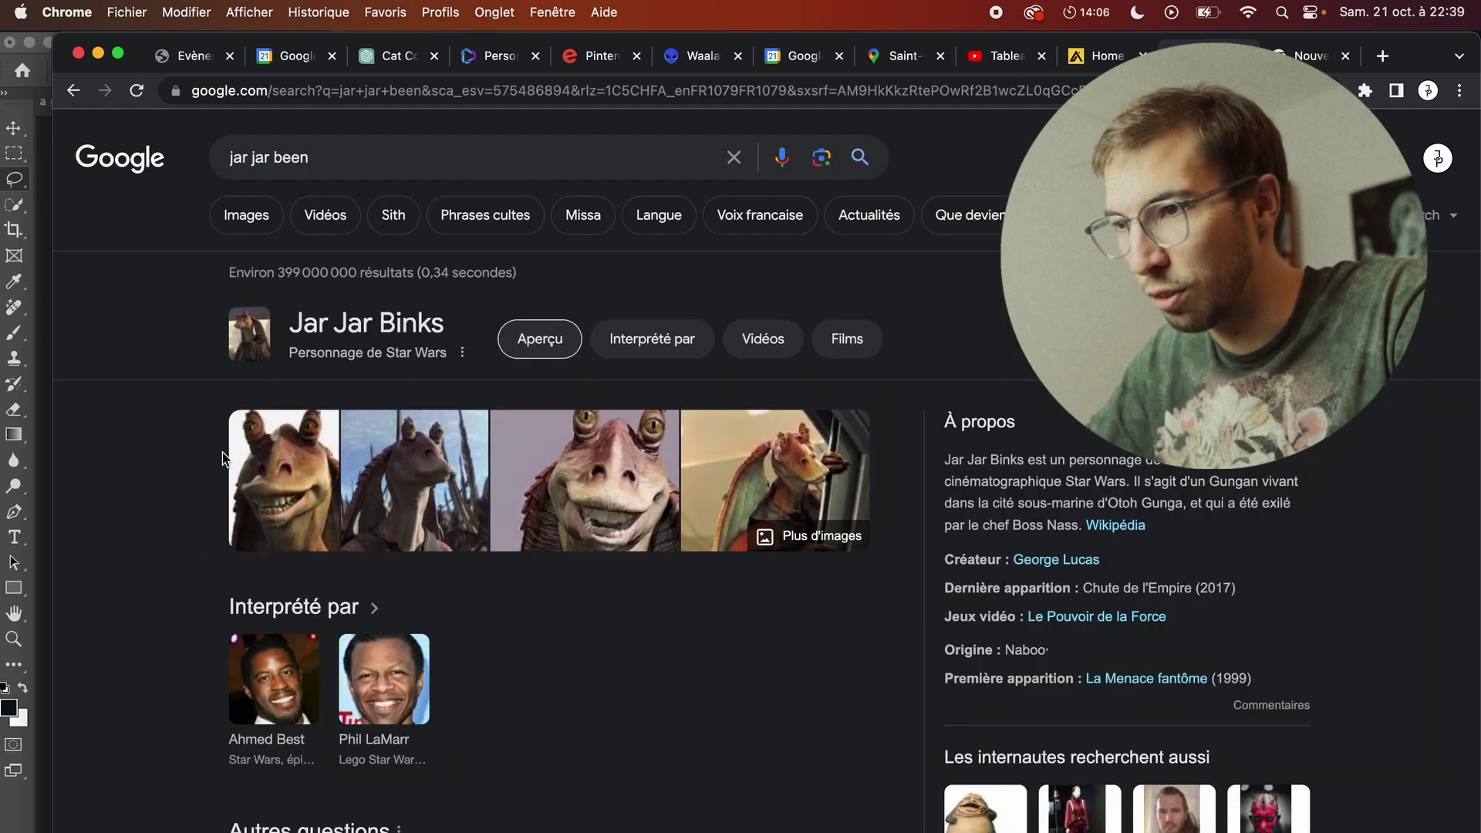
left_click(585, 480)
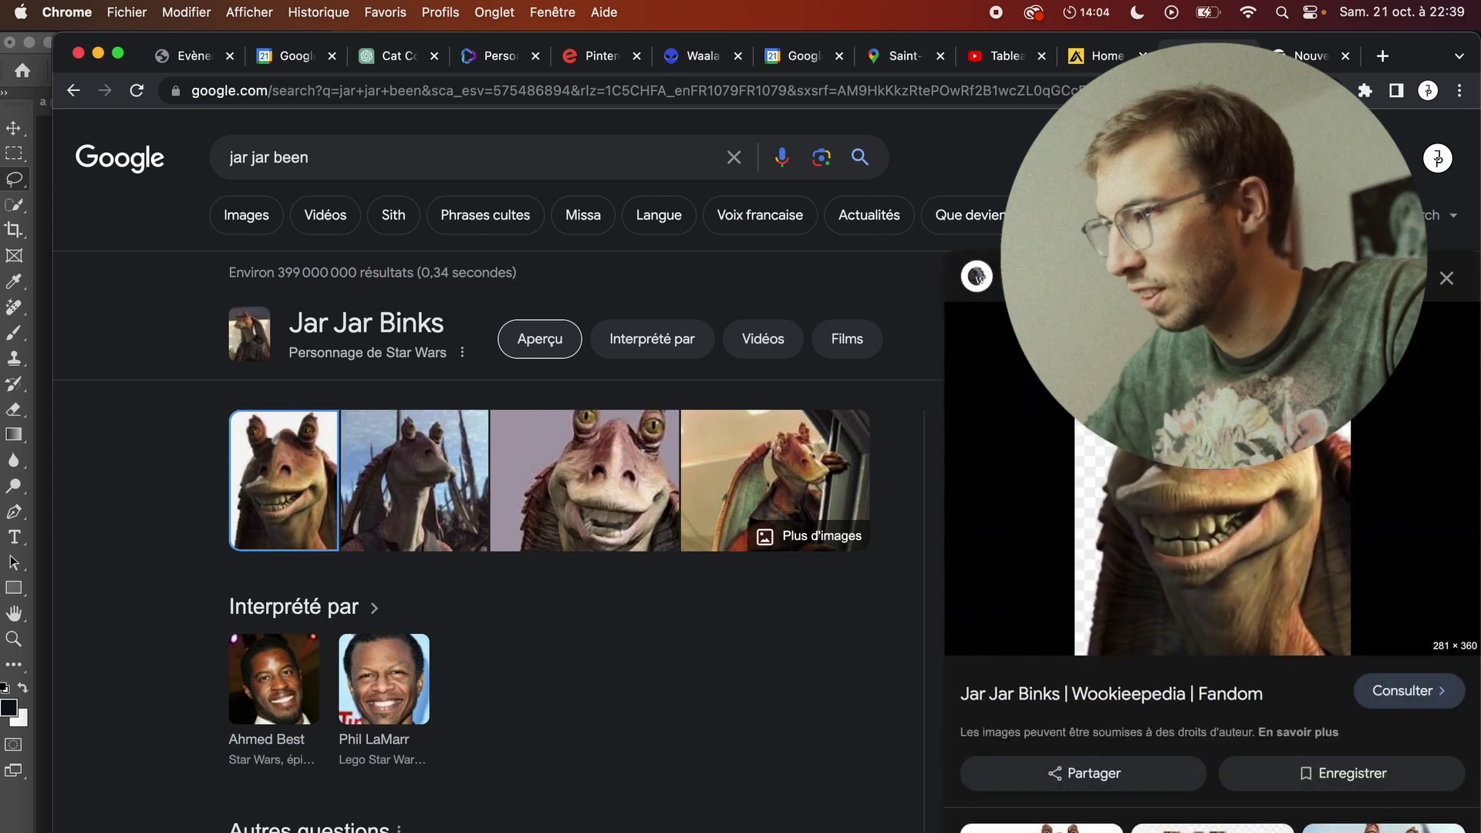
key("super+Tab")
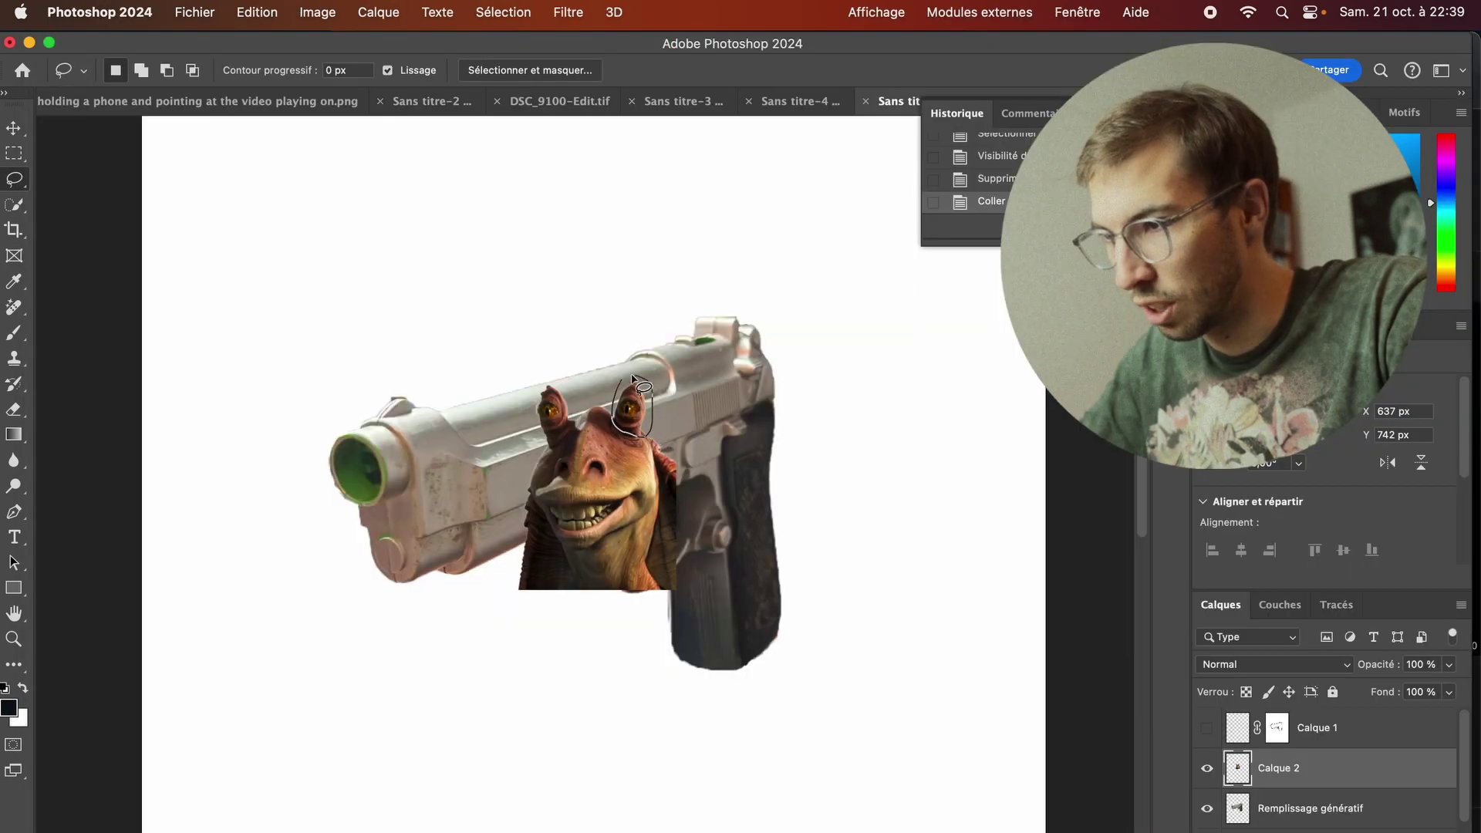
Step: Copy one Jar Jar eye stalk to a new layer, then move and enlarge it above the grip
left_click_drag(632, 378, 637, 385)
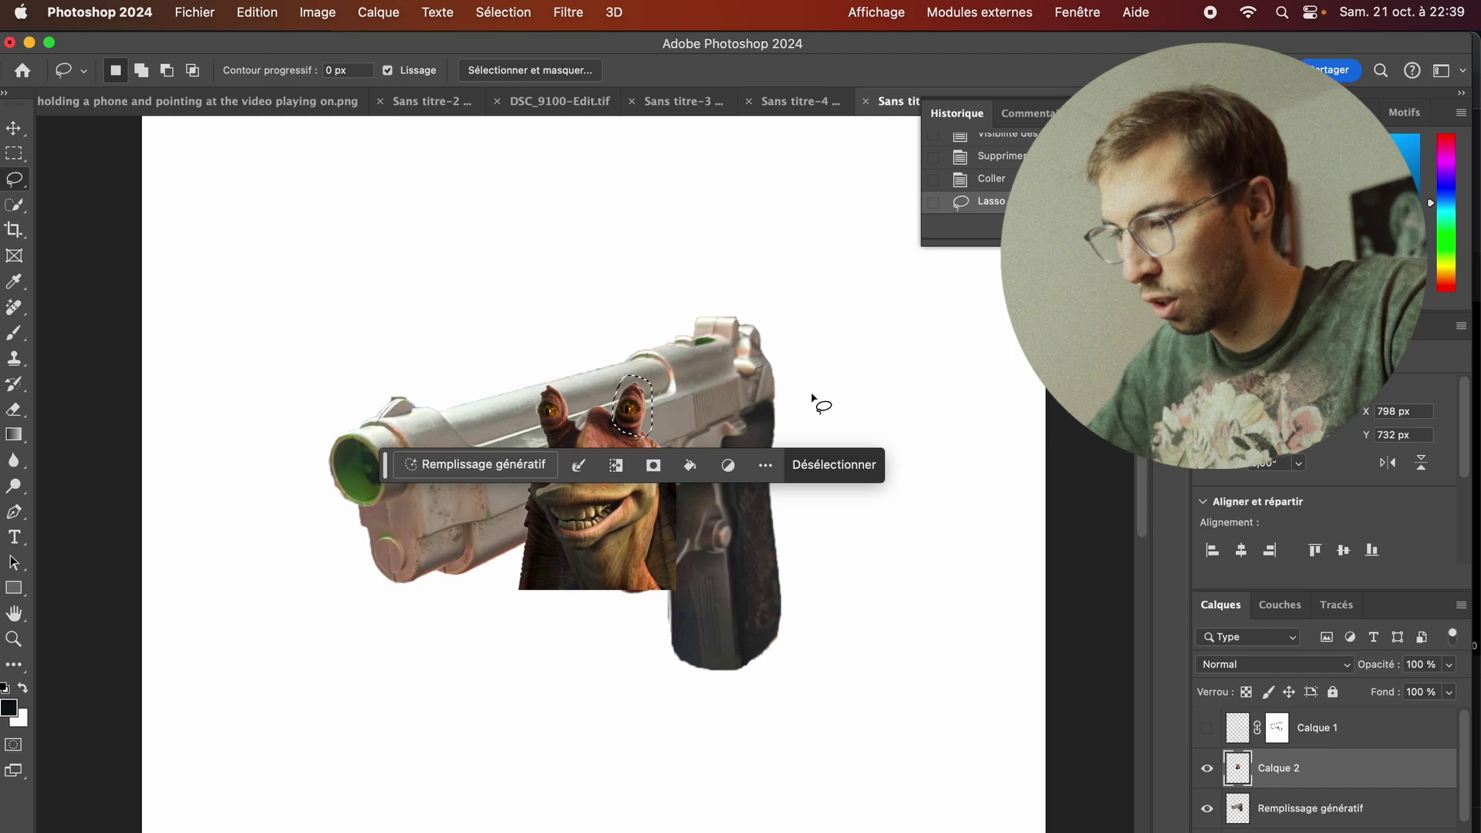
key("ctrl+j")
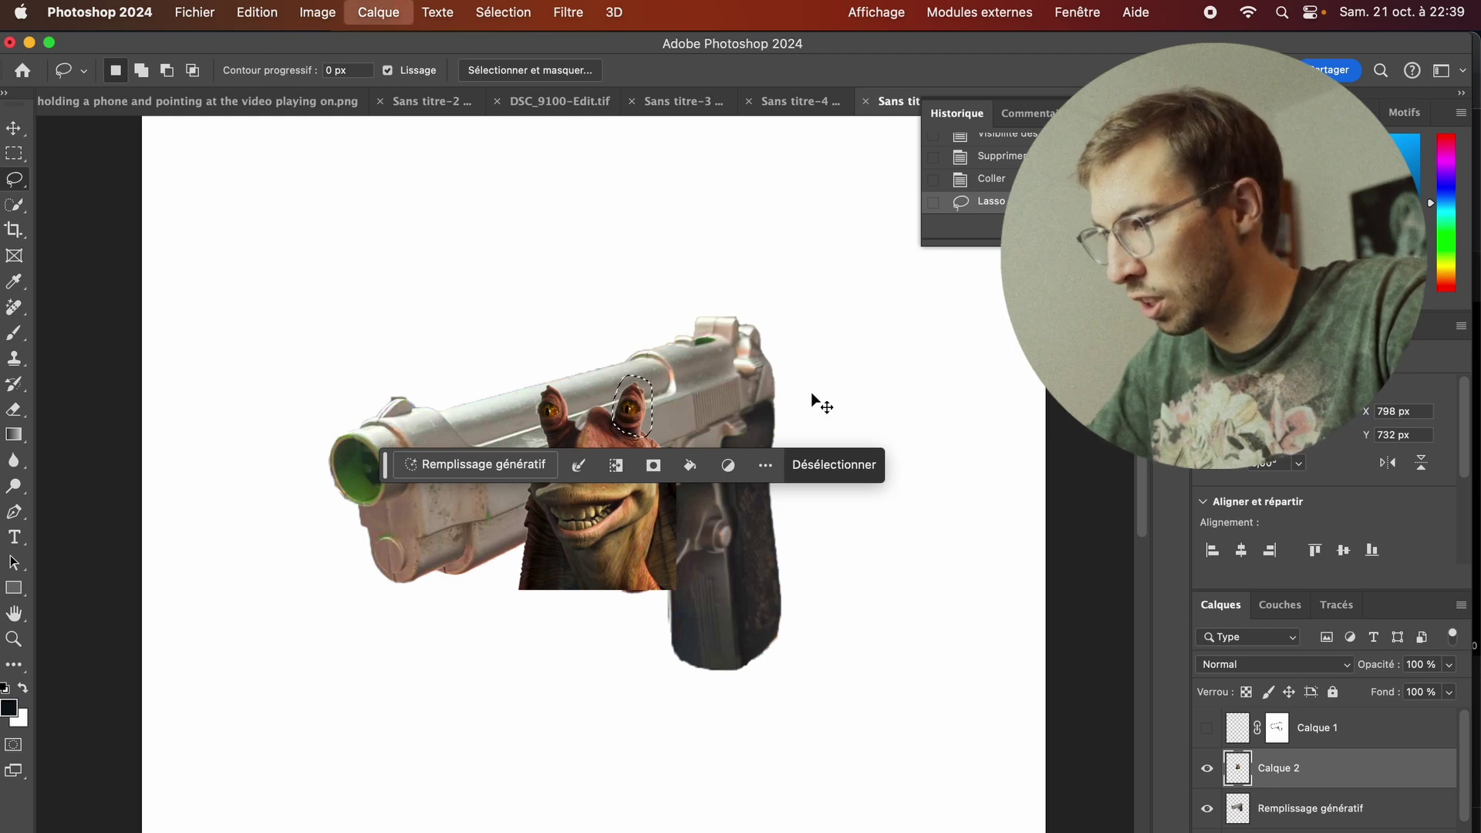
key("v")
mouse_move(725, 443)
left_mouse_down()
mouse_move(835, 398)
mouse_move(768, 326)
left_mouse_up()
key("ctrl+t")
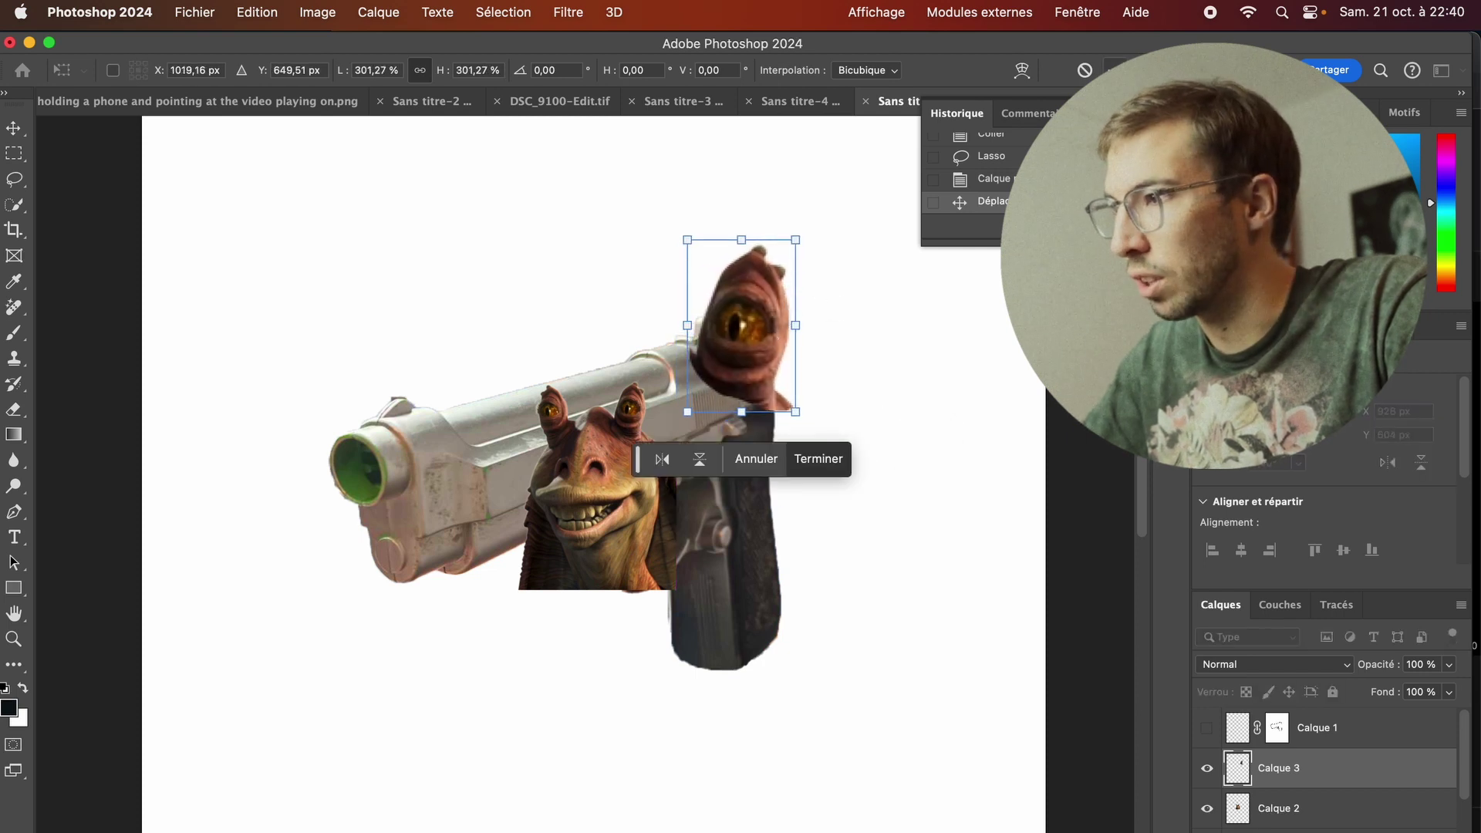
key("Return")
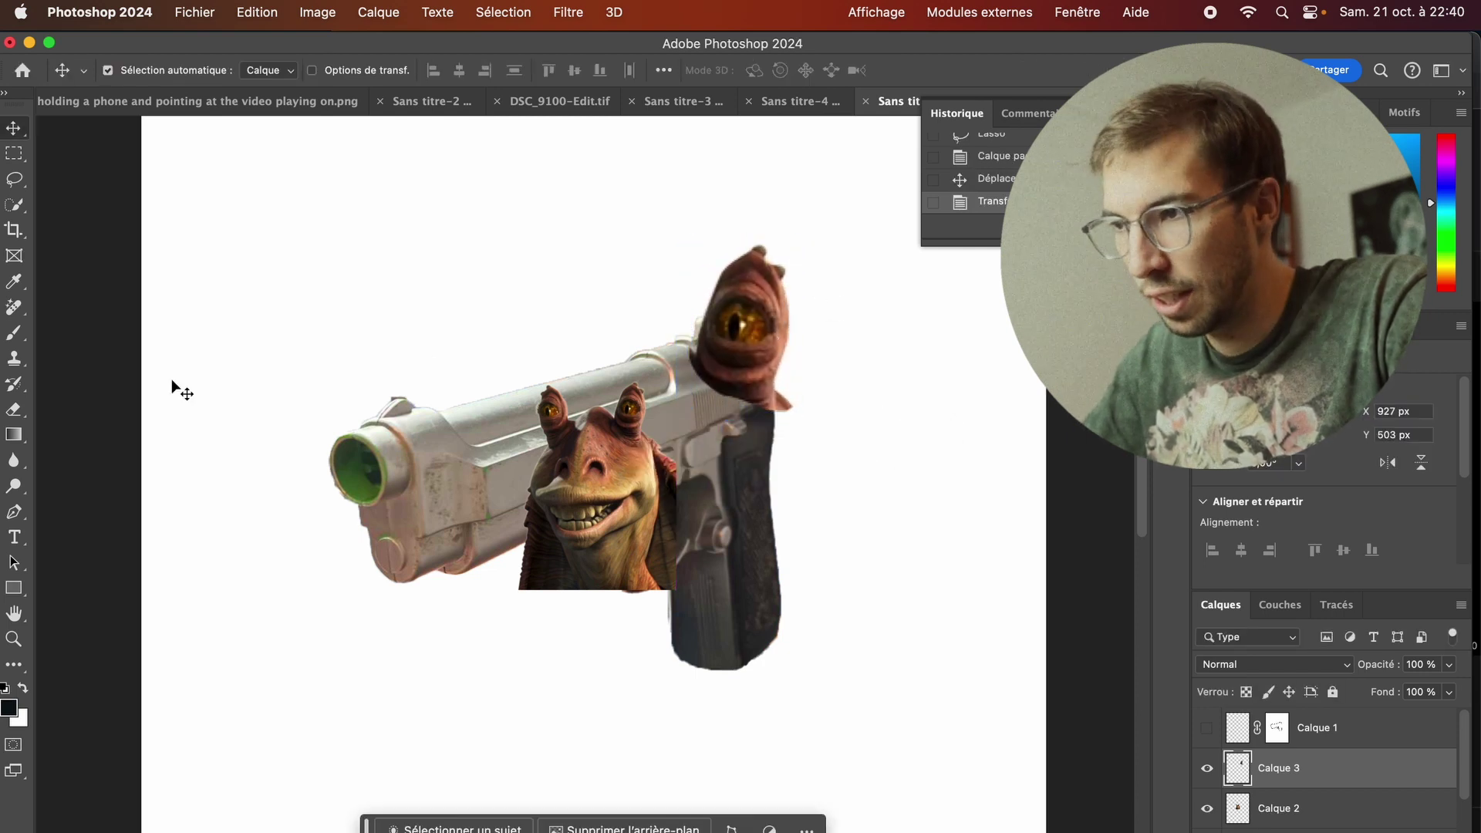
Step: Lasso the other eye stalk on Calque 2 and copy it to its own layer
left_click(14, 182)
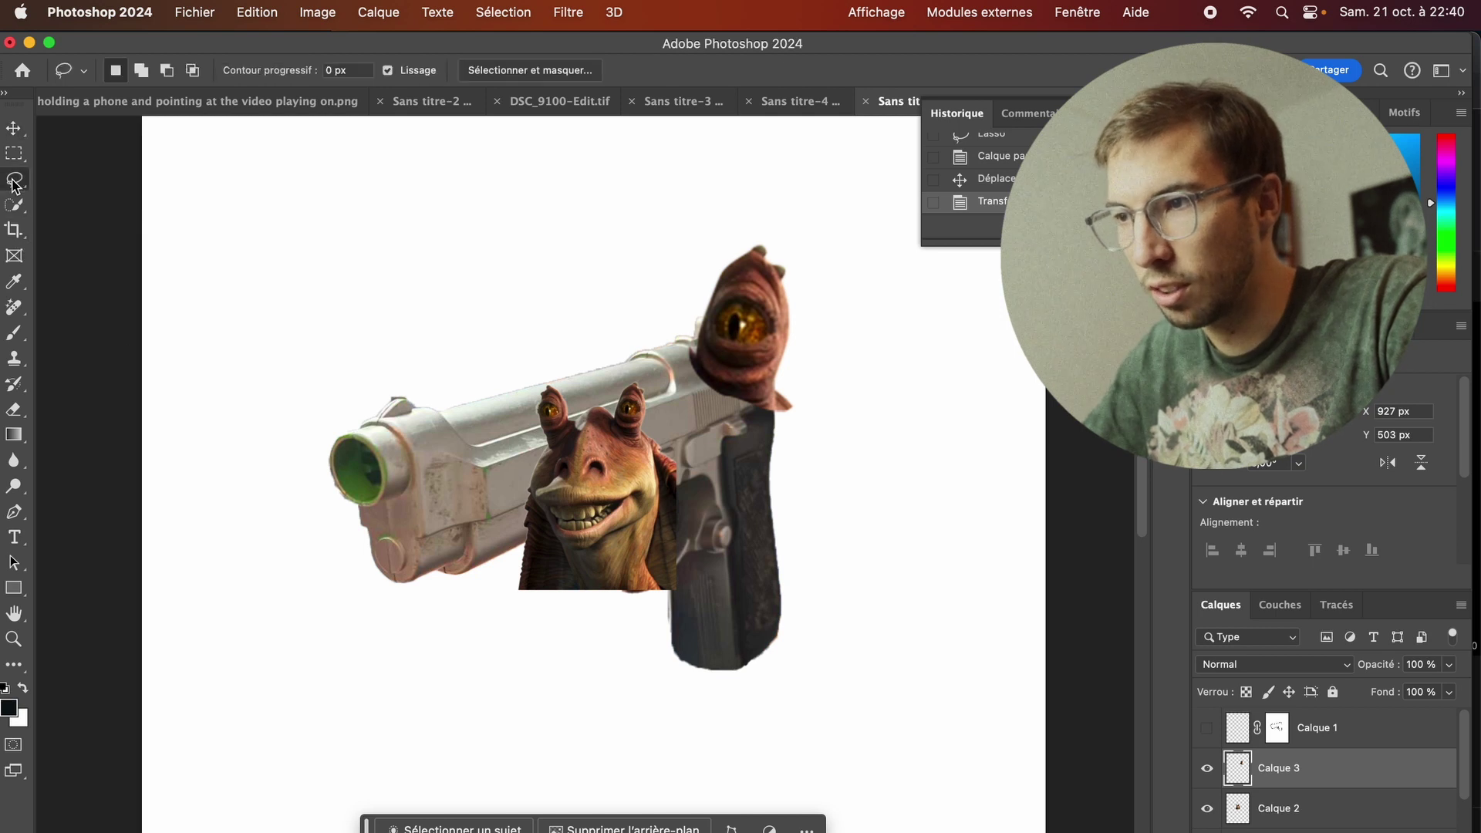
left_click_drag(537, 383, 535, 404)
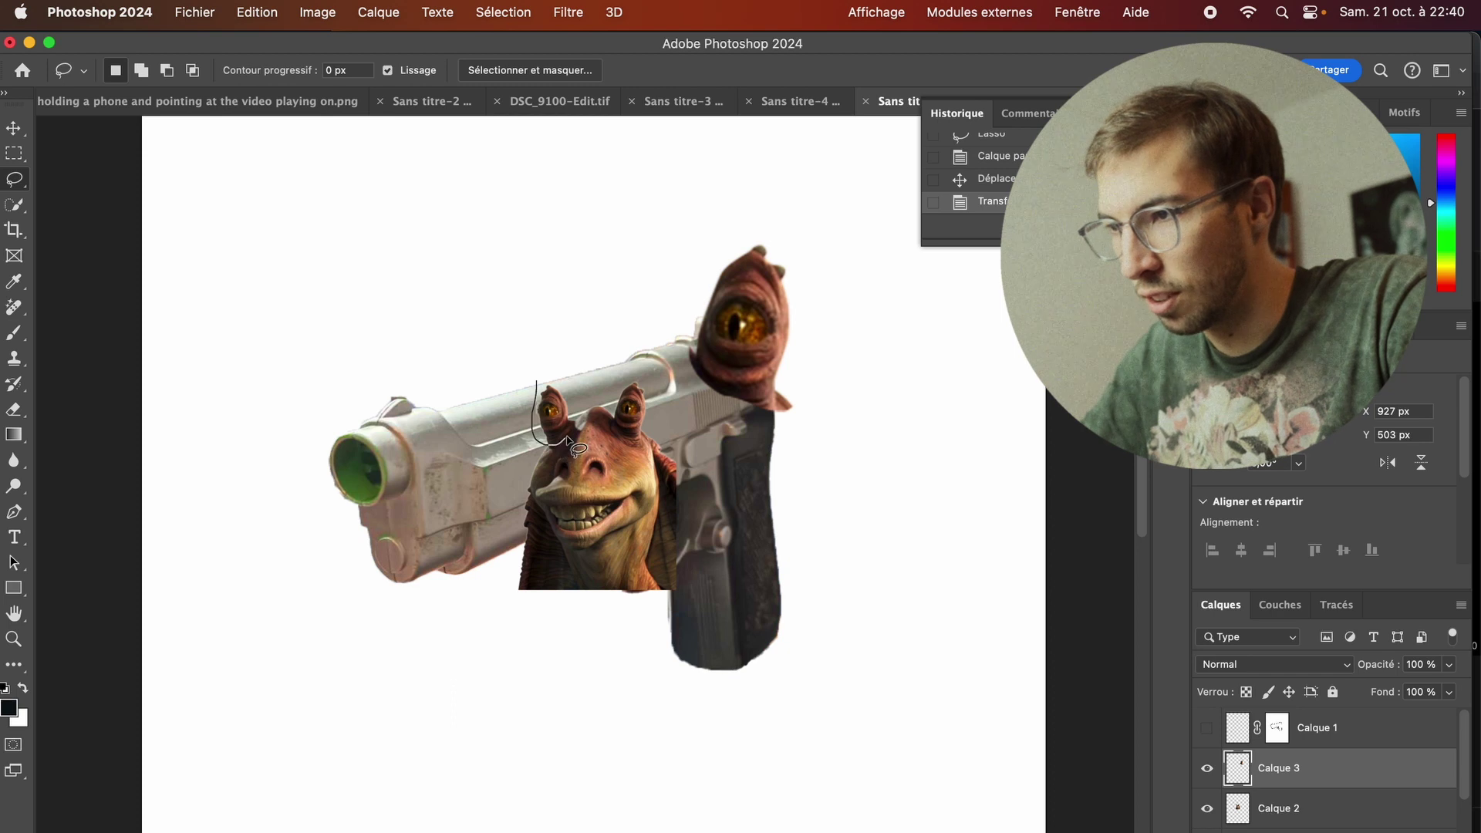
left_click_drag(543, 380, 546, 378)
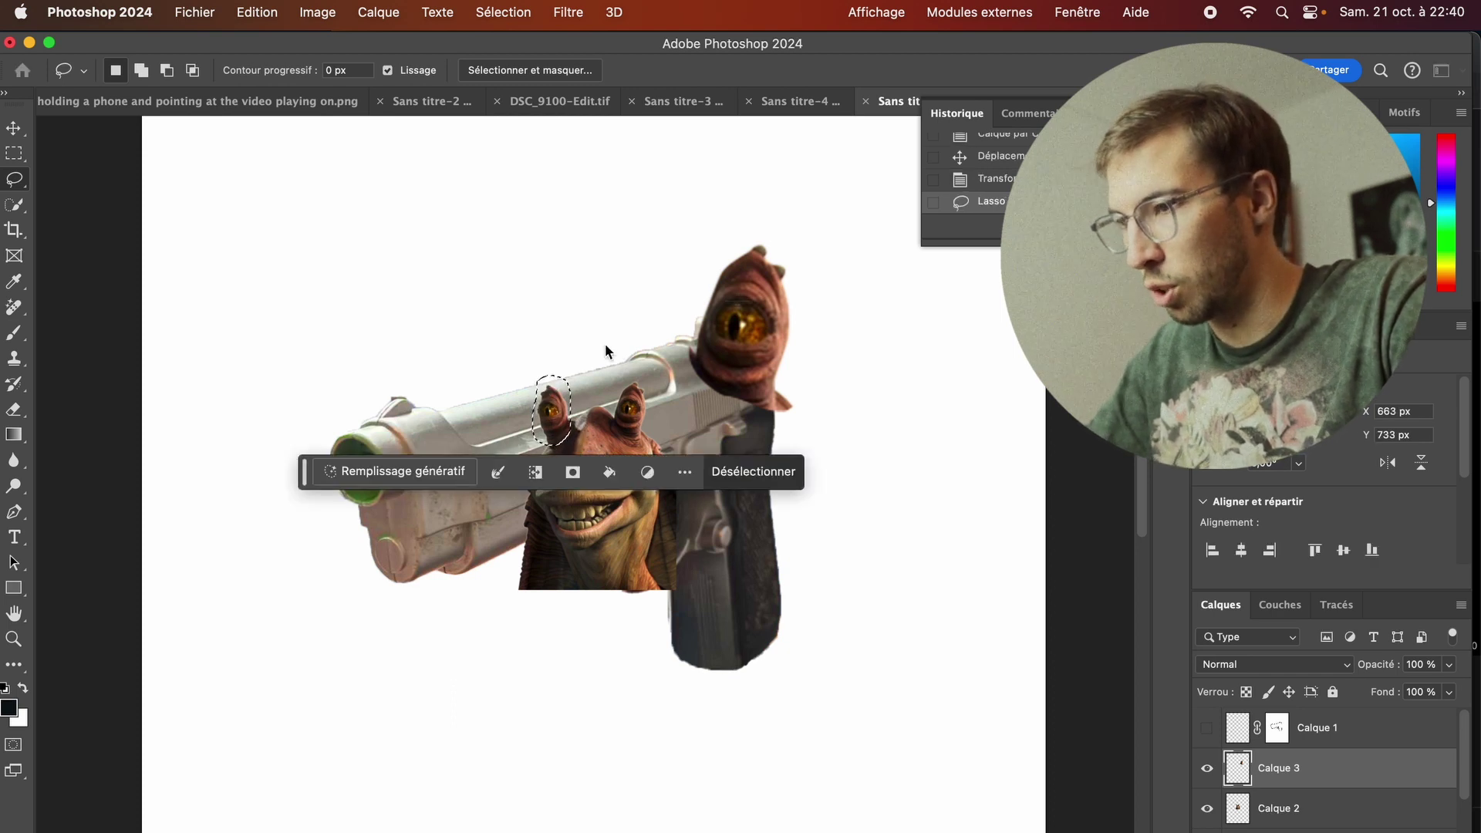
key("ctrl+j")
left_click(740, 348)
left_click(1238, 810)
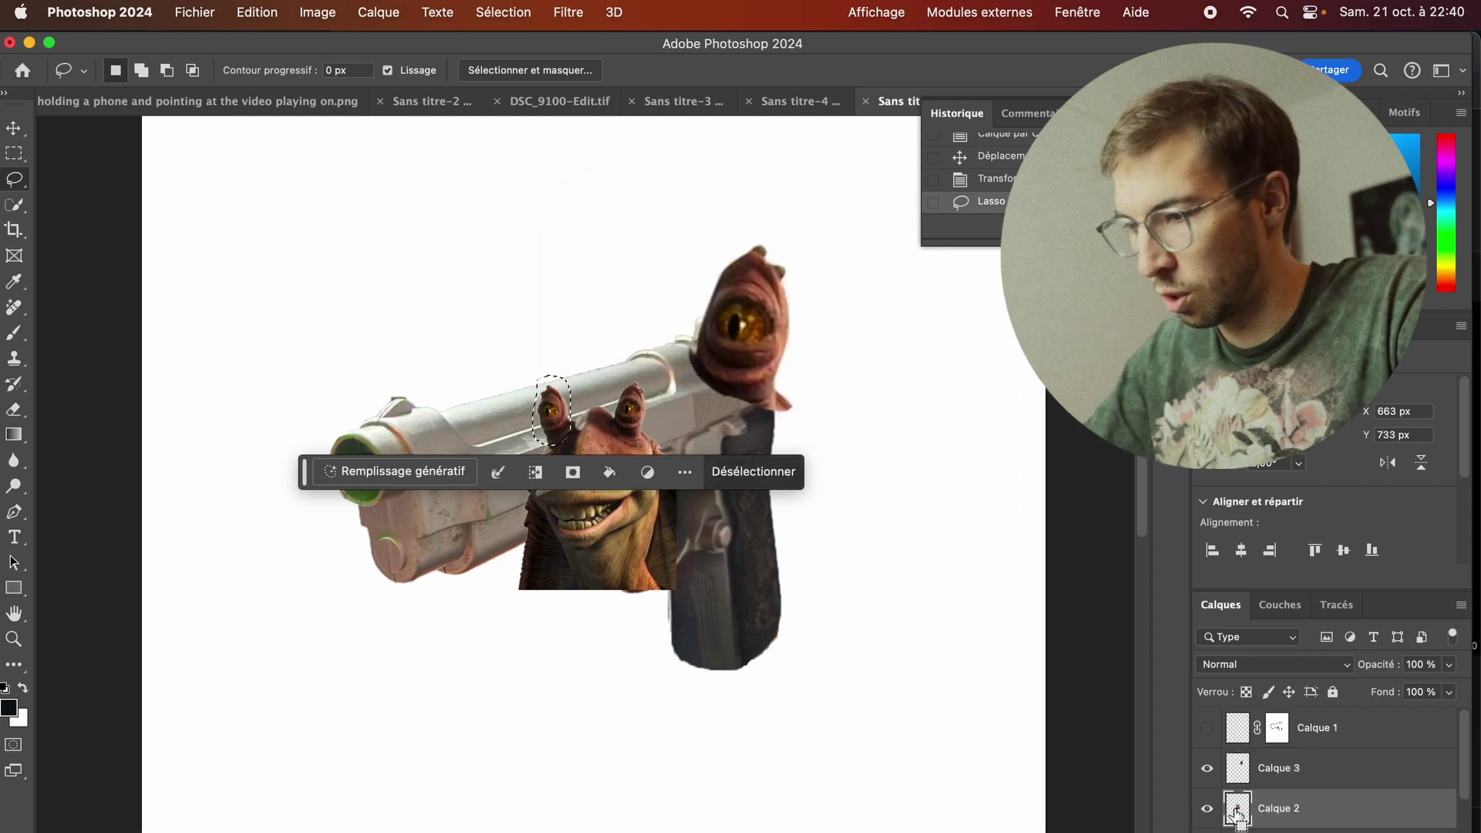
key("ctrl+j")
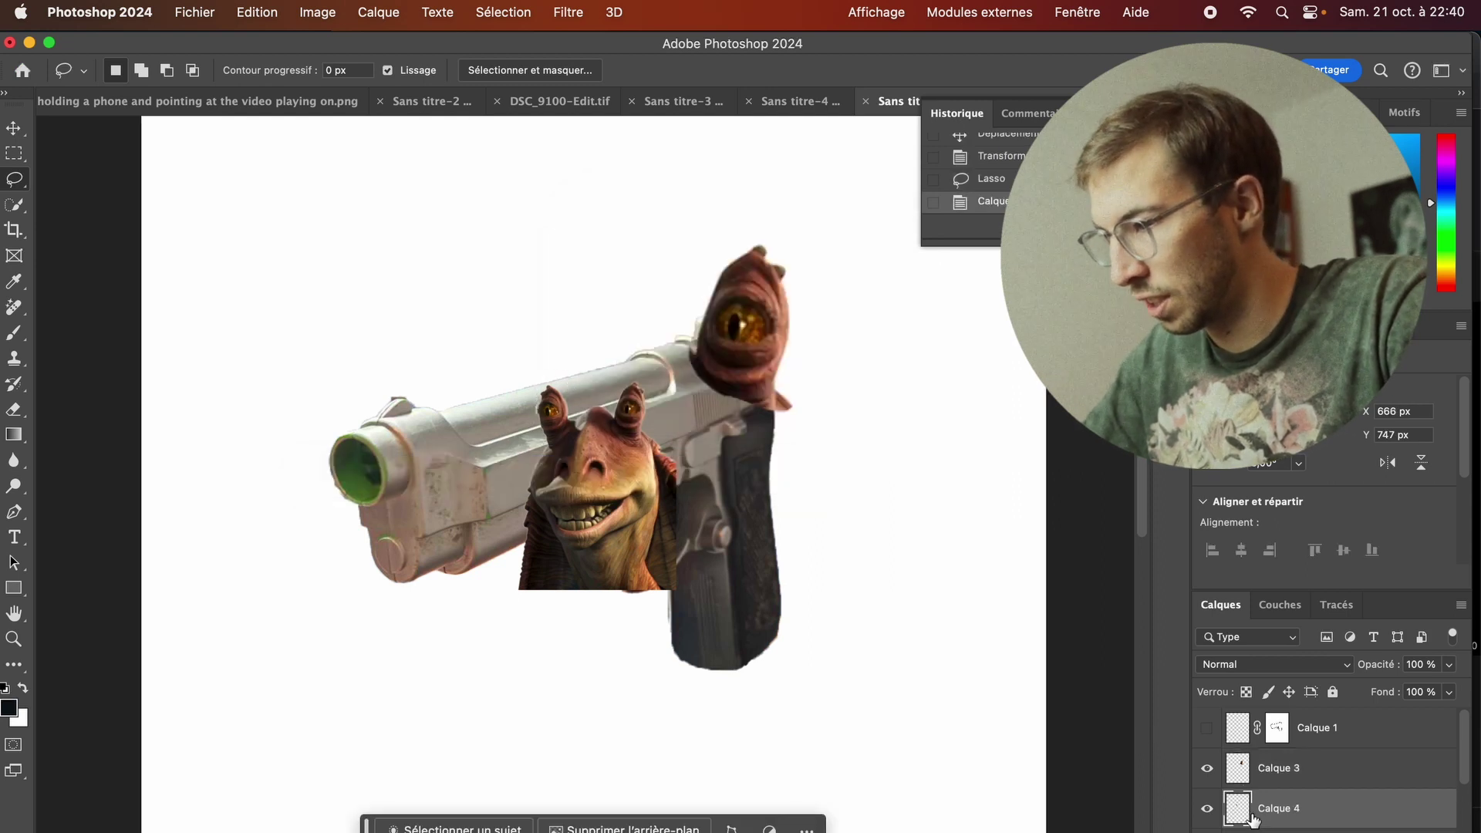
Step: Hide Jar Jar's face and transform the second eye copy beside the first on the slide
scroll(1253, 818, "down", 3)
left_click(1209, 747)
key("ctrl+t")
left_click_drag(694, 316, 679, 316)
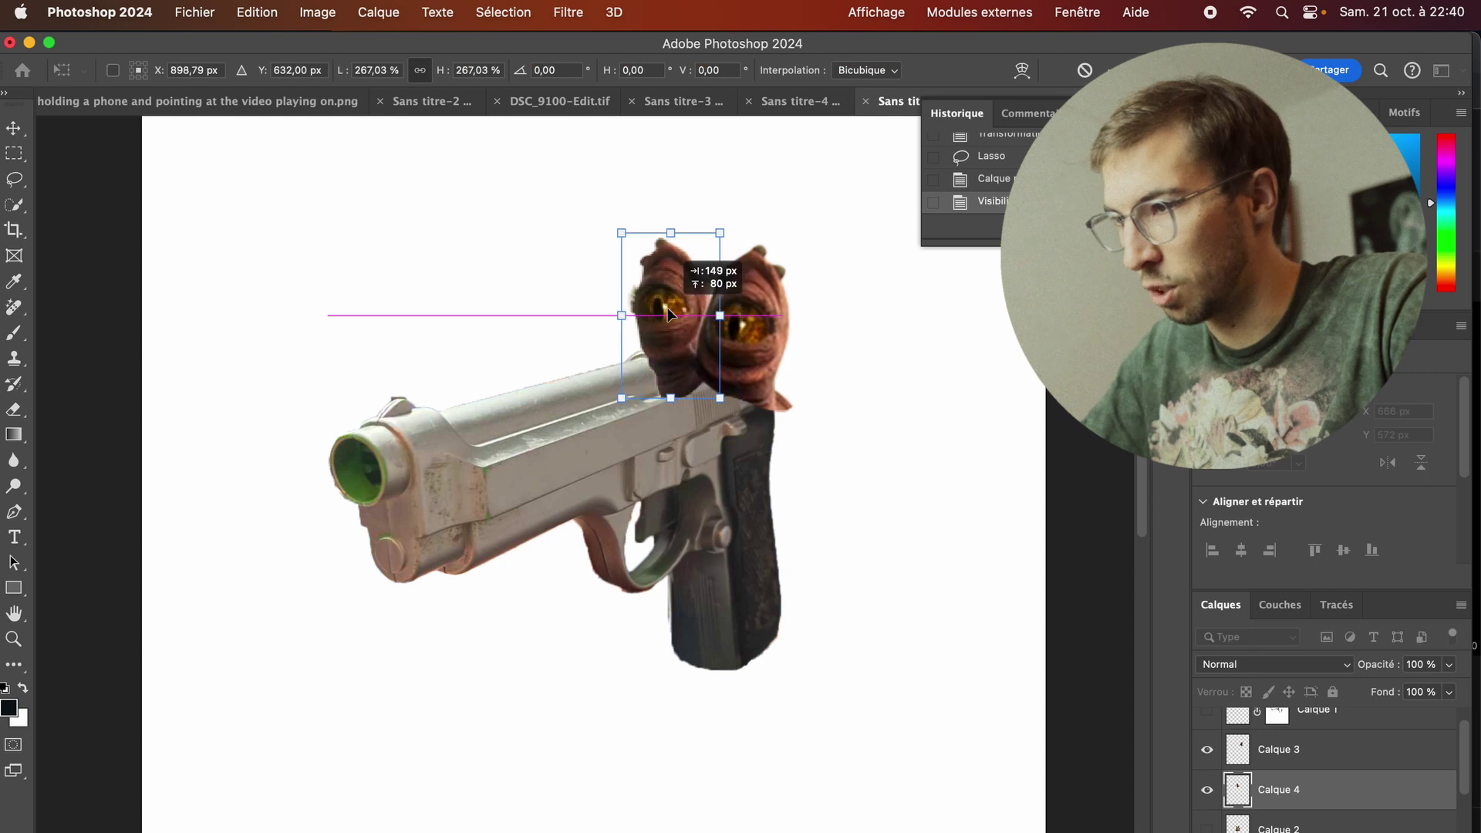
left_click_drag(719, 235, 722, 229)
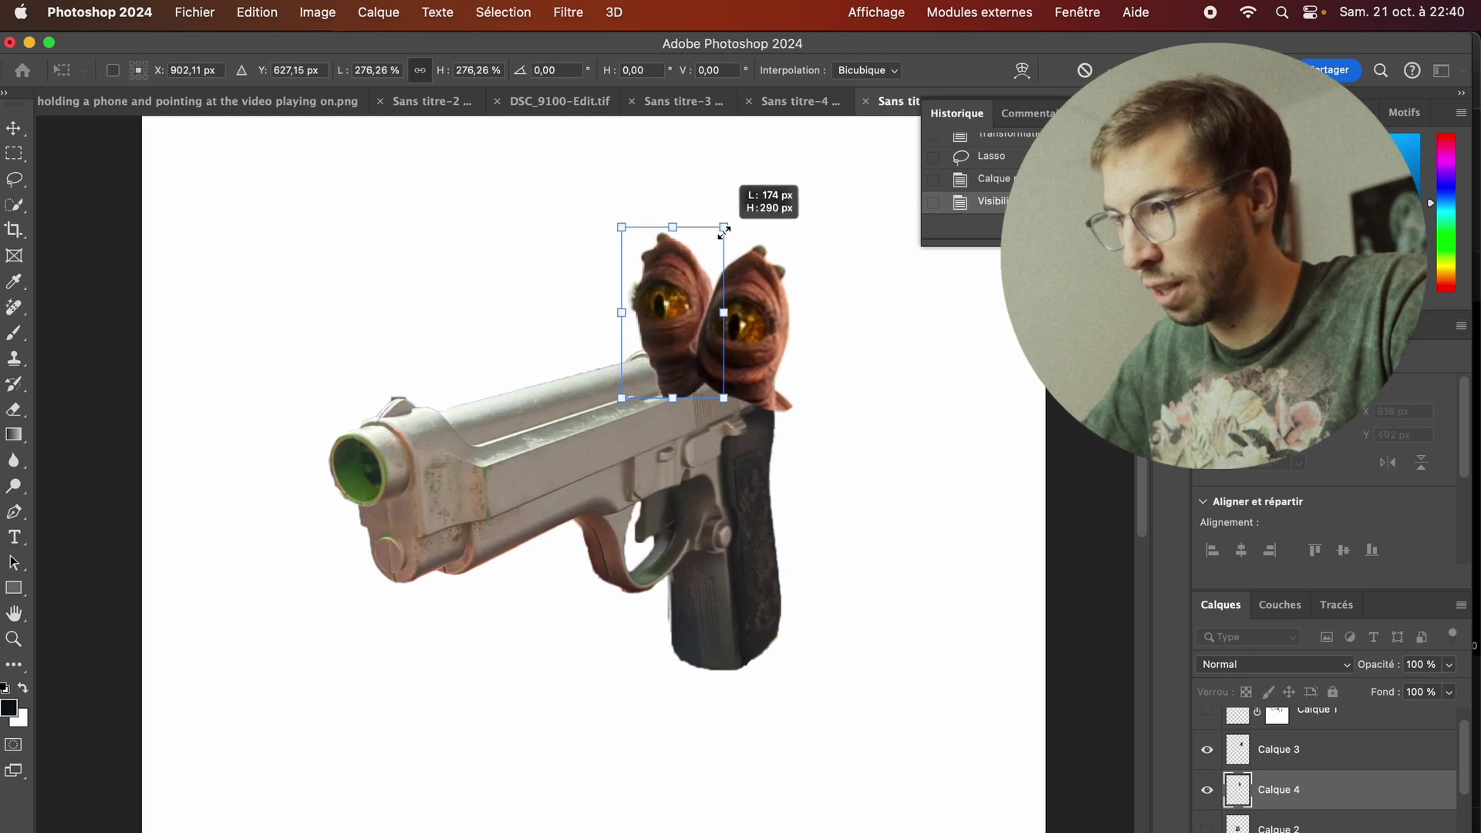
left_click_drag(665, 295, 605, 294)
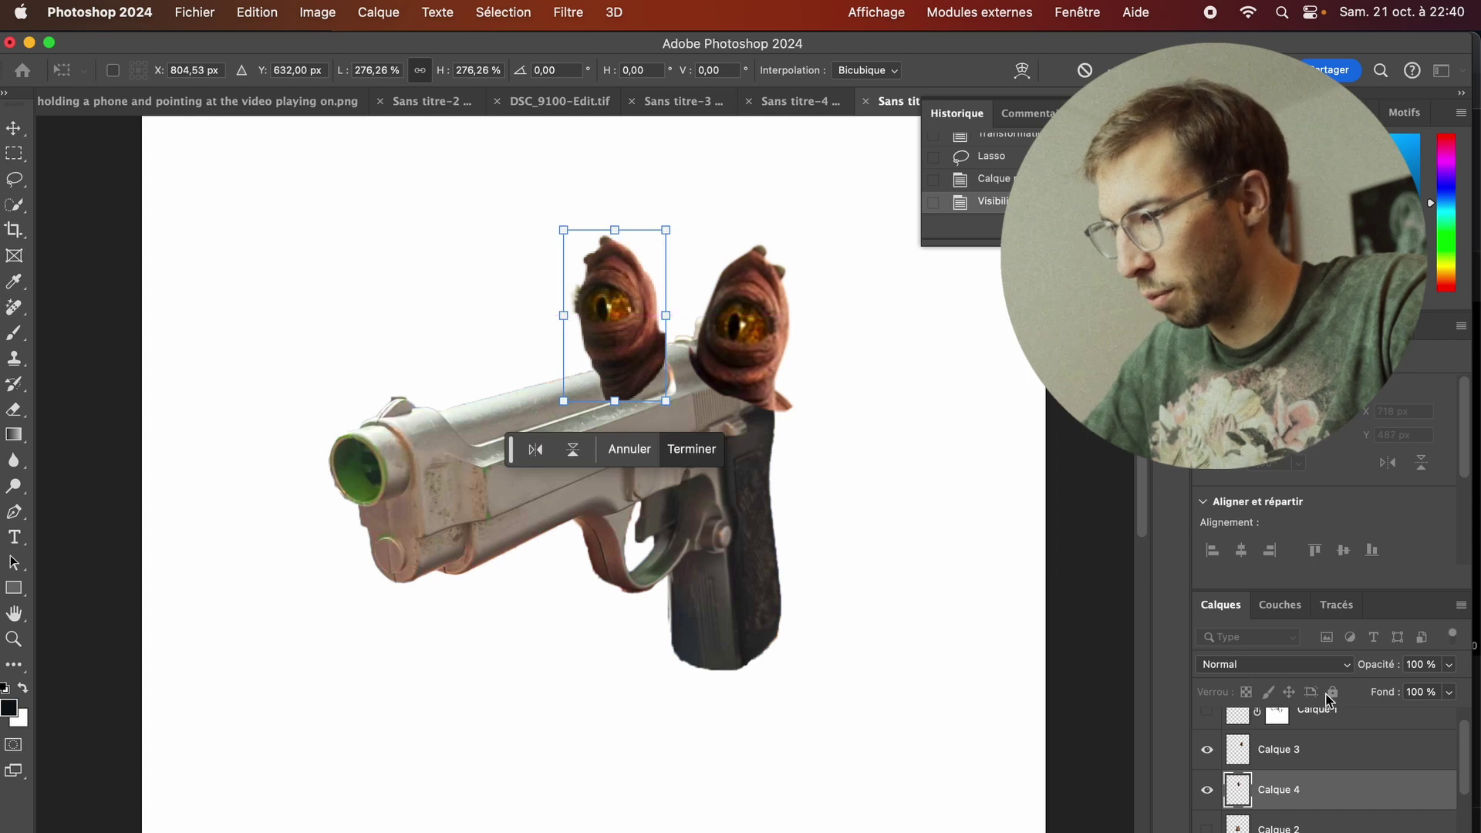
Step: Drag the Remplissage génératif layer above Calque 4 and begin outlining the right eye stalk's base
scroll(1328, 699, "down", 1)
scroll(1286, 813, "down", 1)
left_click_drag(1286, 805, 1298, 729)
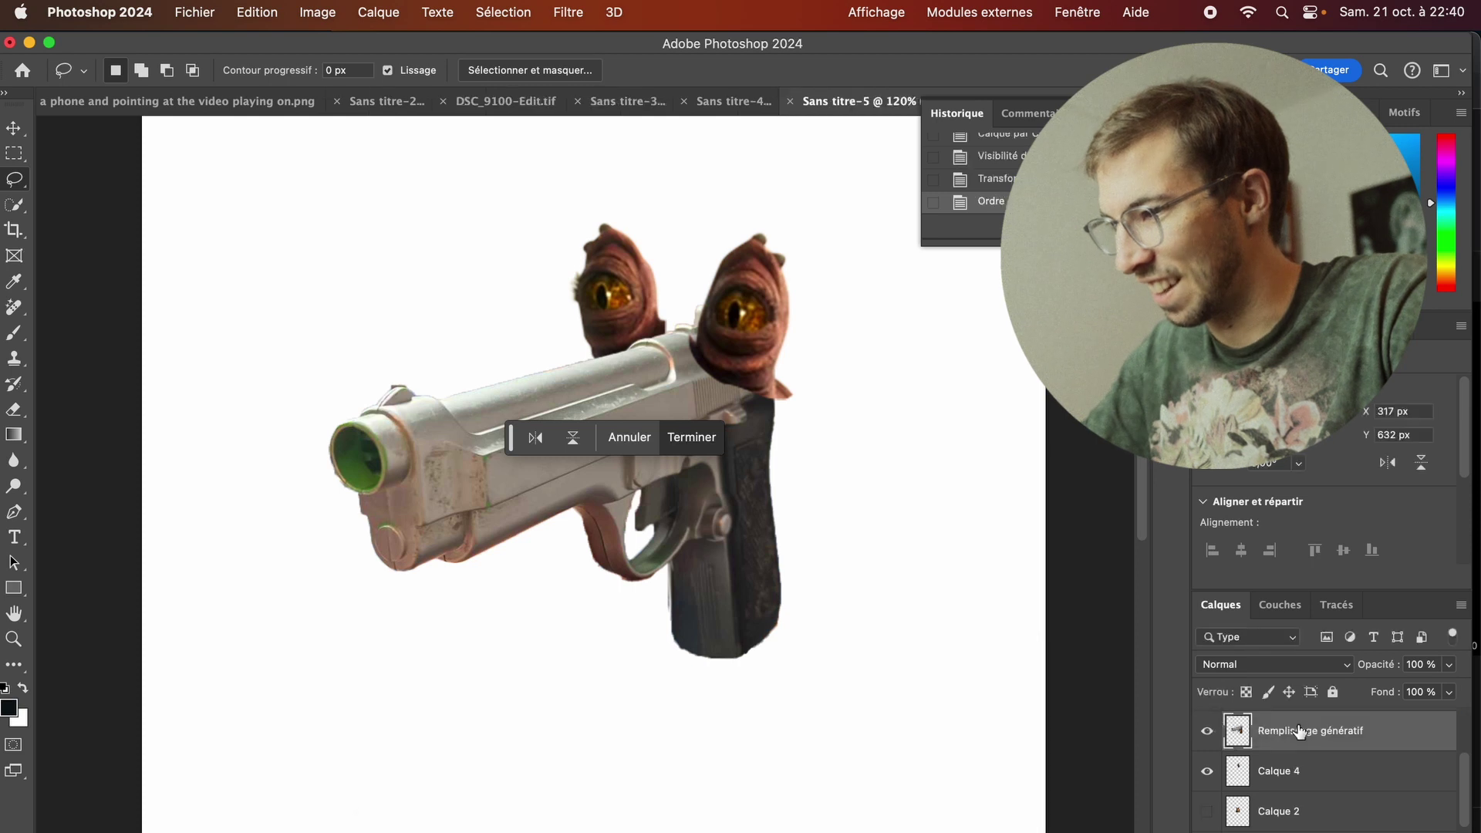
scroll(1298, 731, "up", 2)
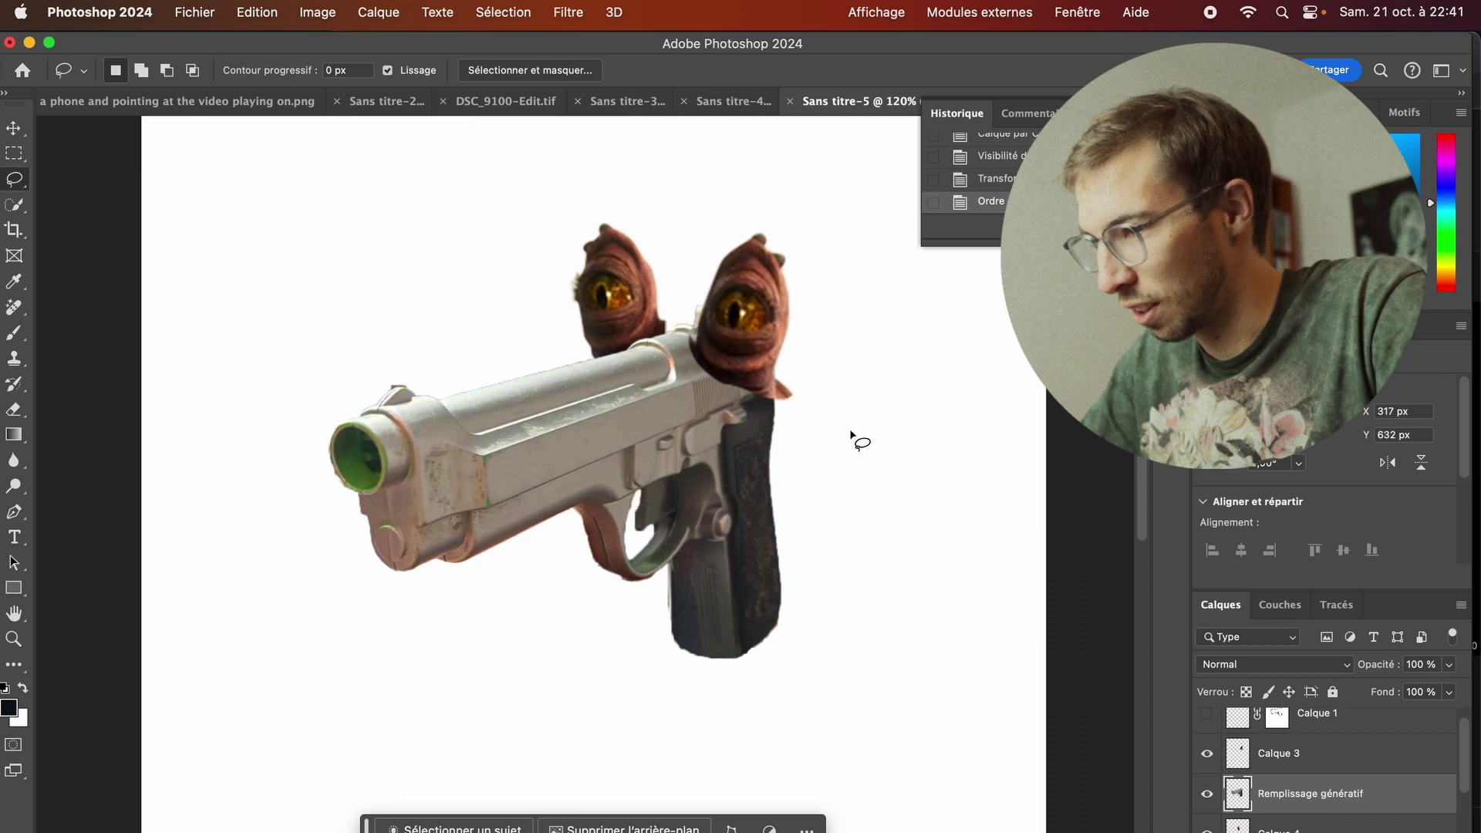
left_click_drag(755, 365, 710, 351)
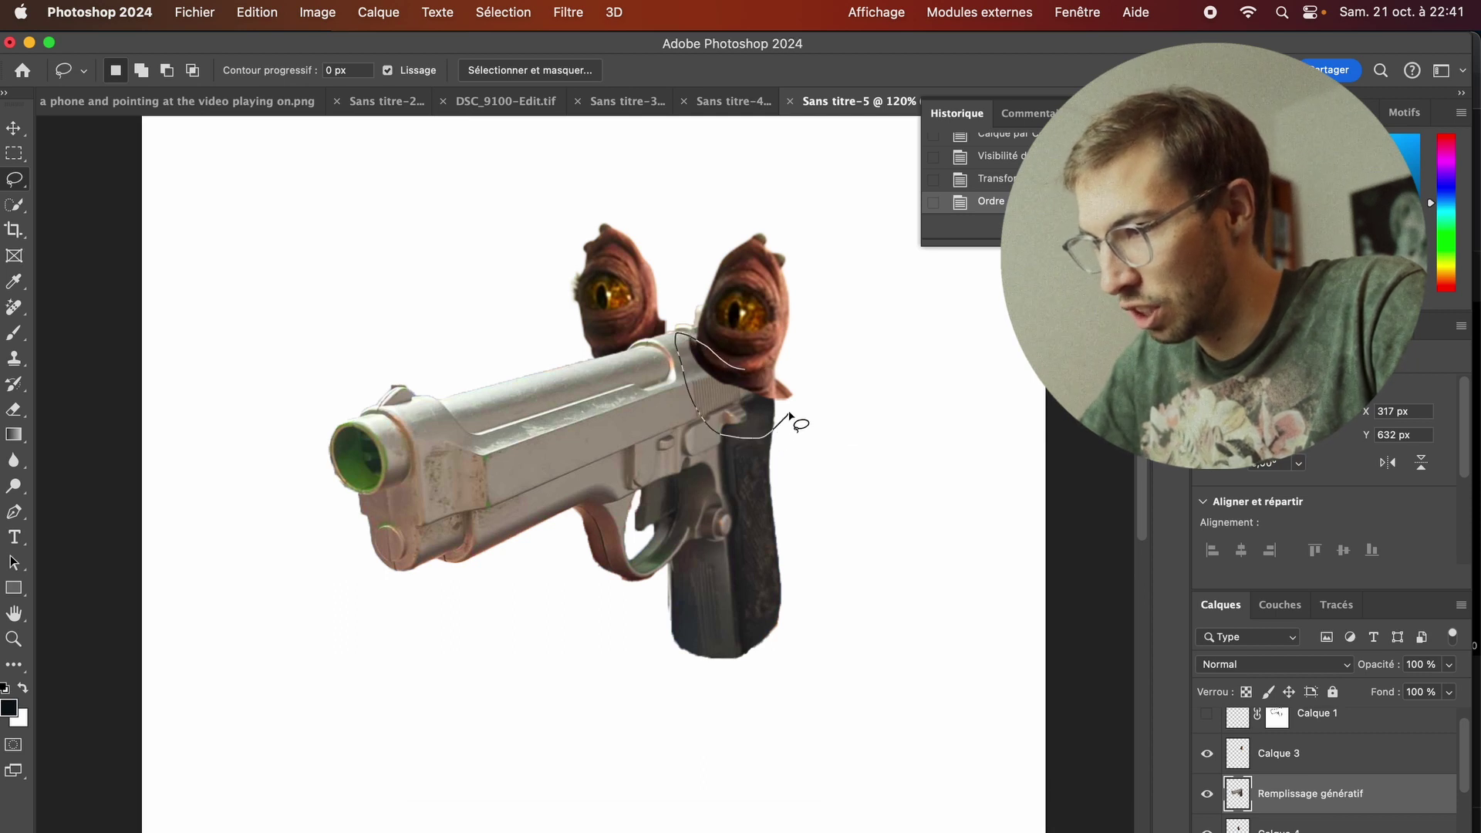
Step: Generative-fill the outlined eye base to blend it into the slide, then select Calque 3
left_click_drag(786, 397, 790, 395)
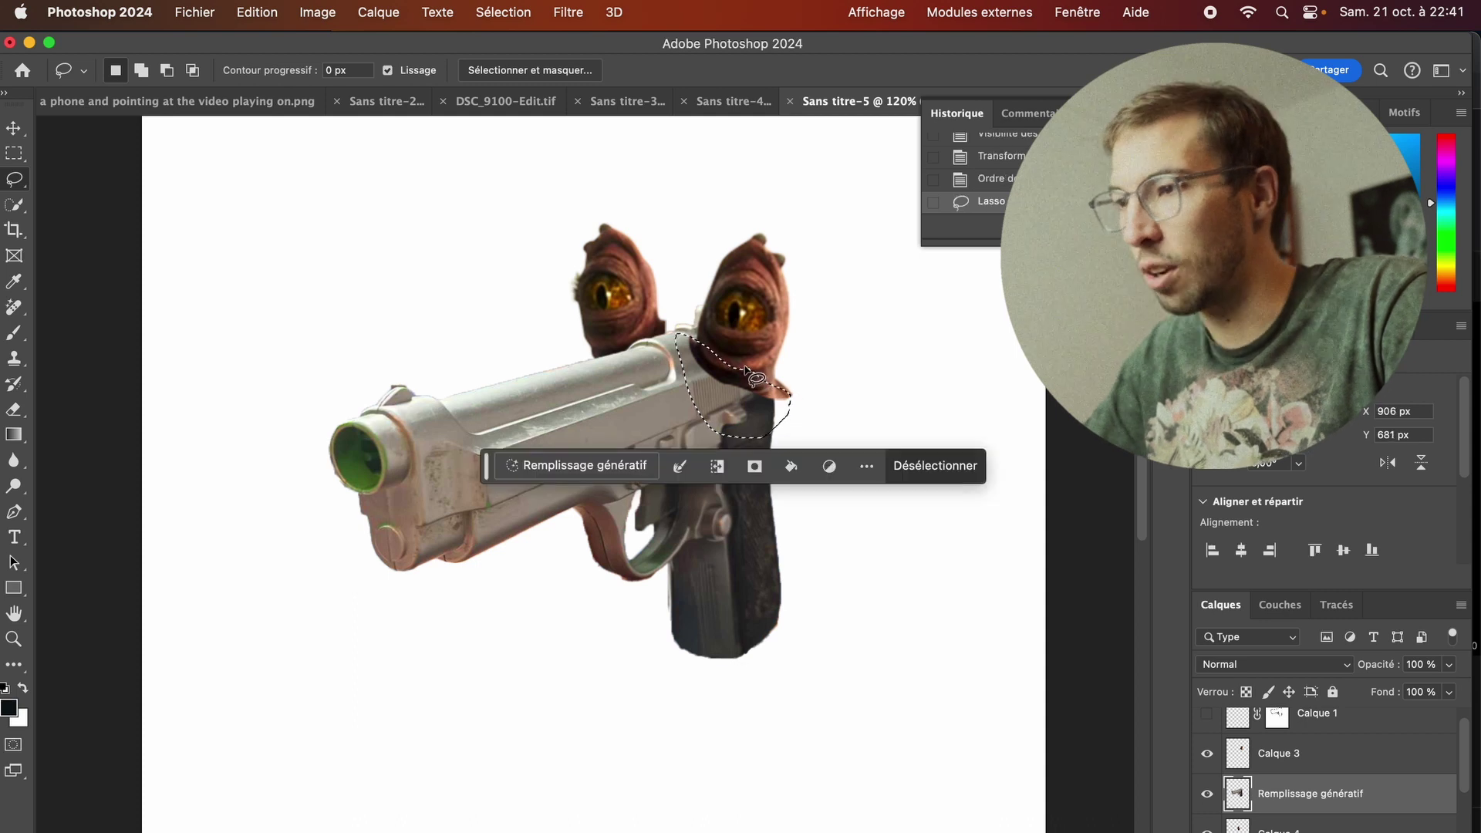
left_click(594, 466)
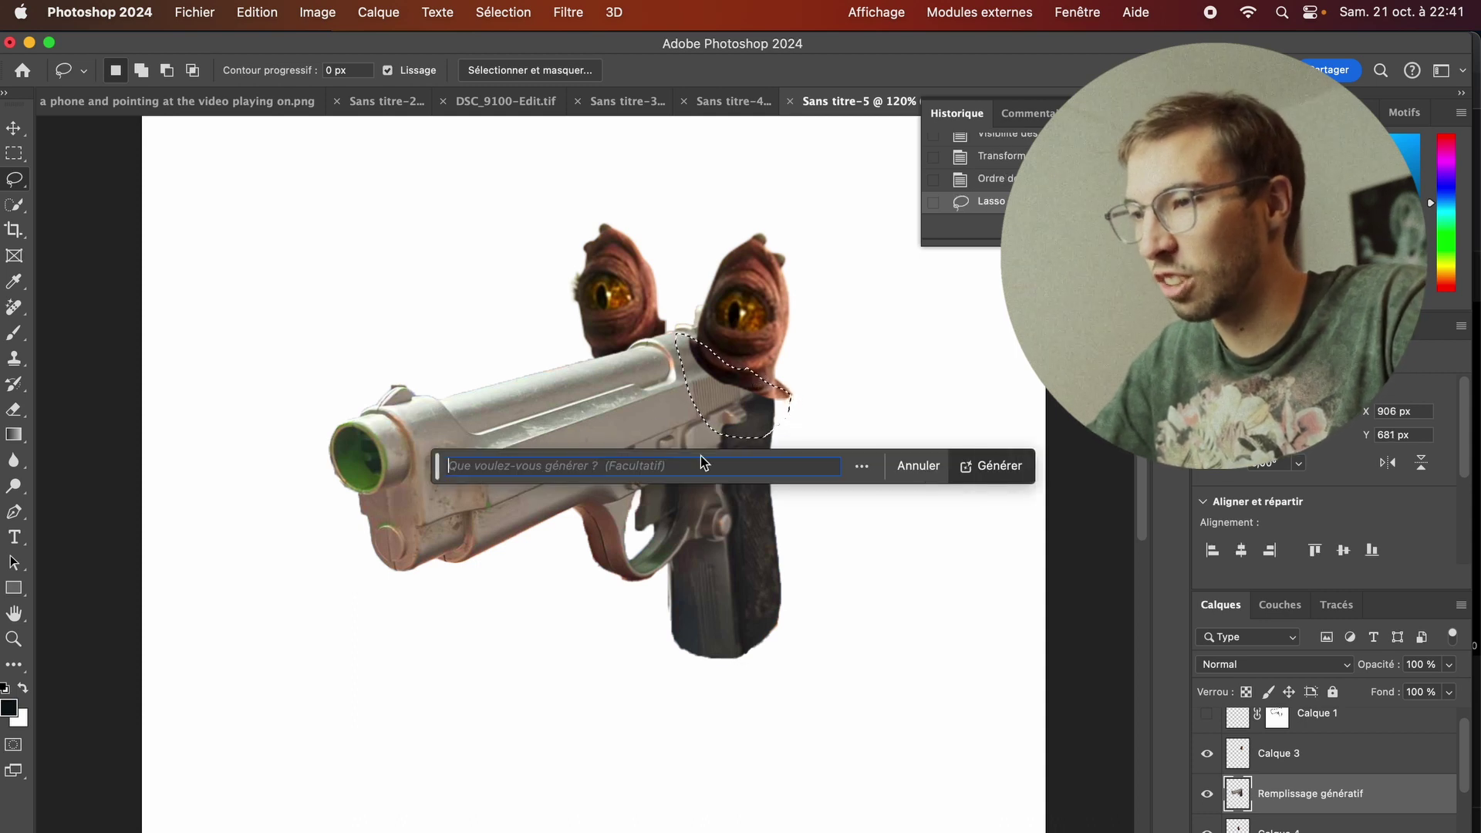
left_click(990, 465)
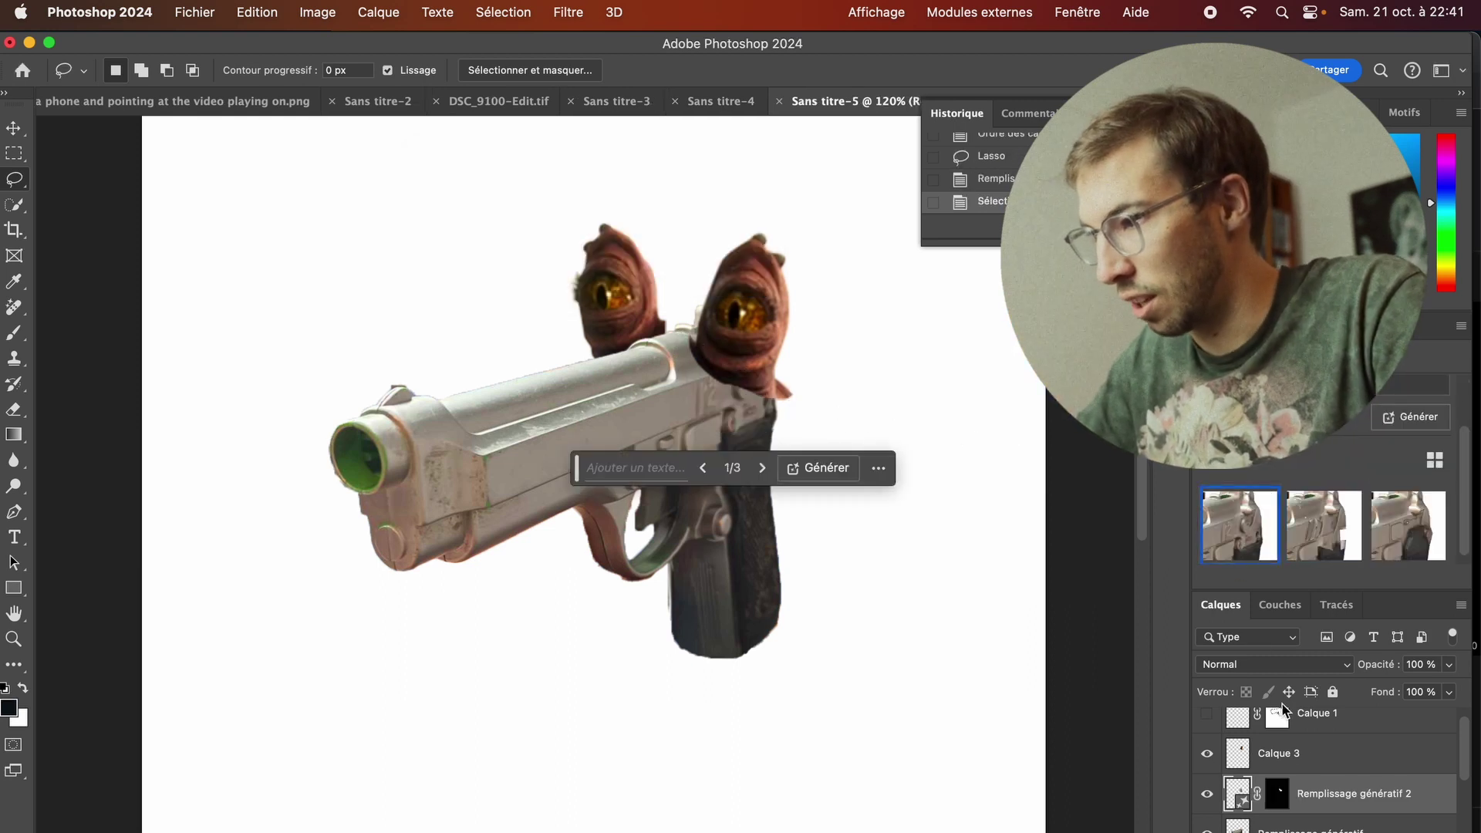
left_click(1335, 754)
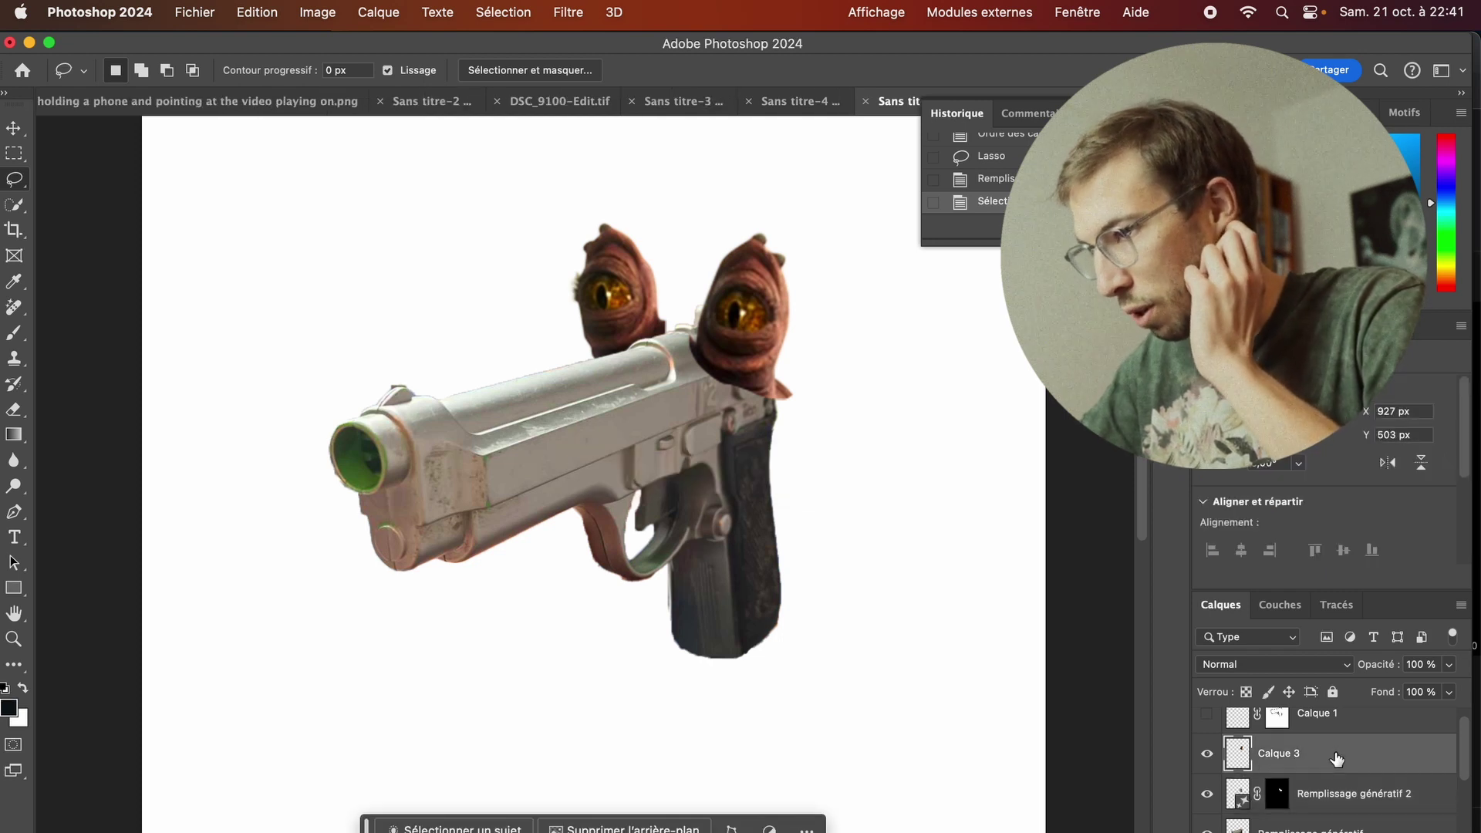
scroll(1337, 760, "down", 2)
scroll(1336, 760, "down", 3)
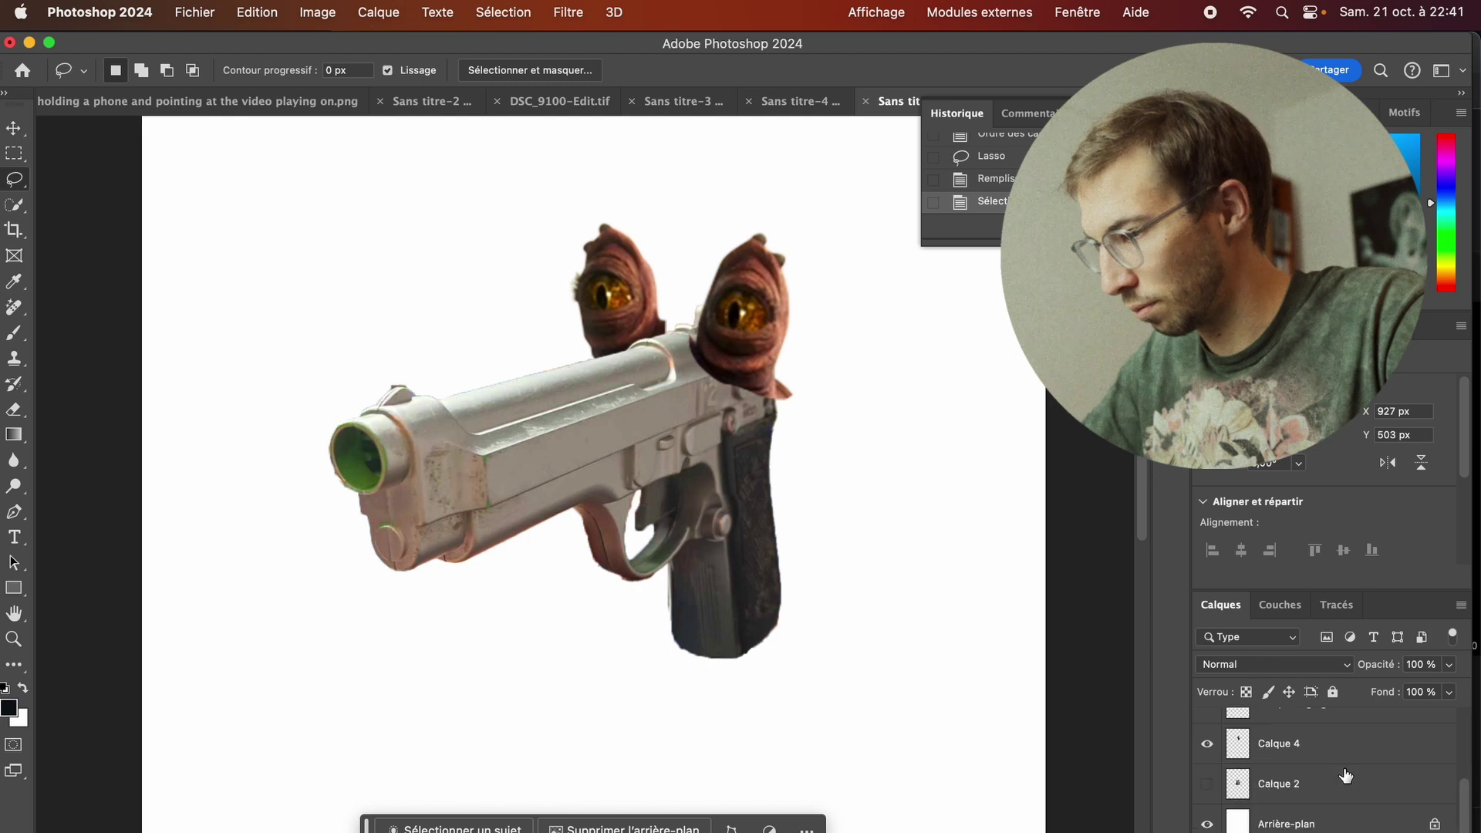
Step: Hide the background, duplicate the pistol layer, and regenerate an outlined pistol area, keeping variant 3/3
key("super+comma")
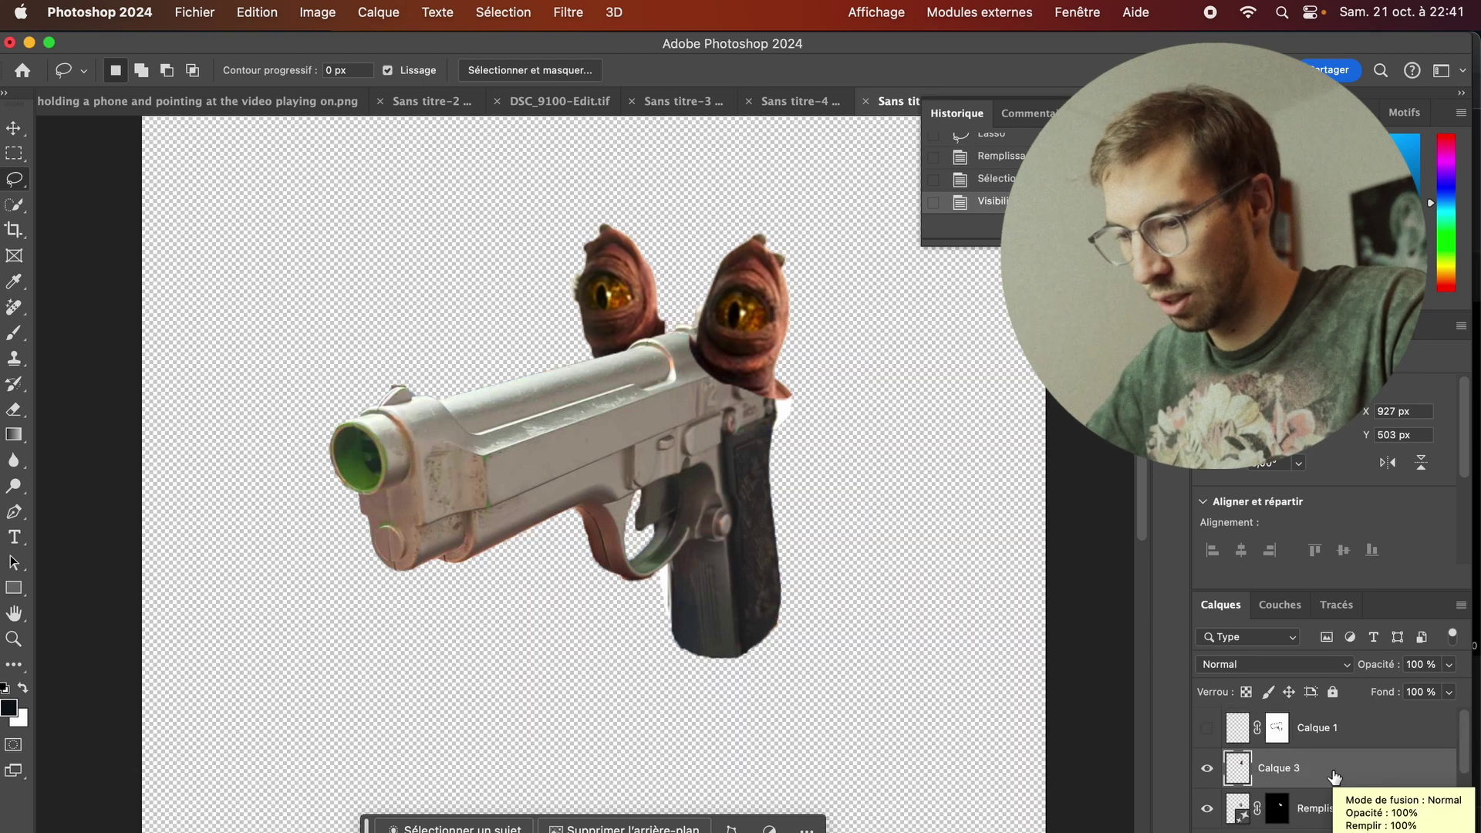
key("super+j")
mouse_move(721, 346)
left_mouse_down()
mouse_move(710, 406)
mouse_move(725, 348)
left_mouse_up()
left_click(994, 464)
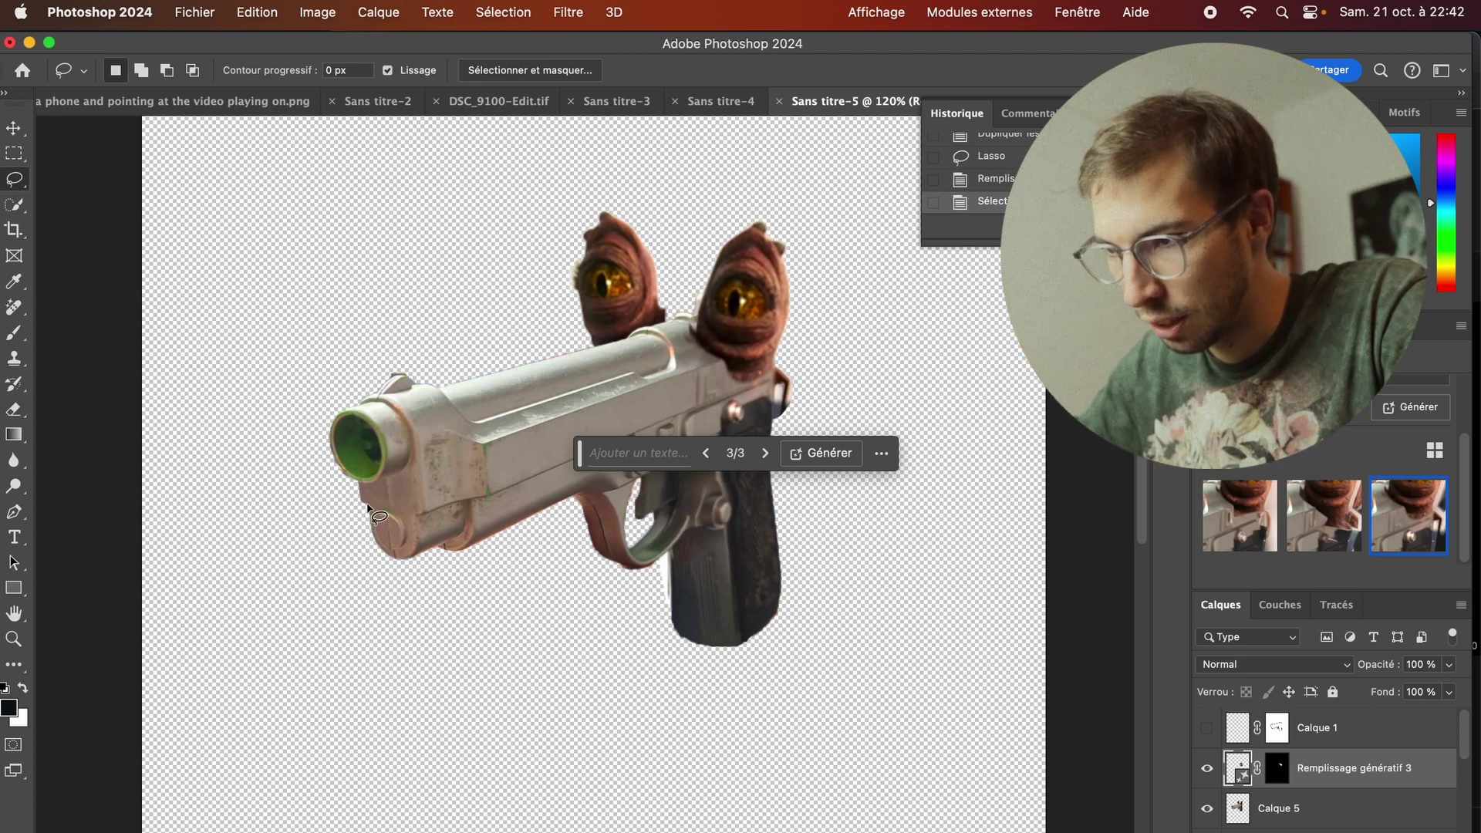
left_click(369, 511)
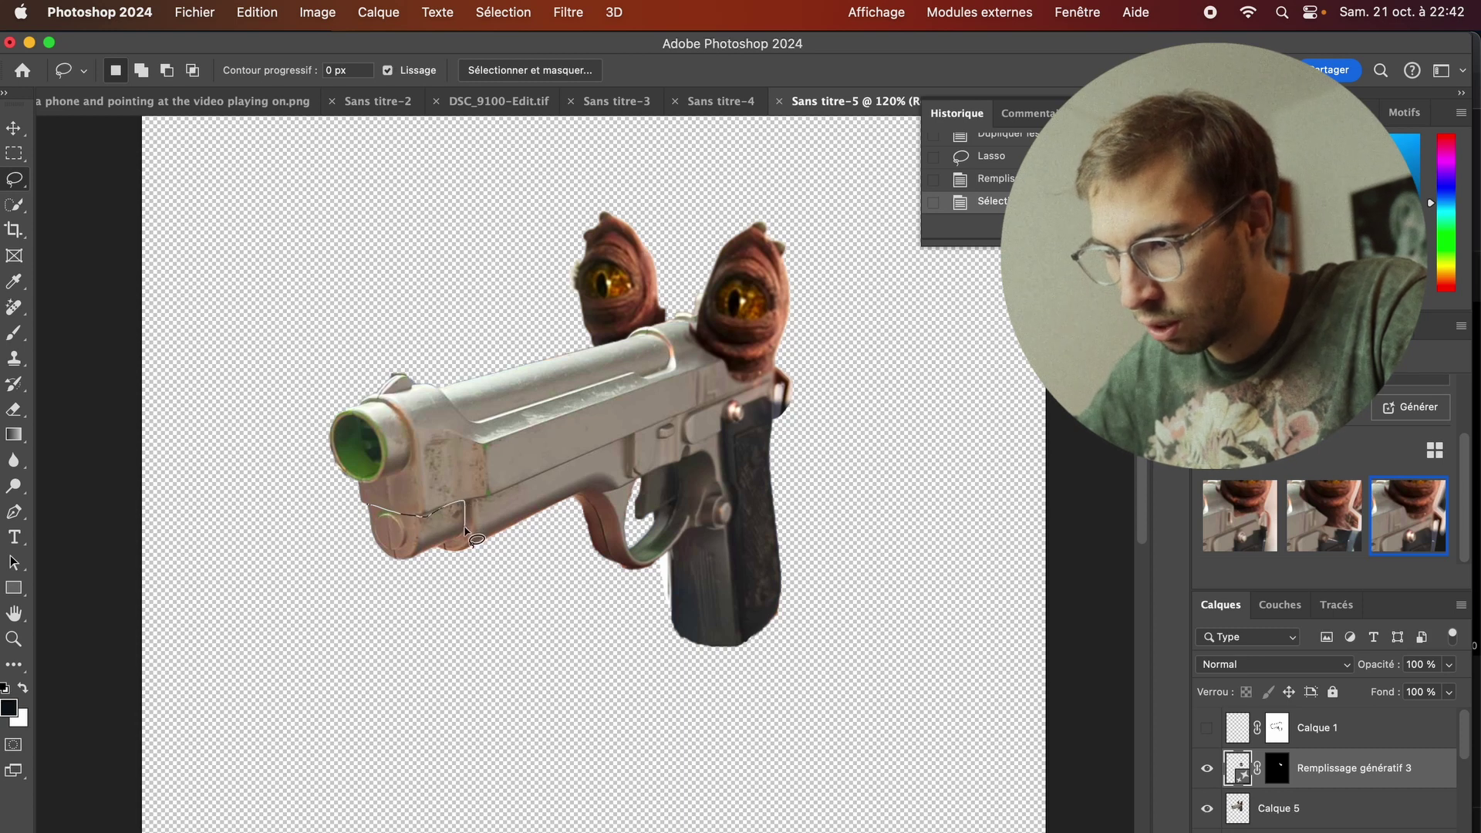
Step: Copy the lower muzzle piece to its own layer and erase it from Calque 5
left_click_drag(465, 532, 369, 513)
key("ctrl+j")
key("ctrl+t")
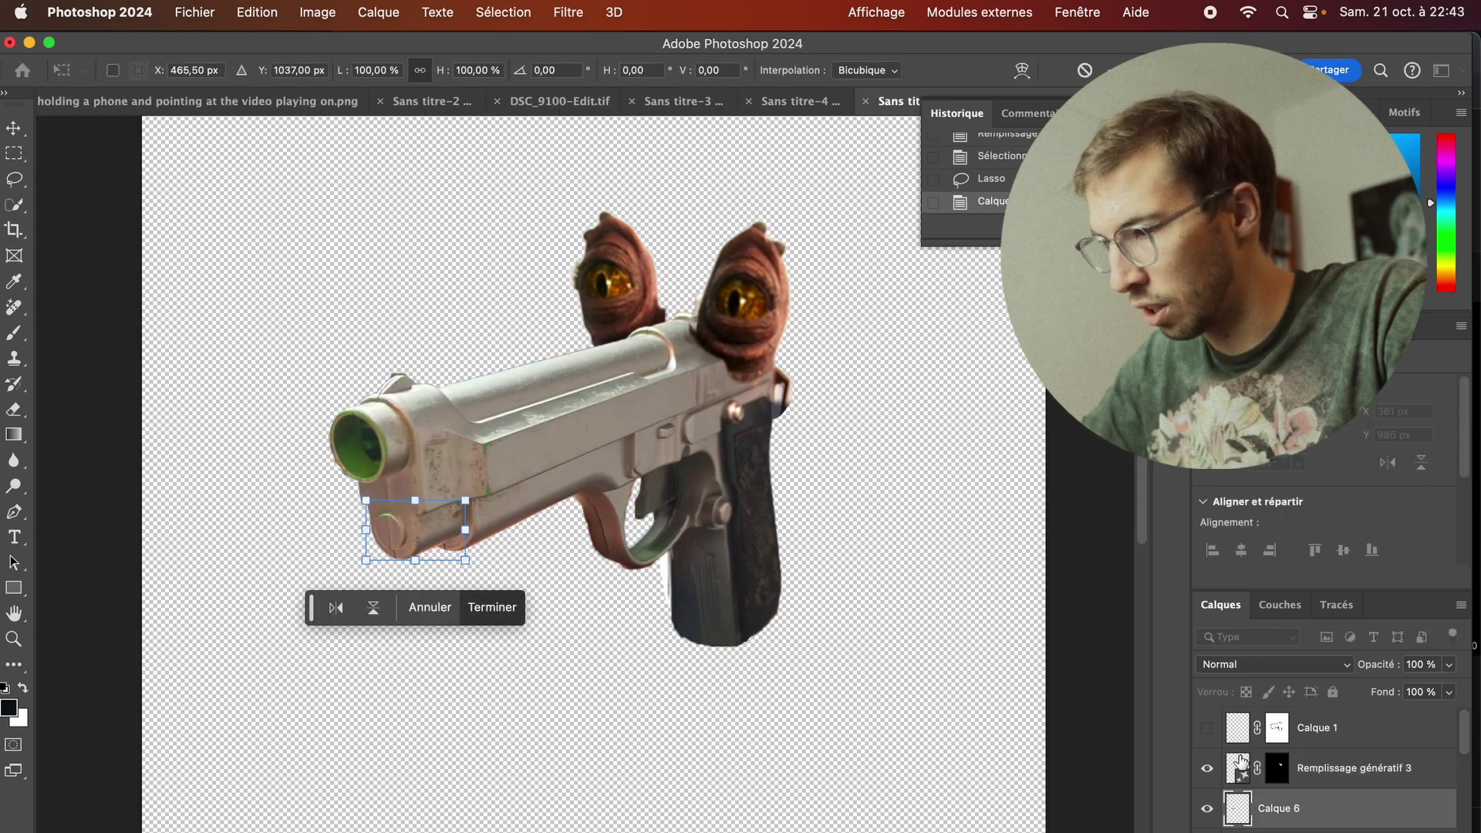
key("Return")
key("ctrl+shift+d")
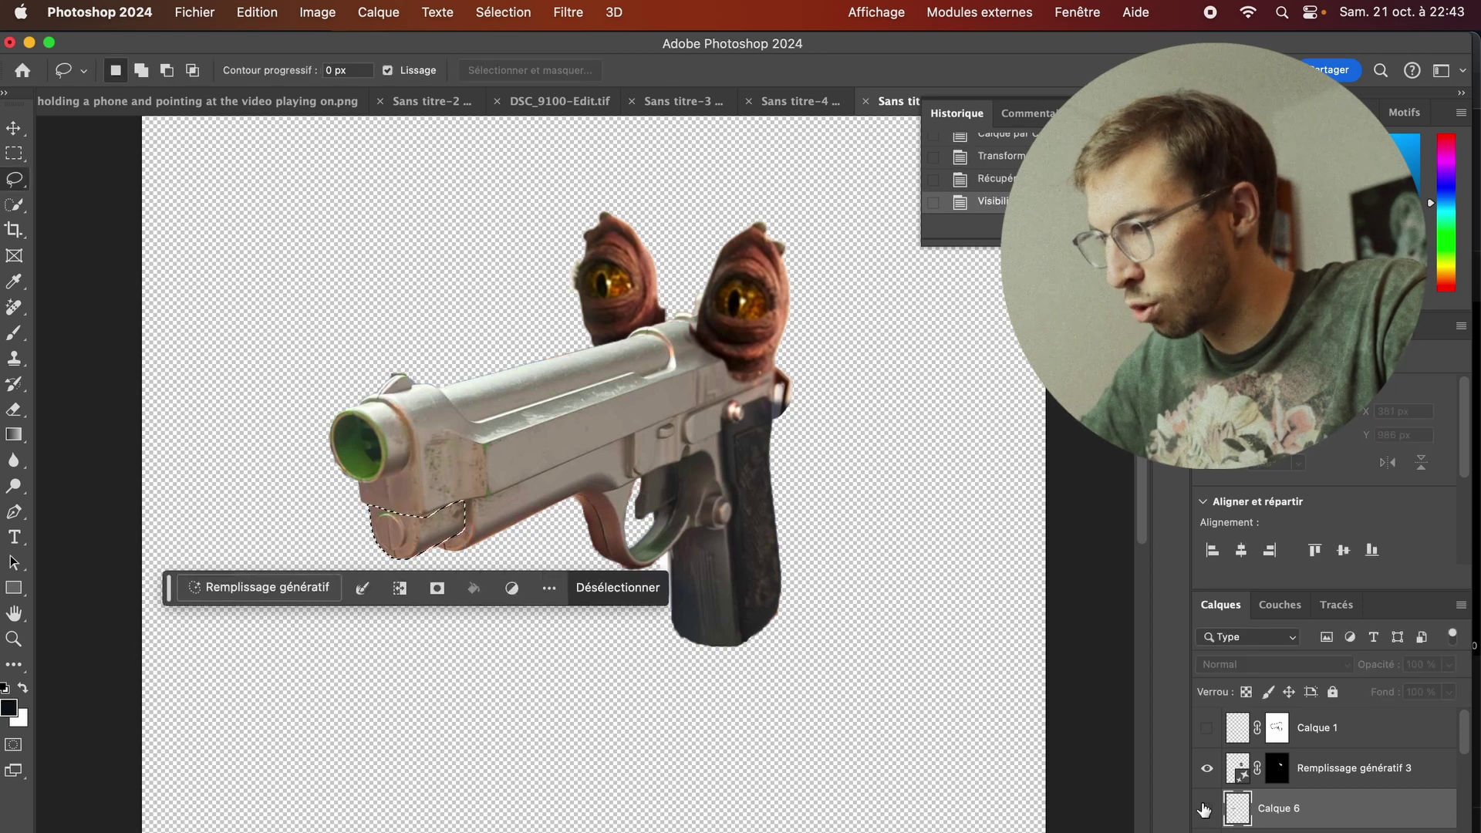
scroll(1234, 802, "down", 2)
left_click(1206, 727)
left_click(1237, 771)
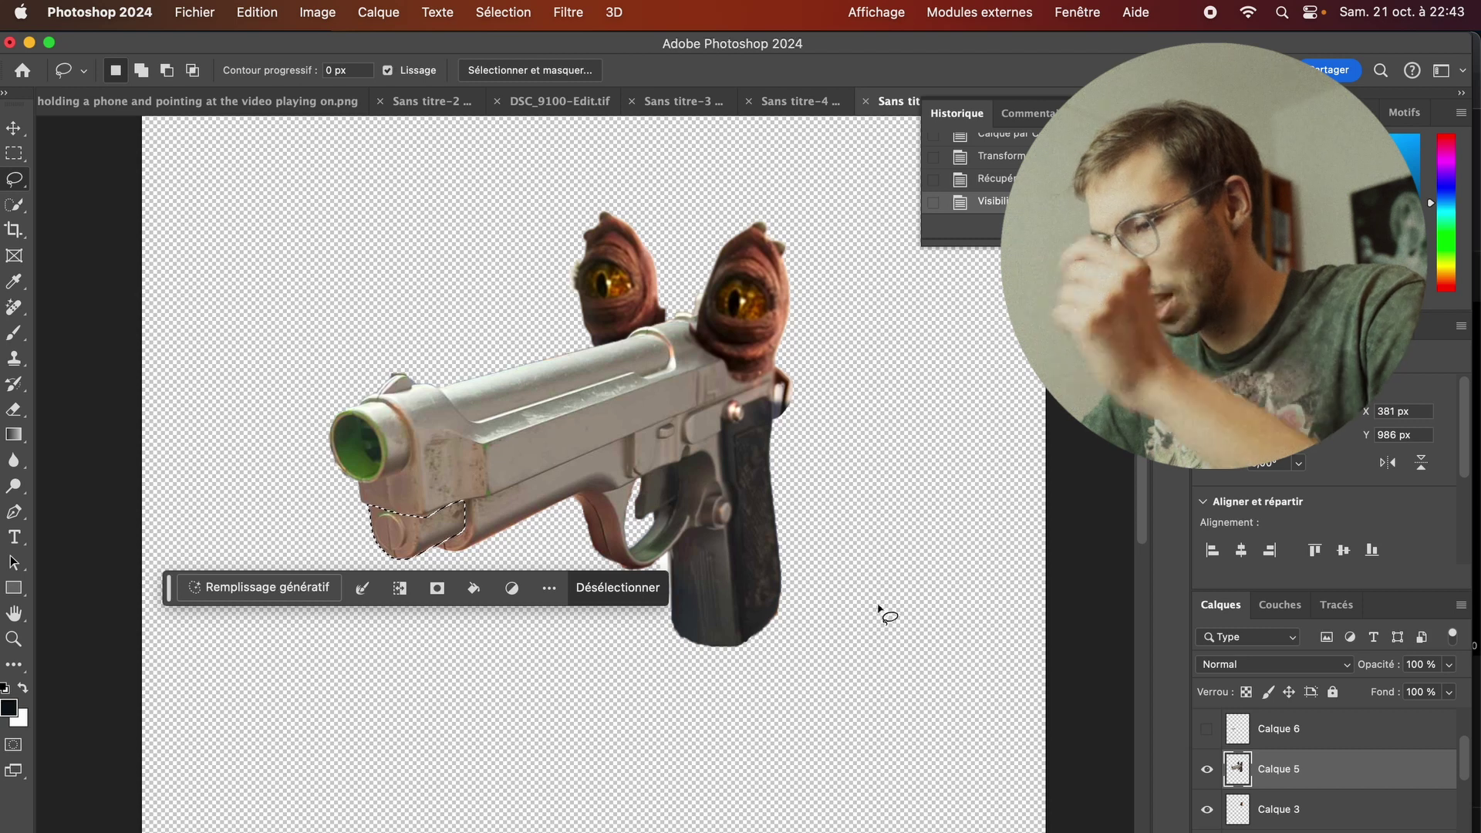
key("BackSpace")
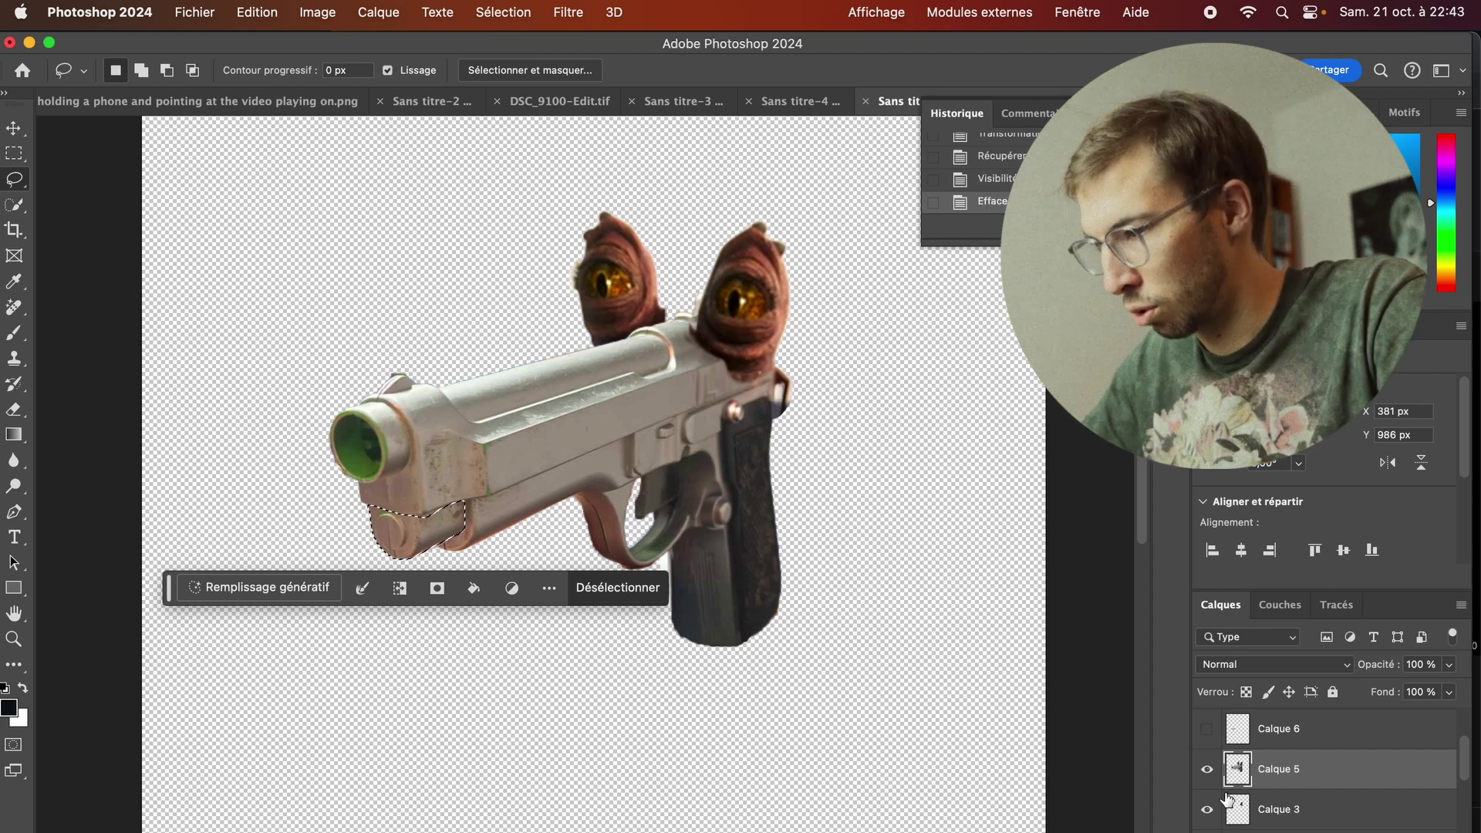
Step: Hide the first generative fill and outline the leftover area under the barrel on the pistol layer
scroll(1303, 791, "up", 3)
scroll(1305, 793, "up", 1)
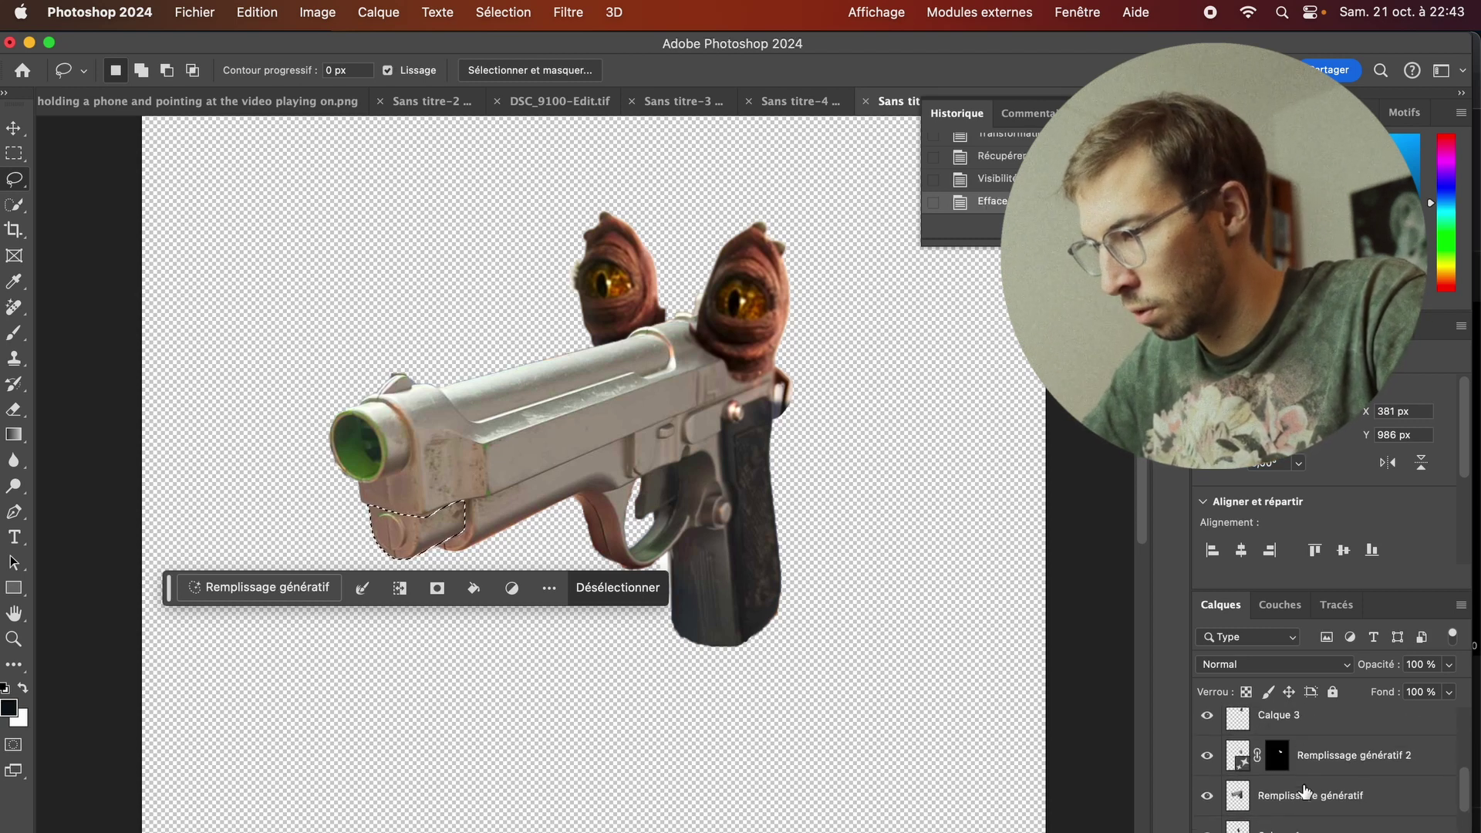
key("ctrl+comma")
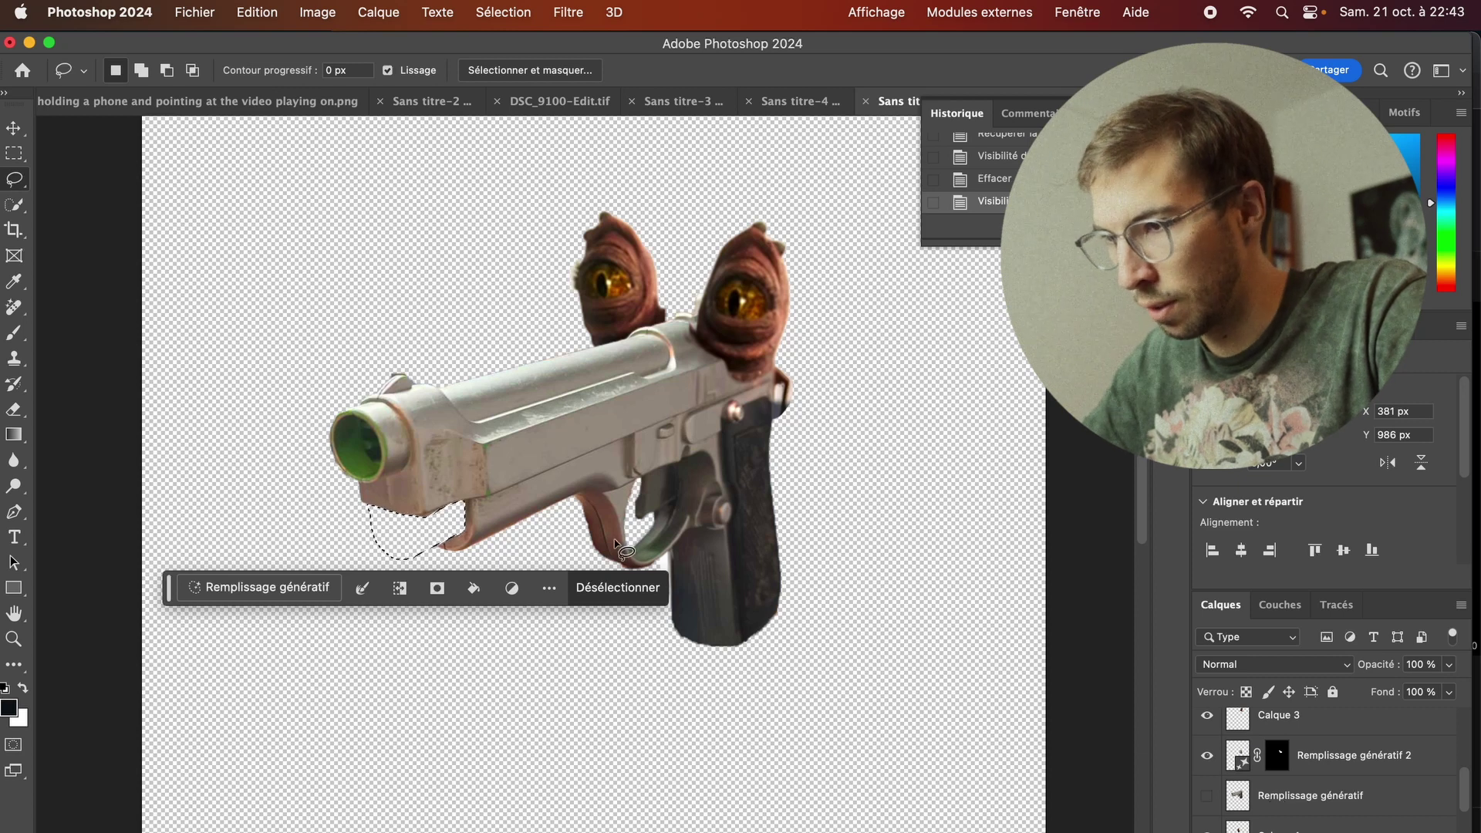
left_click(440, 494)
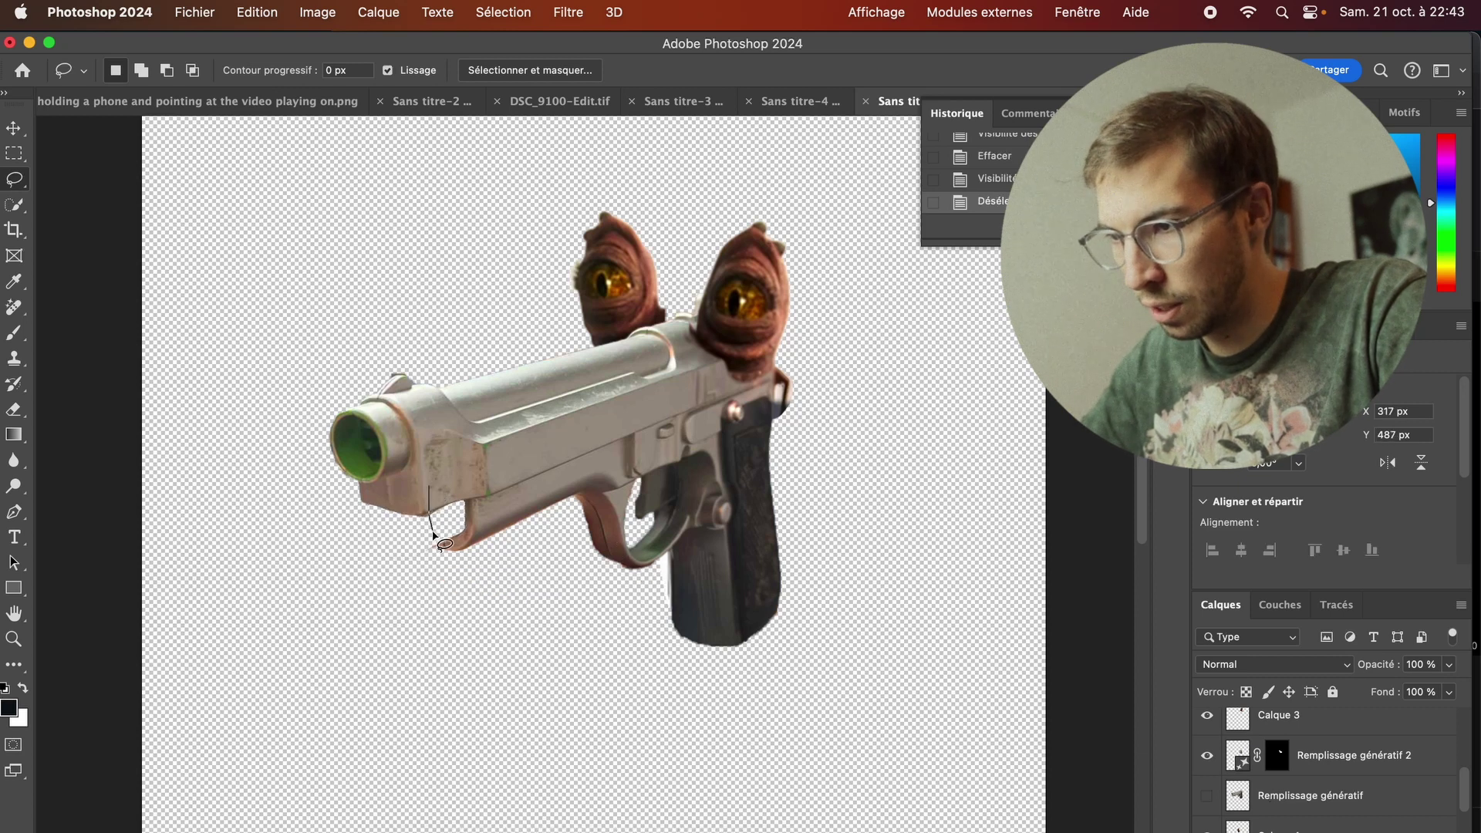
left_click_drag(448, 546, 483, 493)
scroll(1278, 759, "up", 1)
left_click(1279, 742)
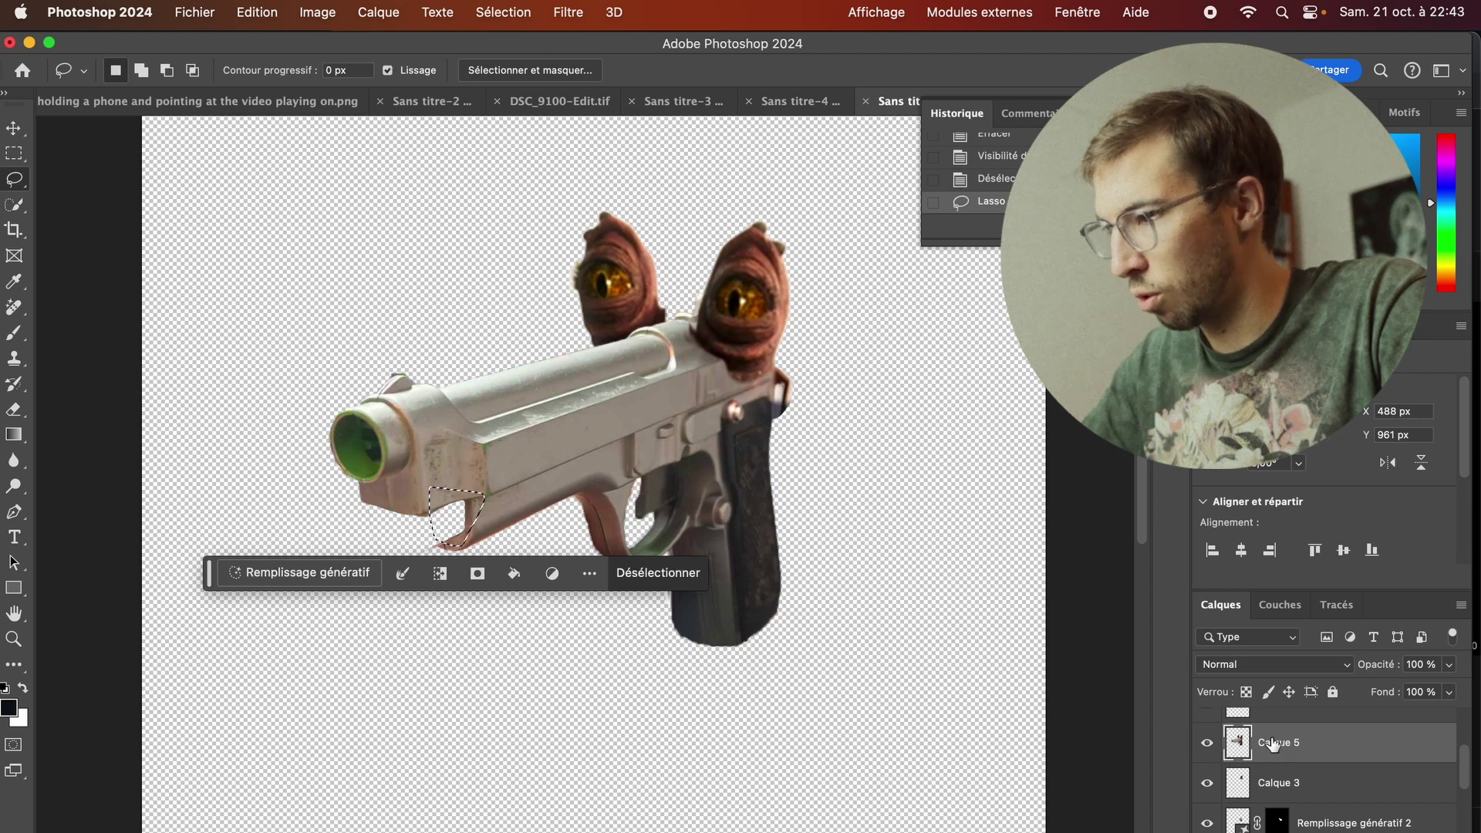
Step: Show the muzzle piece and rotate it about -13.75° downward into an open lower jaw
scroll(1272, 744, "up", 2)
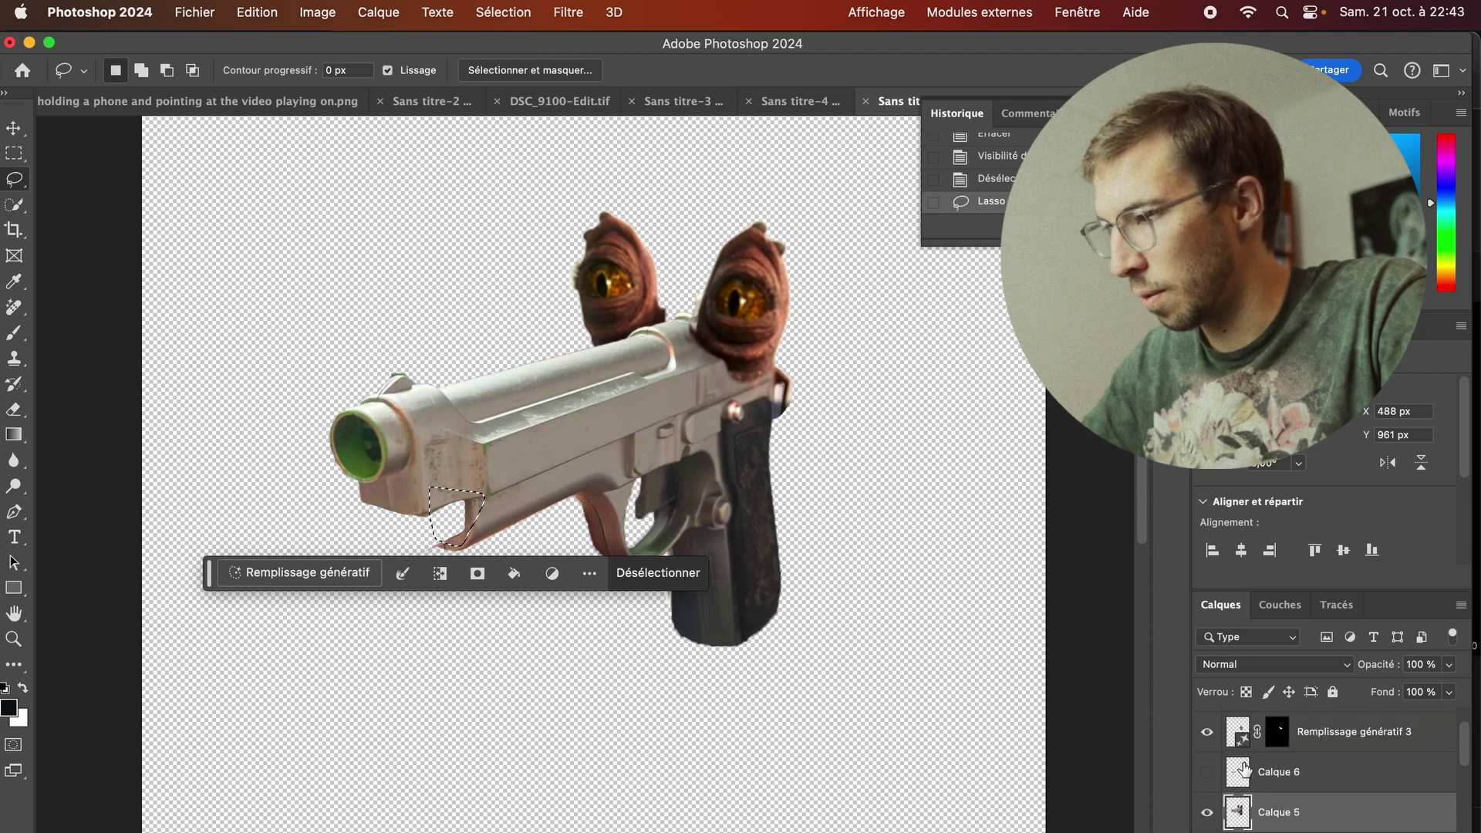
left_click(1245, 769)
left_click(1206, 771)
key("v")
key("super+d")
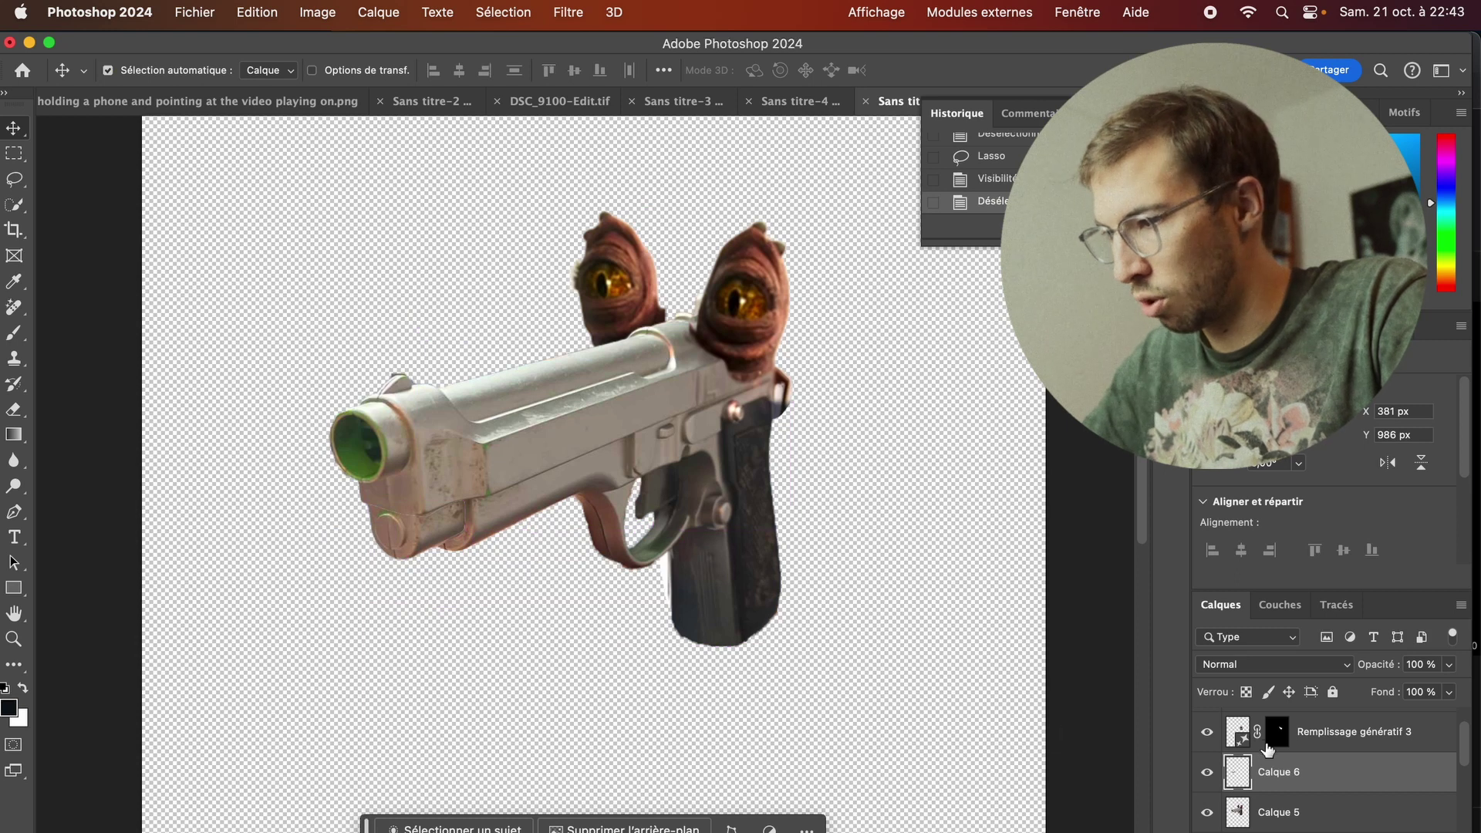
key("ctrl+t")
left_click_drag(444, 535, 451, 556)
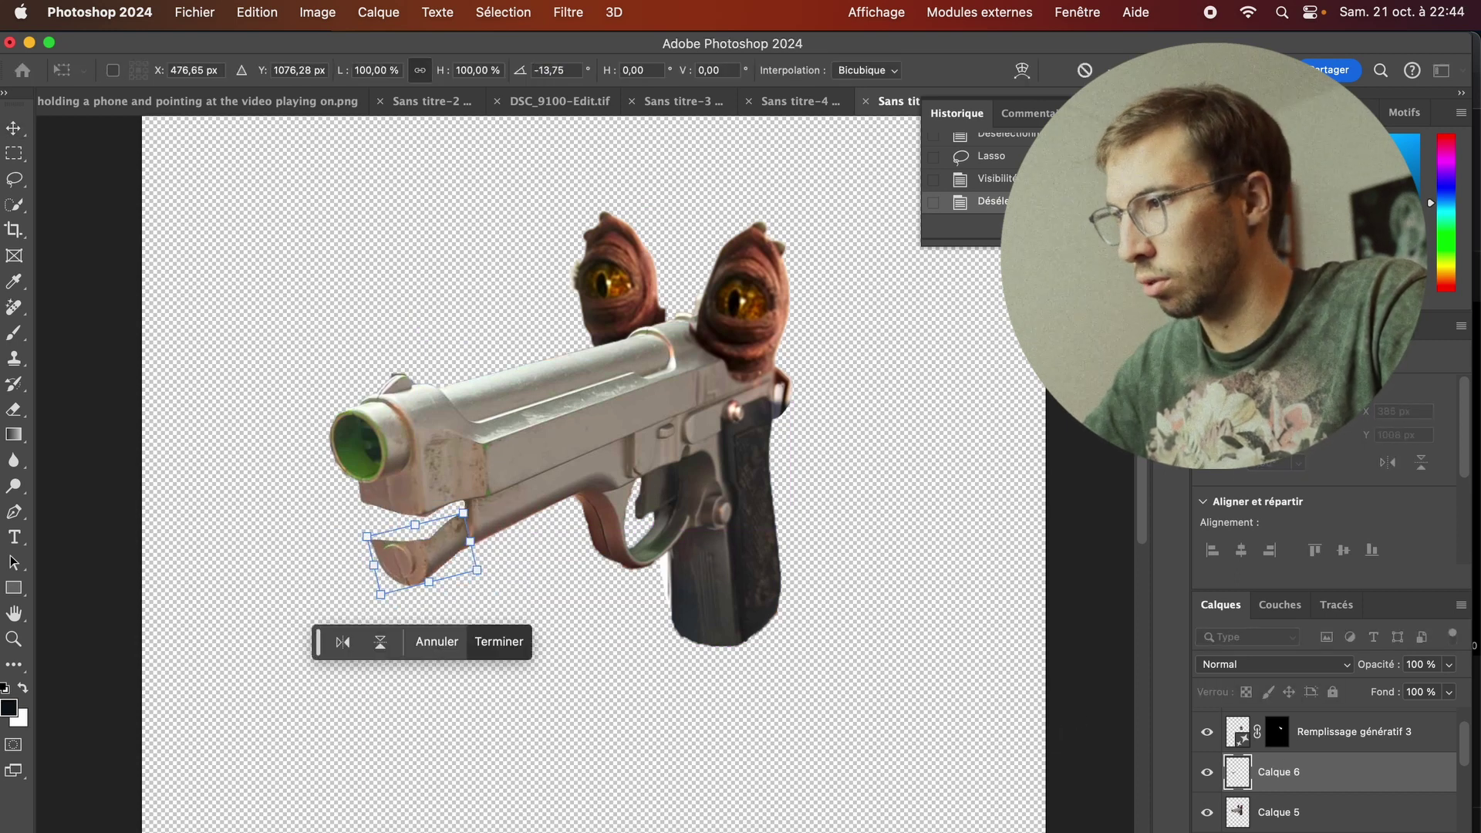
key("Return")
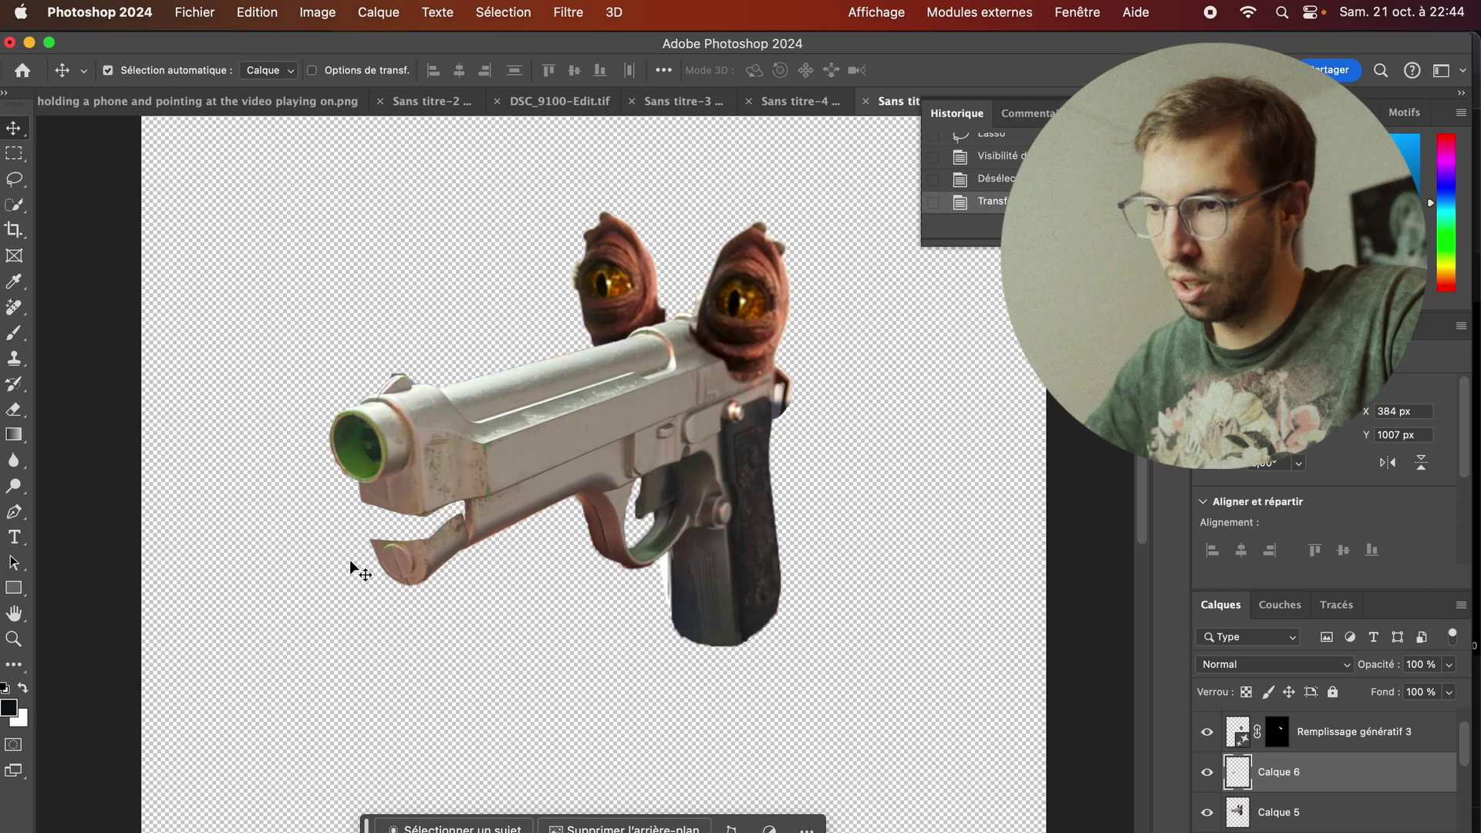
left_click(414, 542)
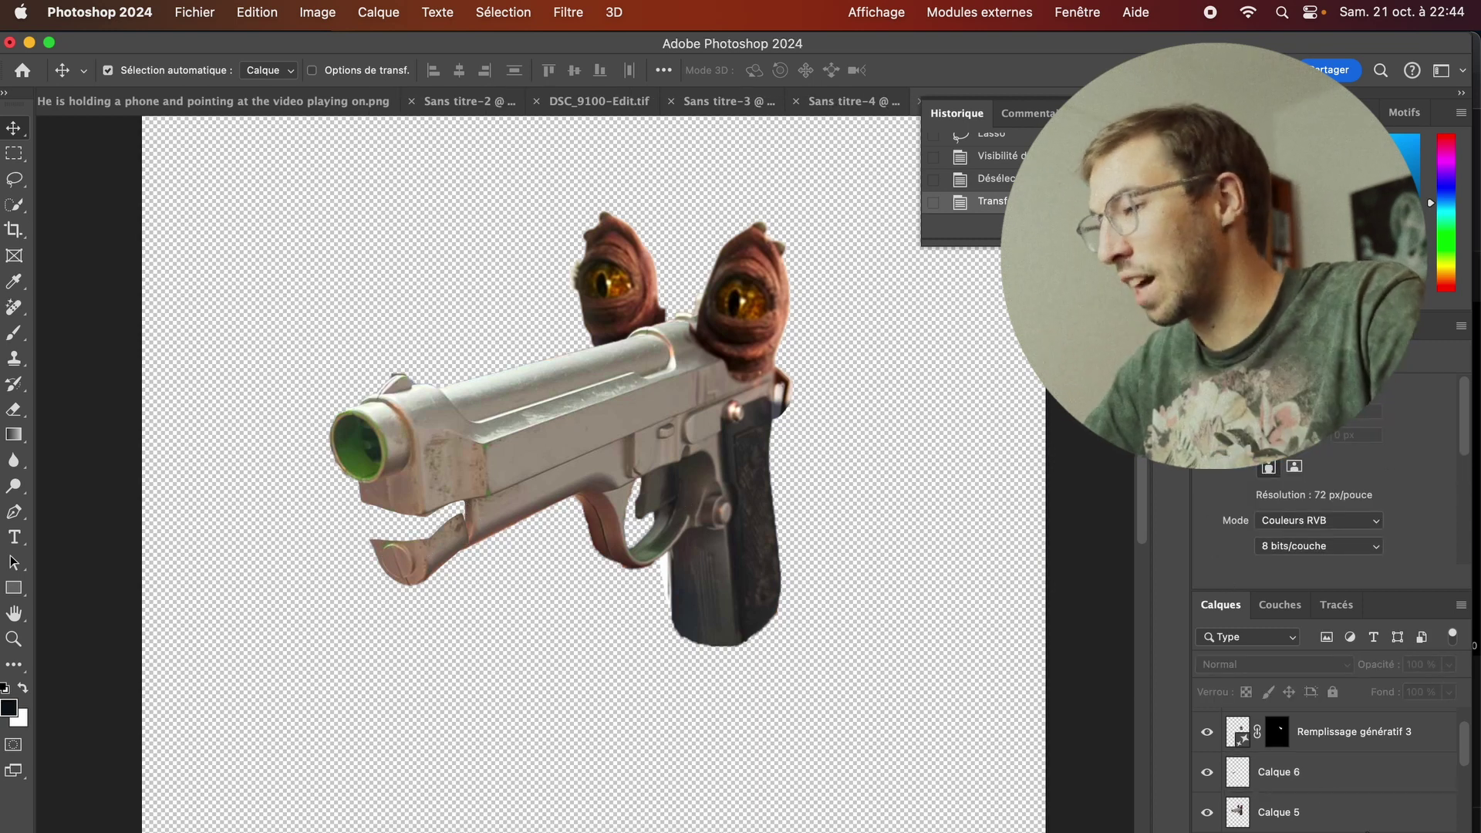
Step: Generate a fill in the jaw gap with the prompt 'l'intérieur d'une bouche'
scroll(1383, 806, "up", 1)
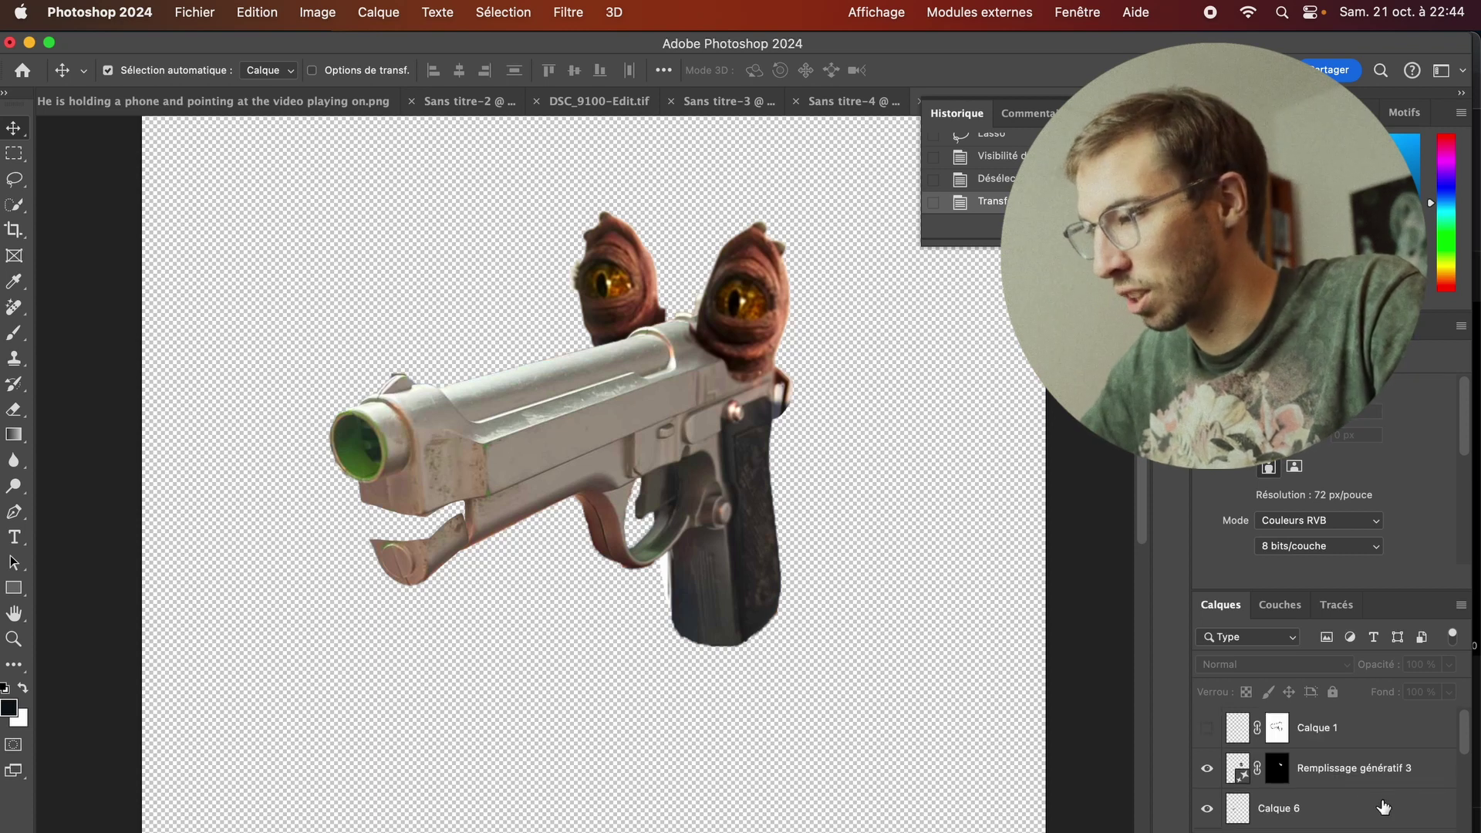
left_click(1357, 768)
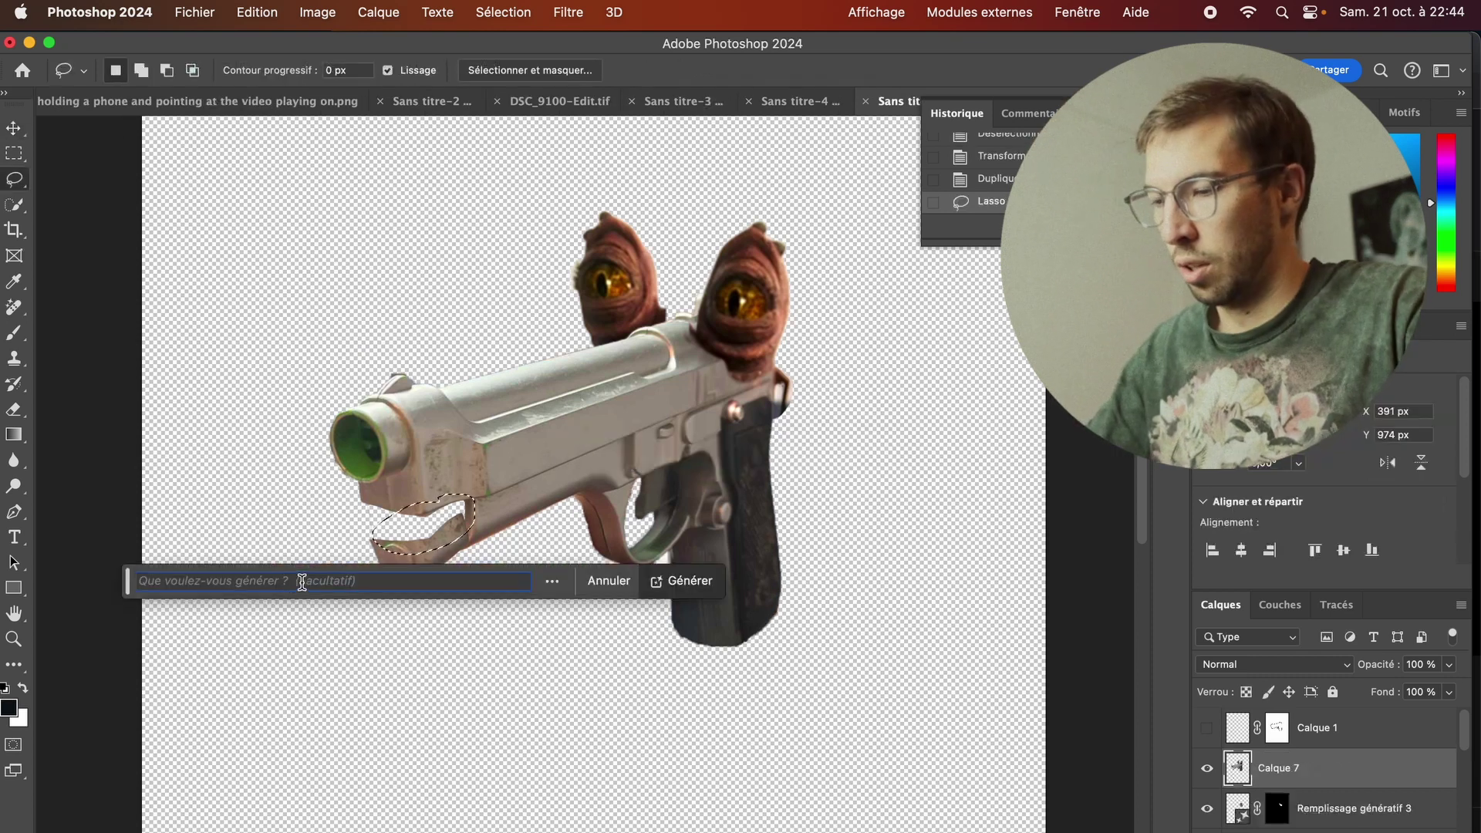
type("l'u")
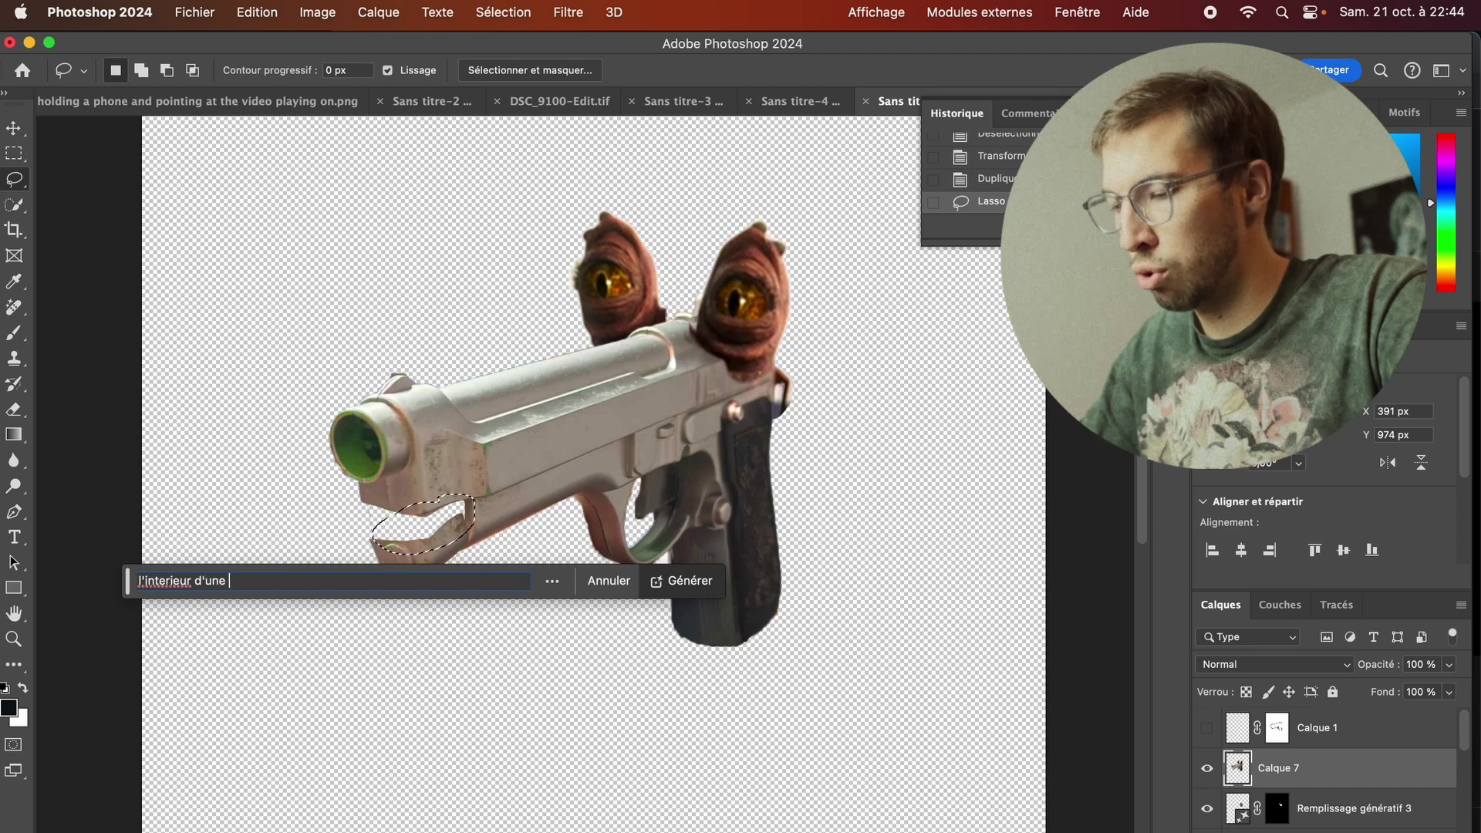
triple_click(162, 580)
left_click(166, 580)
key("BackSpace")
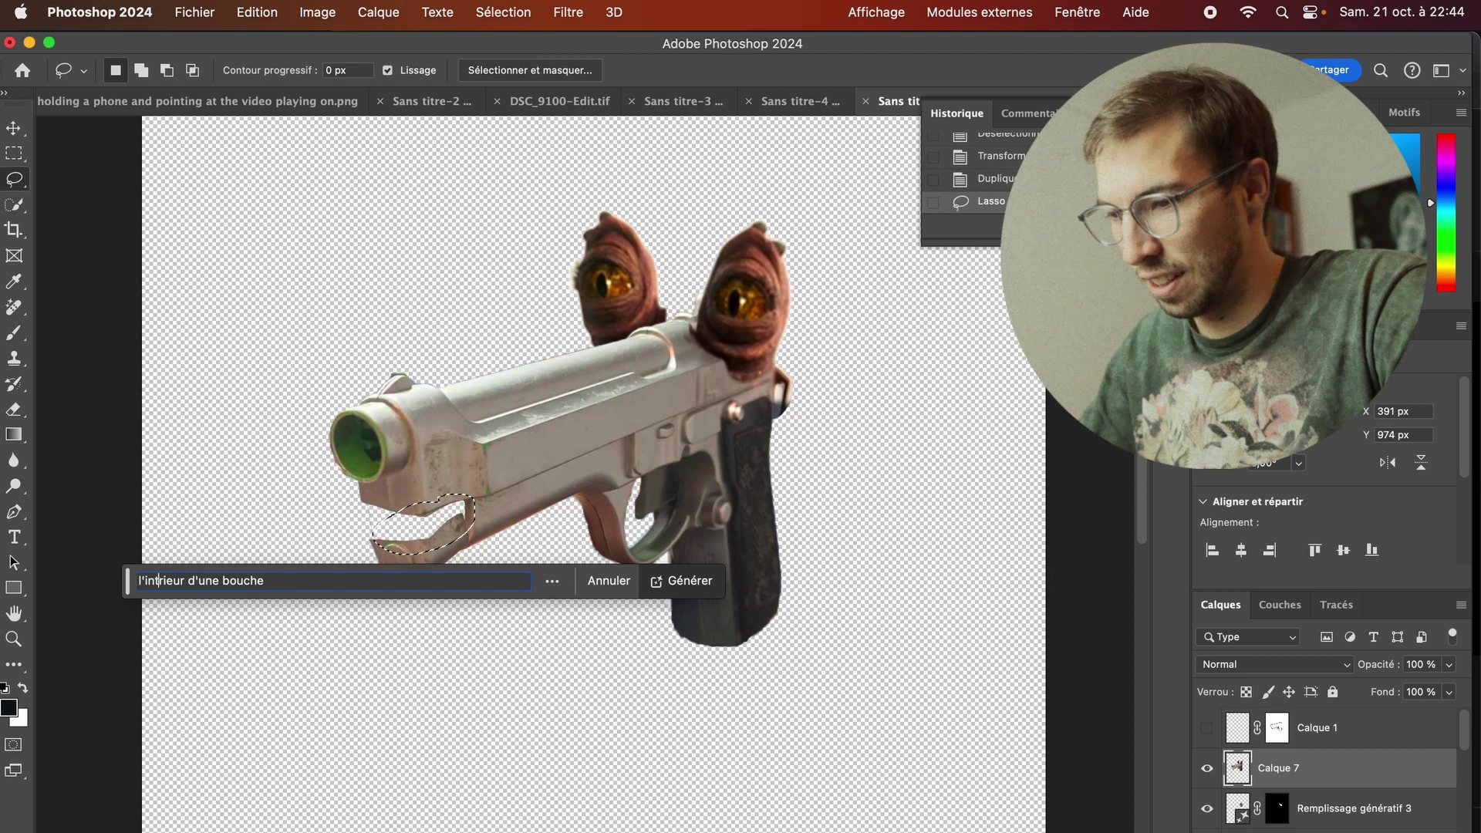
left_click(673, 578)
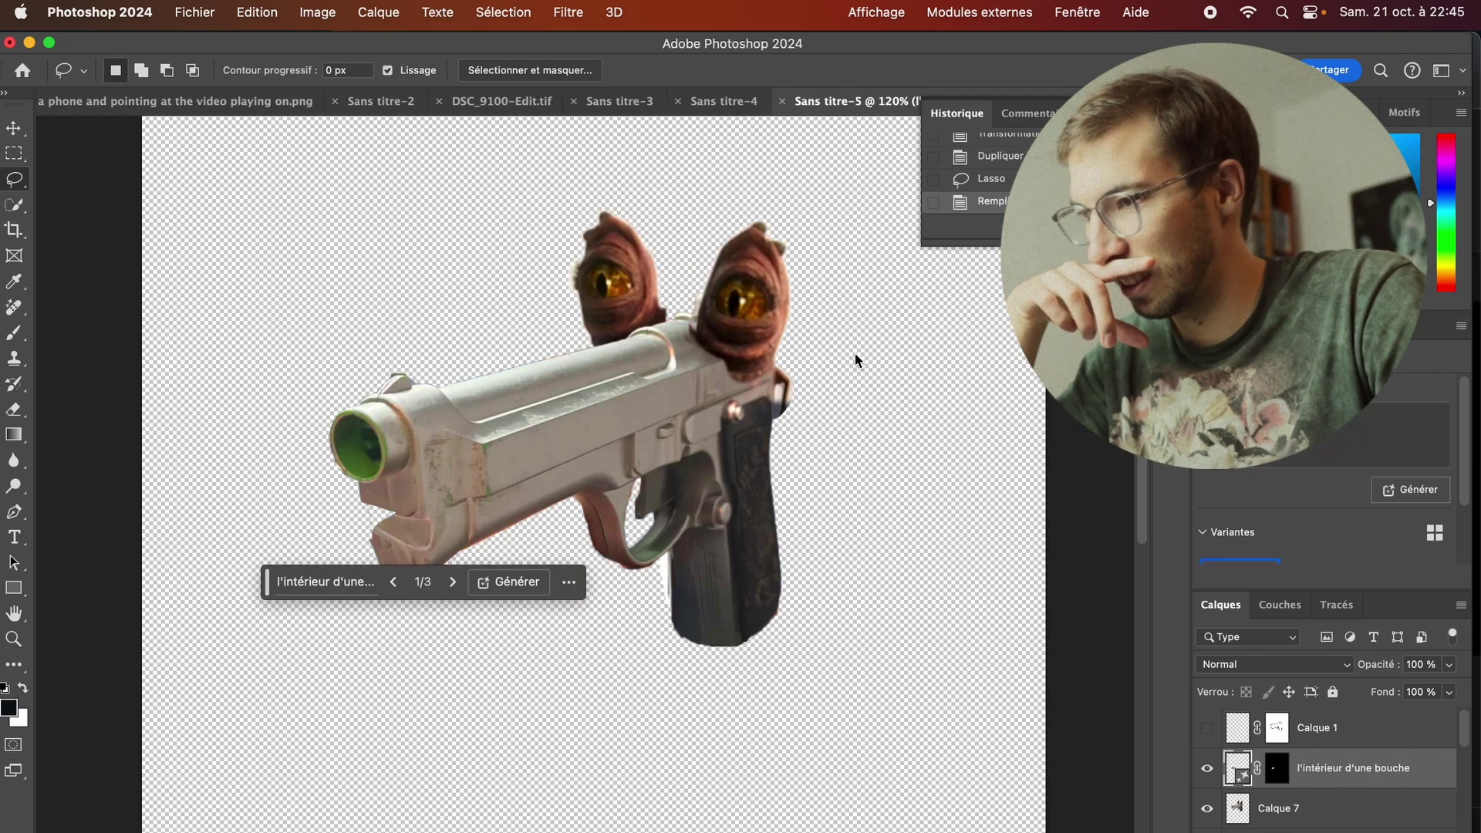
Step: Keep mouth variant 2/3, with a pink tongue, and hide Calque 7 beneath it
left_click(1360, 524)
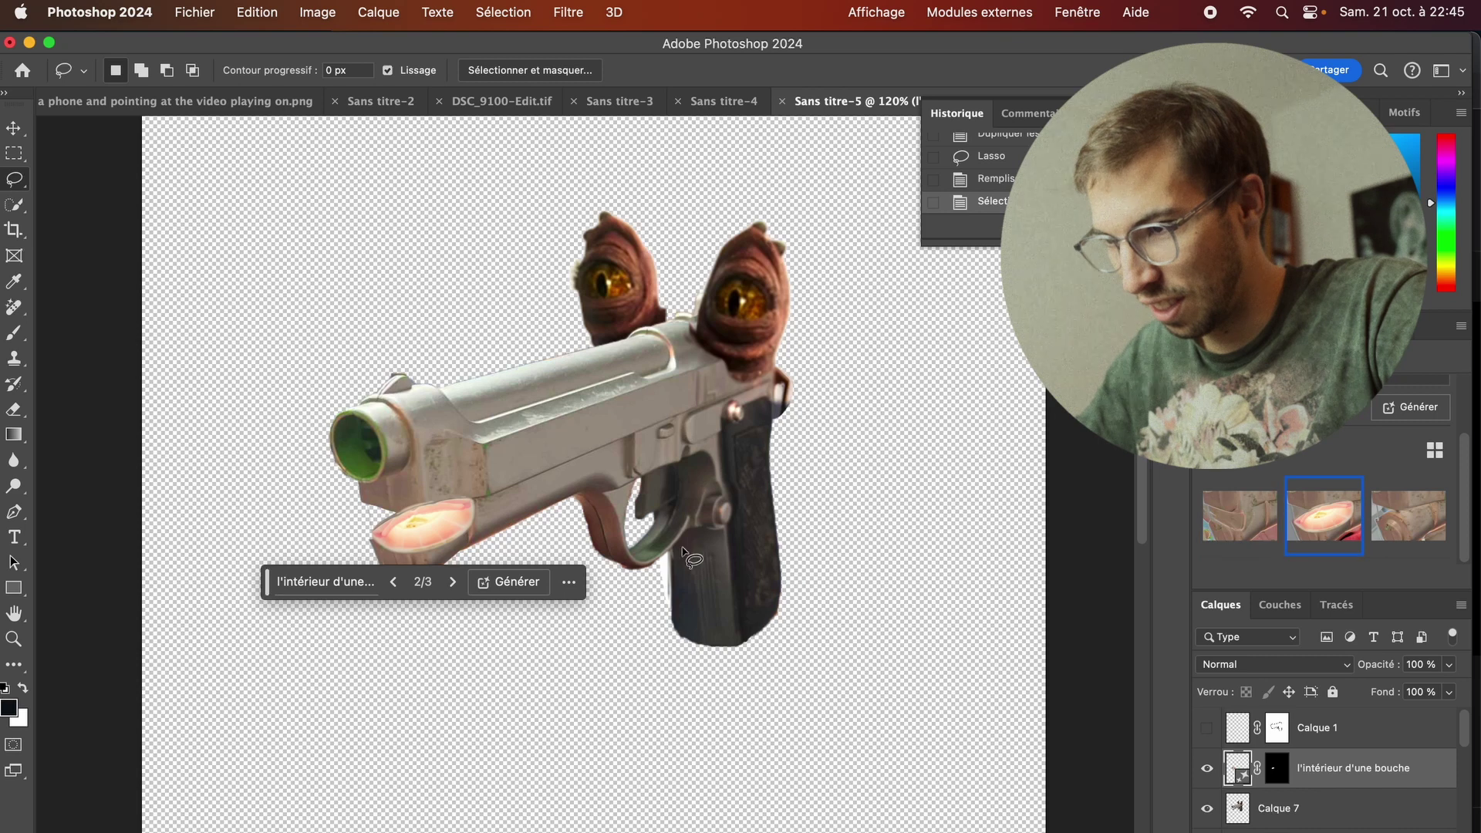
scroll(569, 487, "up", 5)
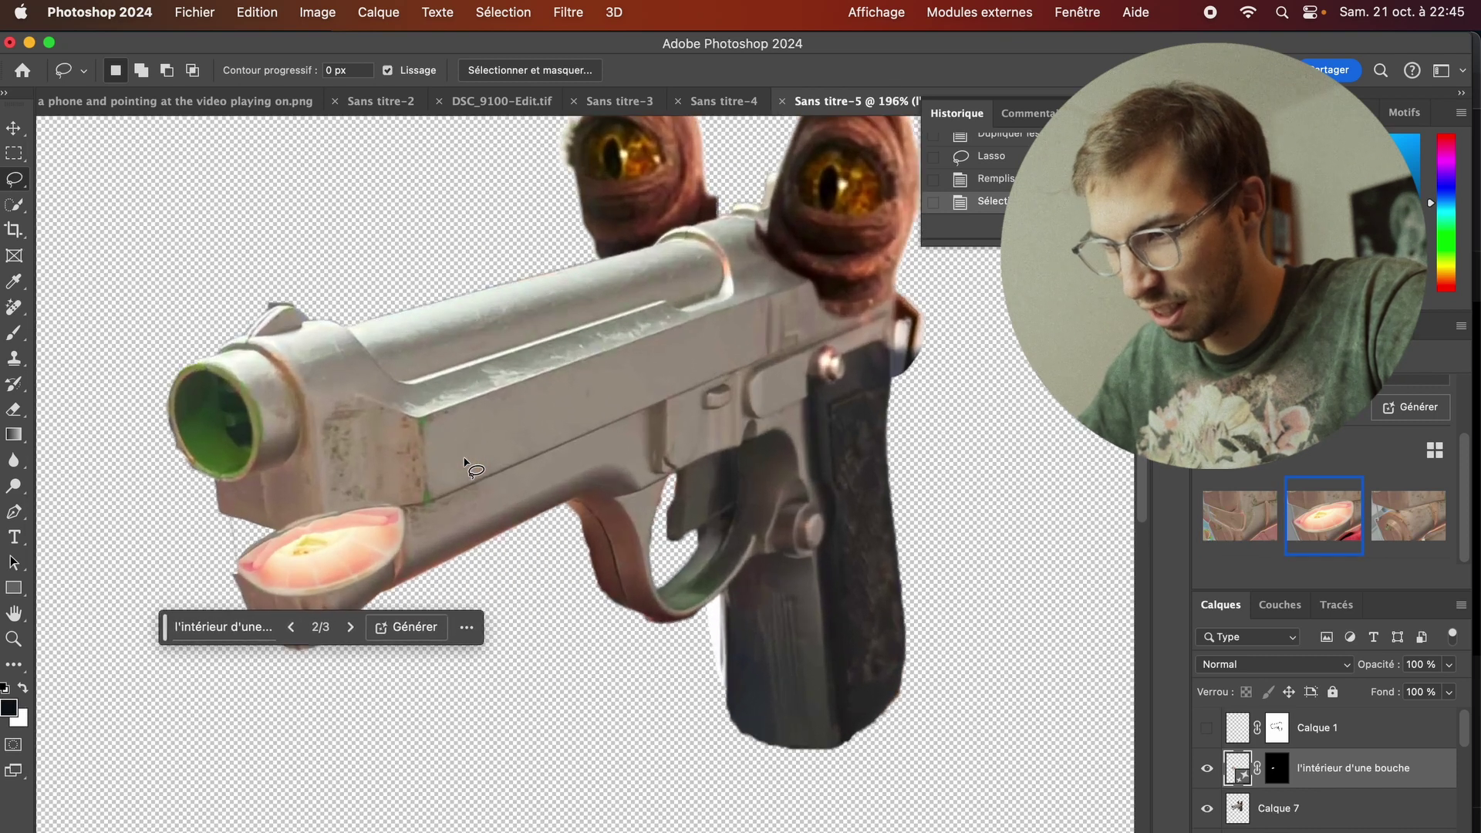
left_click(1239, 806)
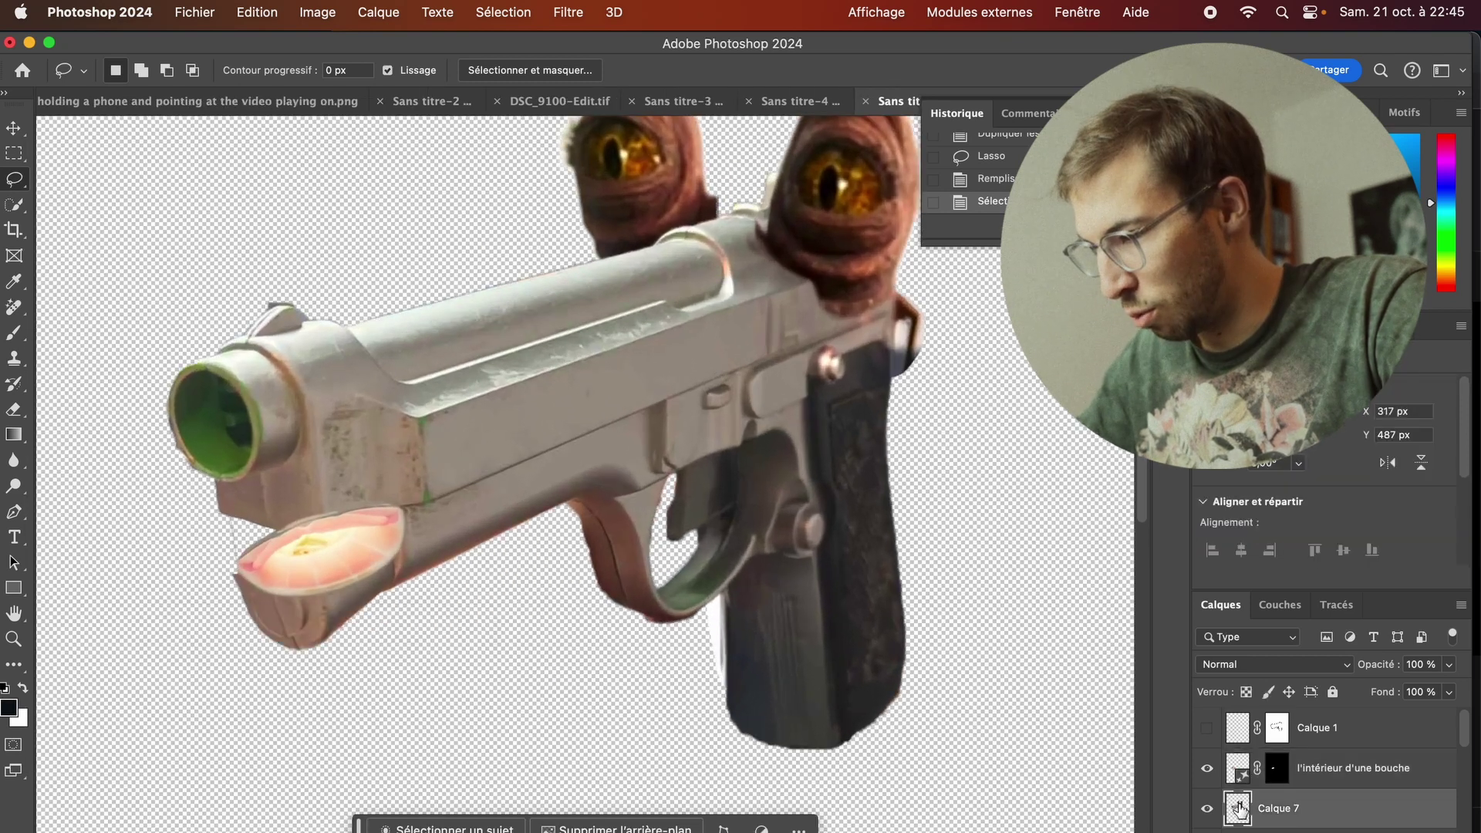
left_click(1208, 807)
left_click(1237, 770)
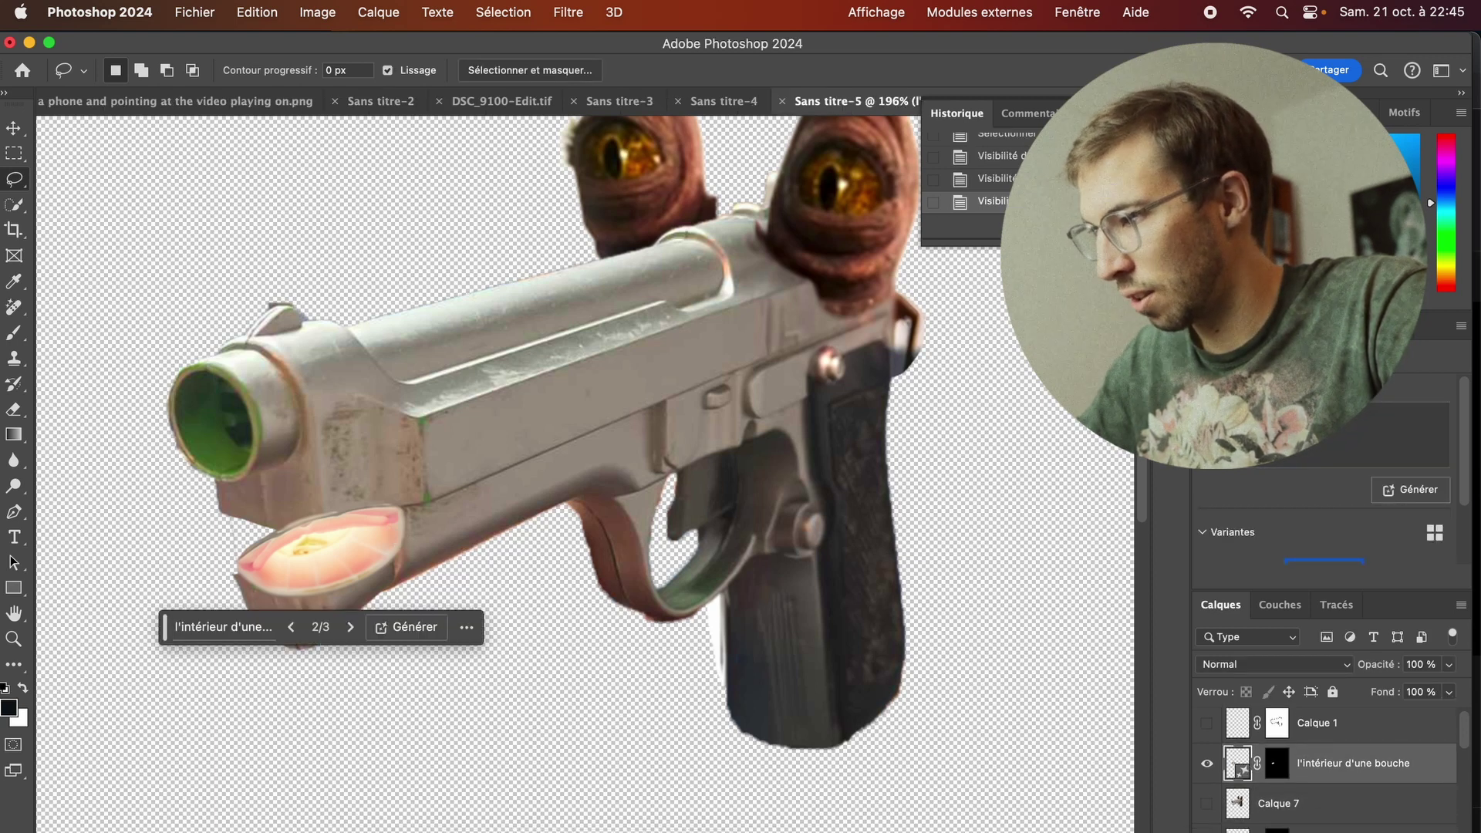
left_click(1276, 829)
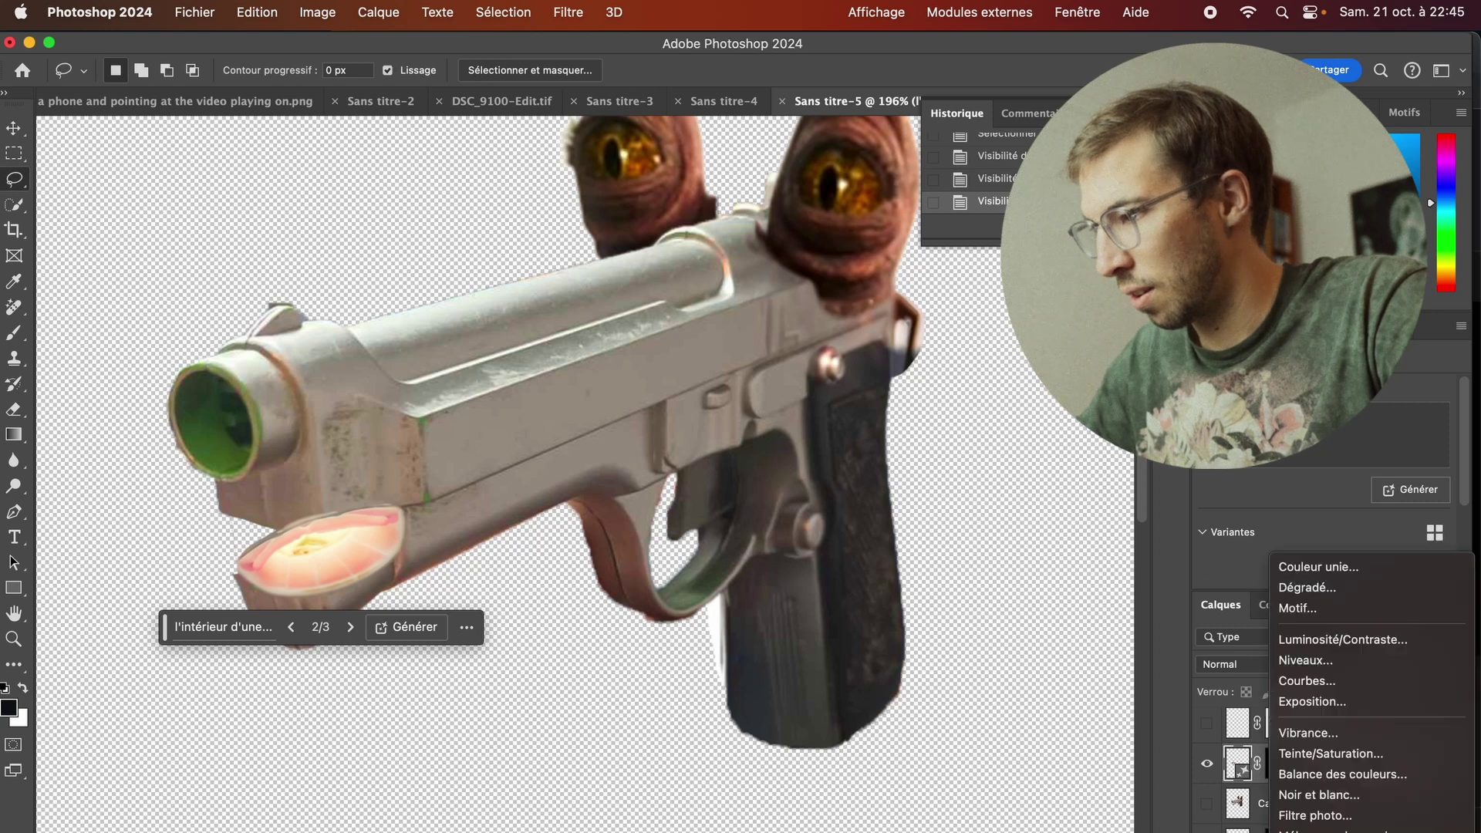
Step: Generate 'des dents' with Generative Fill in the selected mouth area
left_click(1340, 681)
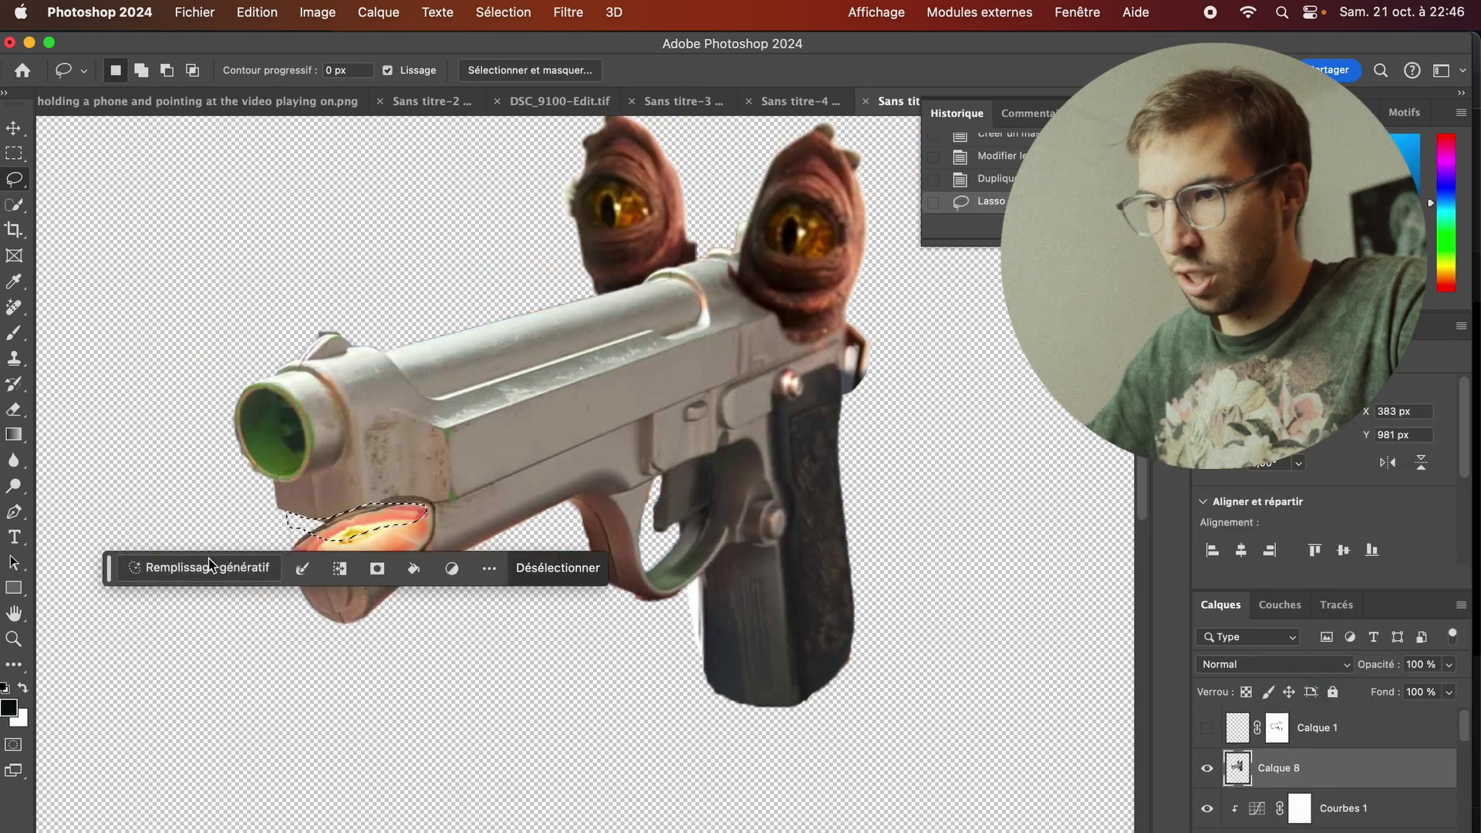
left_click(210, 568)
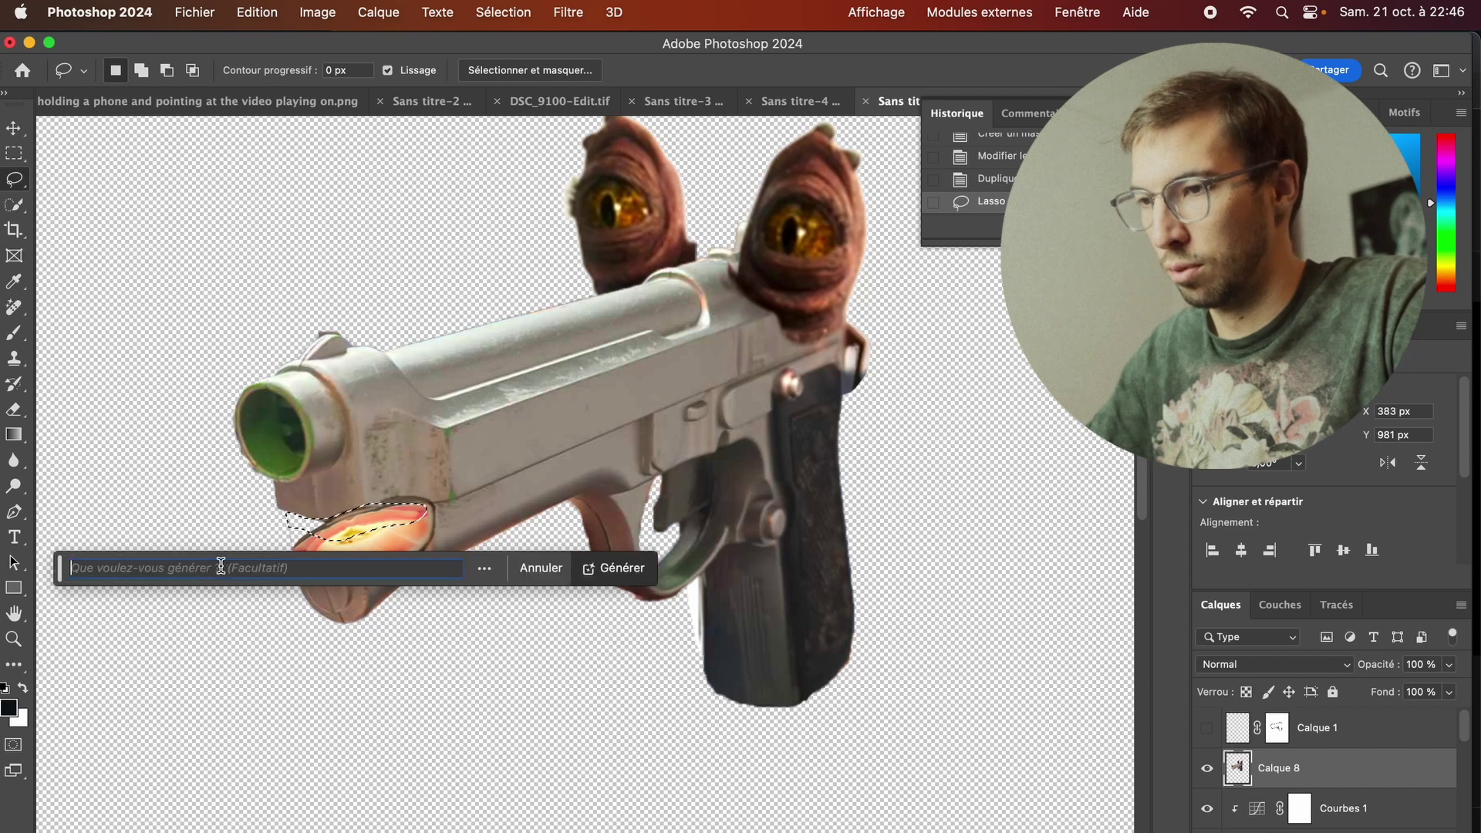
type("des dents")
key("Return")
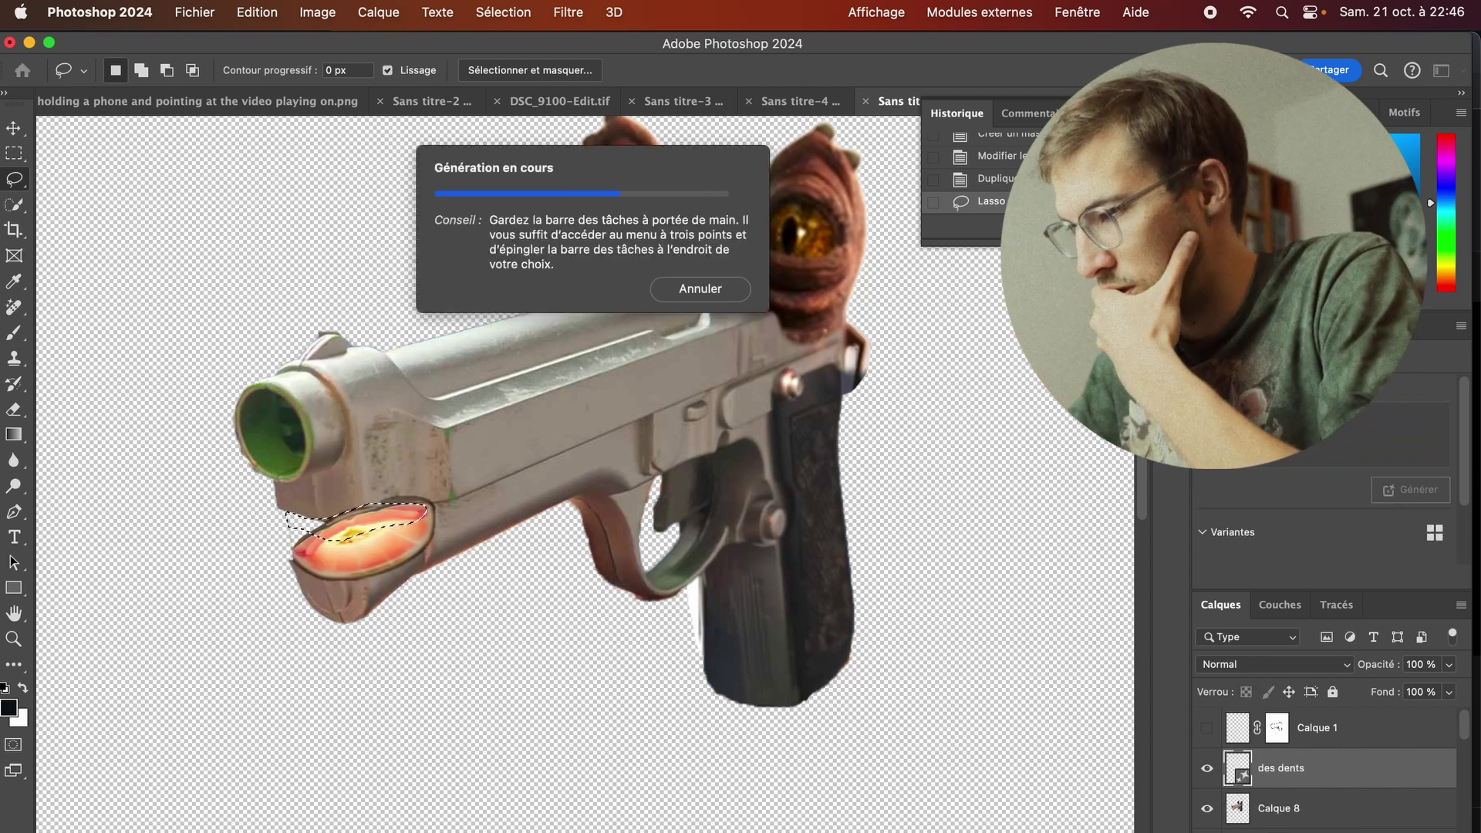
key("super+Tab")
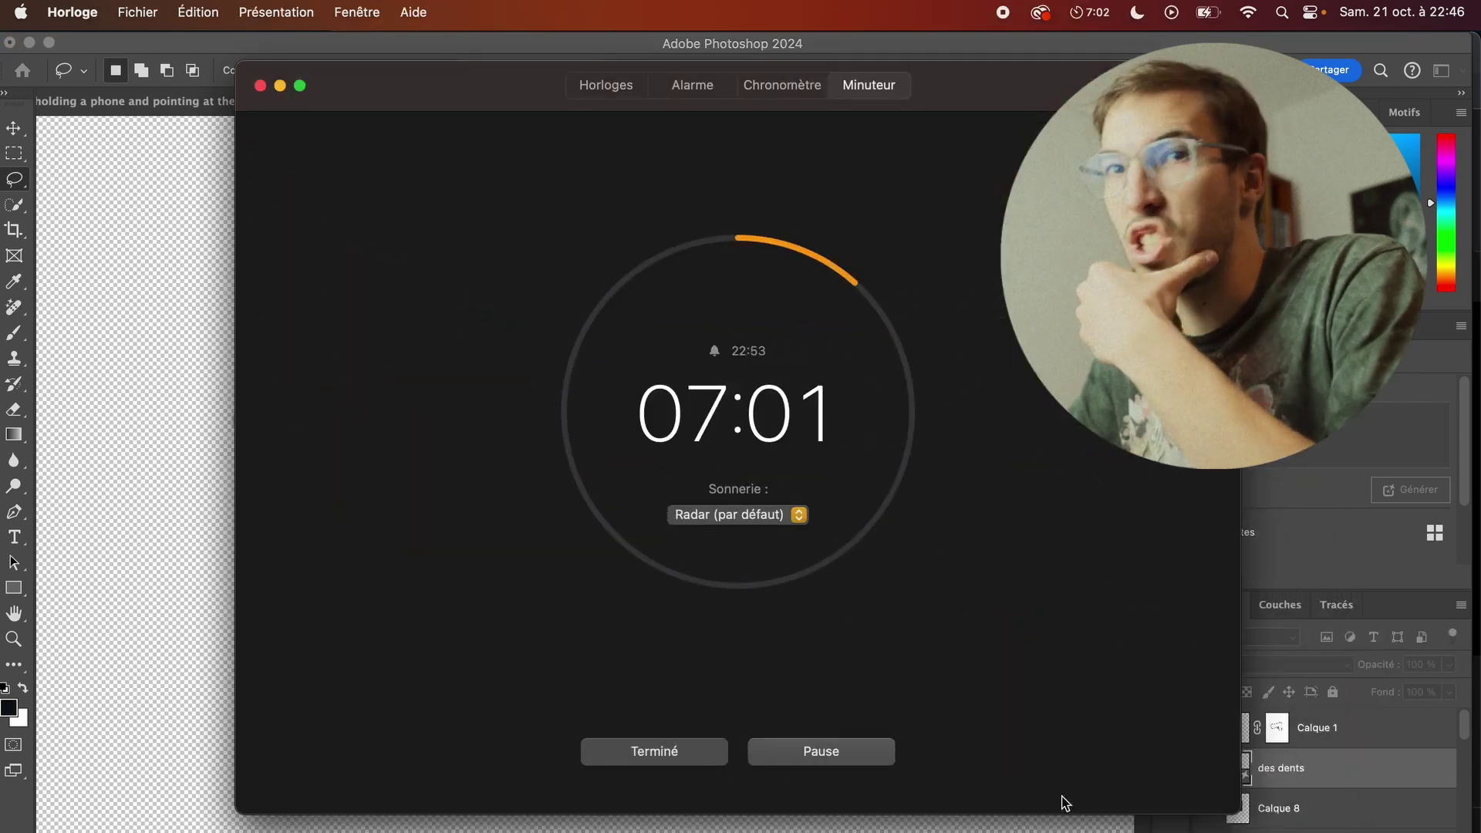
Step: Discard the third generated teeth variant and switch to the second
left_click(280, 85)
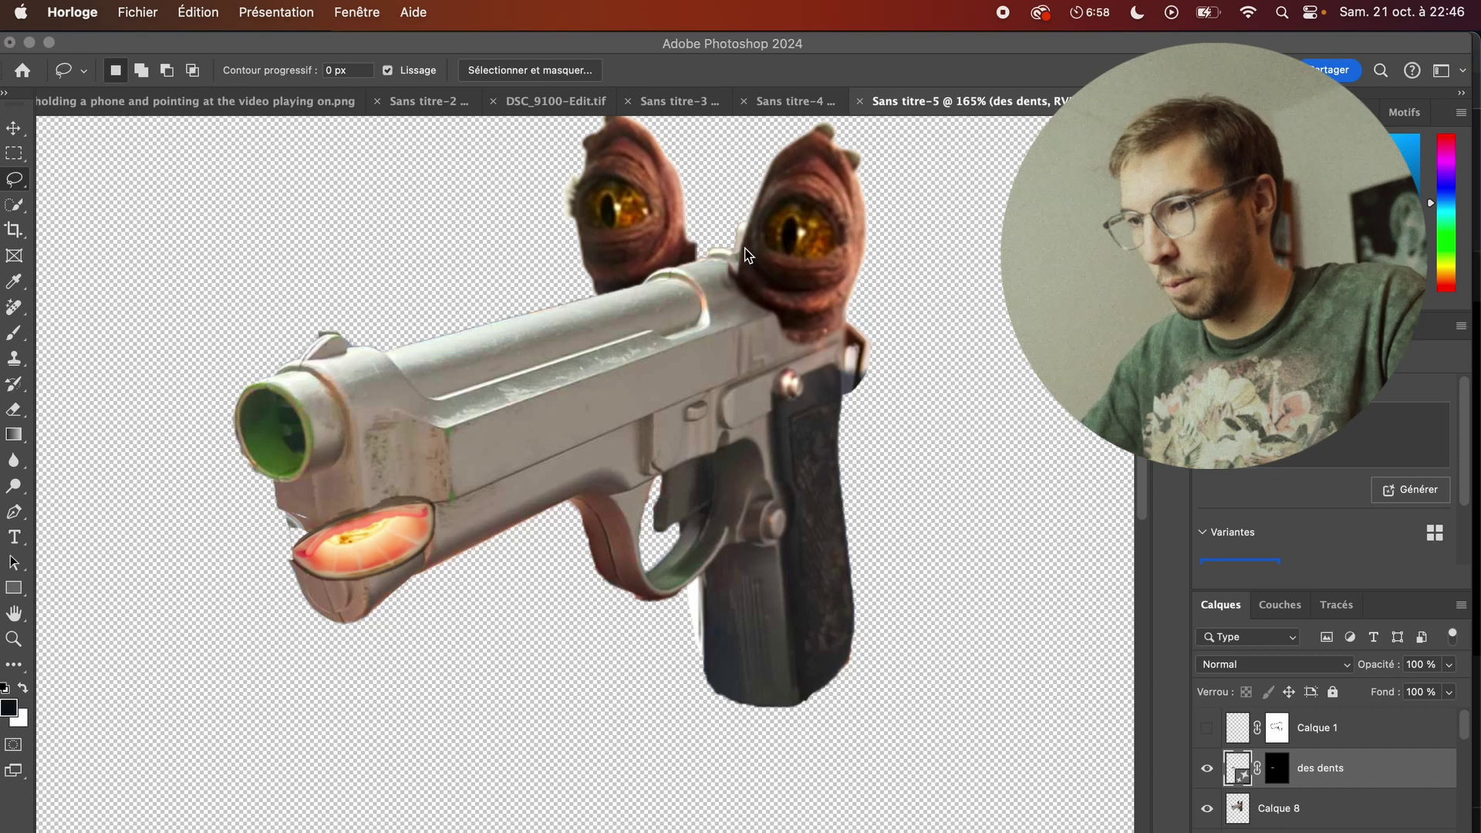
left_click(1322, 531)
left_click(1435, 543)
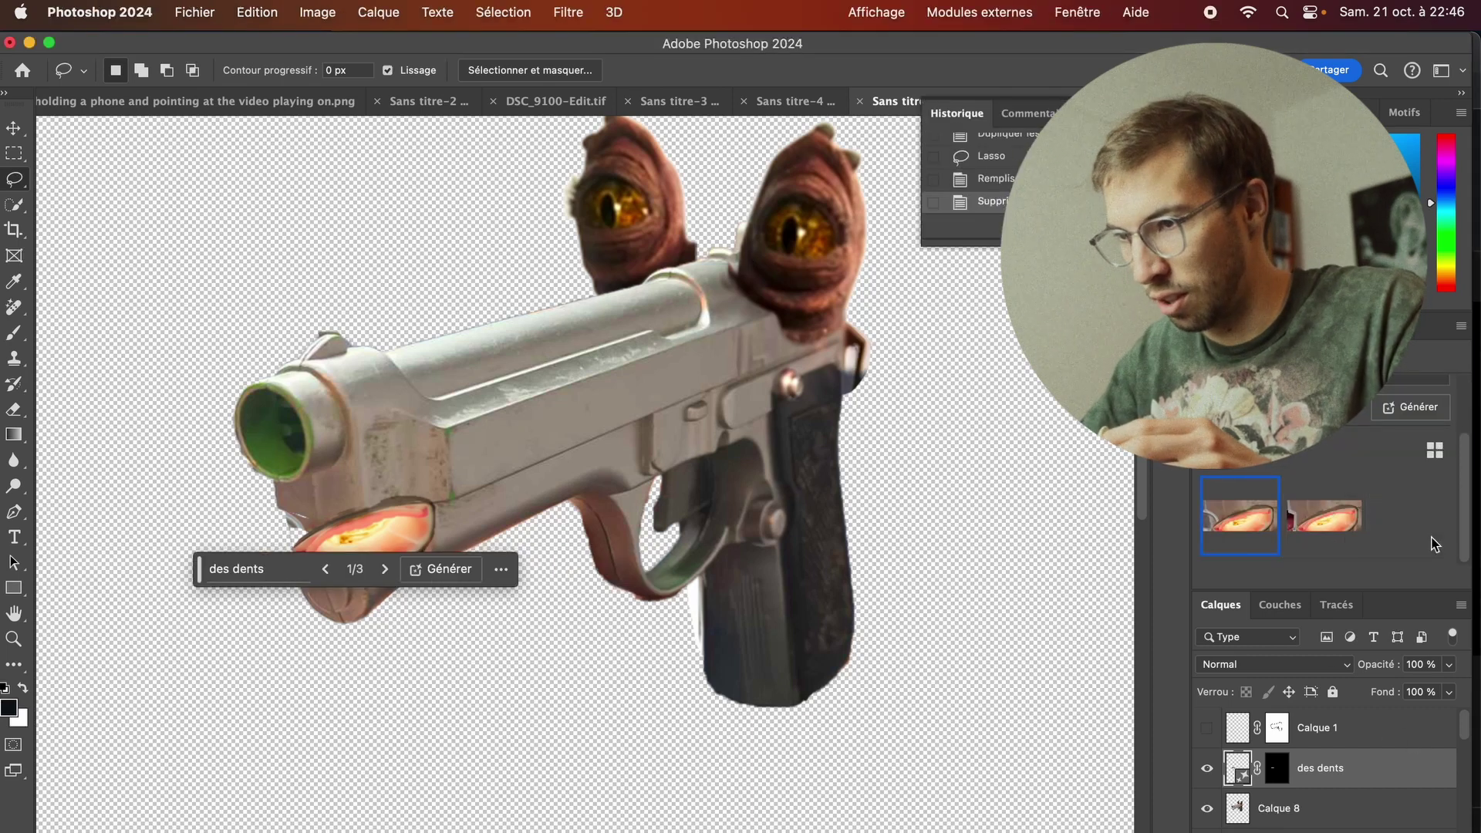
left_click(1349, 532)
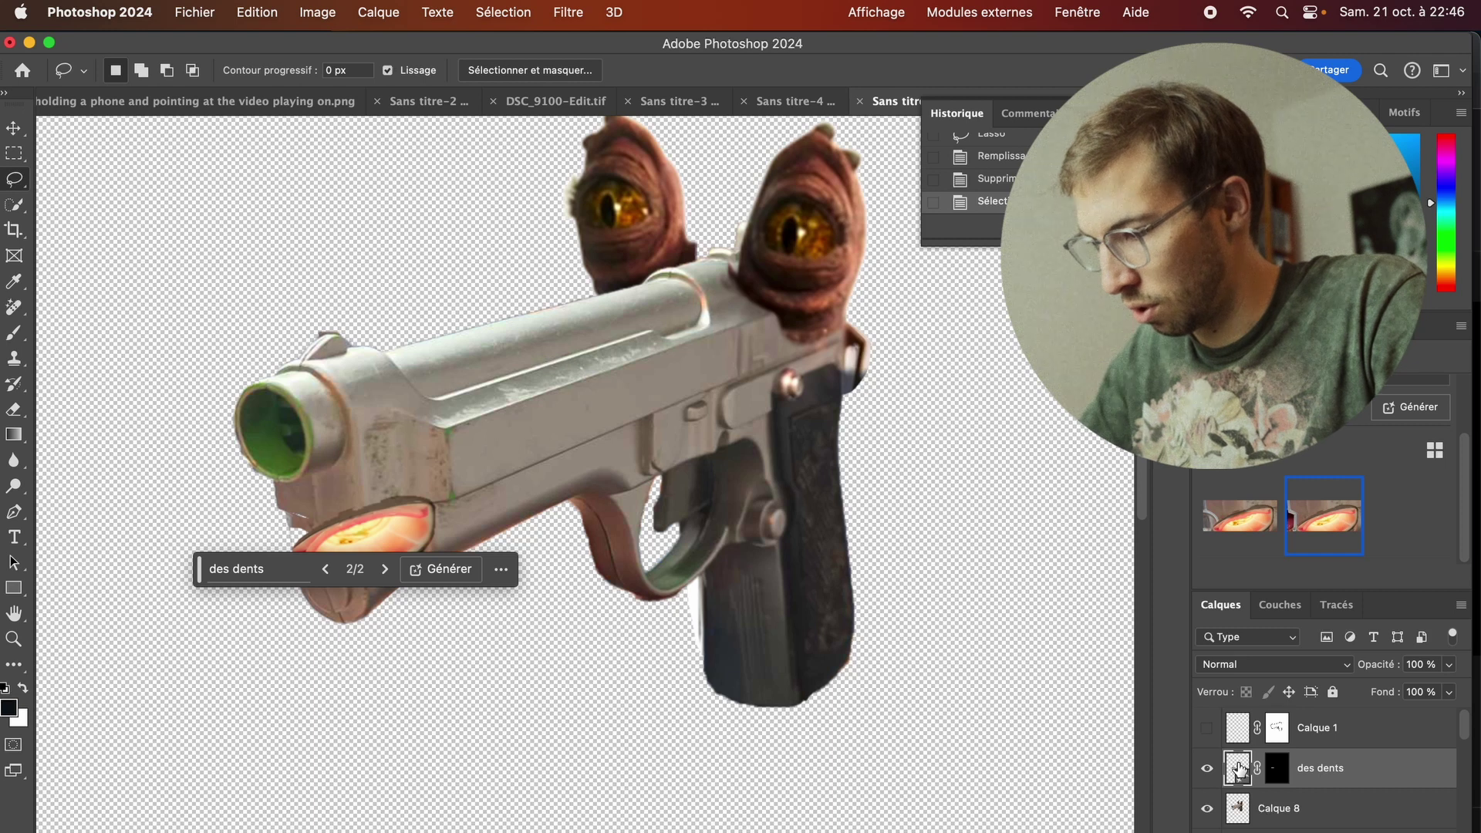
Step: Delete the teeth layer and hide 'l'intérieur d'une bouche' after comparing
key("BackSpace")
left_click(1215, 771)
left_click(1207, 720)
left_click(1208, 720)
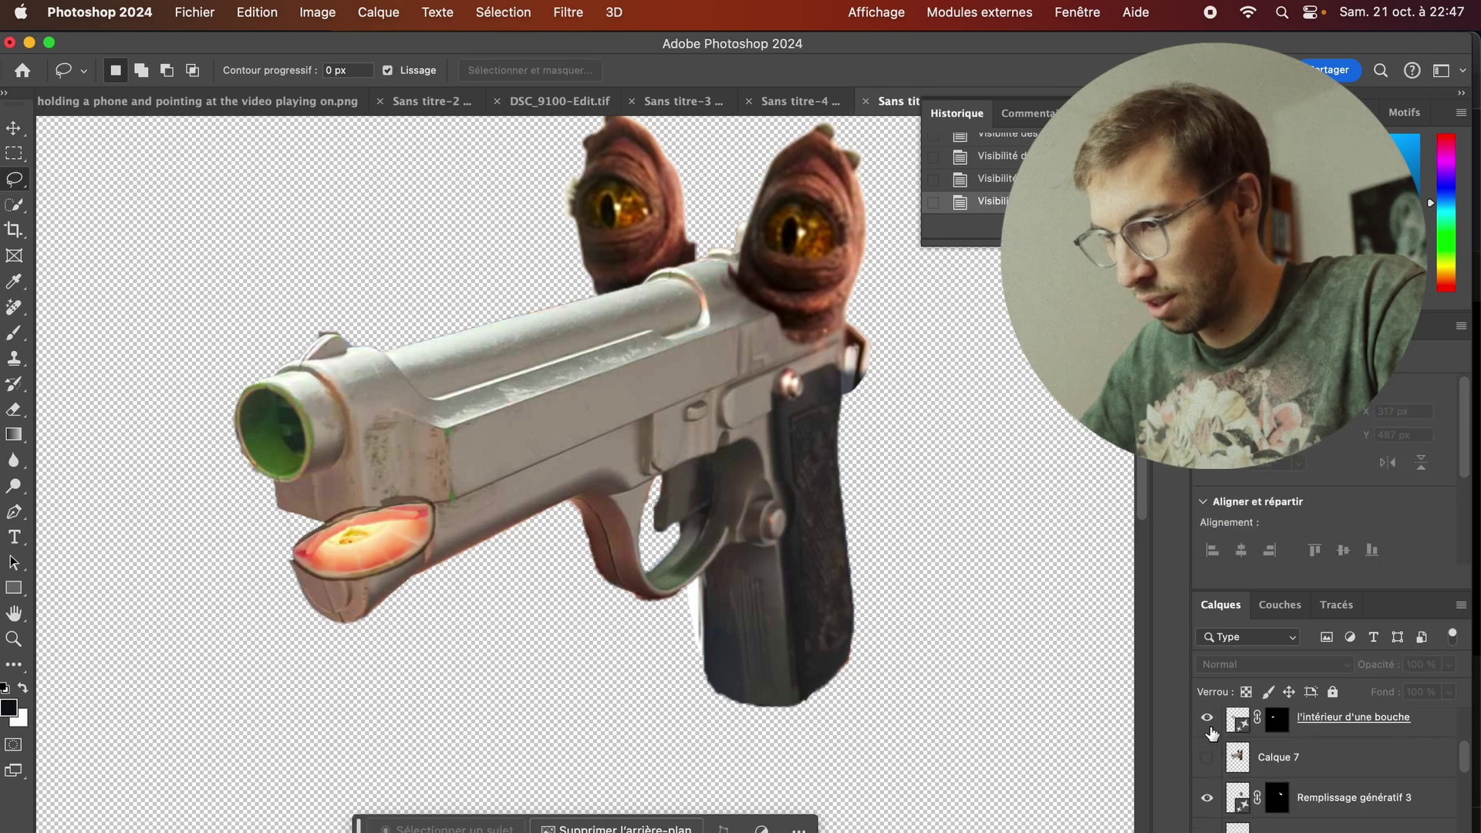
left_click(1215, 723)
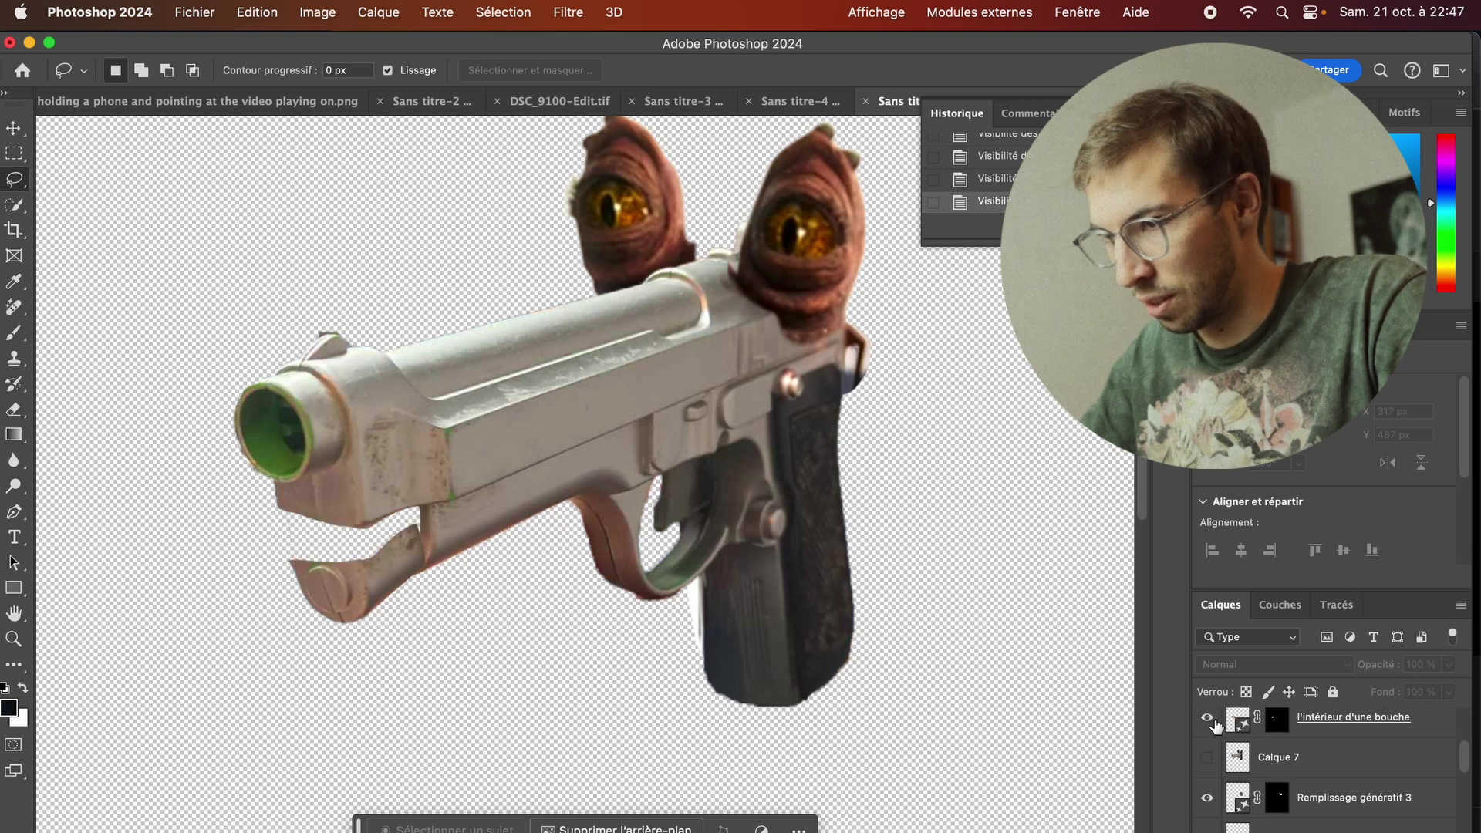
left_click(1215, 723)
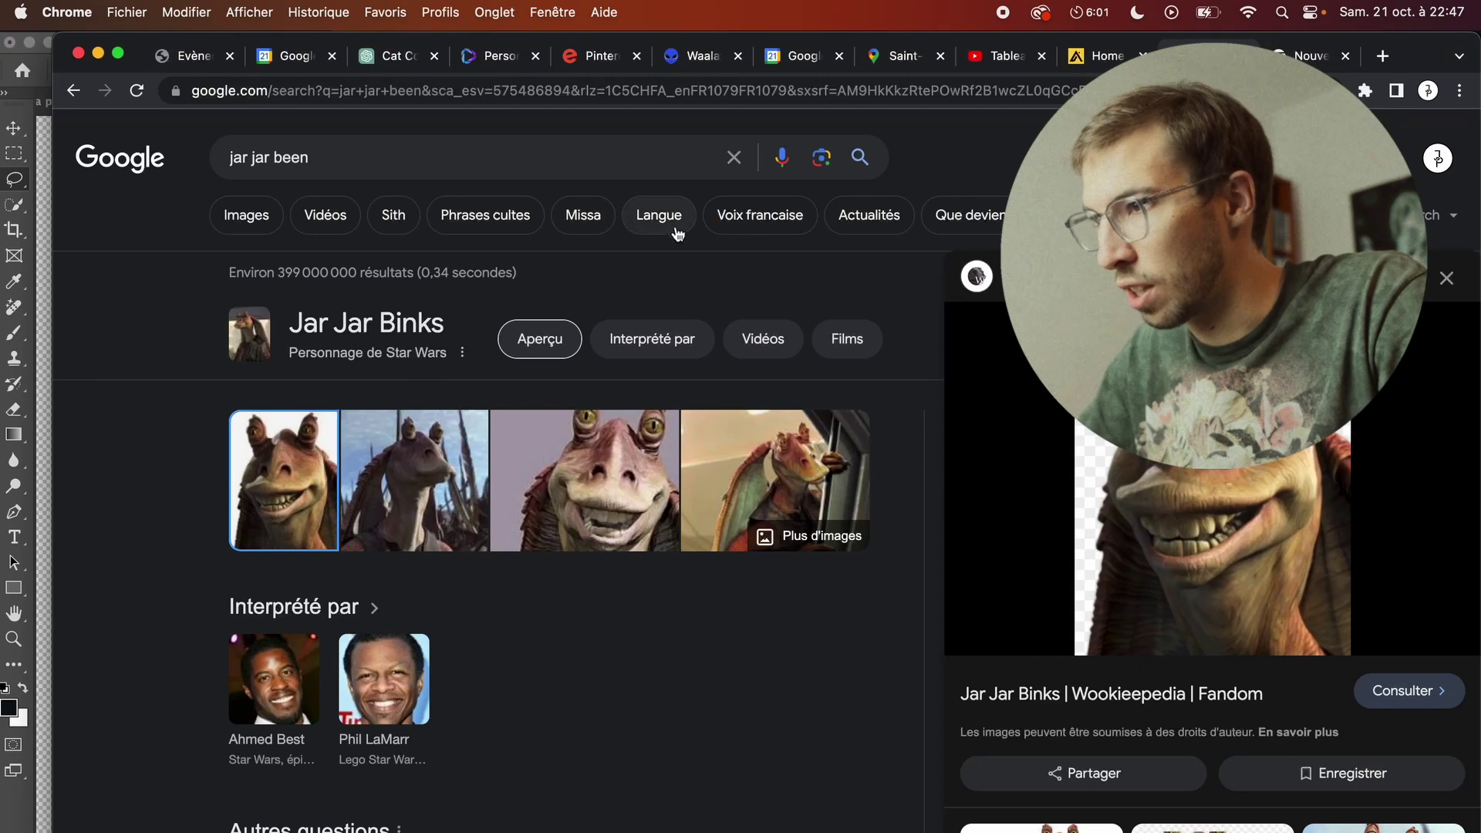
Step: Search Google for 'langue' in place of the Jar Jar Binks query
left_click_drag(498, 154, 214, 166)
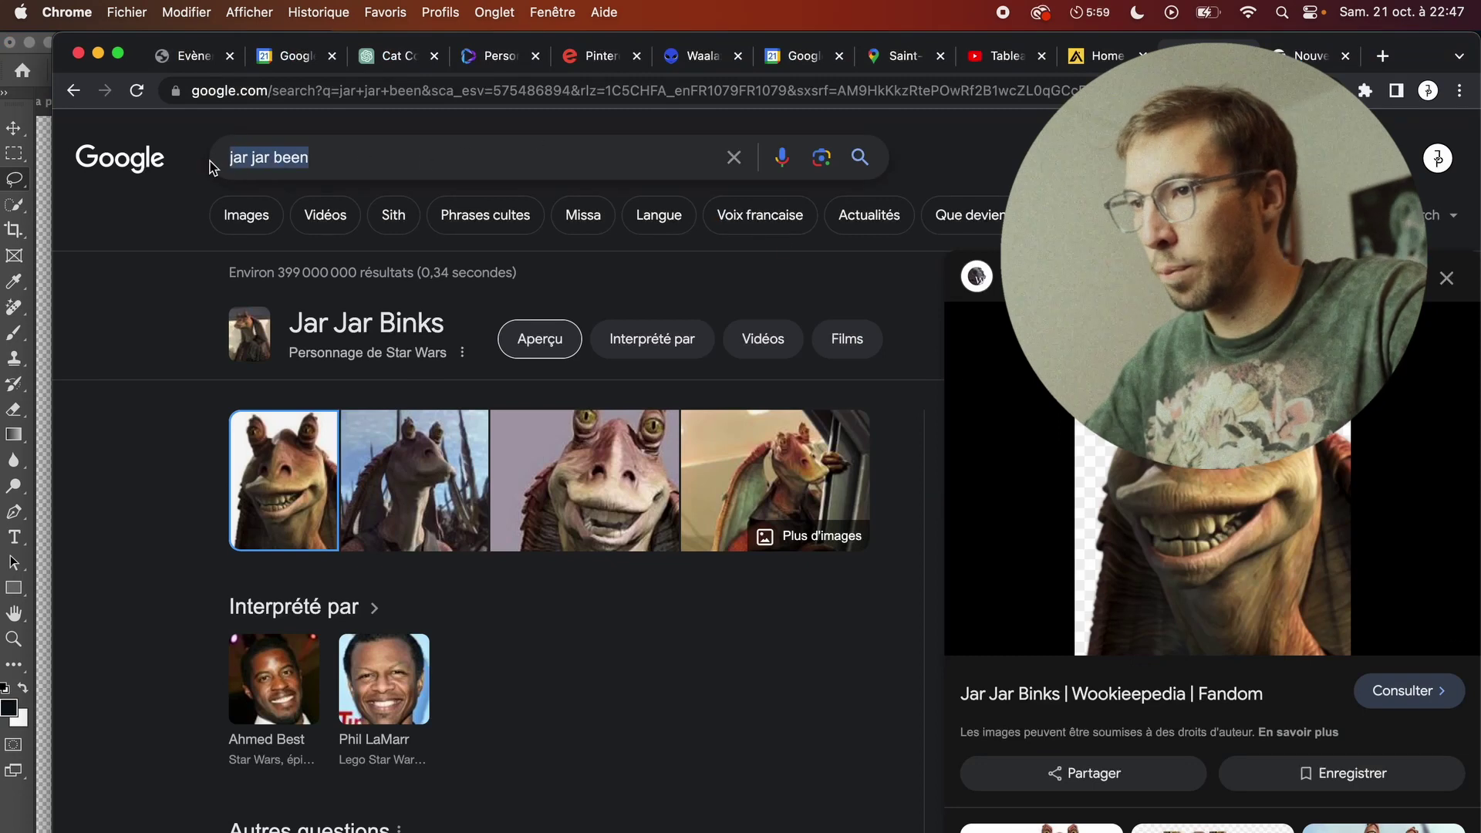
type("lan")
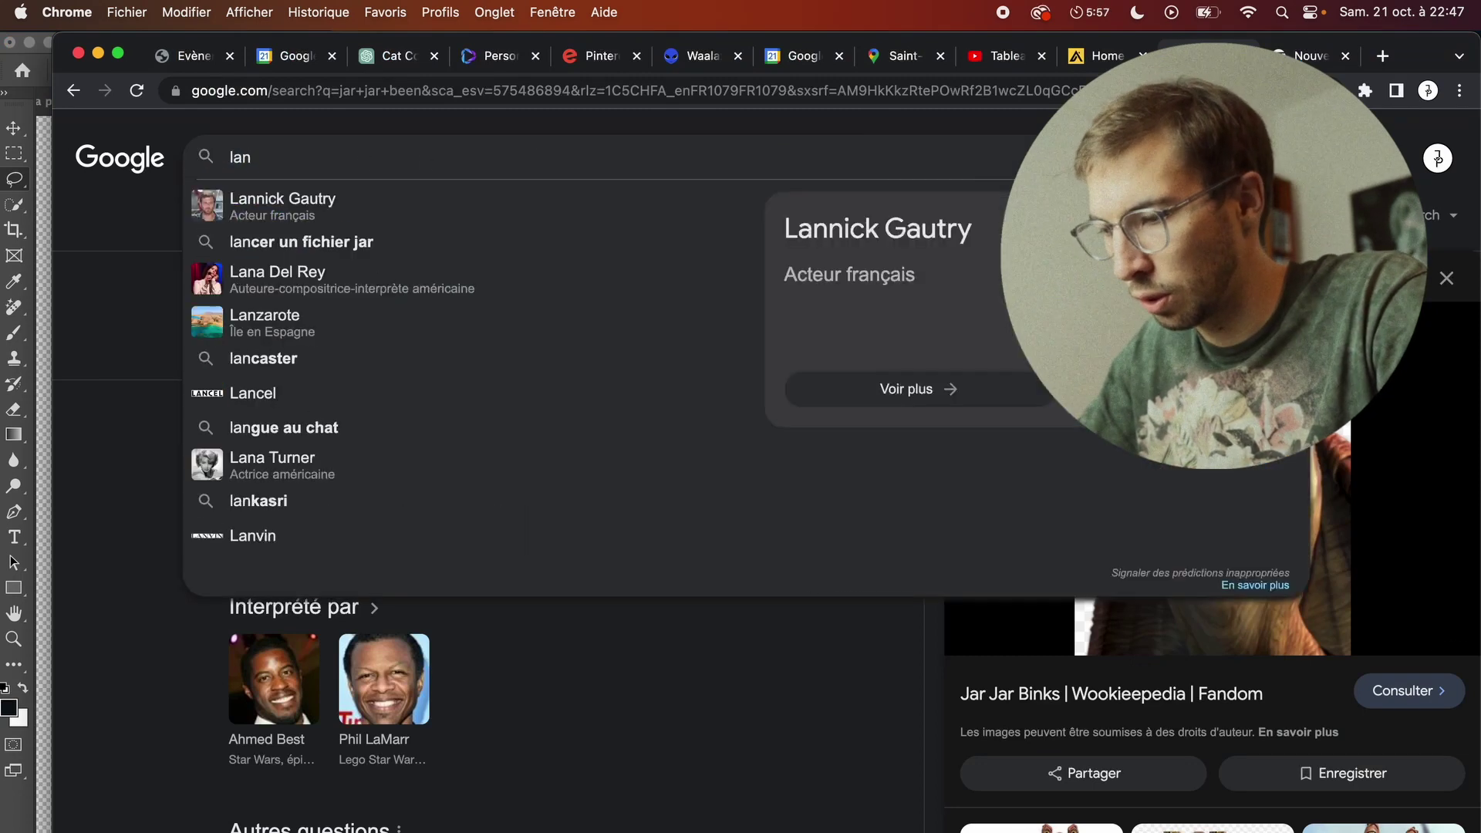
type("ue")
key("Return")
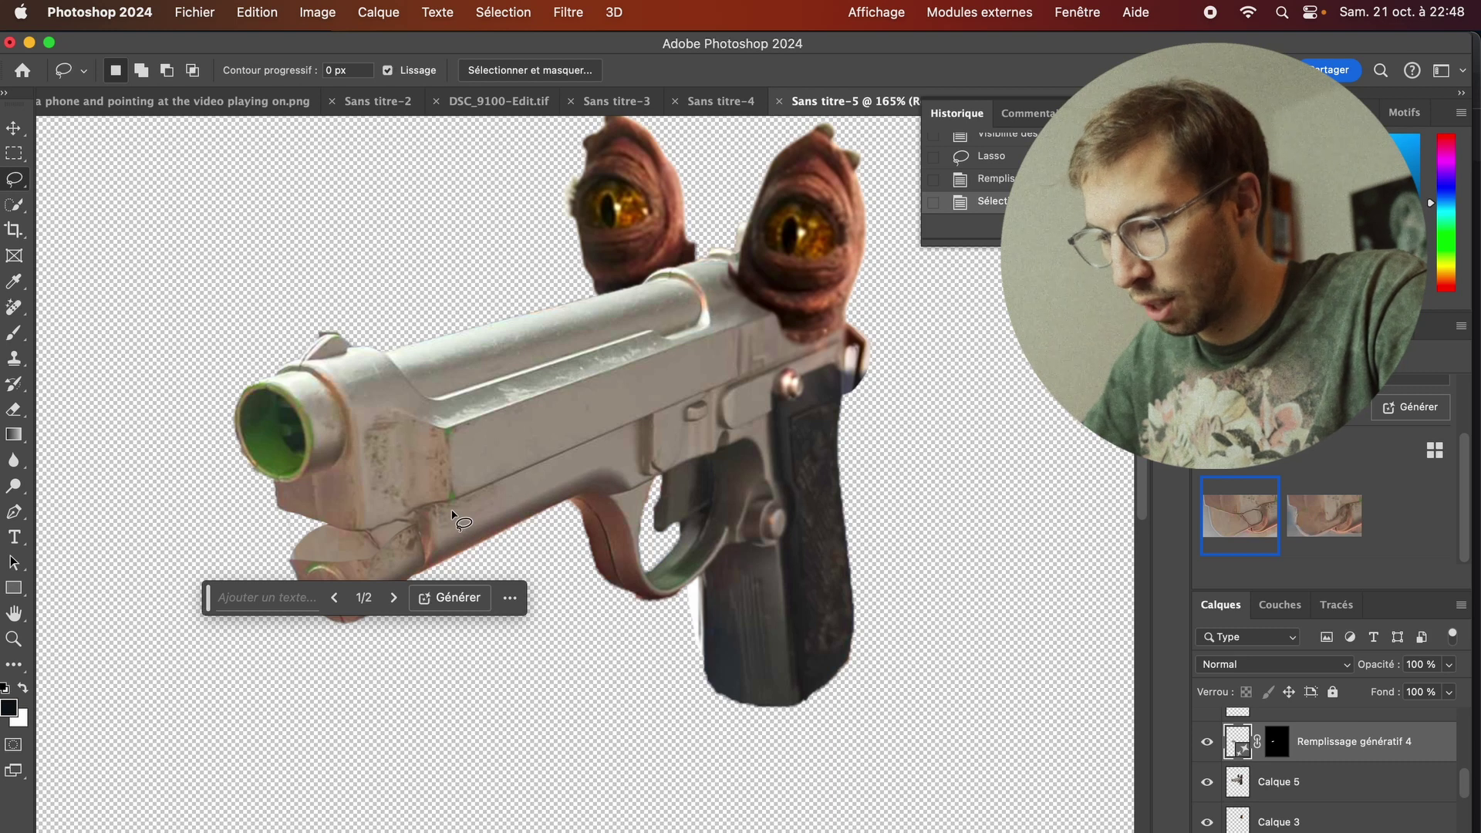
Step: Paste the pink tongue as a new layer and mask out the lassoed teeth with black
key("super+v")
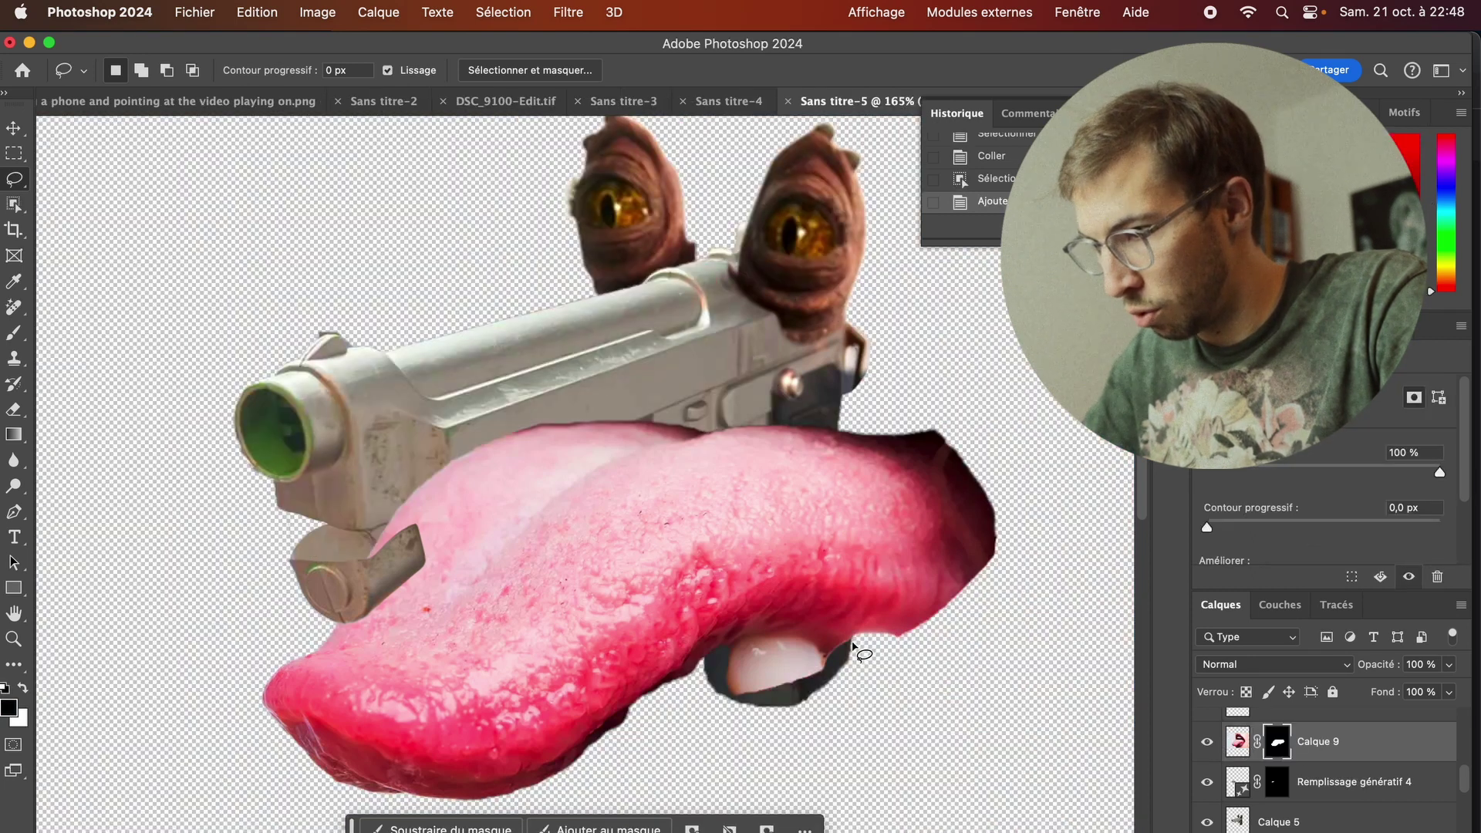
left_click_drag(853, 645, 837, 640)
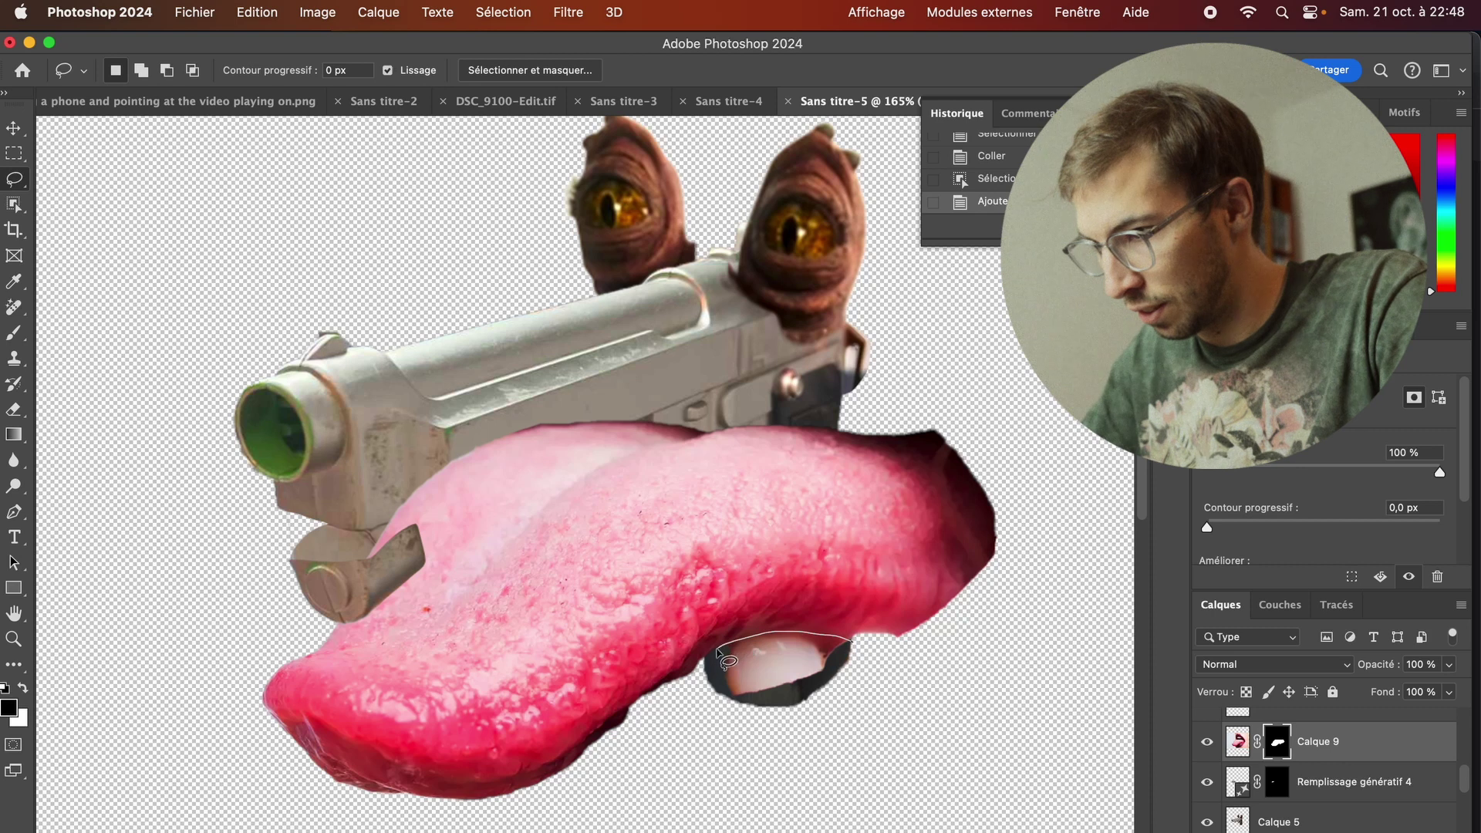
left_click_drag(704, 688, 858, 647)
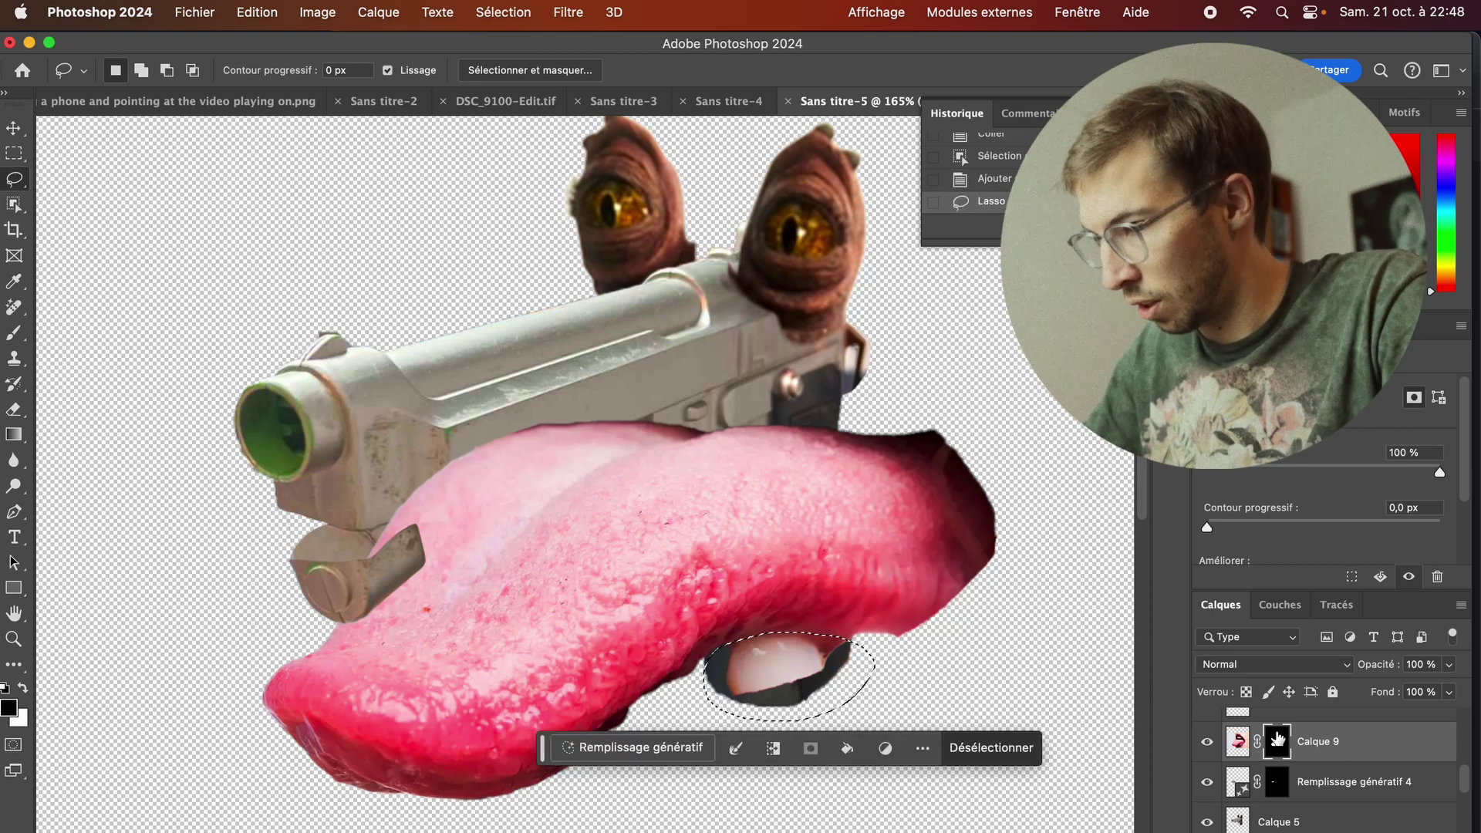
left_click(848, 749)
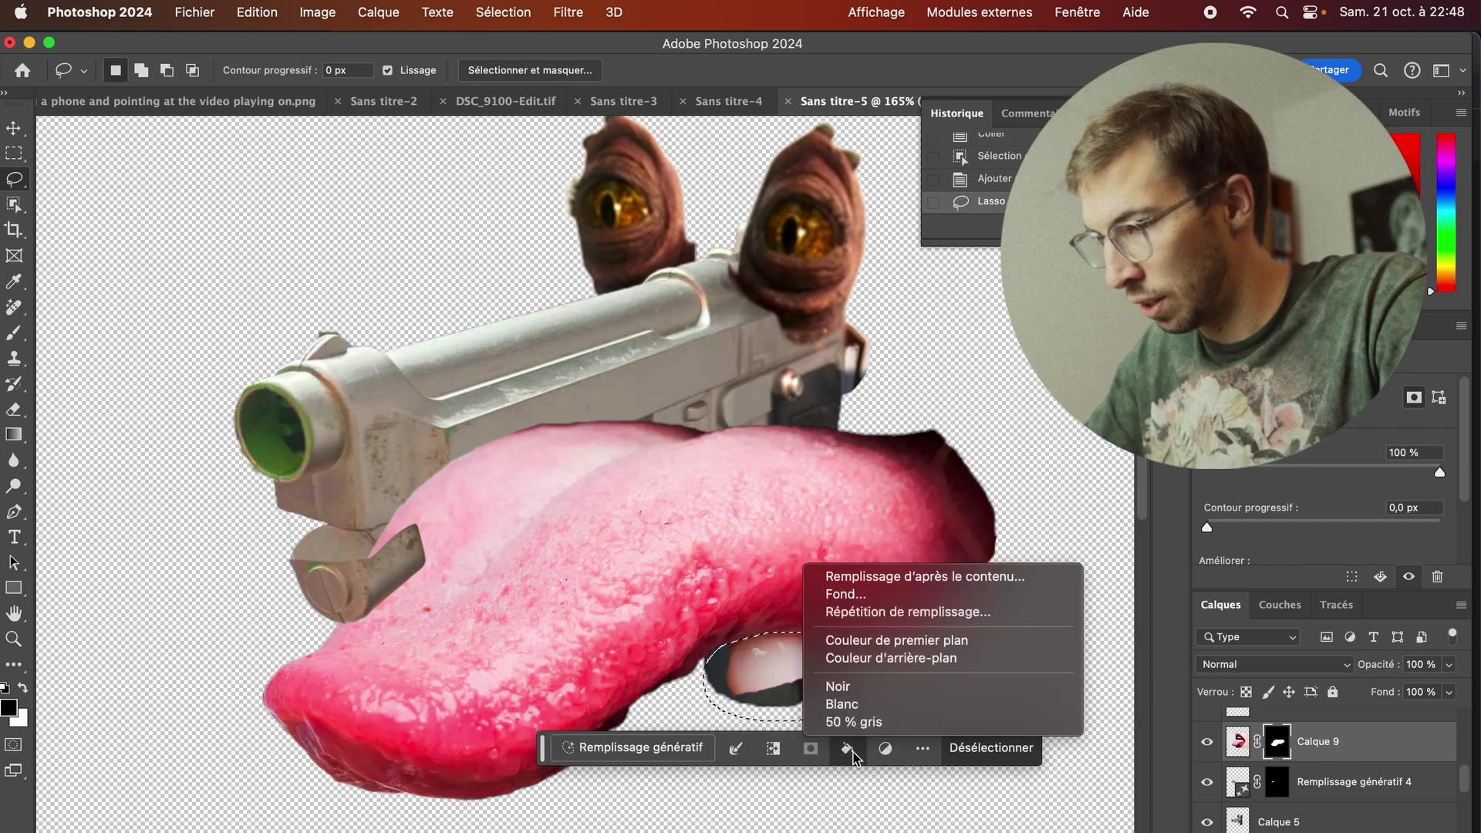
left_click(837, 686)
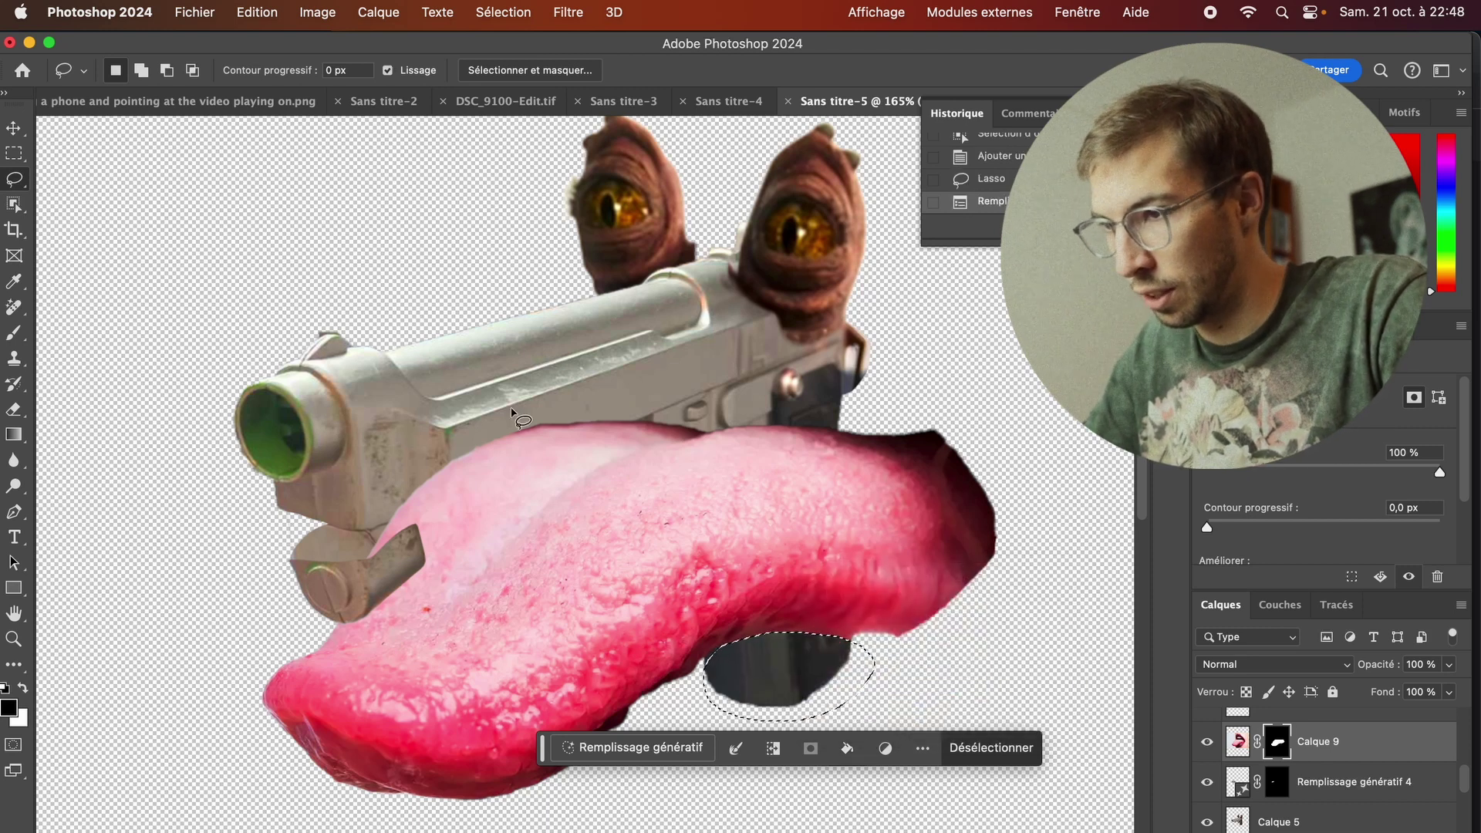
Step: Deselect, start free-transforming the tongue, zoom onto the muzzle and enlarge the Layers panel
key("v")
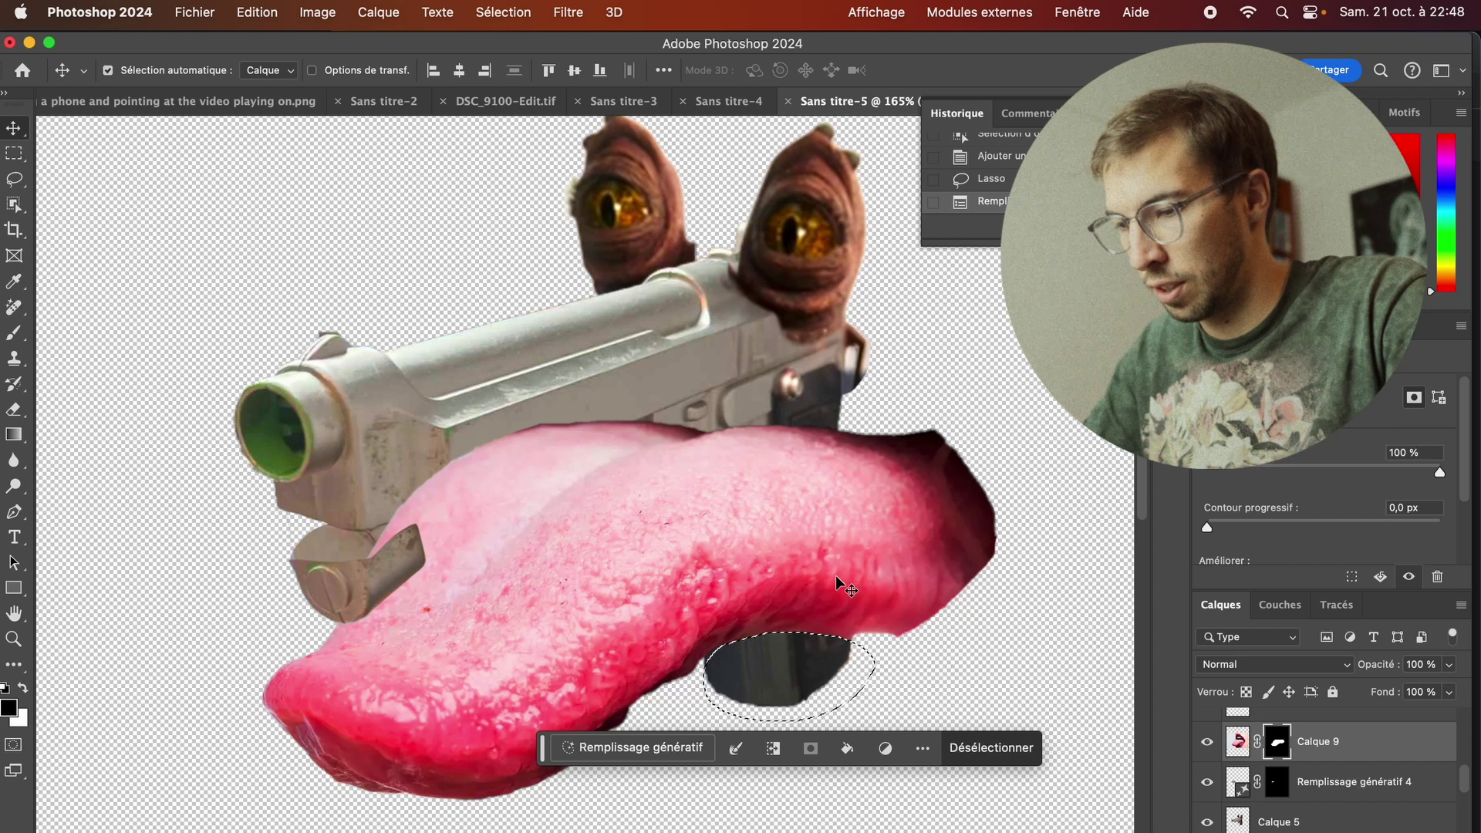
key("super+d")
key("super+t")
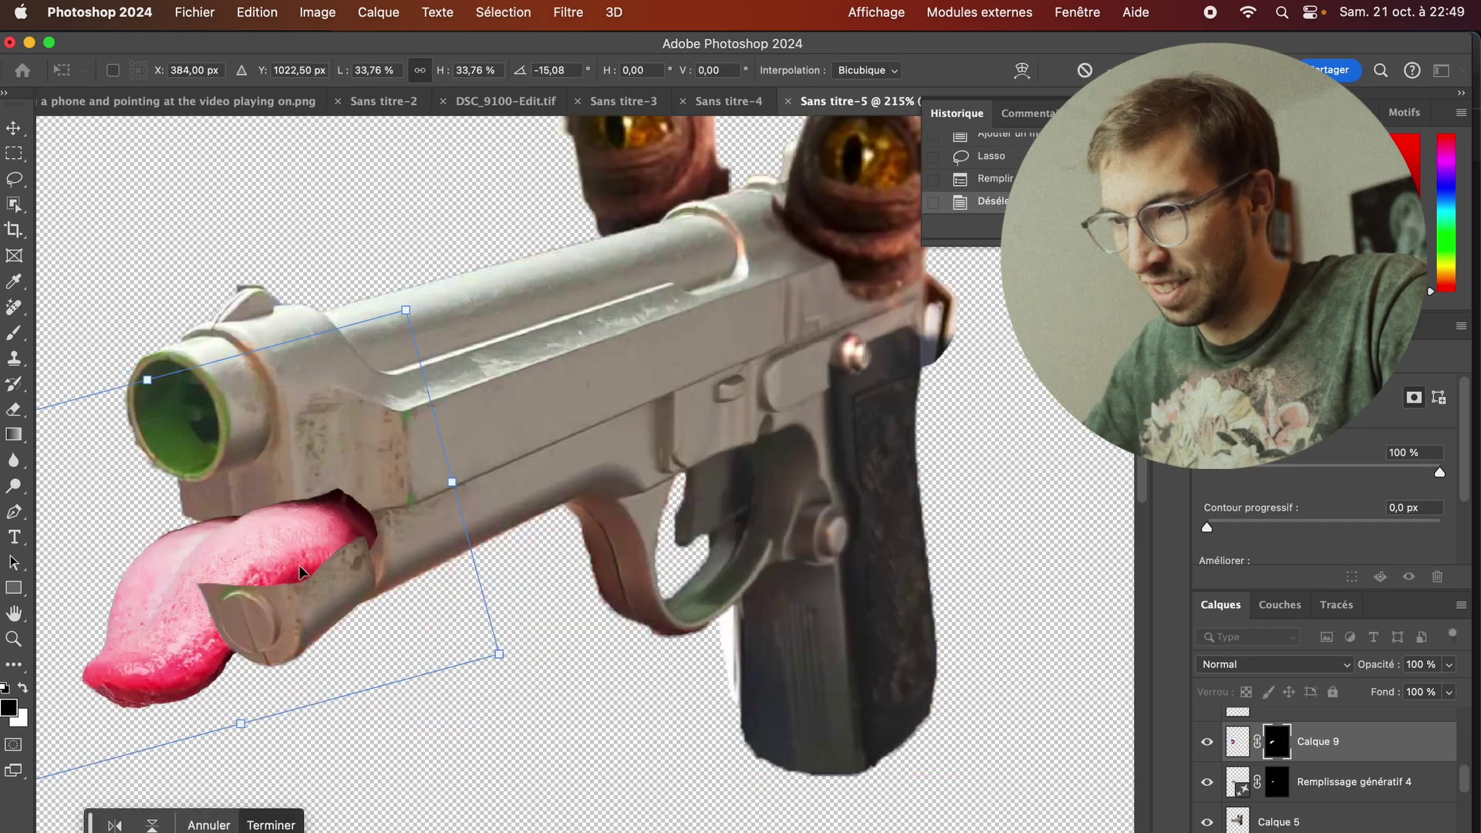
key("super+plus")
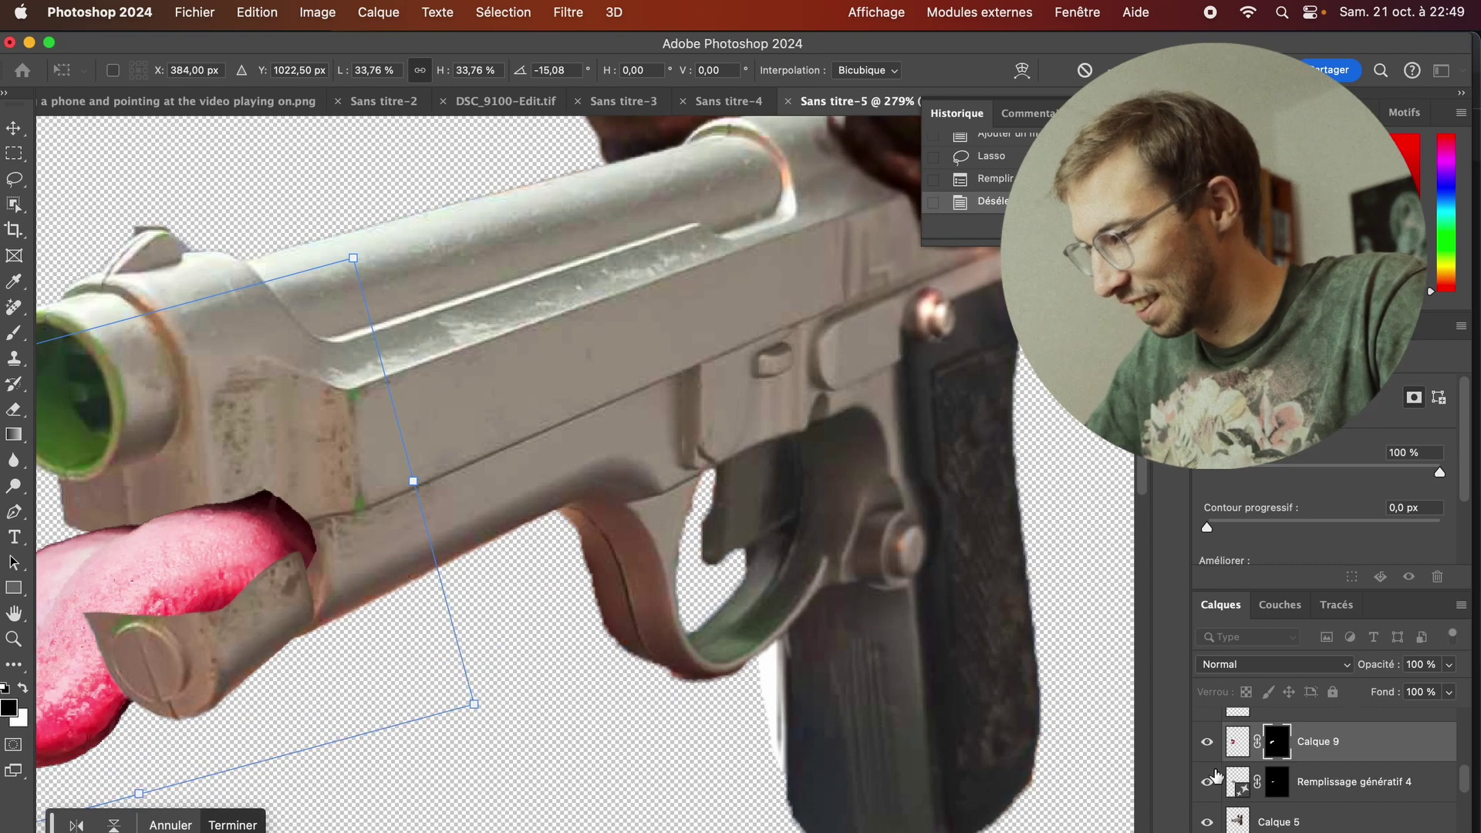
scroll(1236, 747, "up", 1)
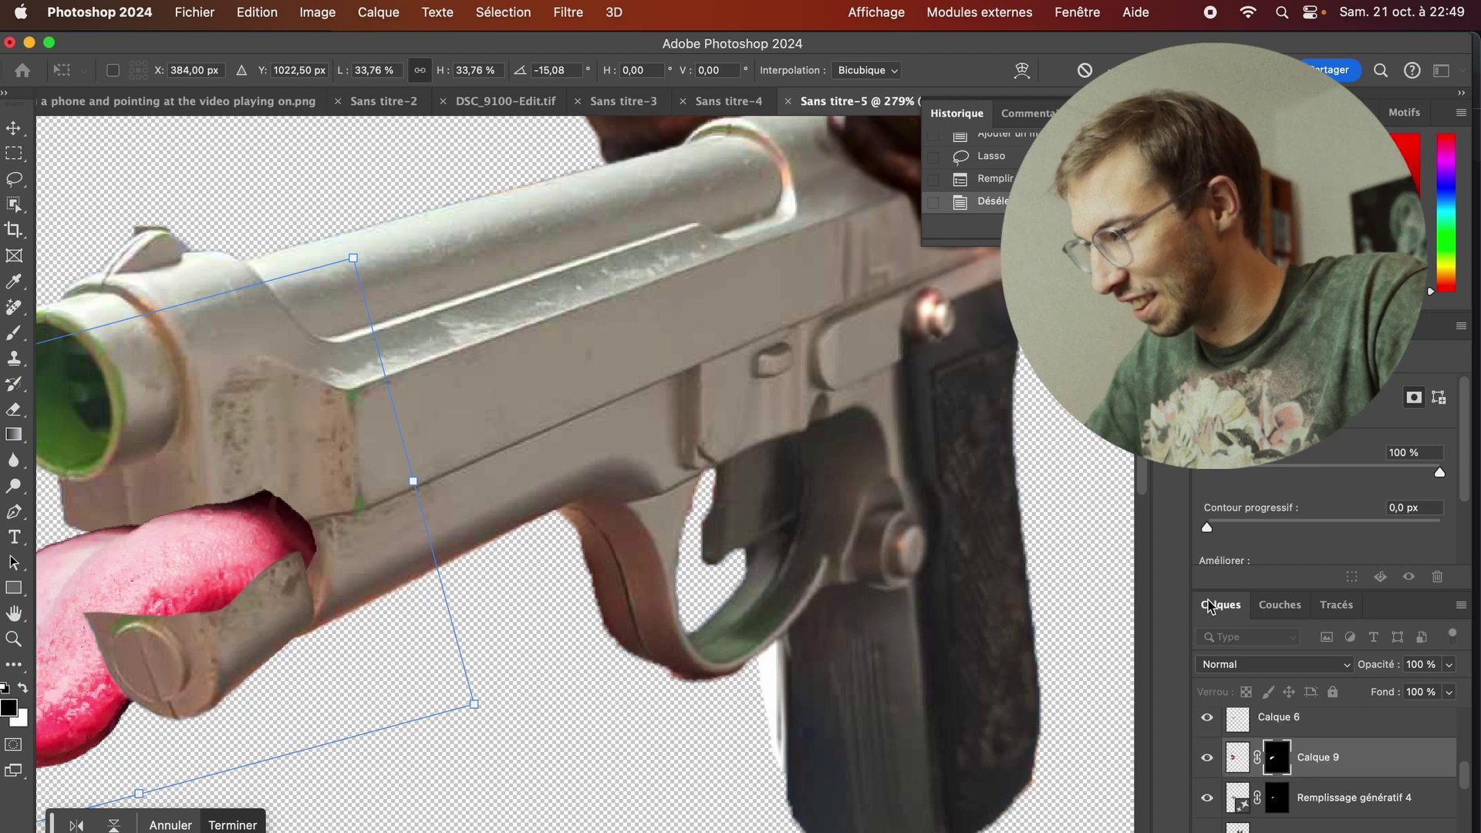
mouse_move(1236, 593)
left_mouse_down()
mouse_move(1236, 478)
mouse_move(1118, 332)
left_mouse_up()
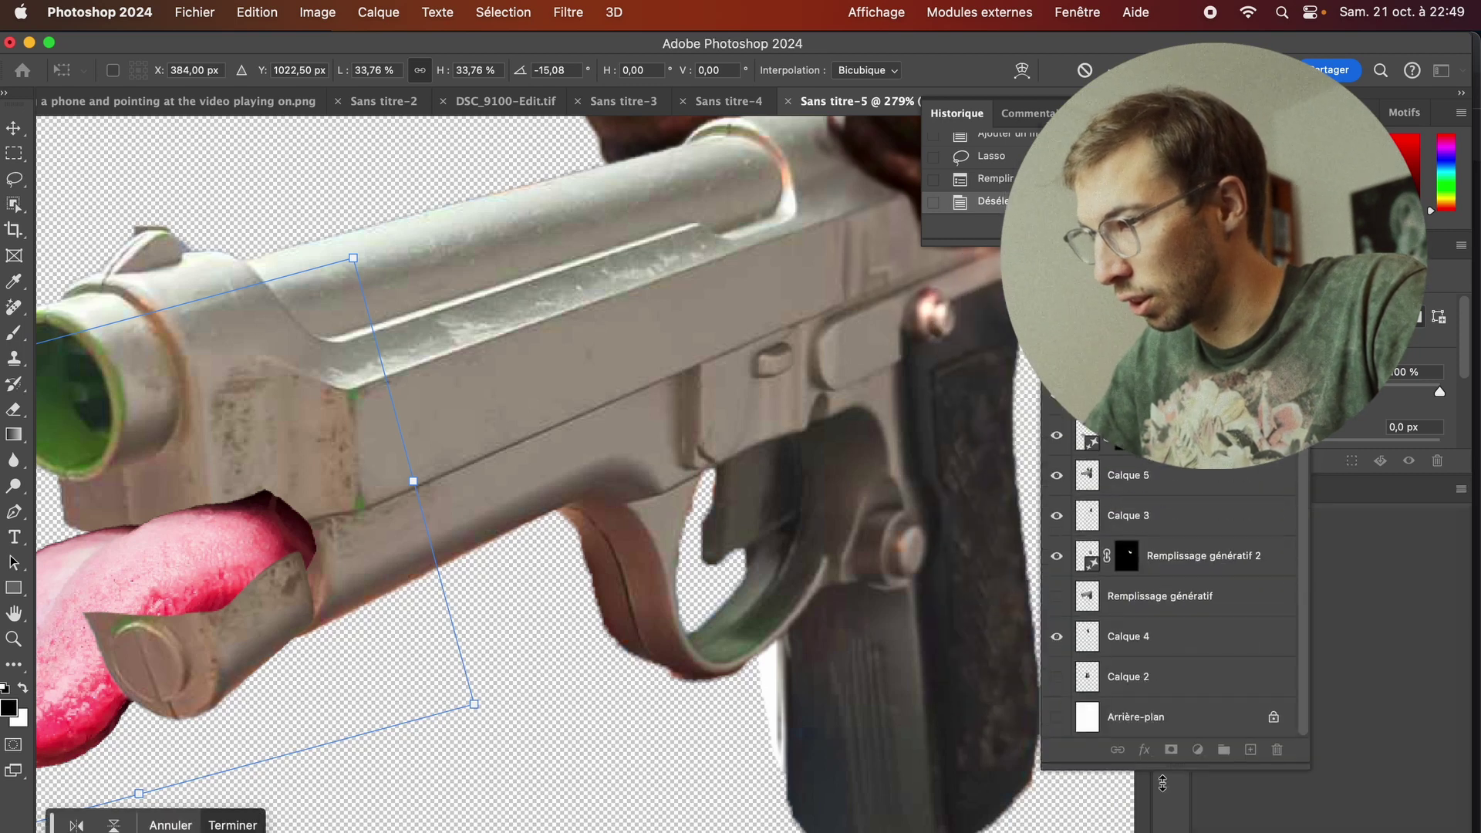
scroll(1281, 740, "up", 1)
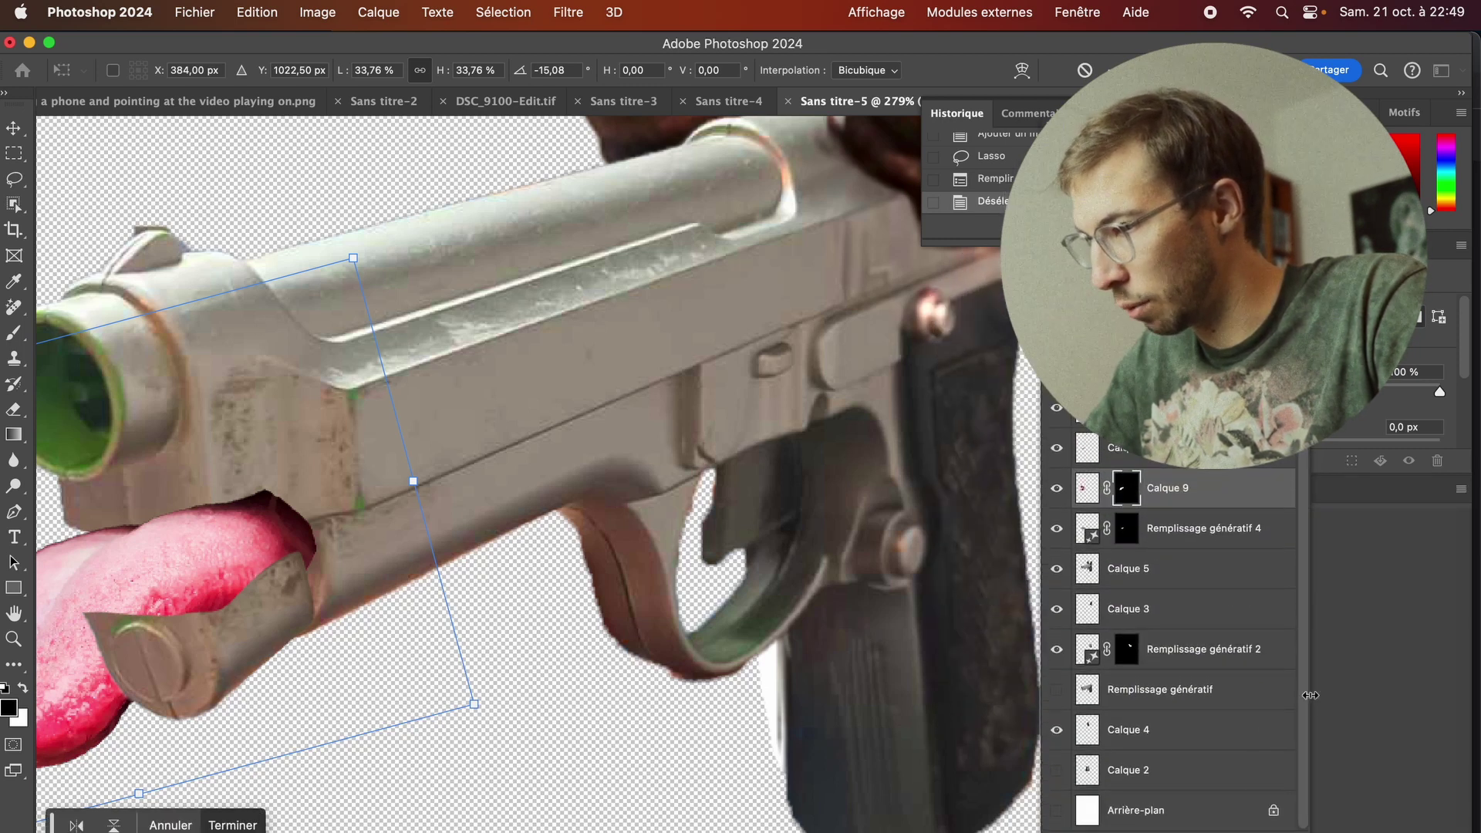
Step: Commit the tongue transform and move Calque 9 below Calque 5
left_click_drag(1310, 695, 1433, 690)
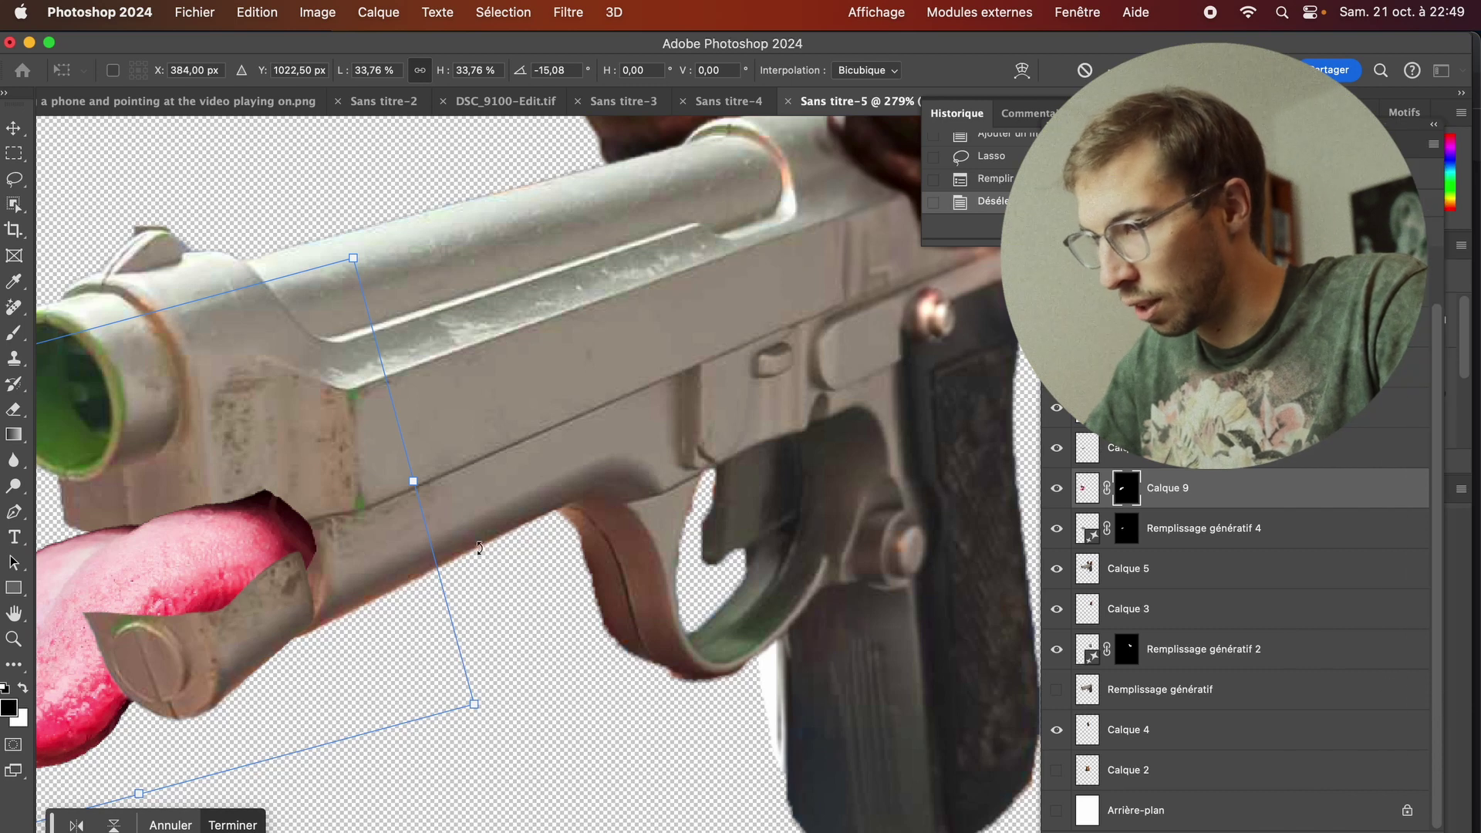
left_click(1060, 493)
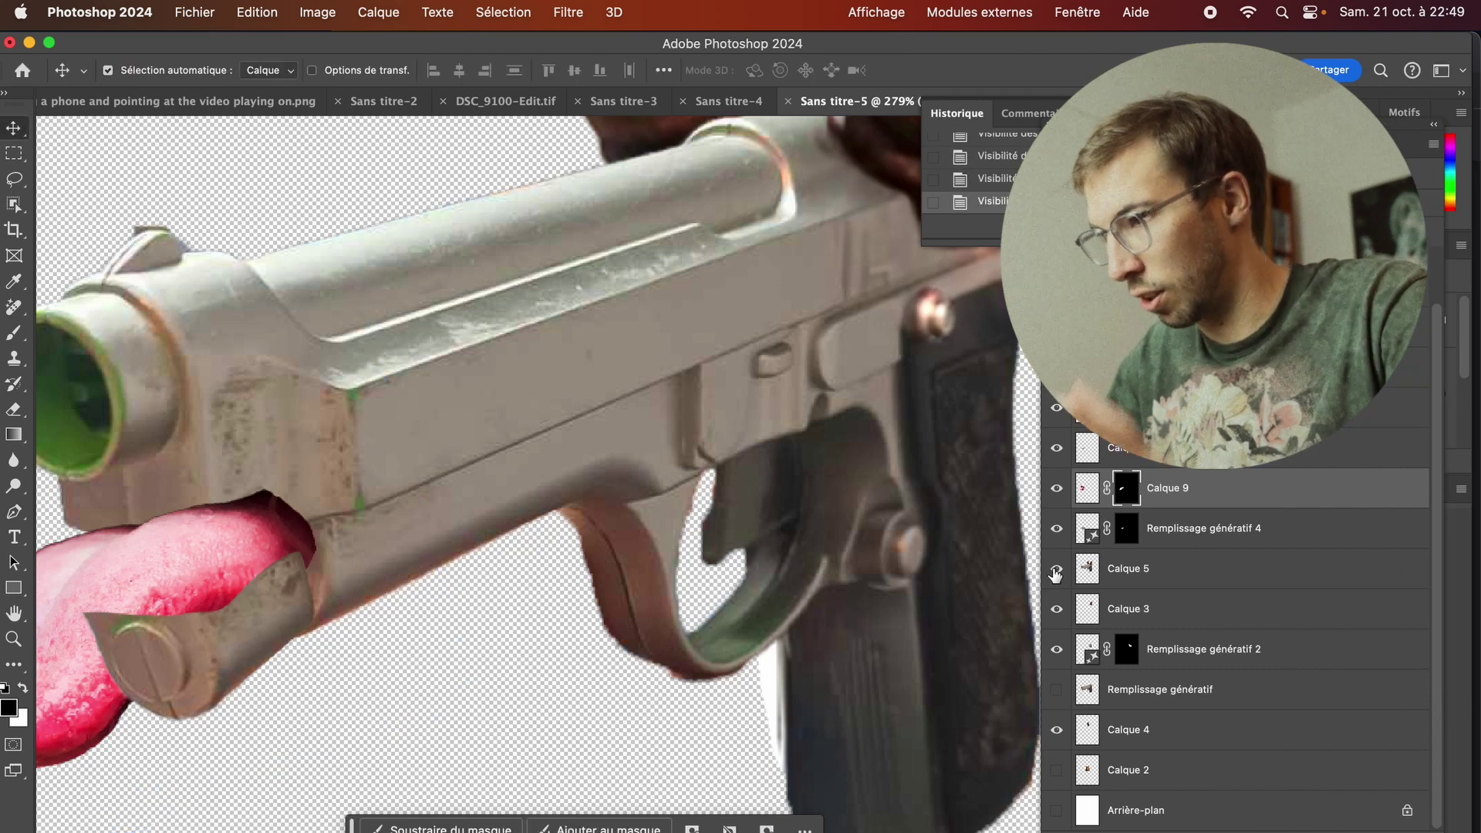
left_click(1056, 568)
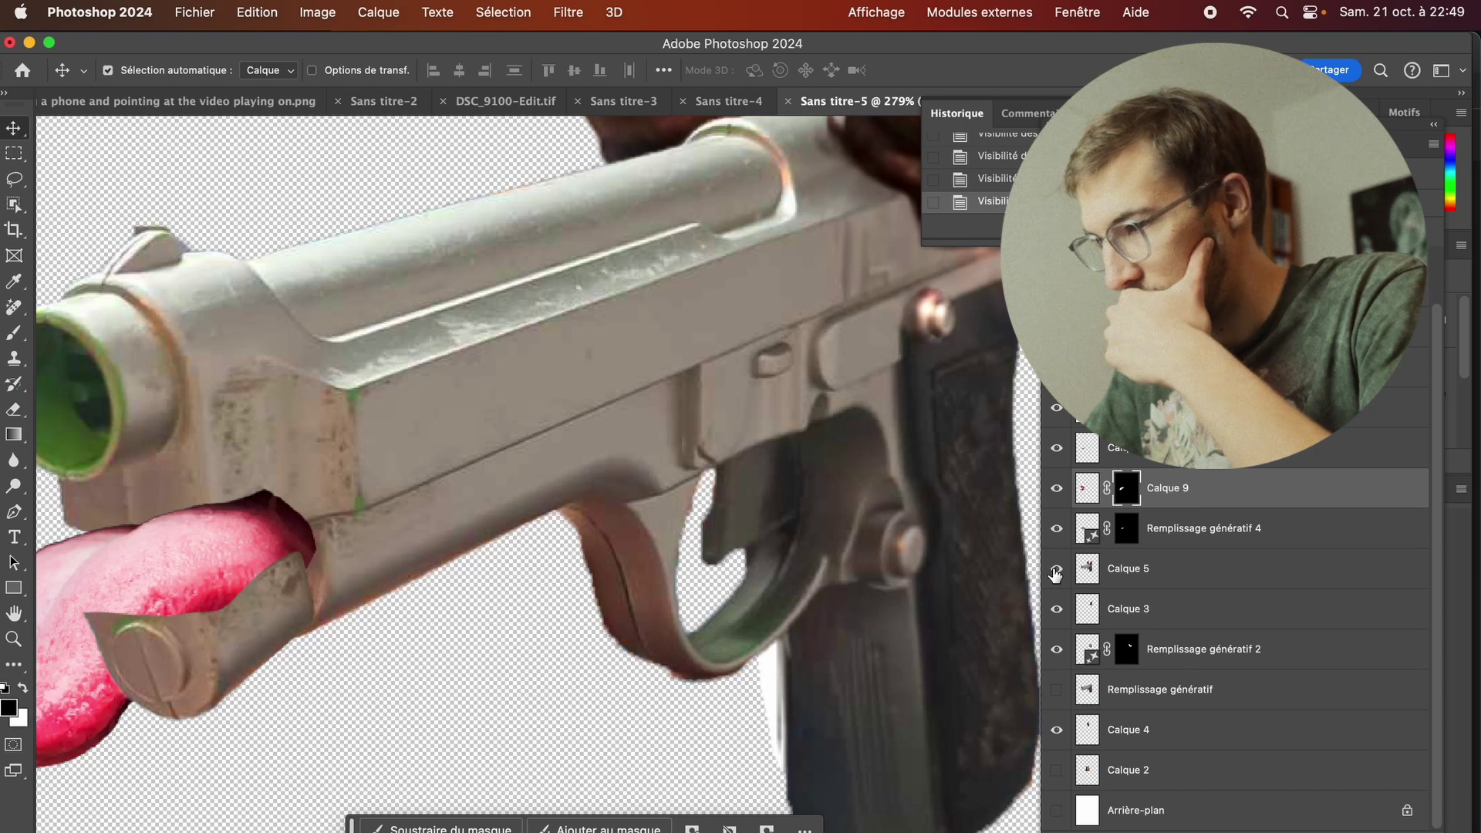
left_click(1126, 568)
left_click_drag(1086, 487, 1085, 594)
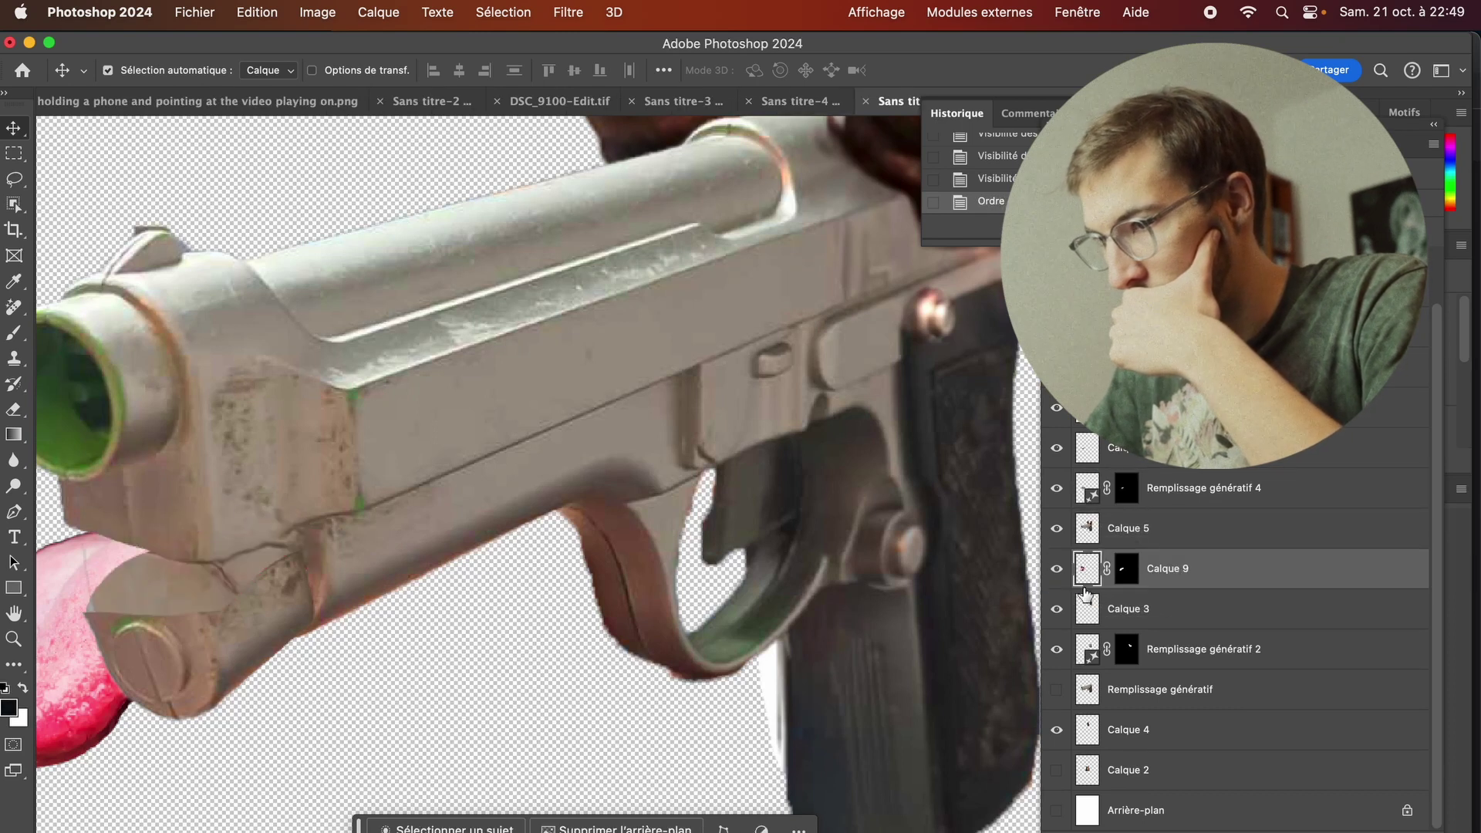
Step: Hide Remplissage génératif 4, compare the jaw piece on and off, and centre the muzzle
left_click(1061, 487)
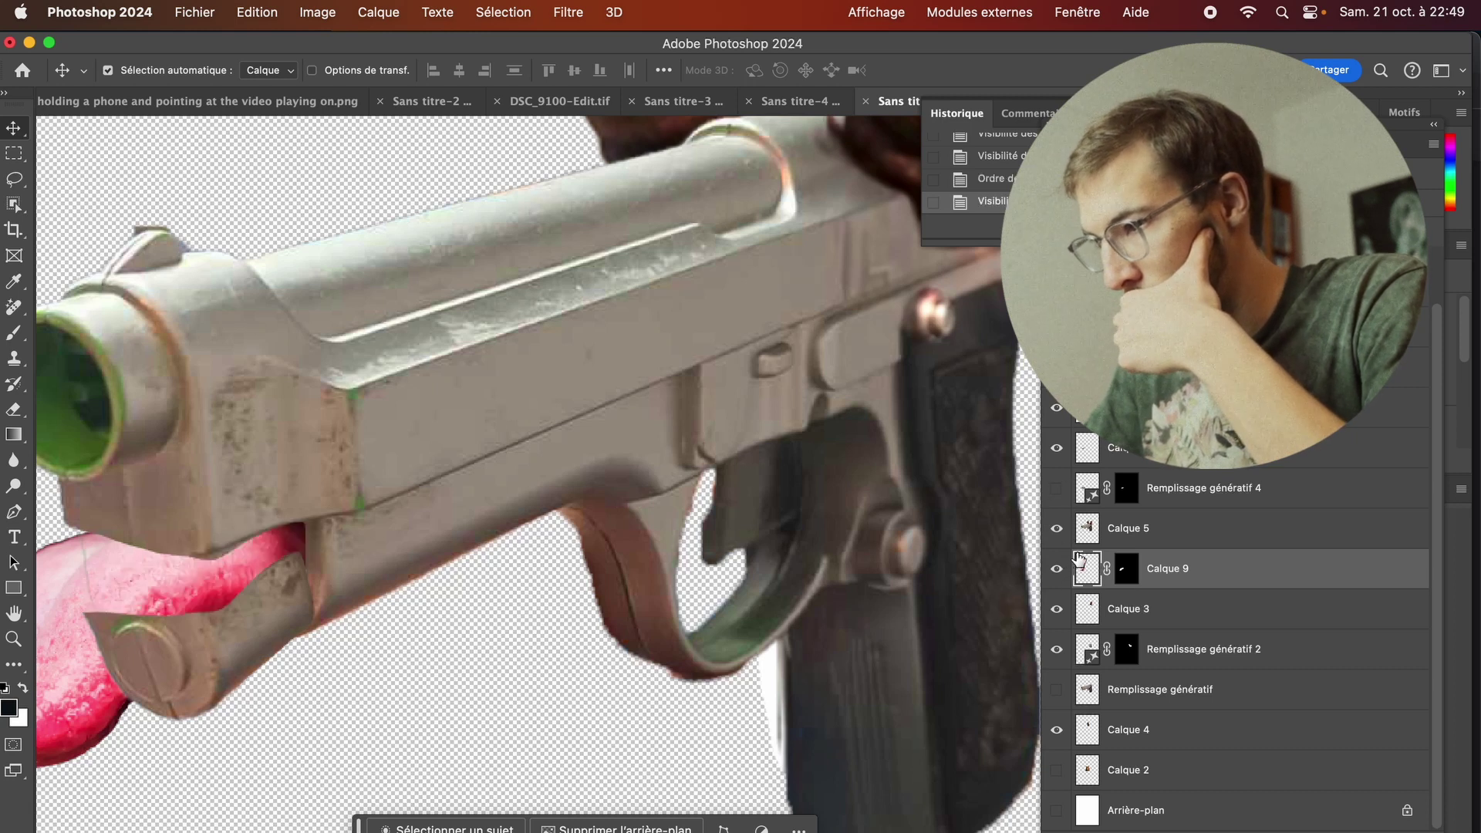
left_click(1058, 528)
left_click(1056, 448)
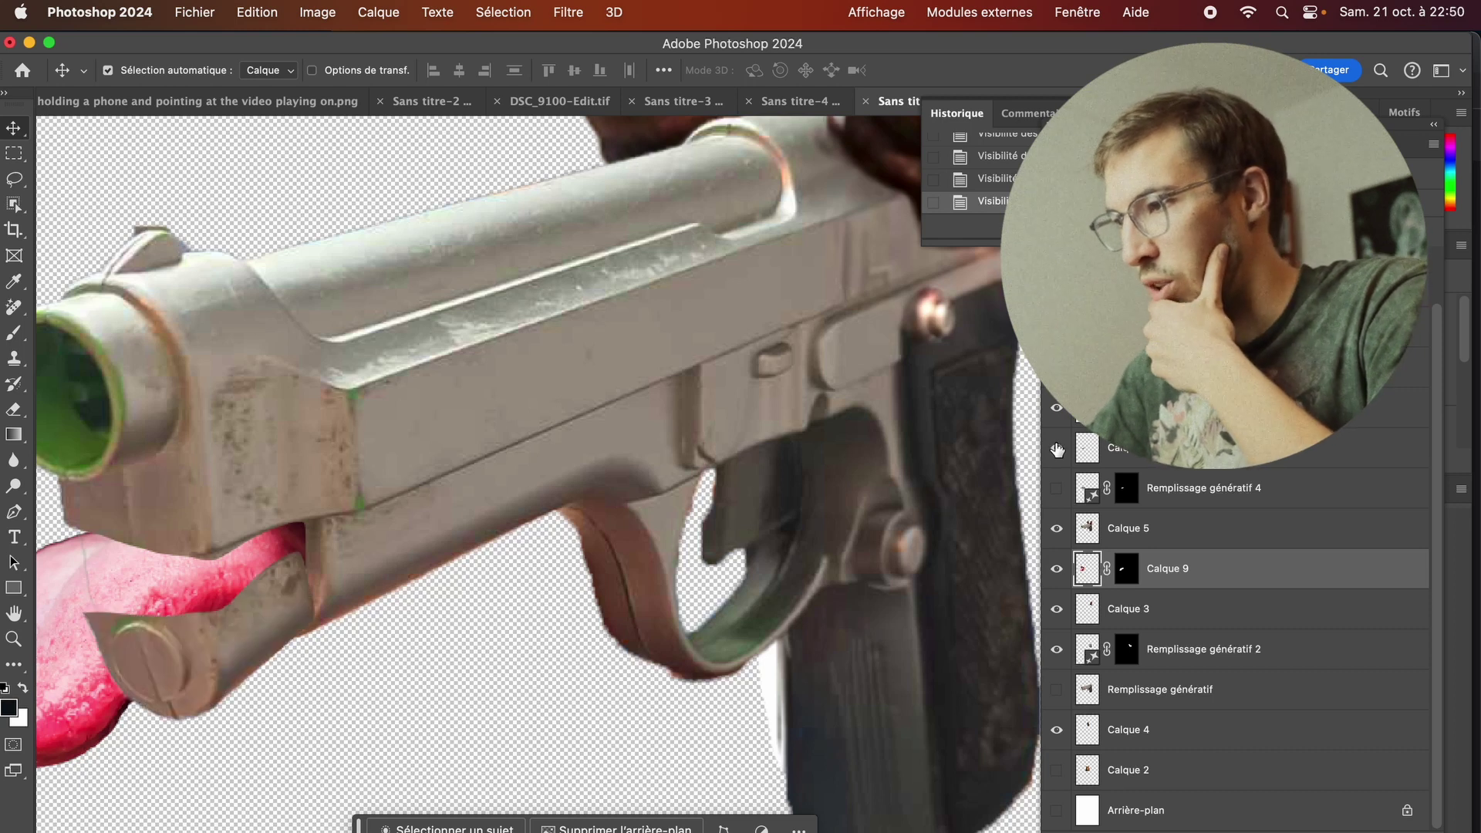
left_click(1055, 448)
left_click(1056, 449)
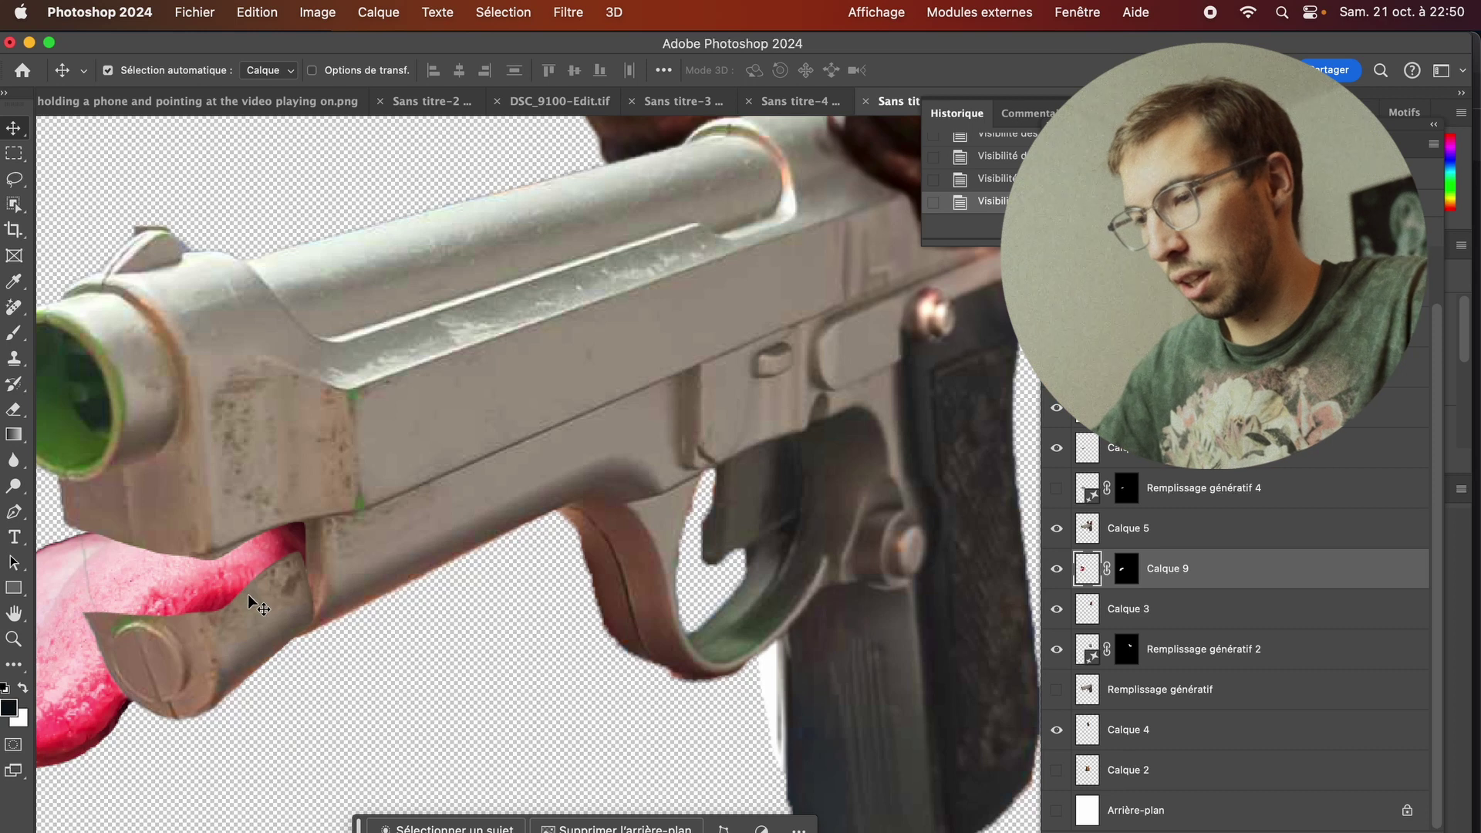
mouse_move(185, 609)
left_mouse_down()
mouse_move(561, 611)
mouse_move(578, 624)
left_mouse_up()
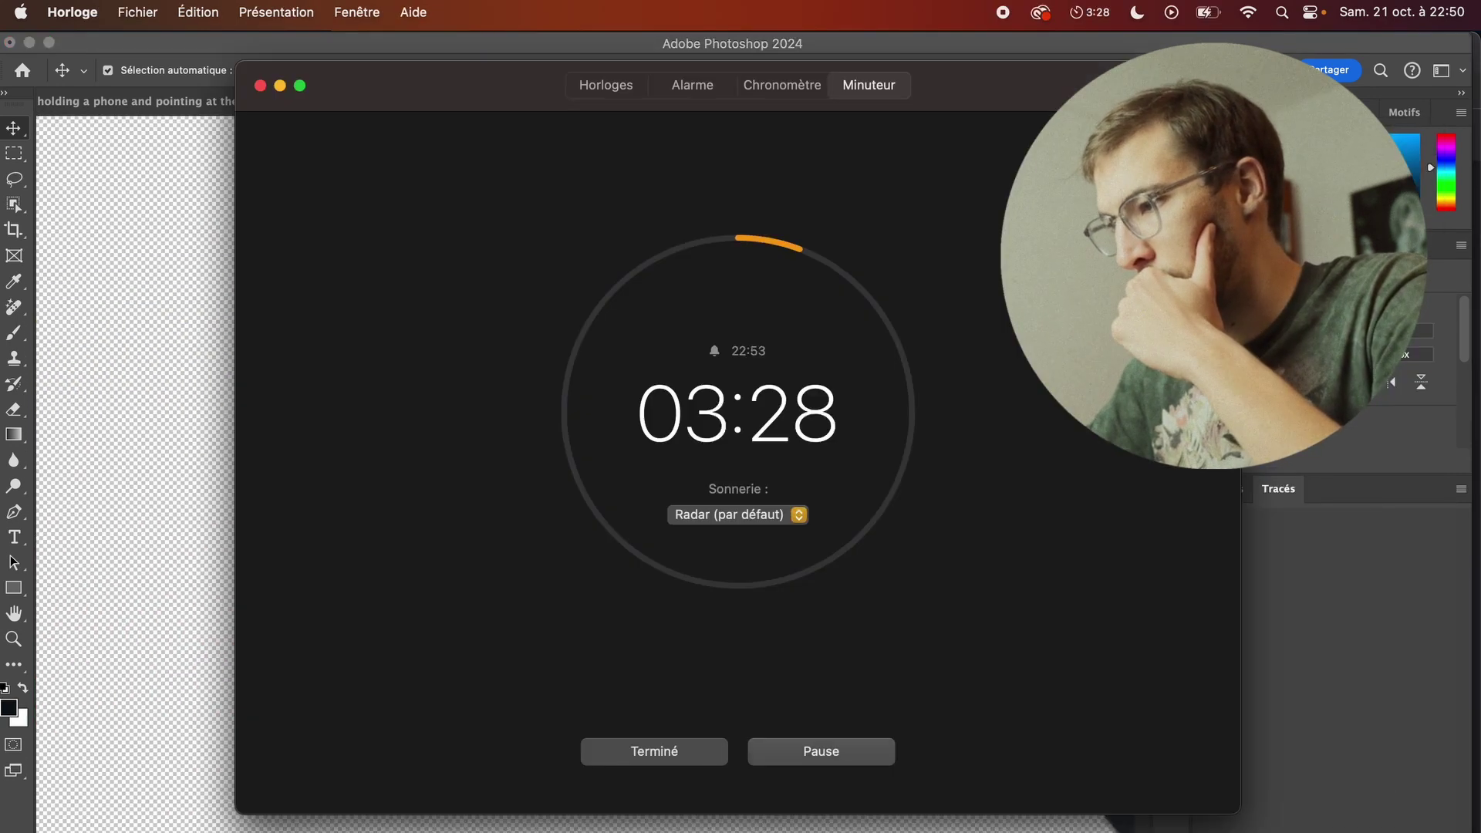
left_click(279, 86)
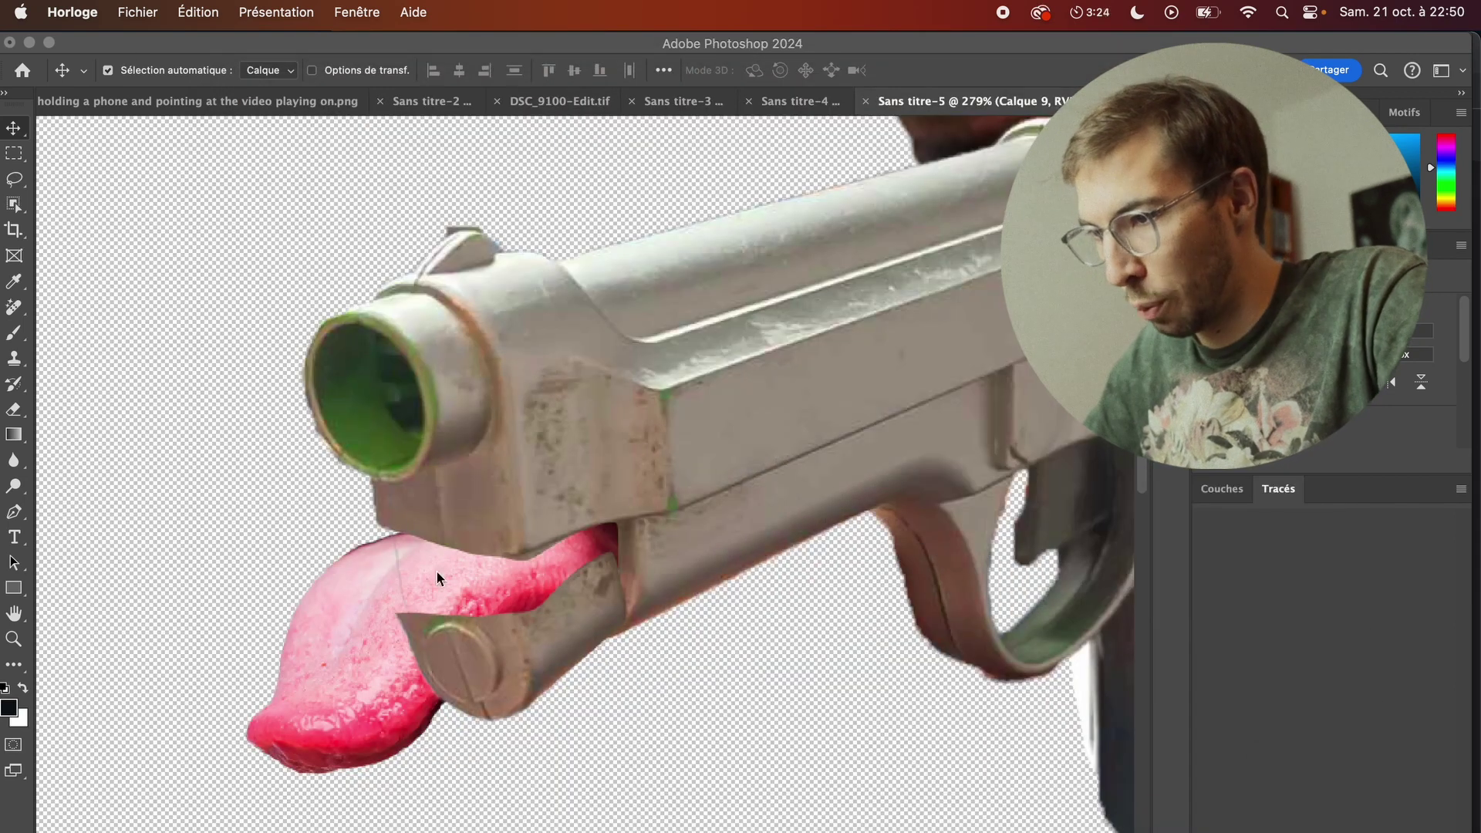
Step: Stamp all visible layers of the gun creature into a new layer, Calque 10
left_click(885, 593)
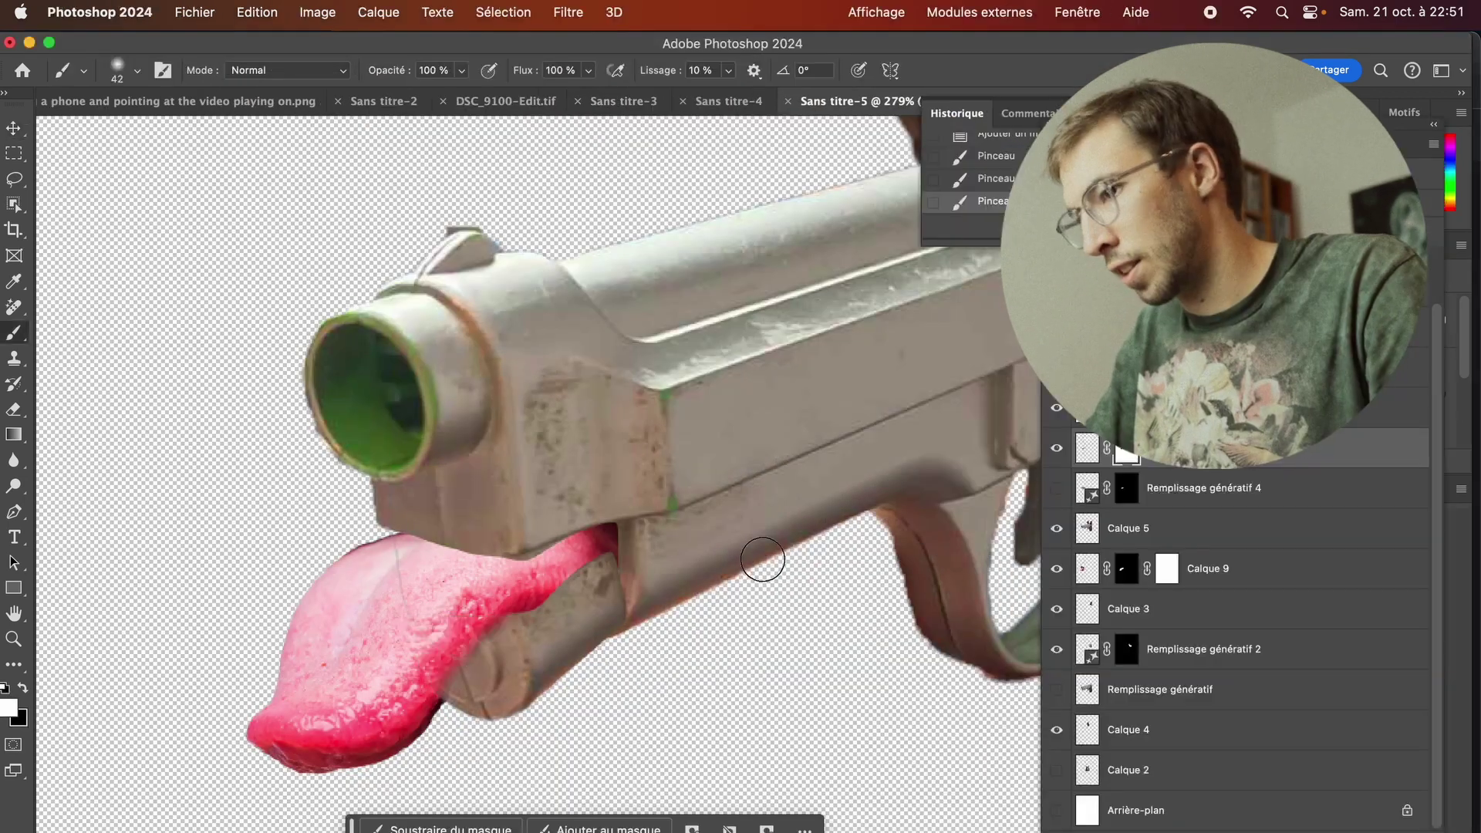
scroll(576, 632, "down", 2)
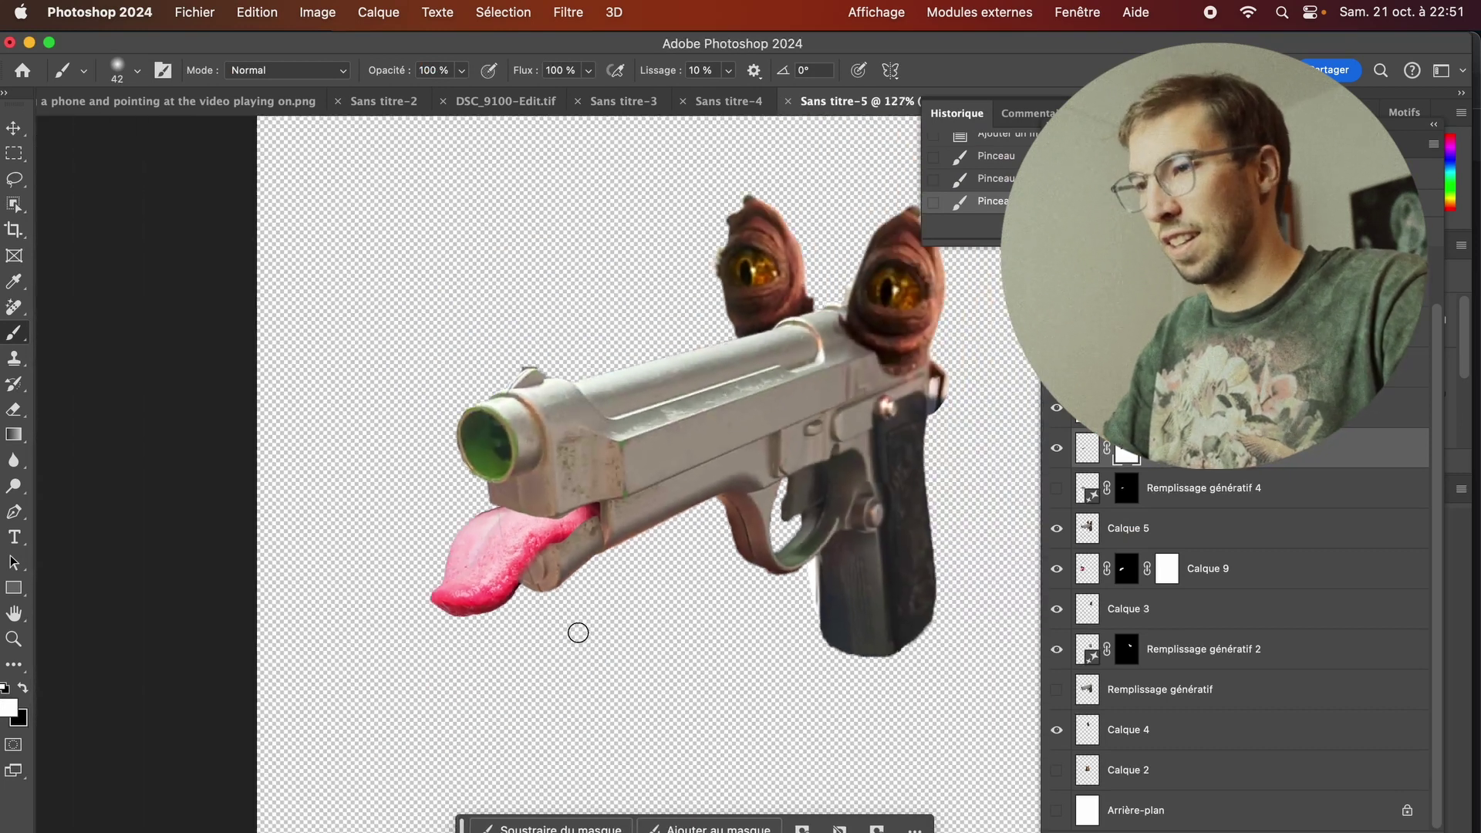
scroll(574, 640, "down", 1)
scroll(571, 652, "down", 1)
scroll(571, 658, "down", 1)
scroll(572, 658, "down", 1)
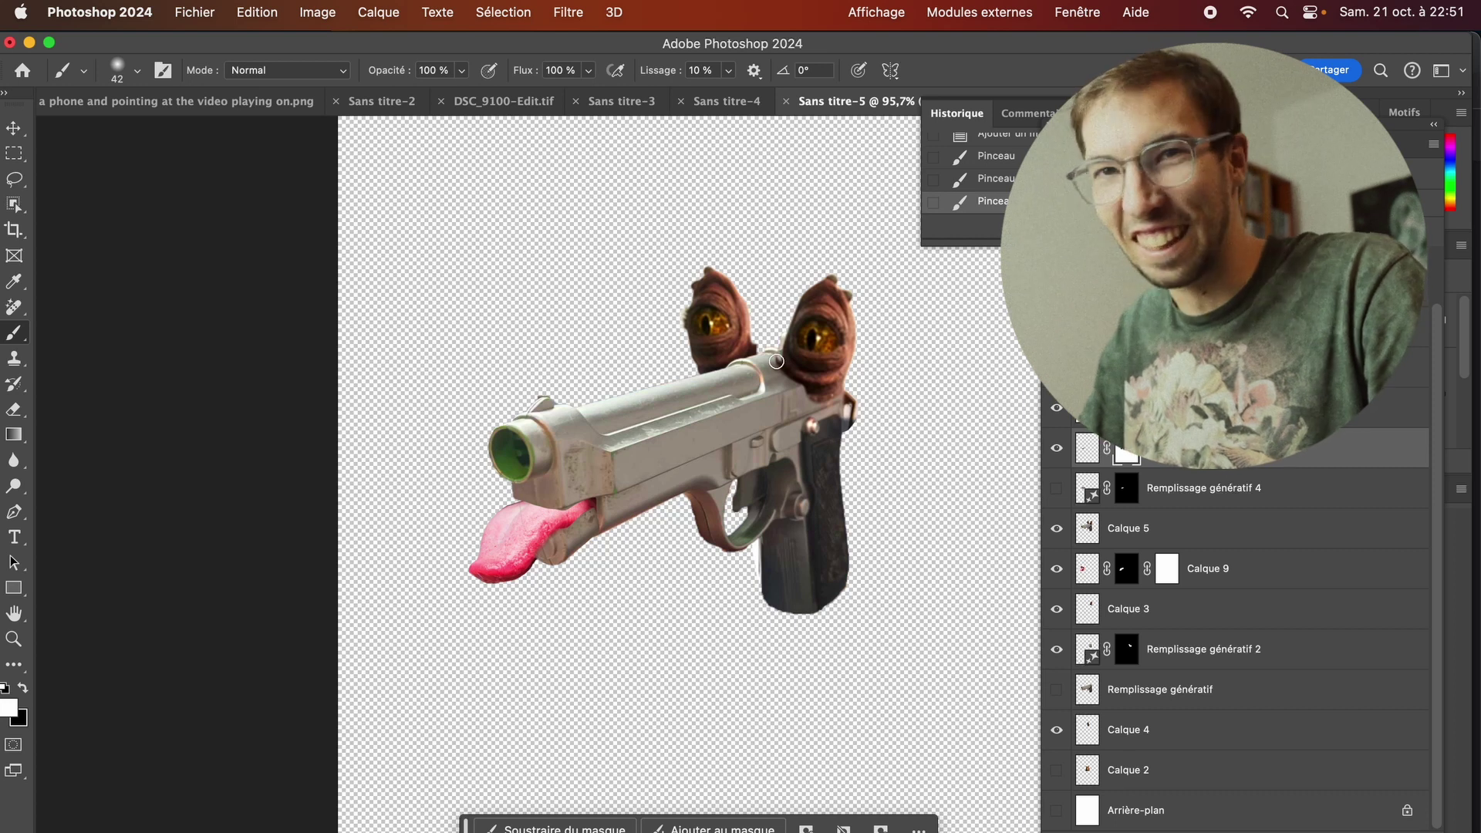
scroll(1266, 476, "up", 2)
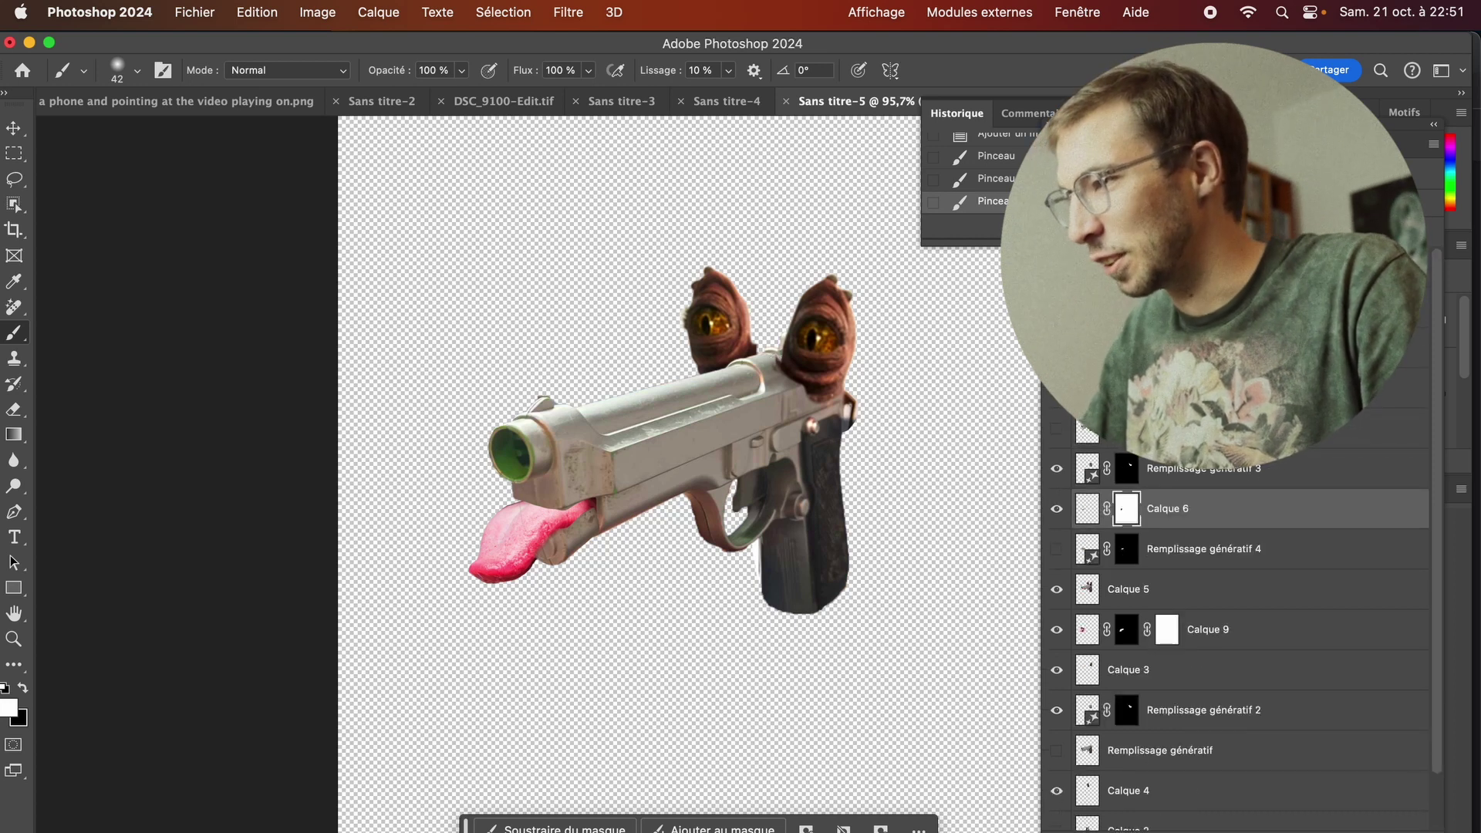
left_click(1203, 428)
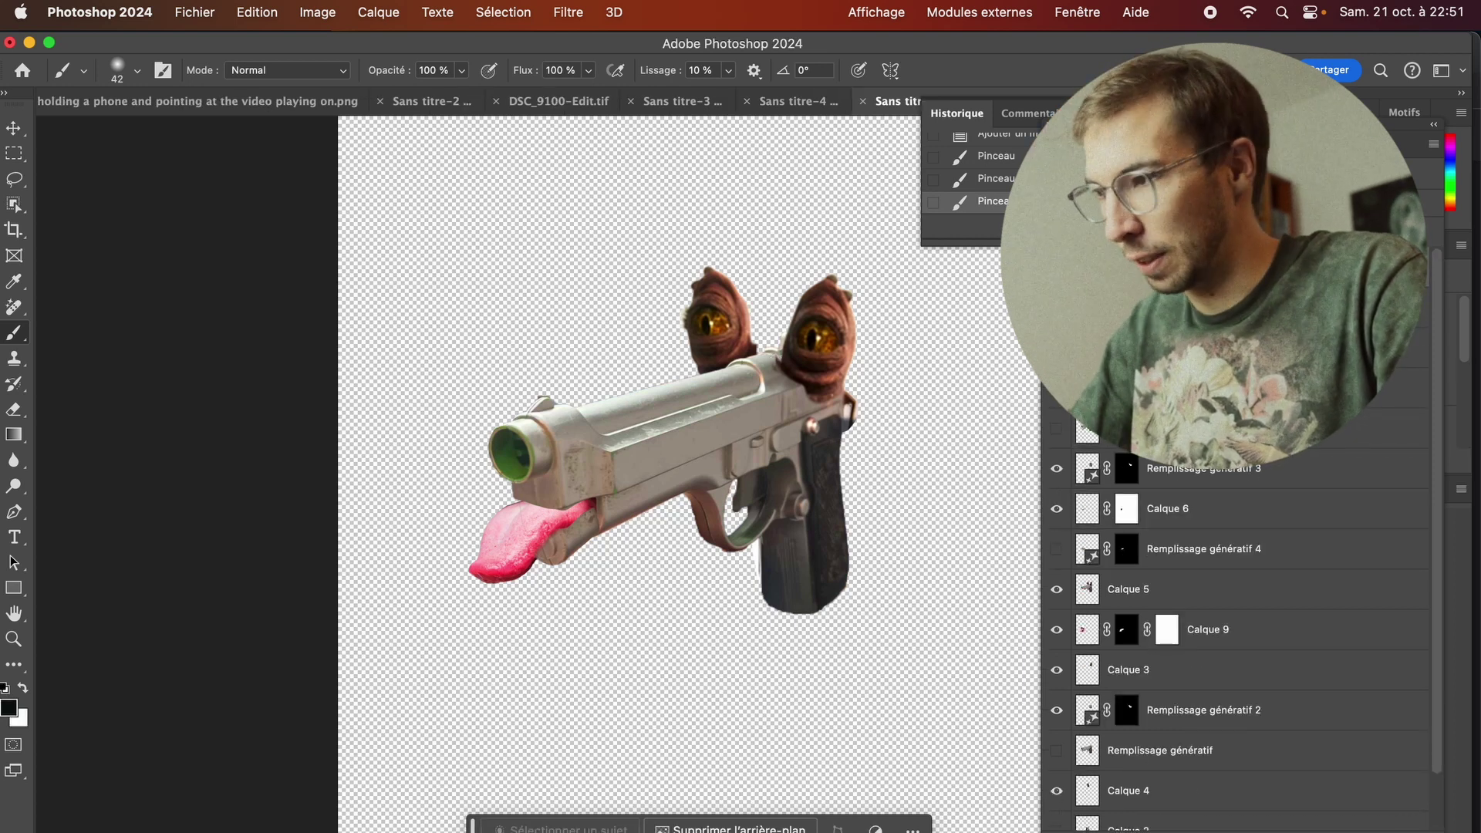
key("super+alt+shift+e")
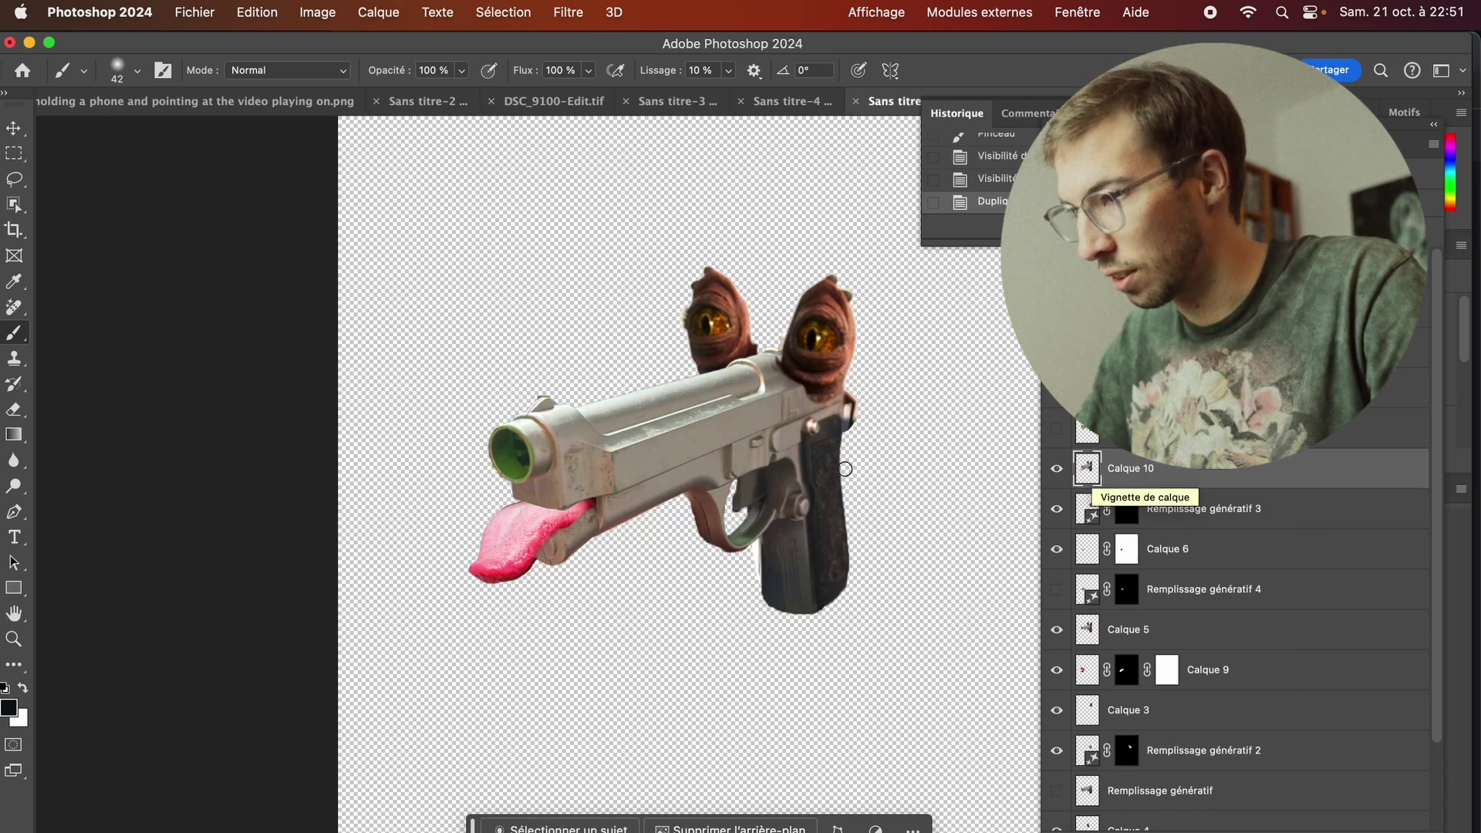
Step: Zoom out to the whole page and invert the selection around the creature
key("super+minus")
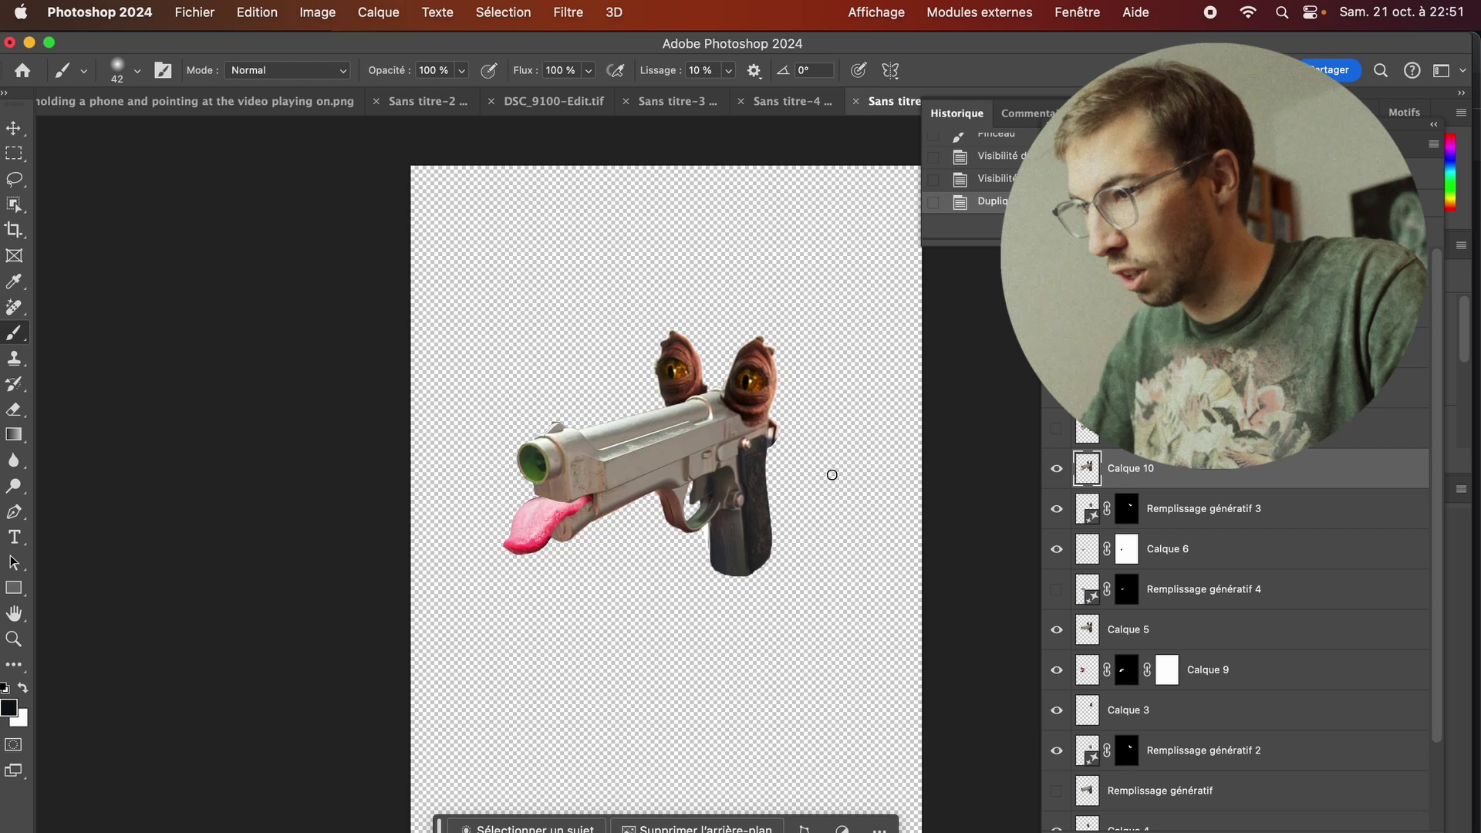
key("super+minus")
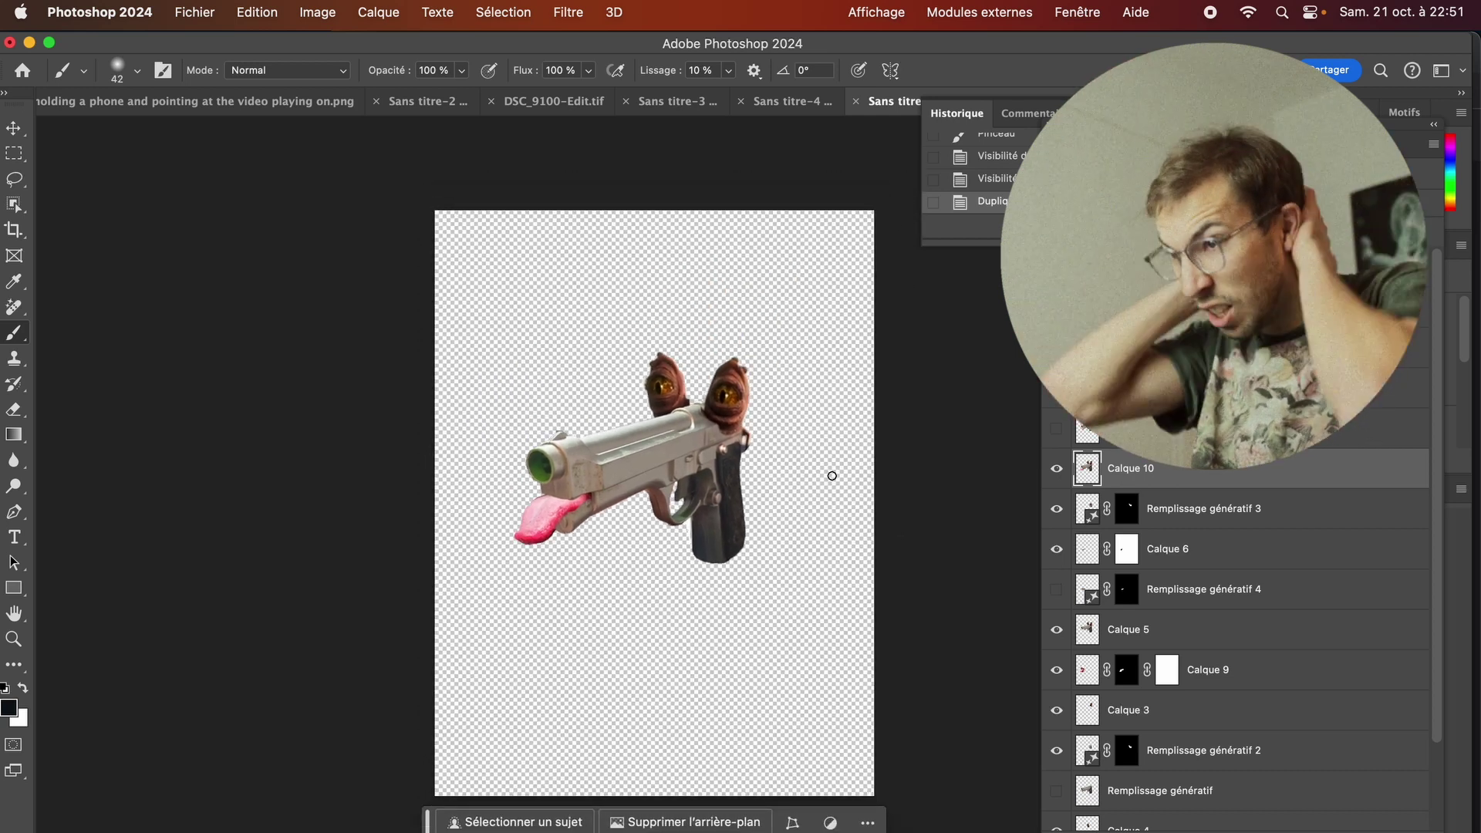
key("super+shift+i")
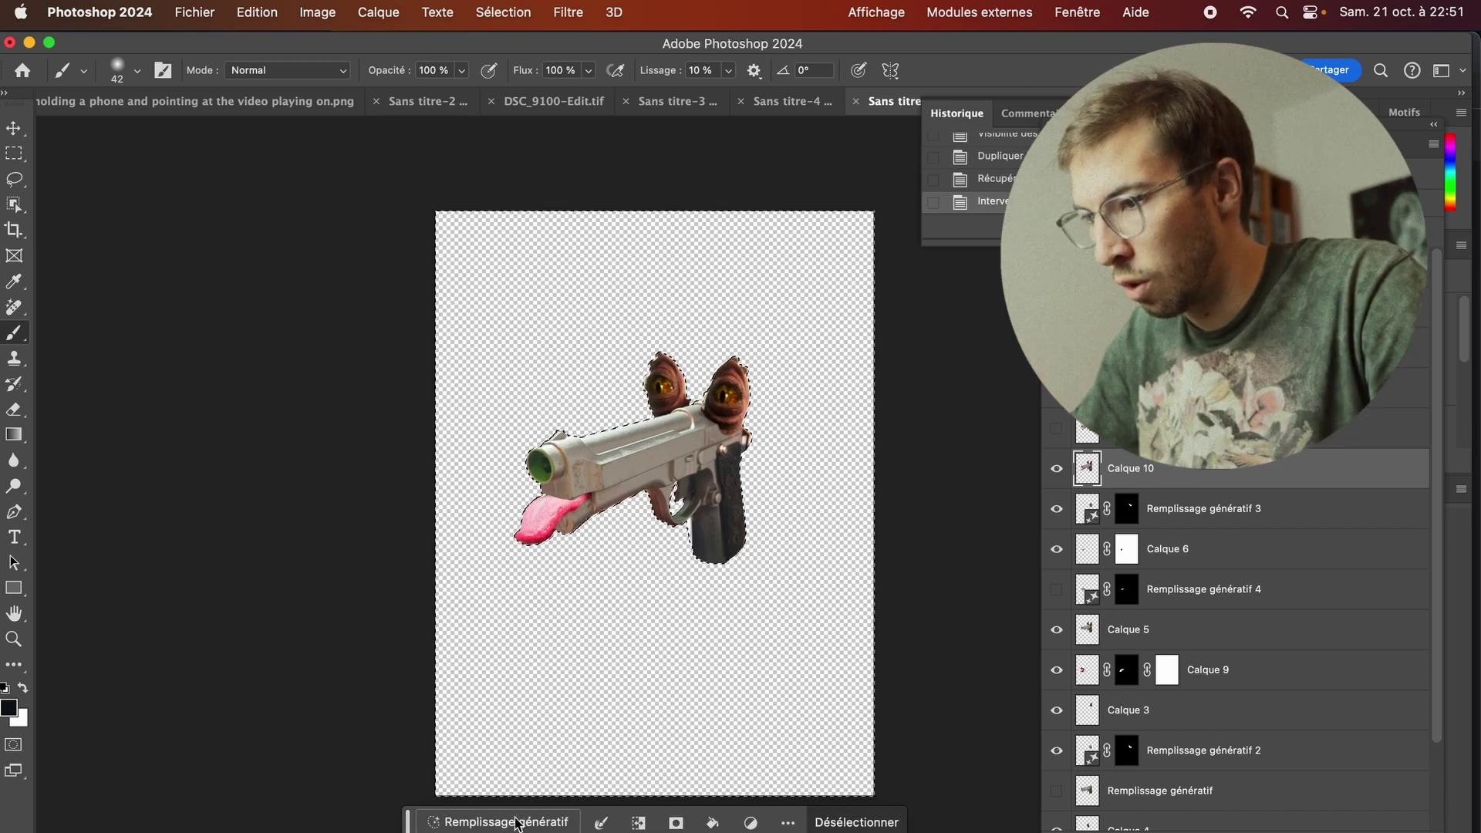
left_click(489, 823)
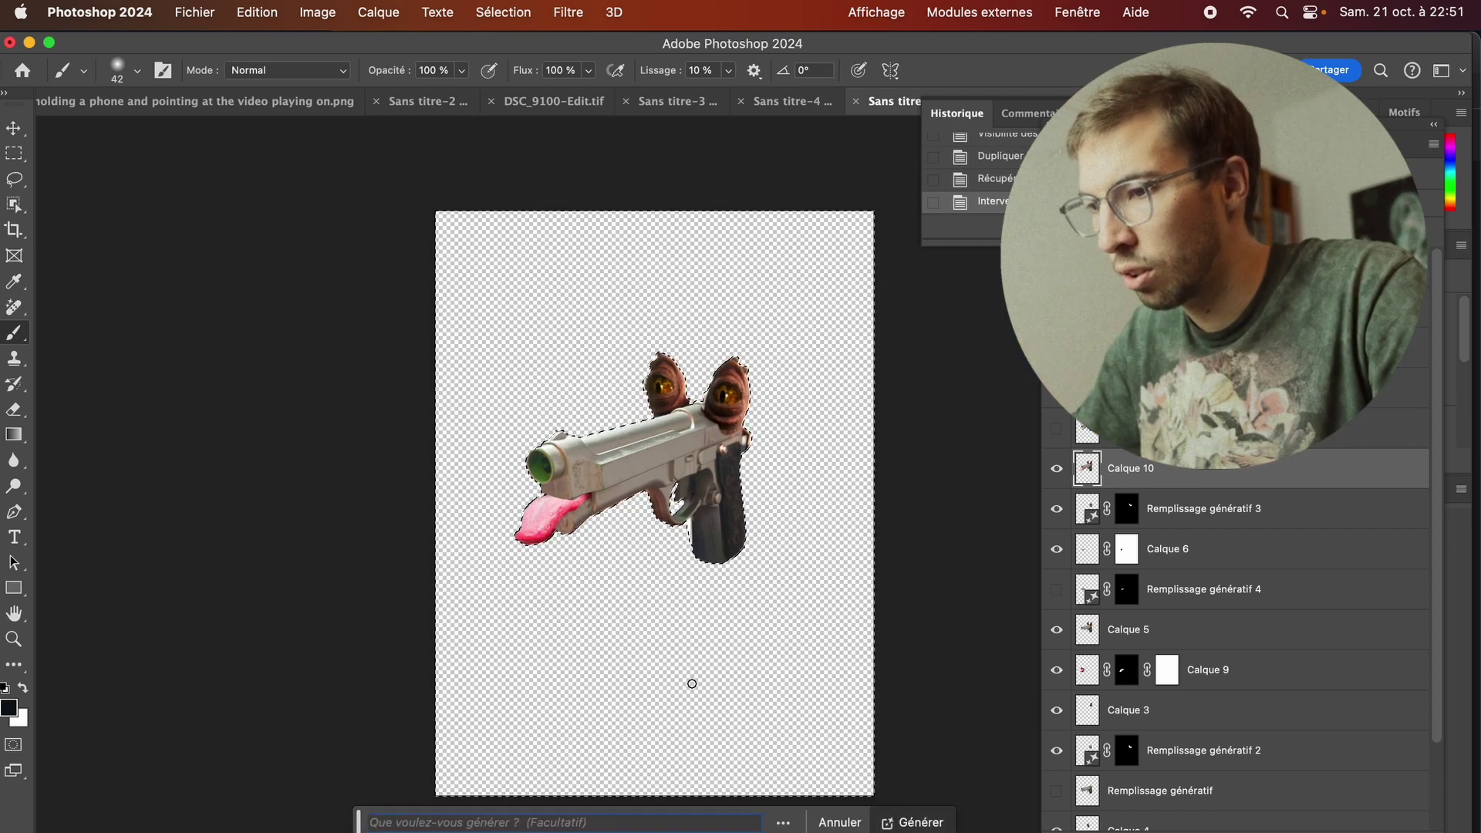
type("weste")
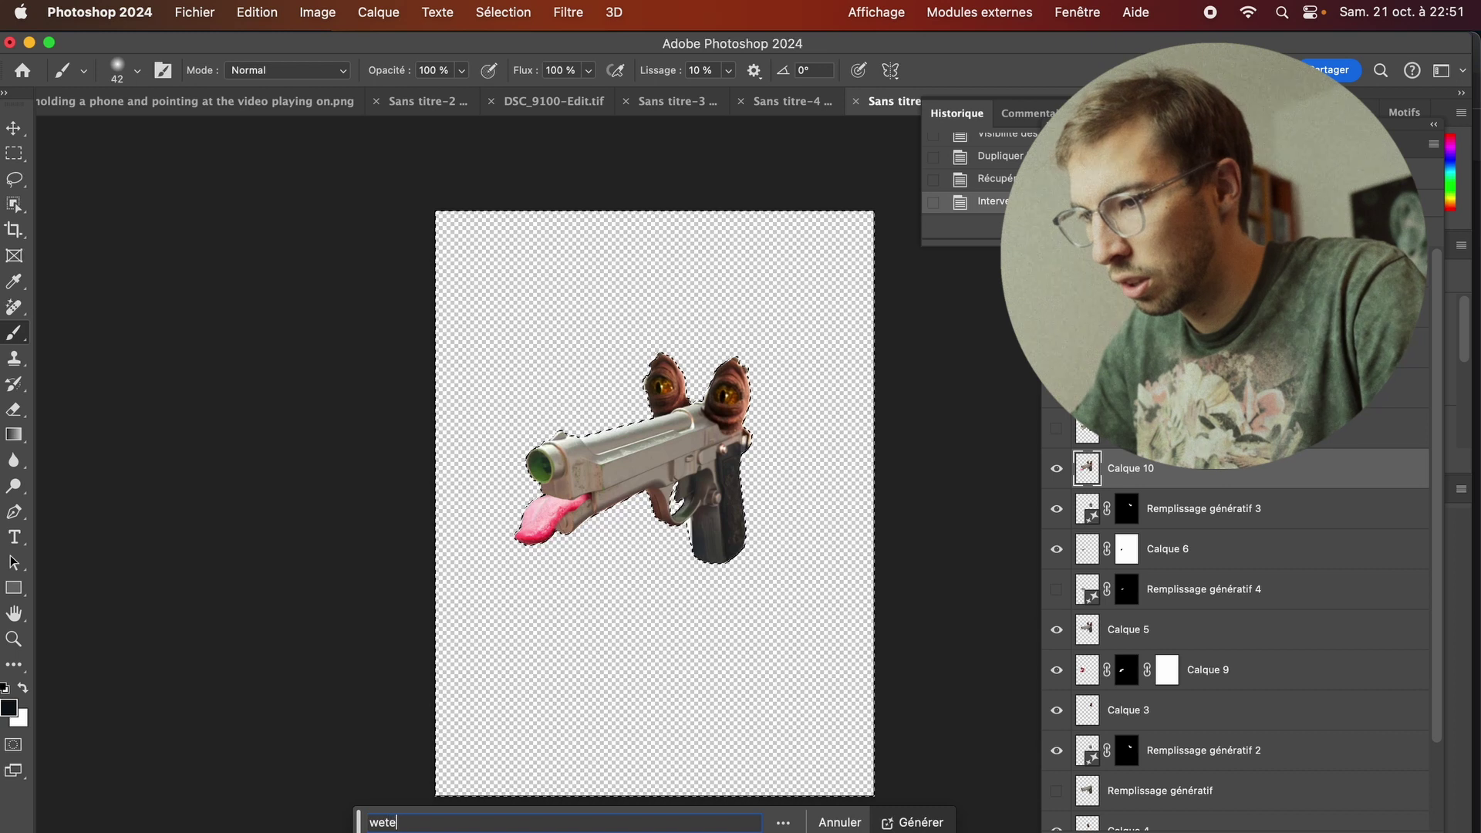
type("rn interior. Lot of cow")
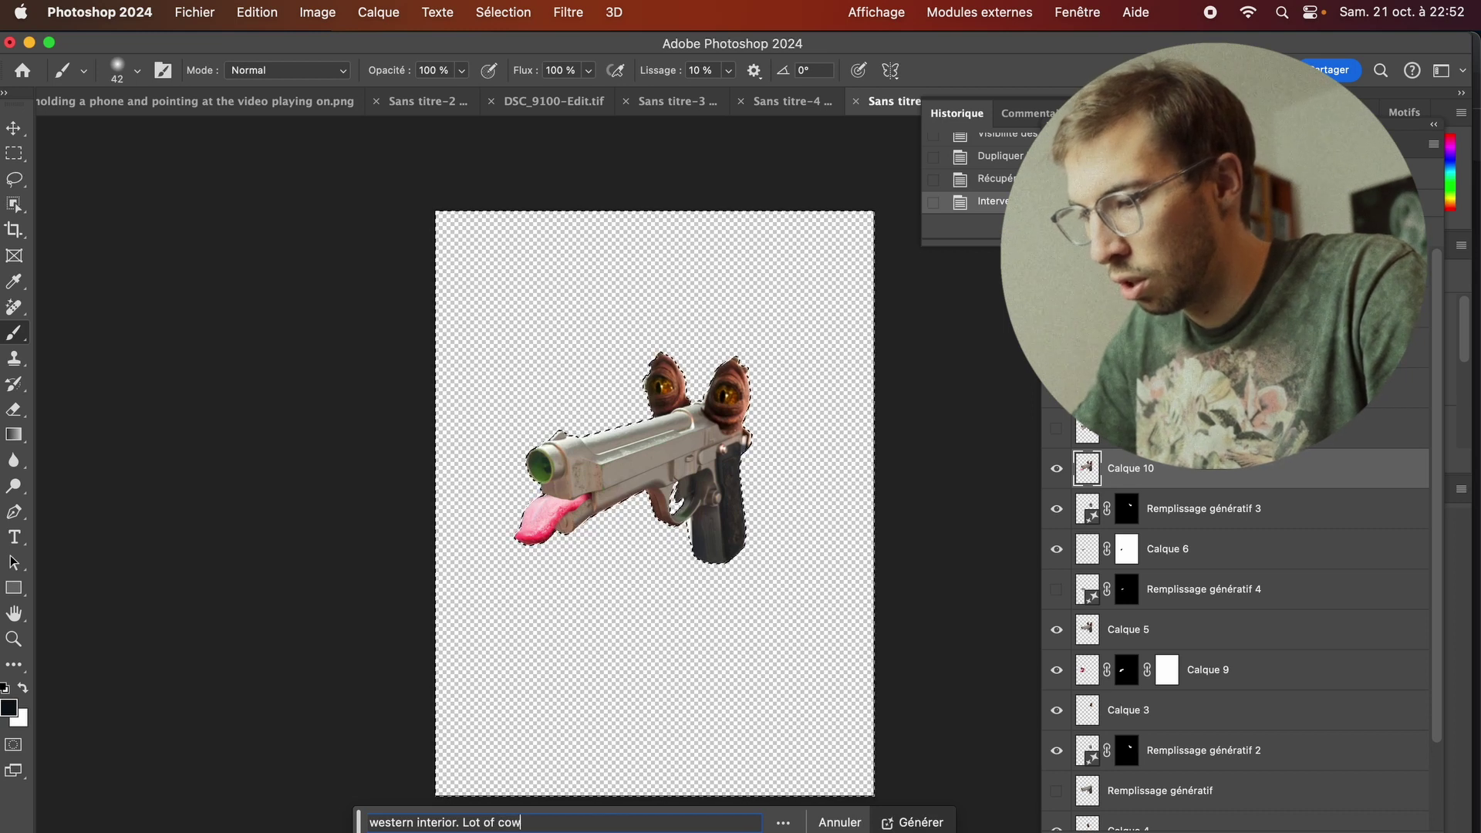
type("boys ")
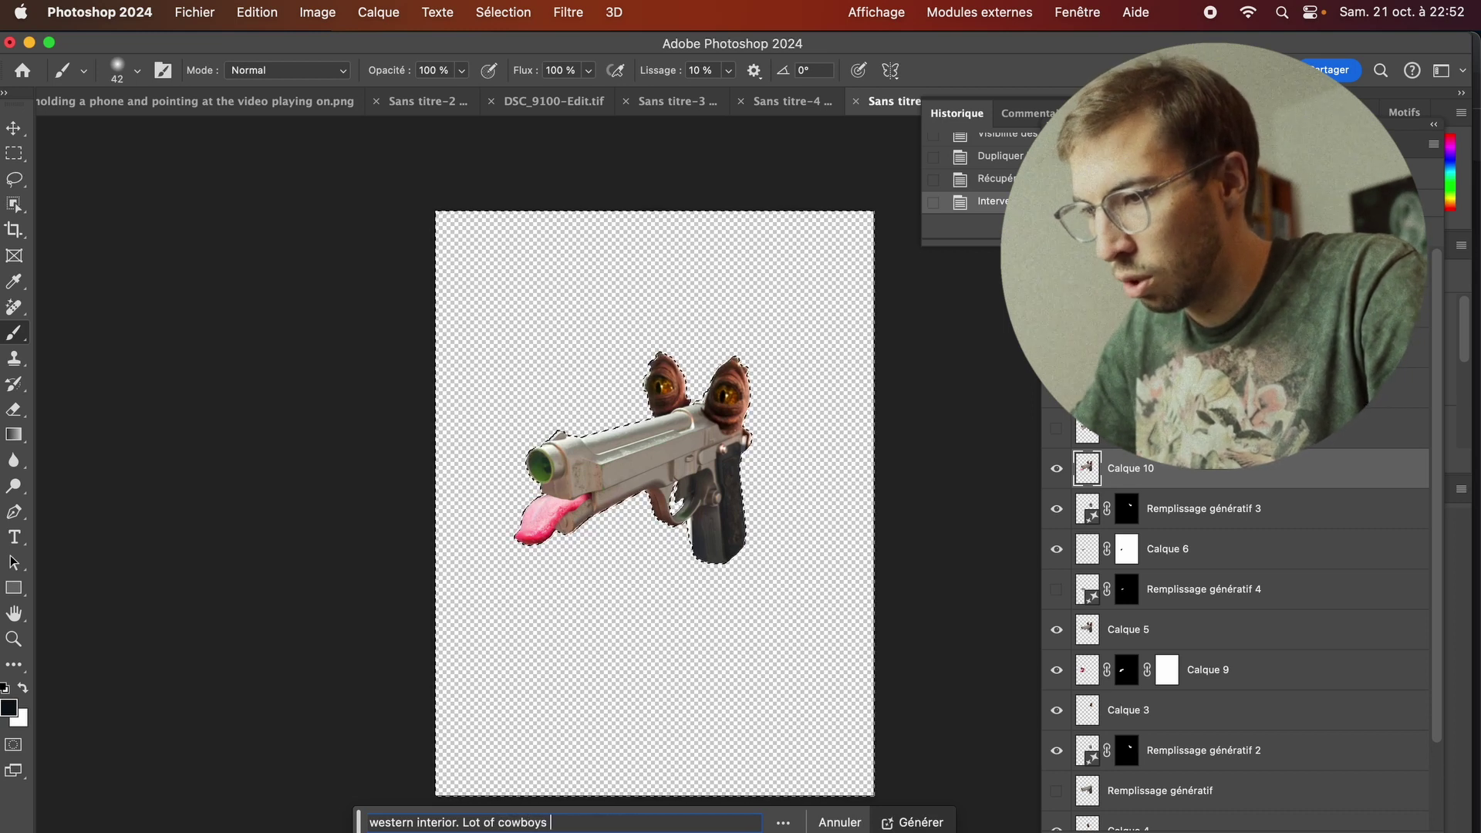
type("with")
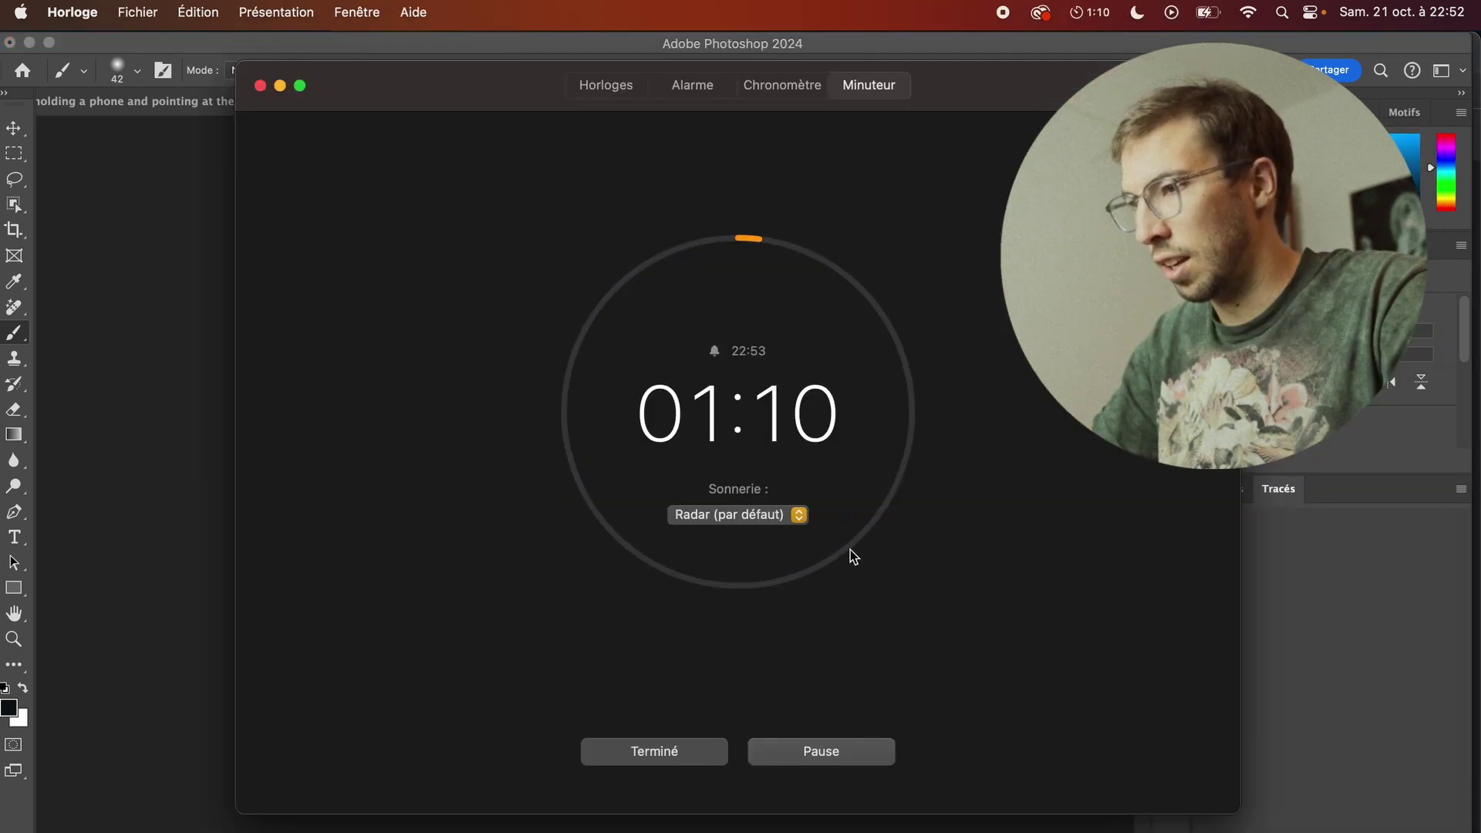
left_click(281, 84)
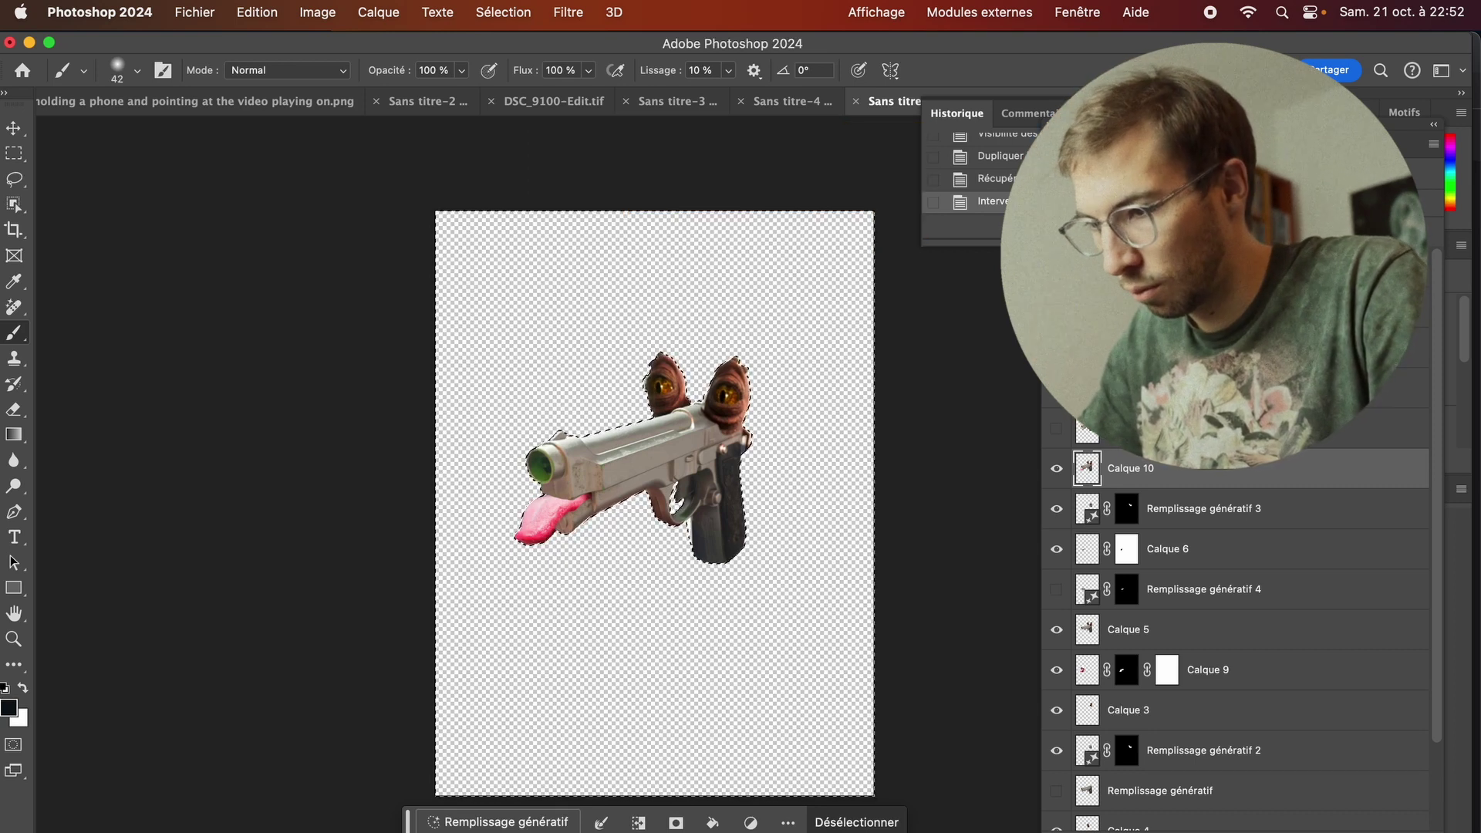
key("super+Tab")
type("wes")
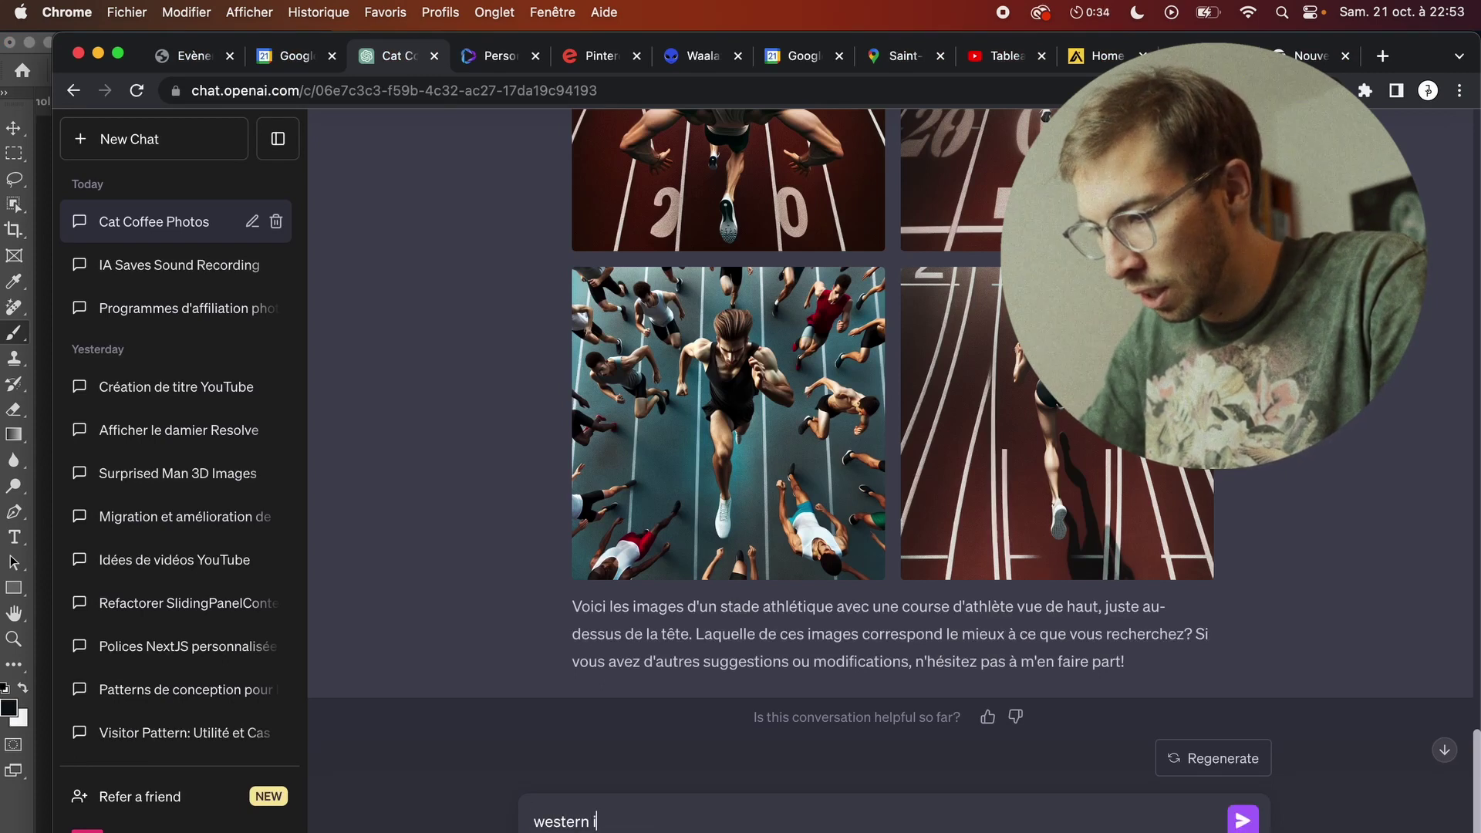
type("r. lot")
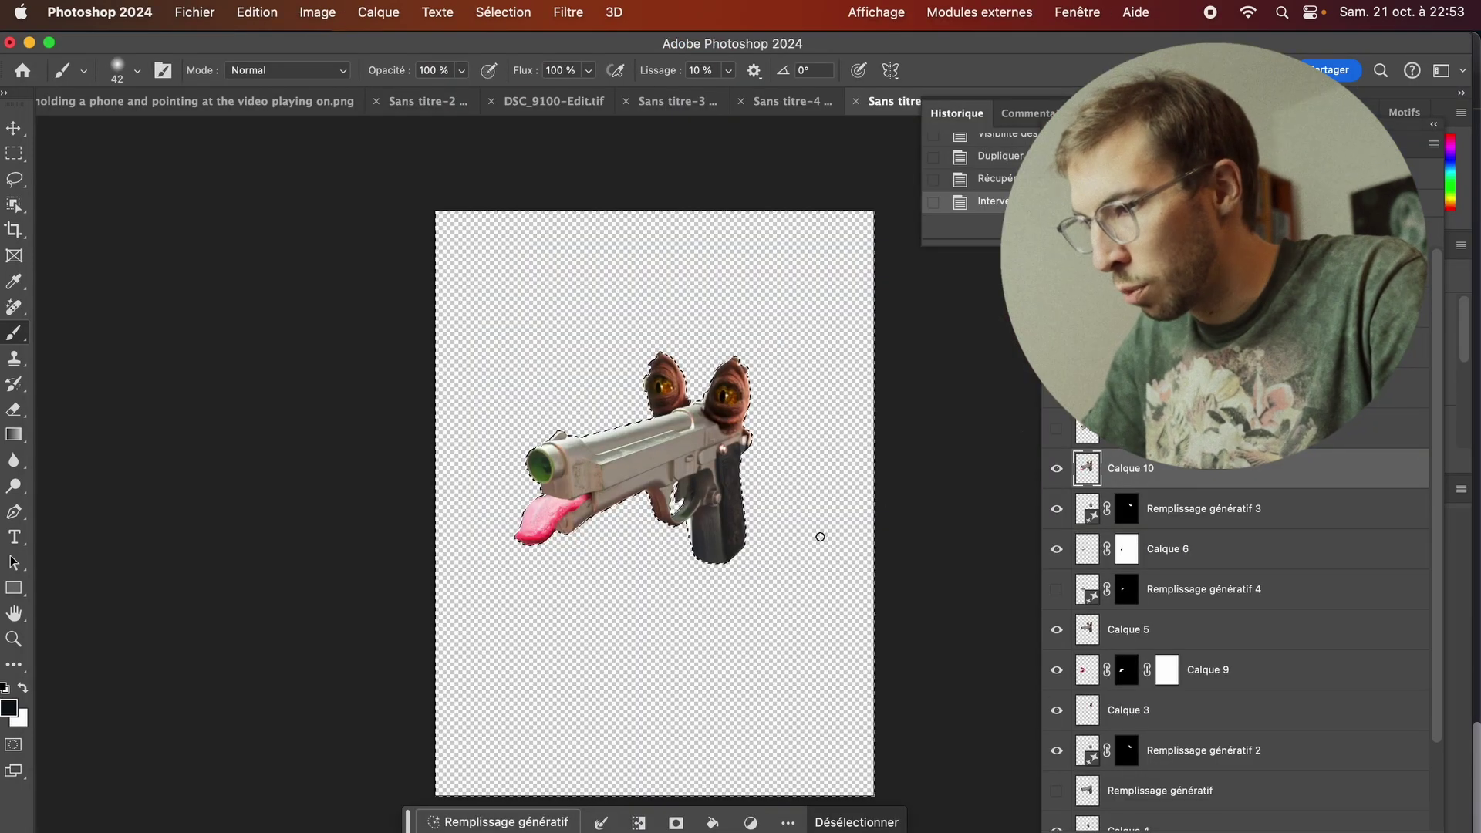
Step: Generate a background fill with the prompt 'western interior with cowboys drinking'
left_click(498, 822)
type("in")
type("wester")
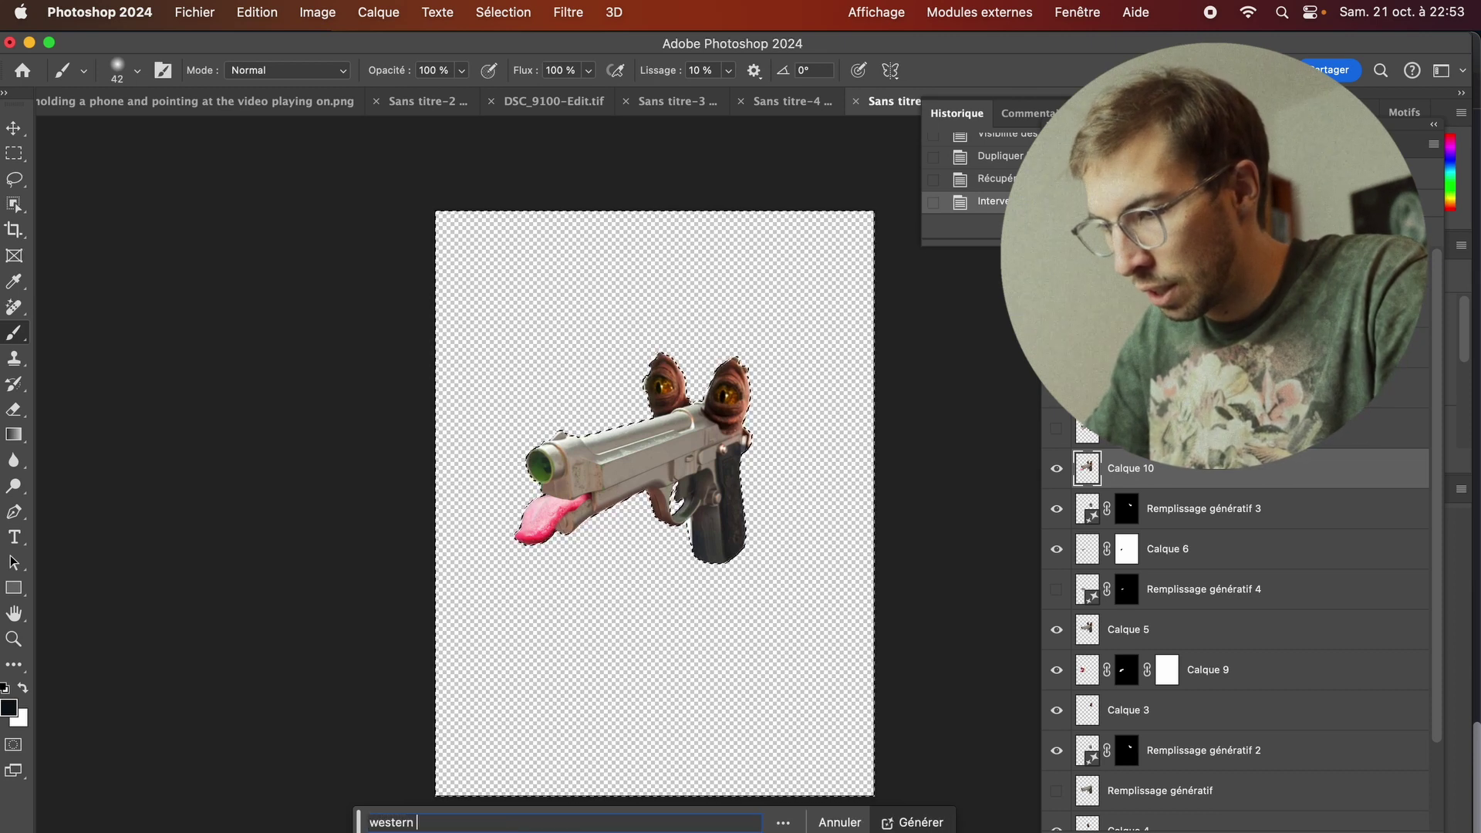
type("ntir")
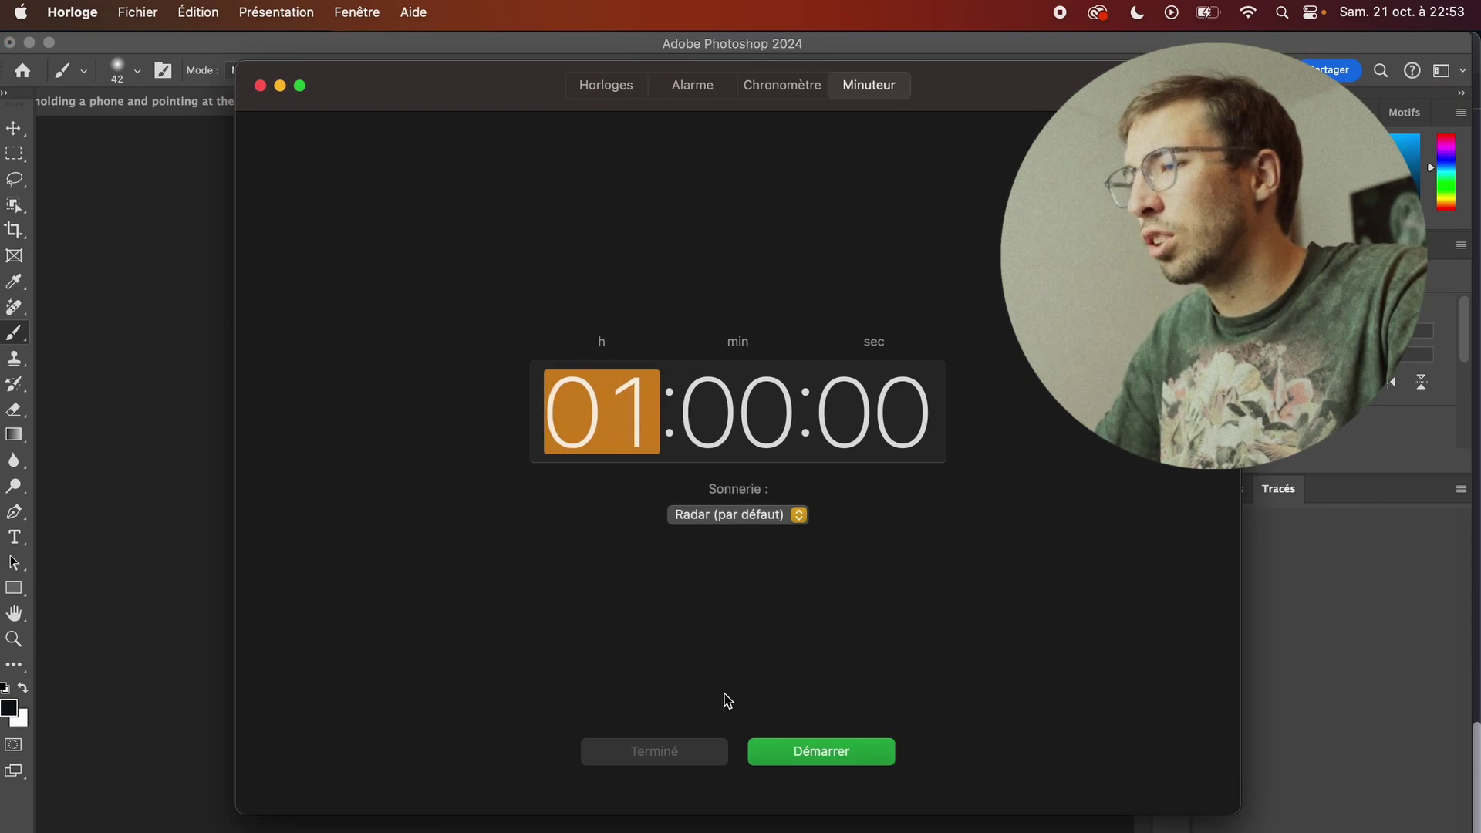
left_click(260, 85)
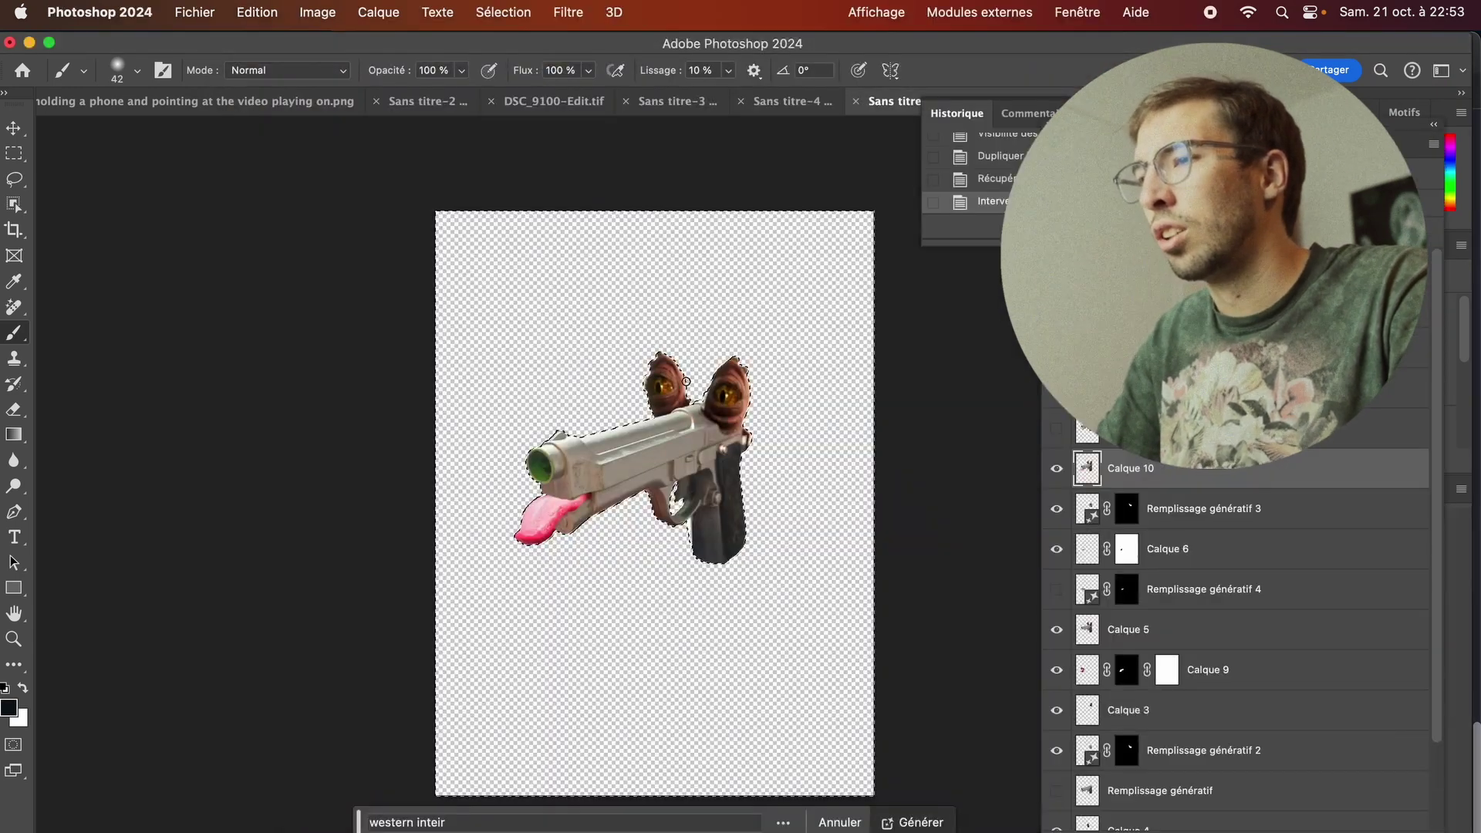
left_click(456, 823)
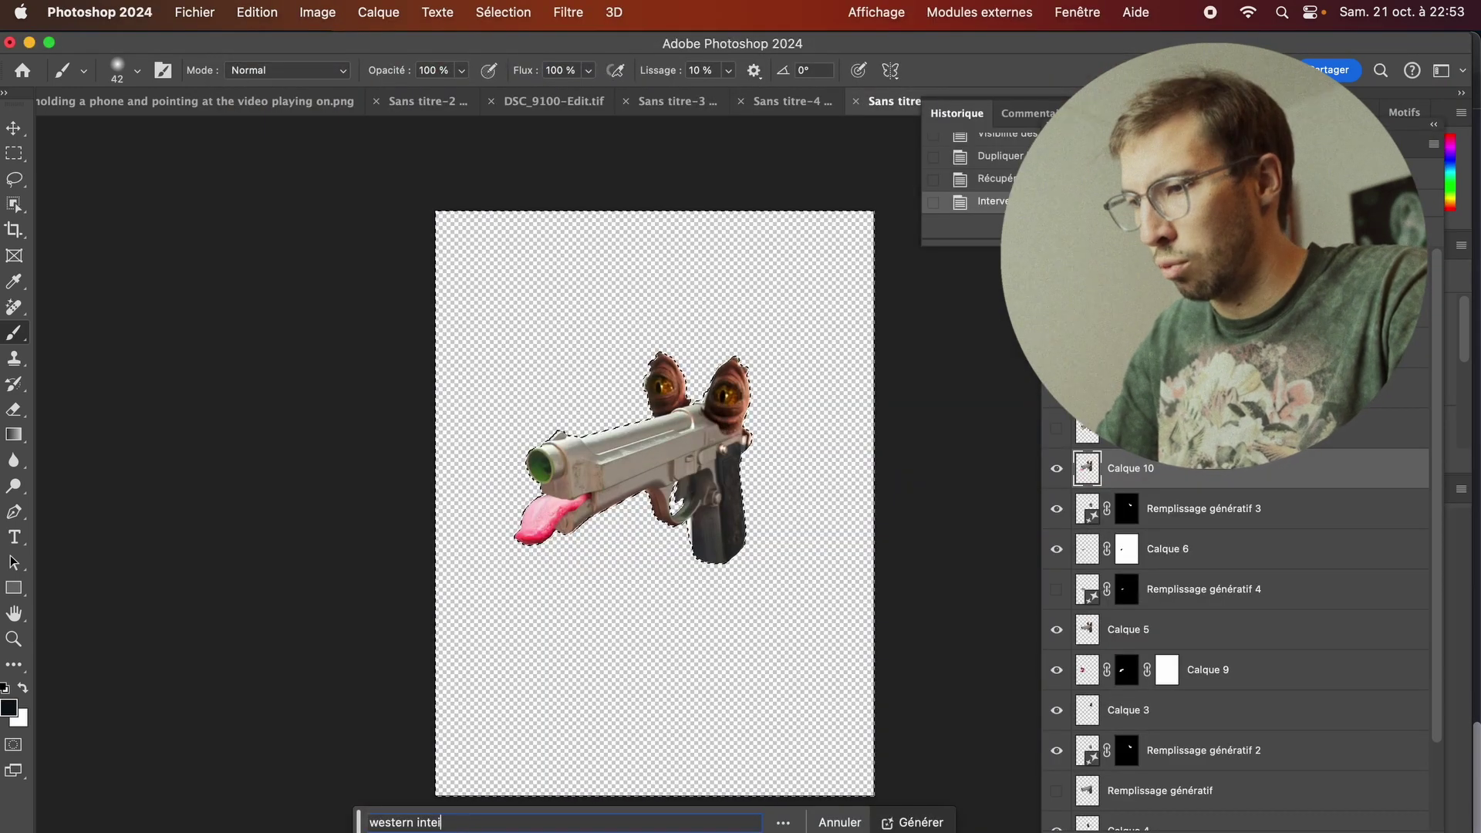
type("r ")
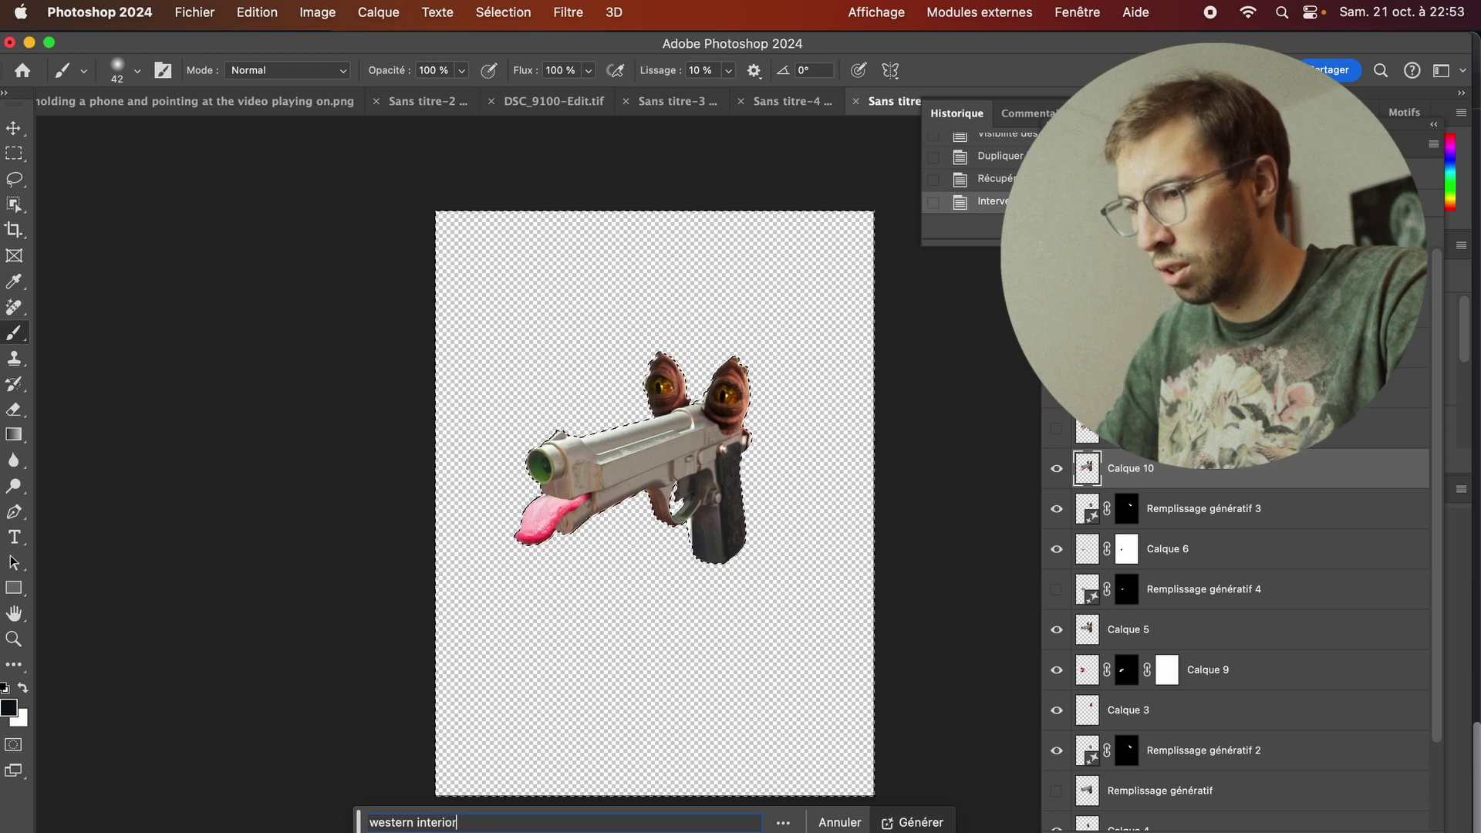
type("woboys with gu")
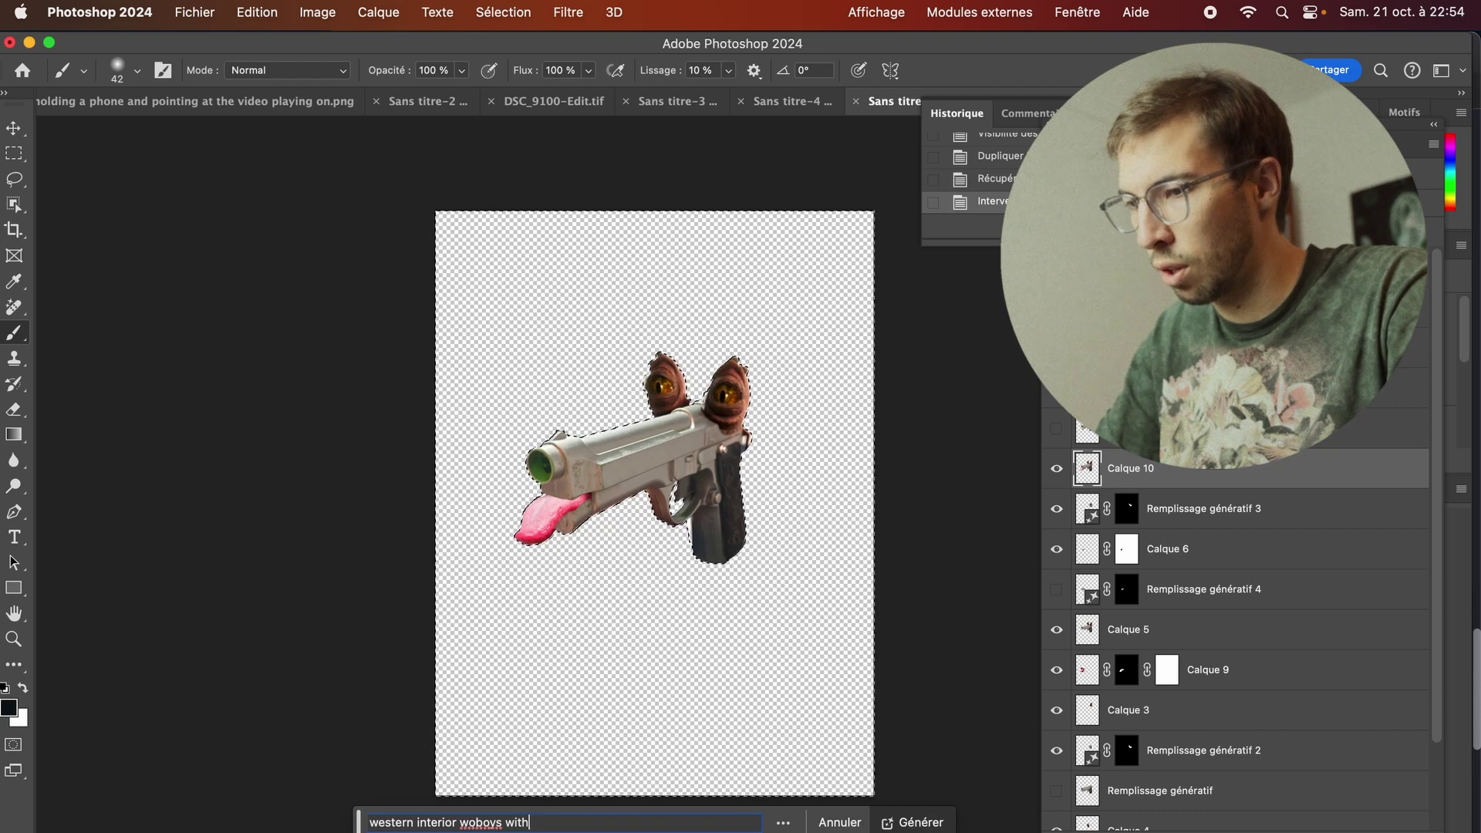
key("BackSpace")
key("BackSpace")
key("BackSpace")
type("w")
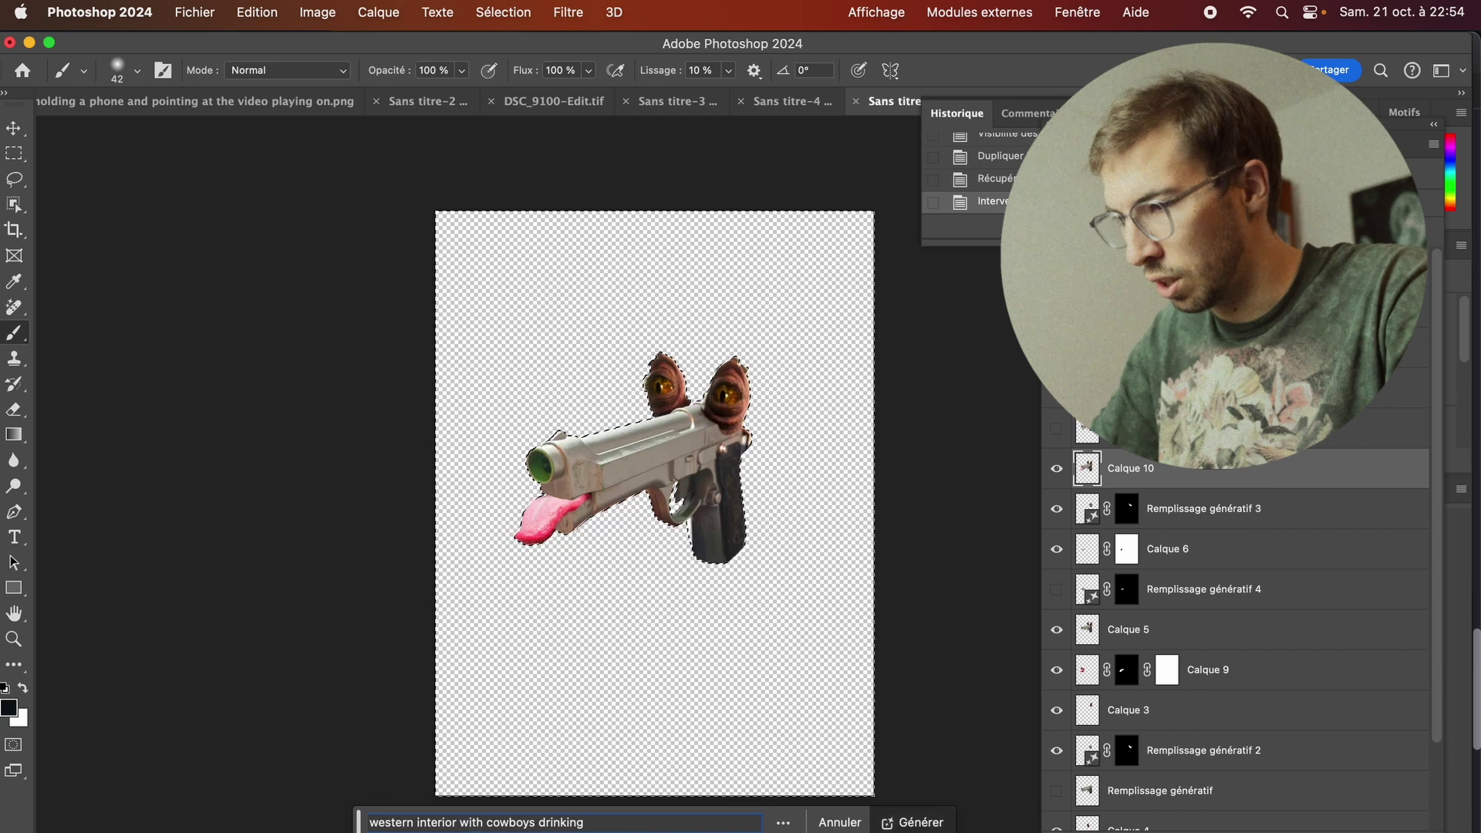
left_click(922, 822)
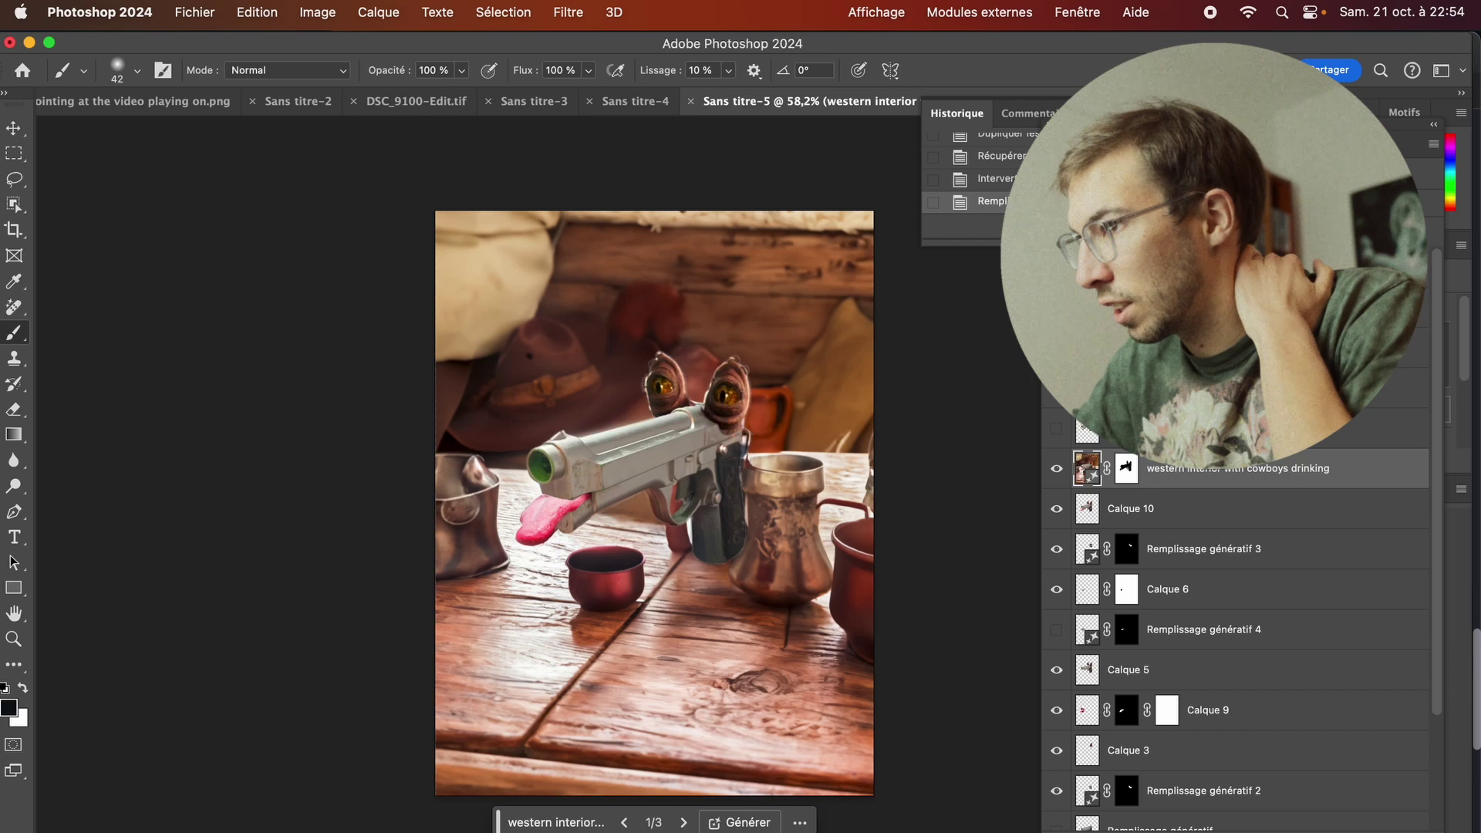
Step: Float the Layers panel out of the way over the canvas and cycle apps back to Photoshop
left_click_drag(1064, 245, 778, 292)
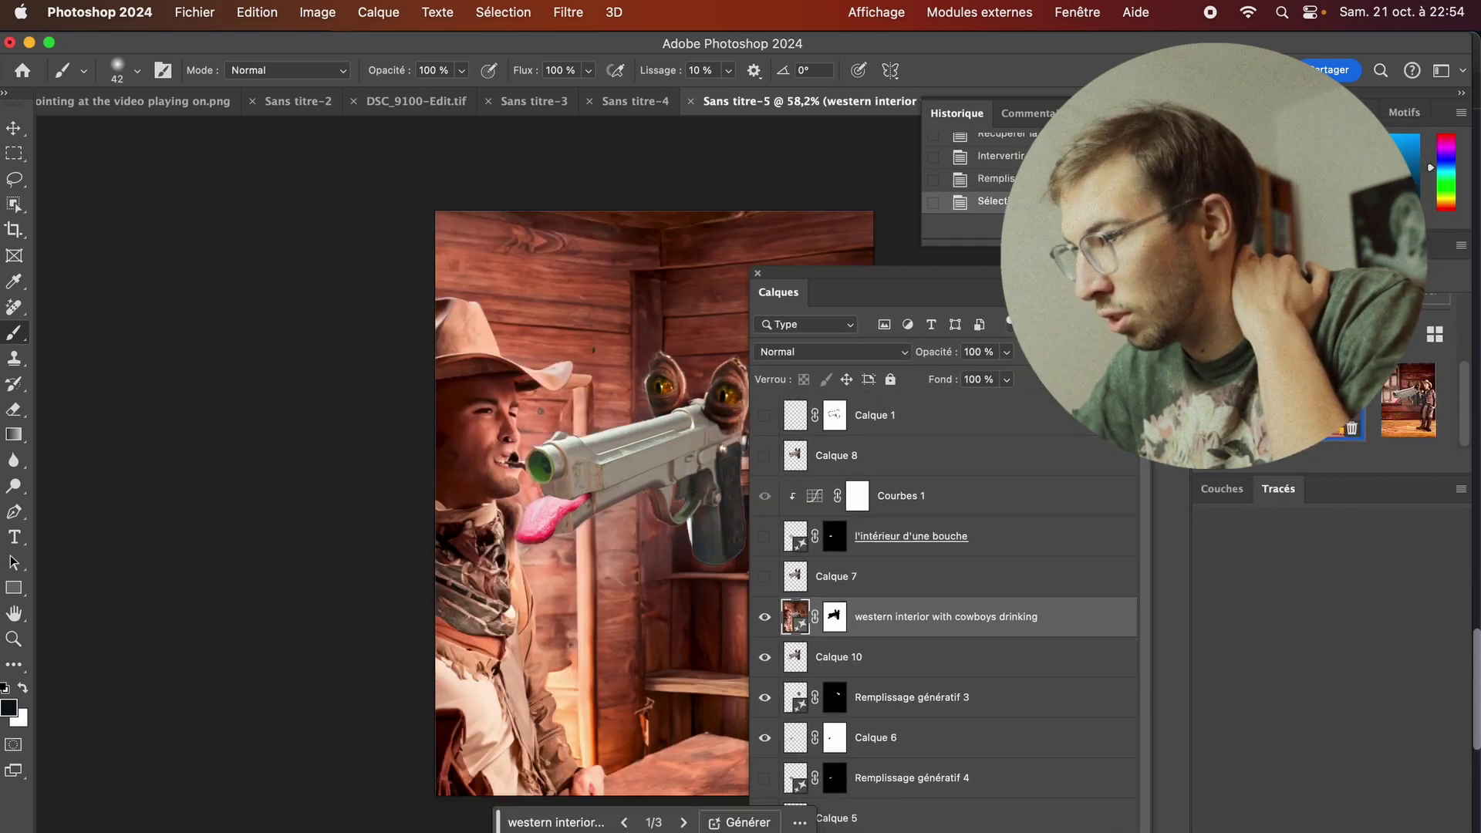
left_click_drag(778, 292, 888, 227)
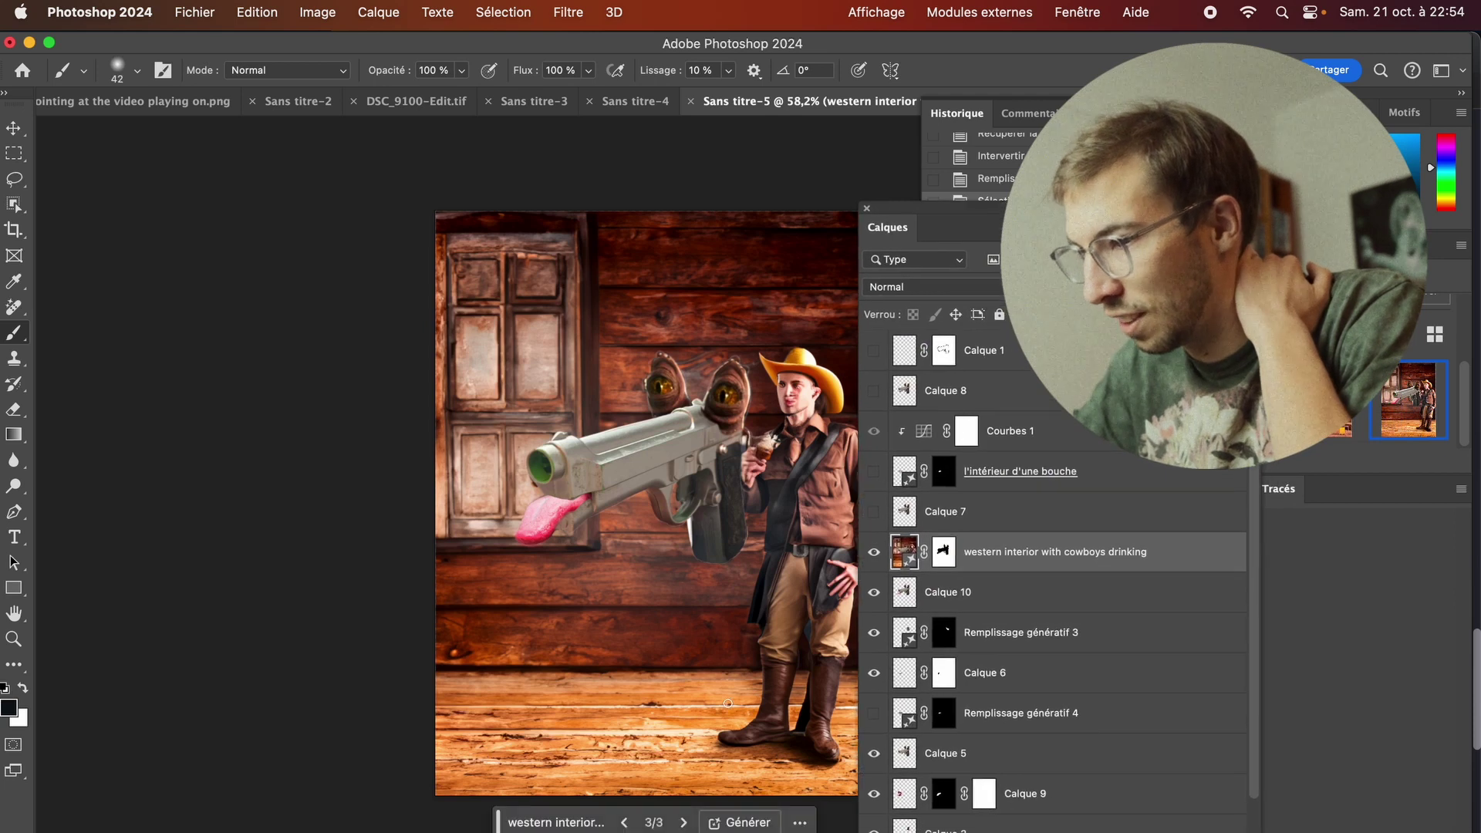
key("super+Tab")
key("Tab")
key("Tab")
key("Tab")
key("shift+Tab")
key("shift+Tab")
key("shift+Tab")
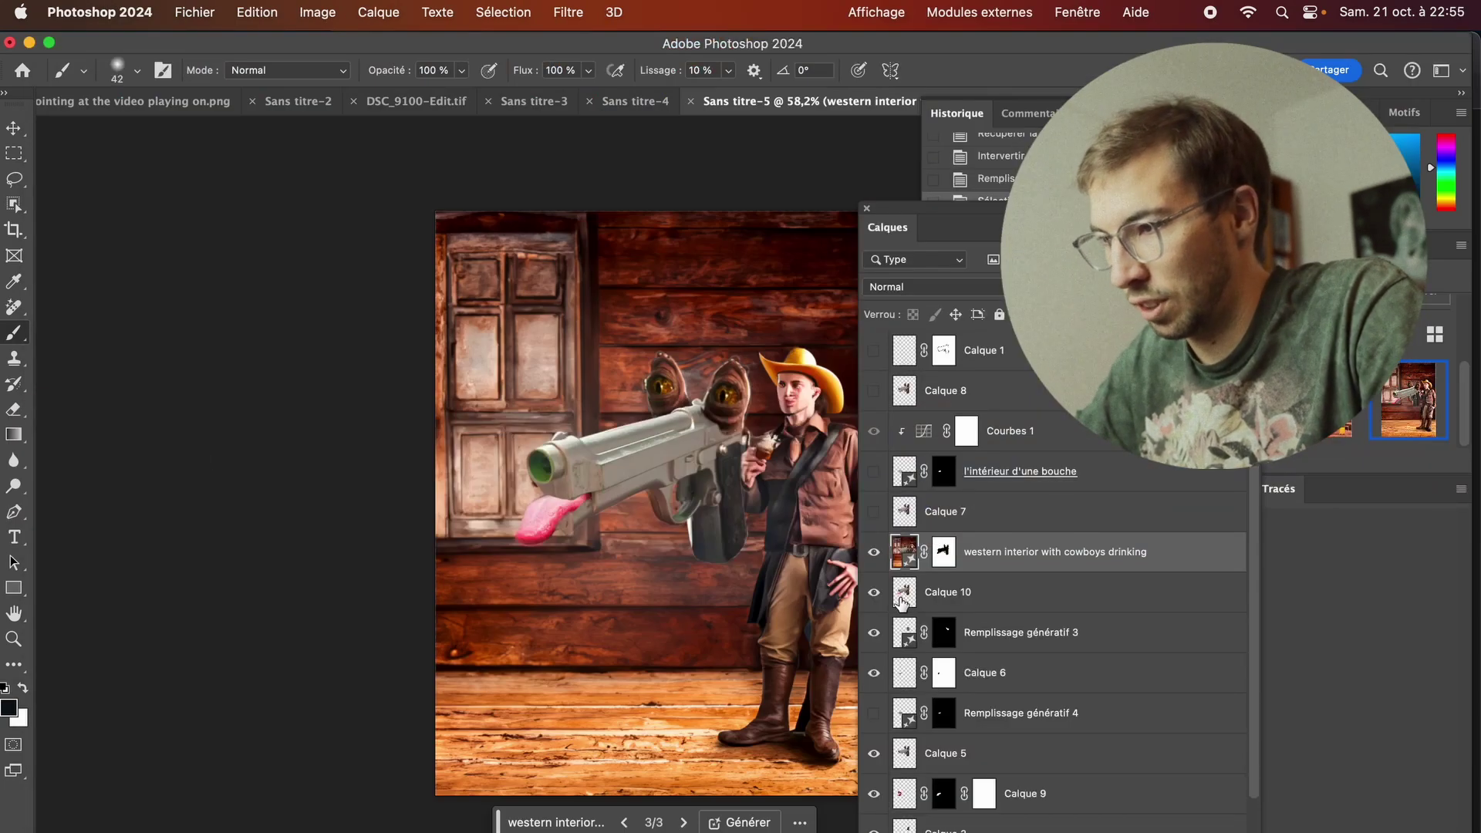